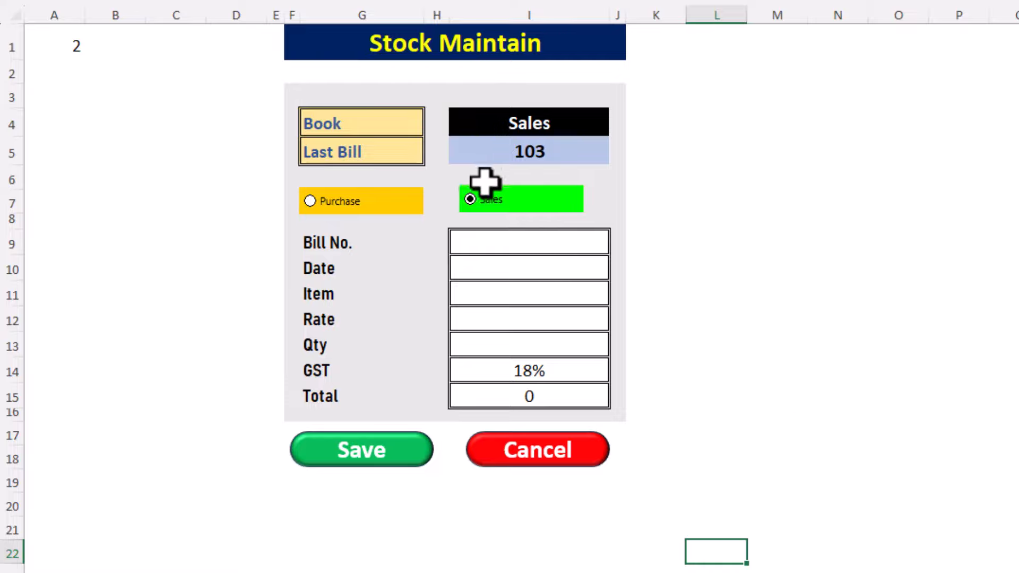
Try the form's Purchase and Sales options, and review the Purchase Book, Sales Book and Stock sheets.
click(345, 202)
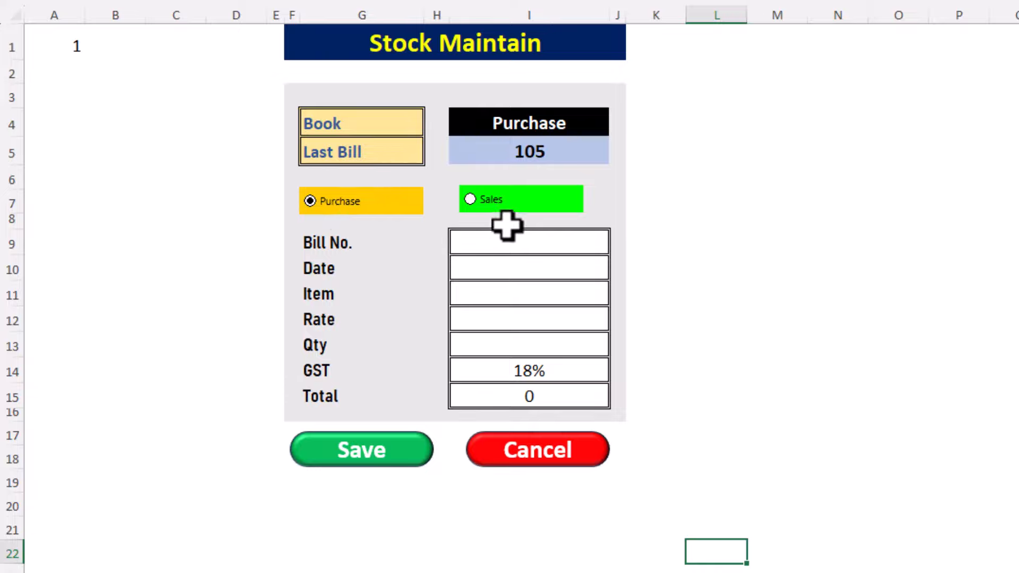
click(500, 202)
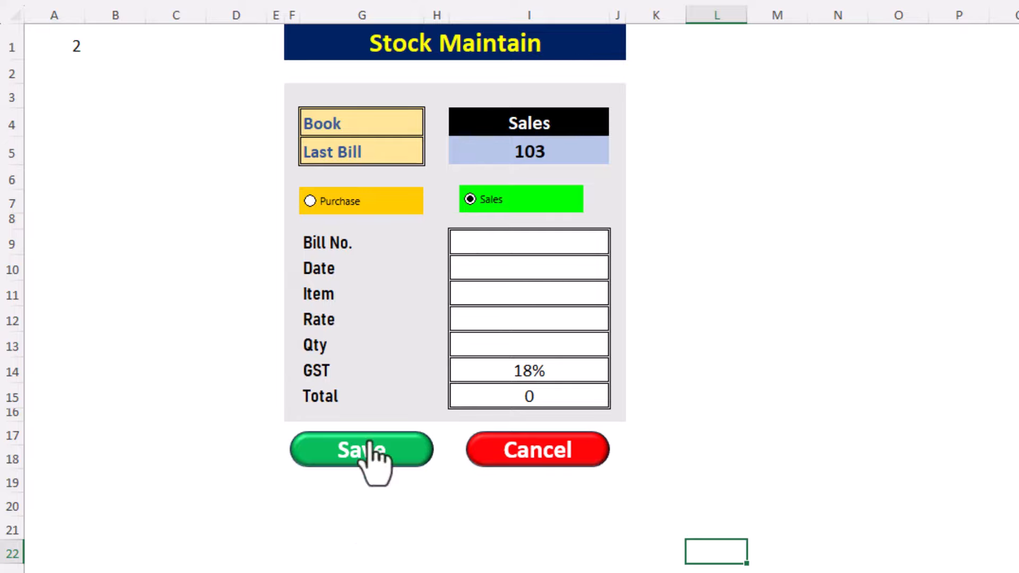
click(127, 572)
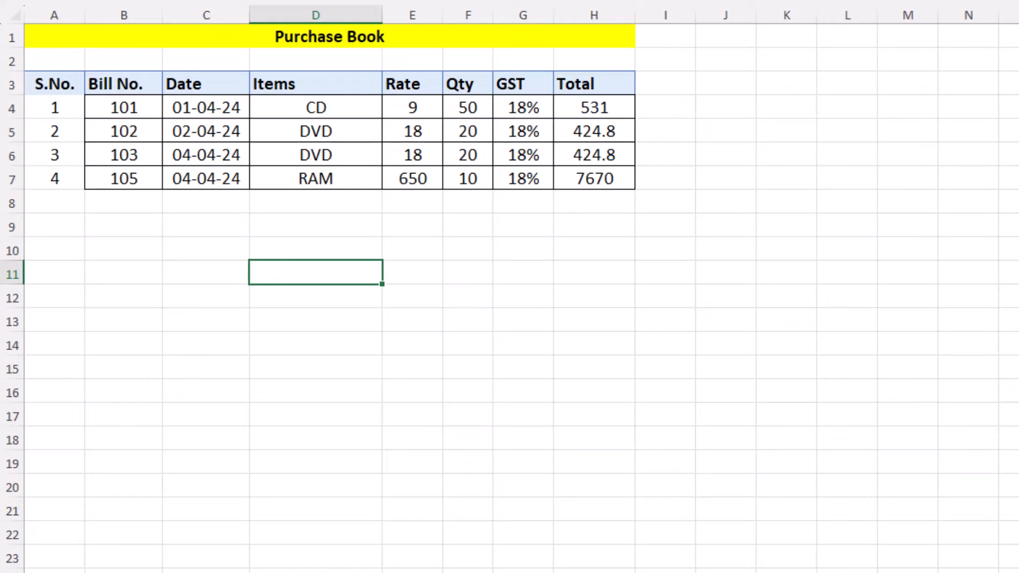
click(223, 572)
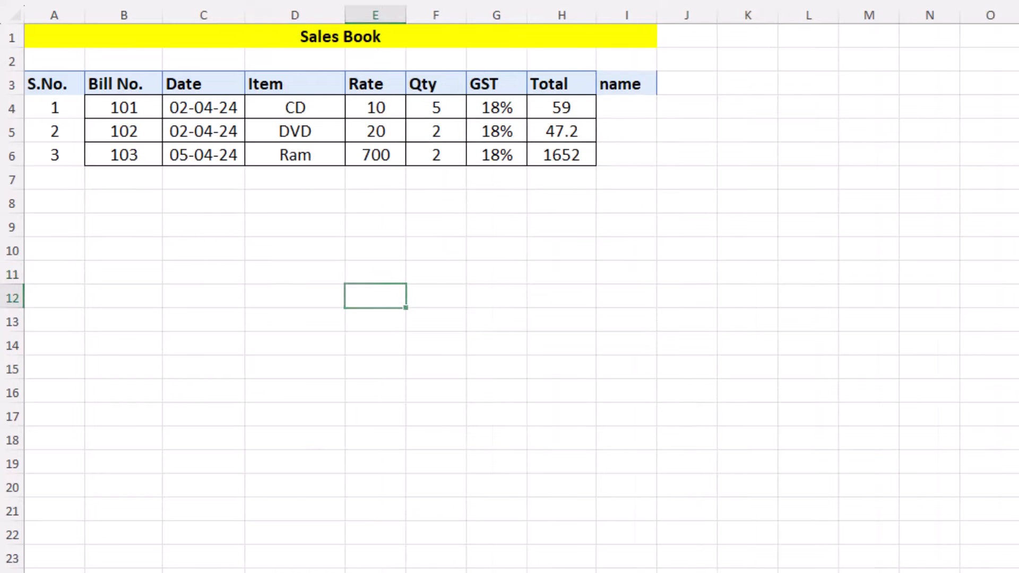
click(318, 572)
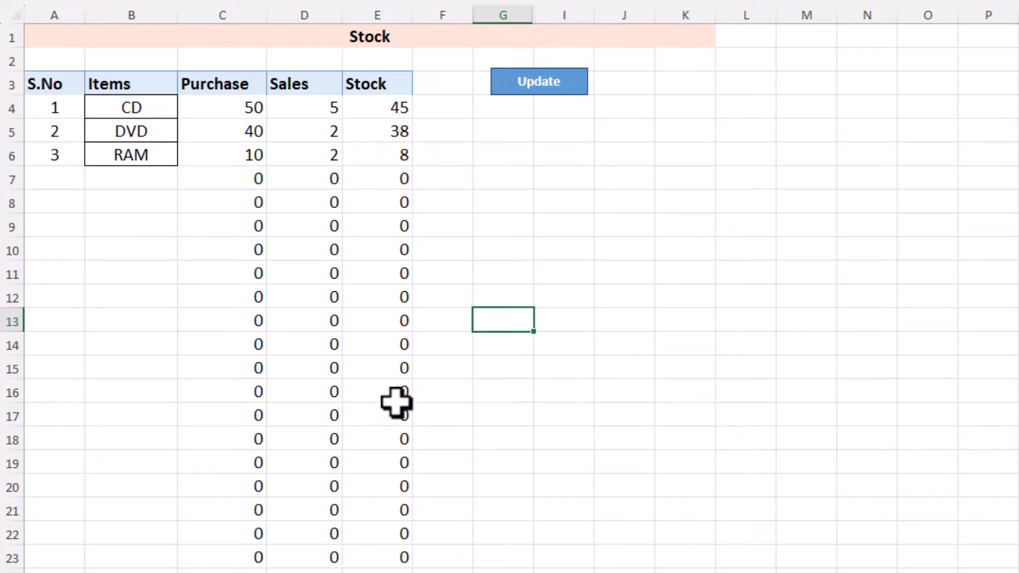
click(393, 572)
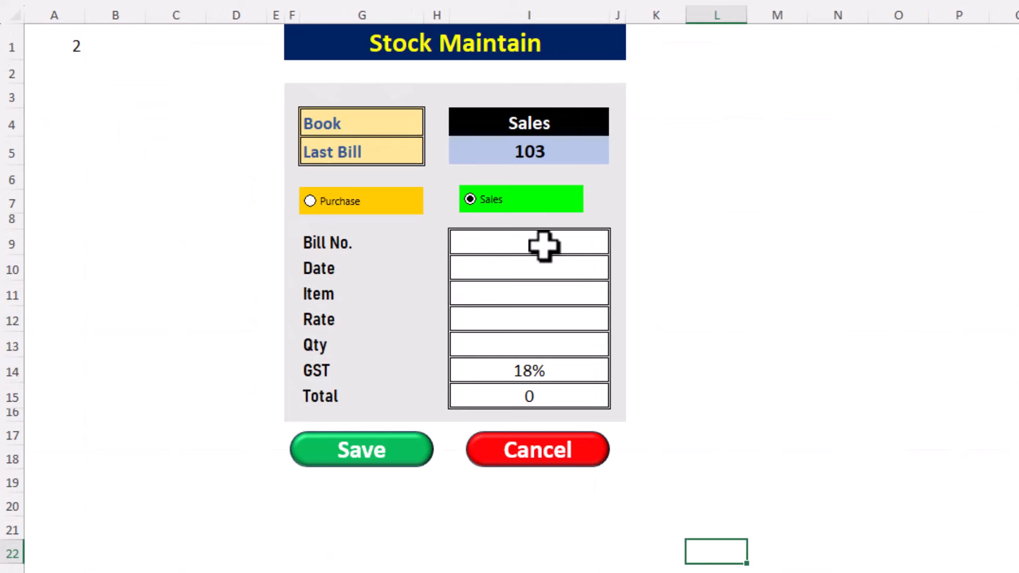
text(06)
click(543, 246)
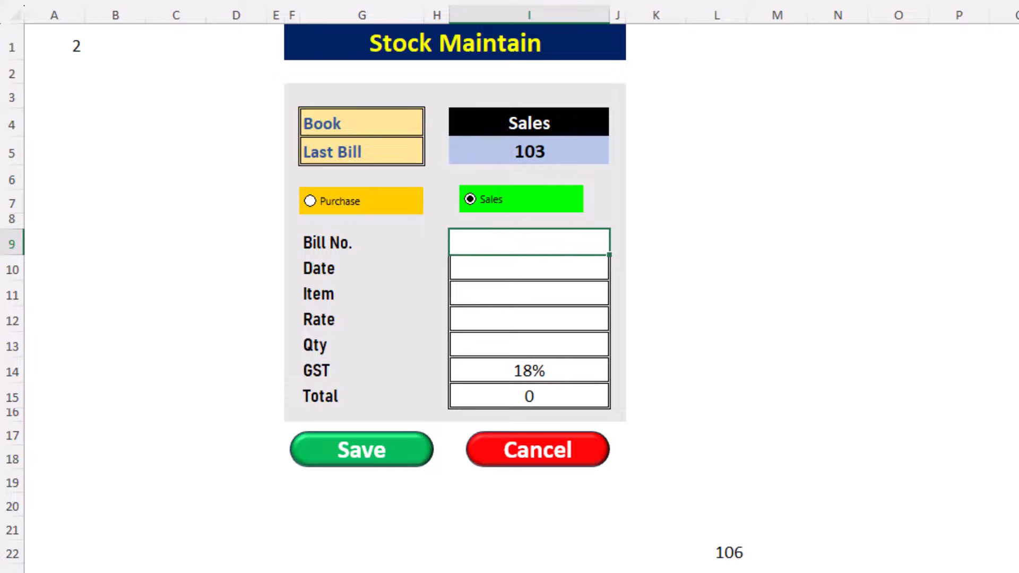
click(718, 552)
key(Delete)
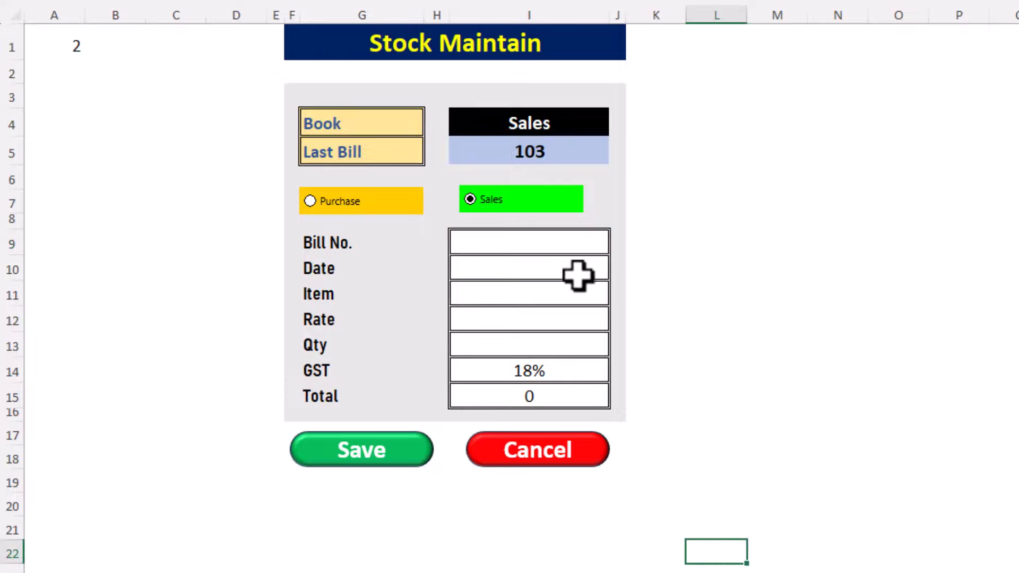
Enter bill number 106 and the date 2-4-2024 in the Stock Maintain form.
click(565, 248)
text(106)
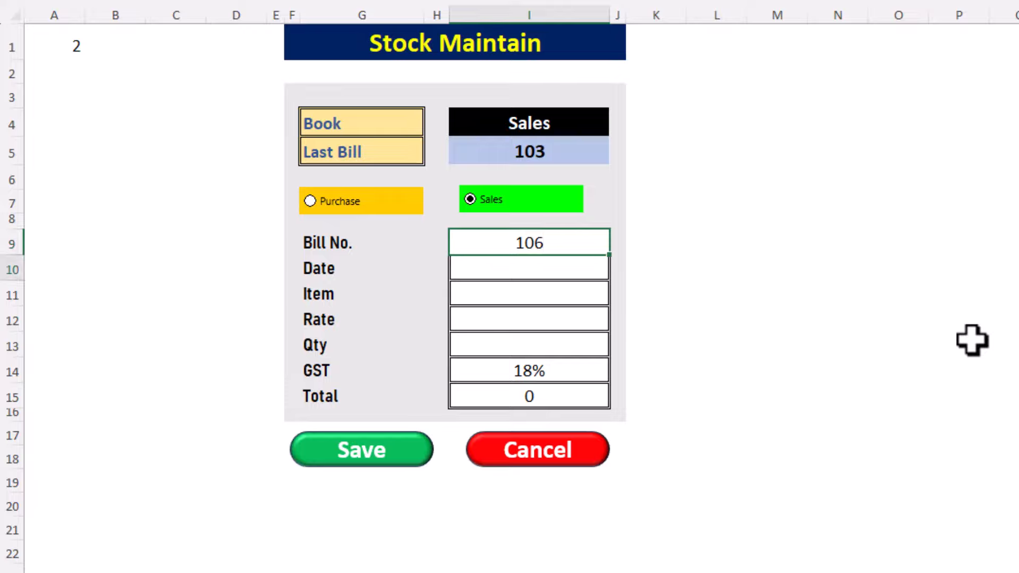
key(Return)
text(2-)
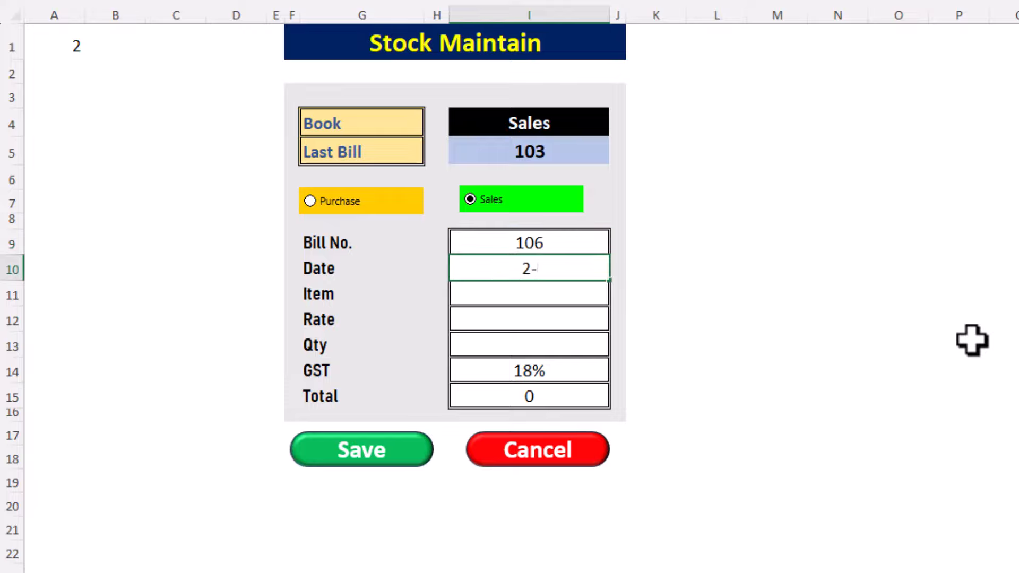
text(4-2024)
key(Return)
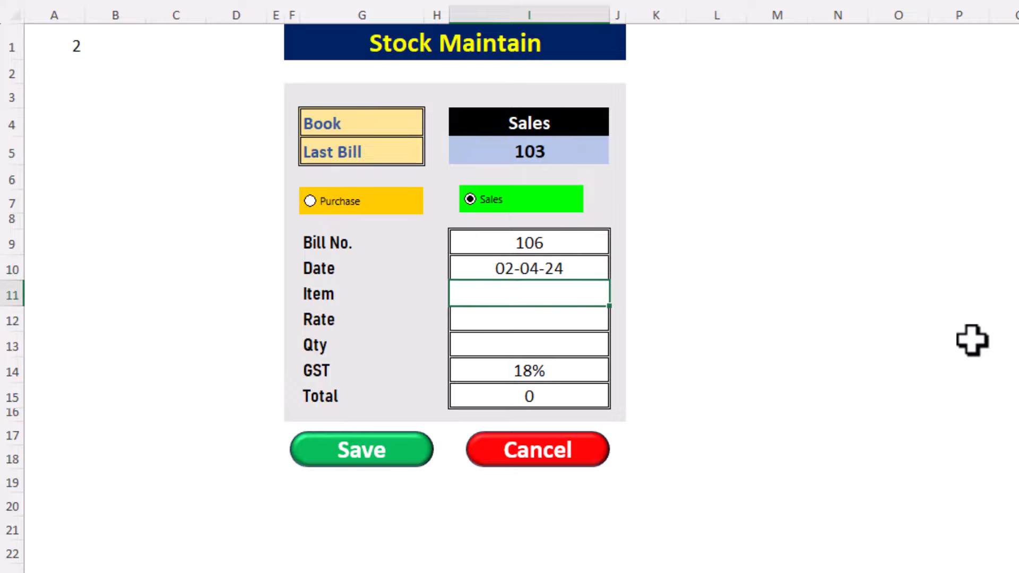
Fill in the form with item Monitor, rate 2500 and quantity 5.
text(Monitor)
key(Return)
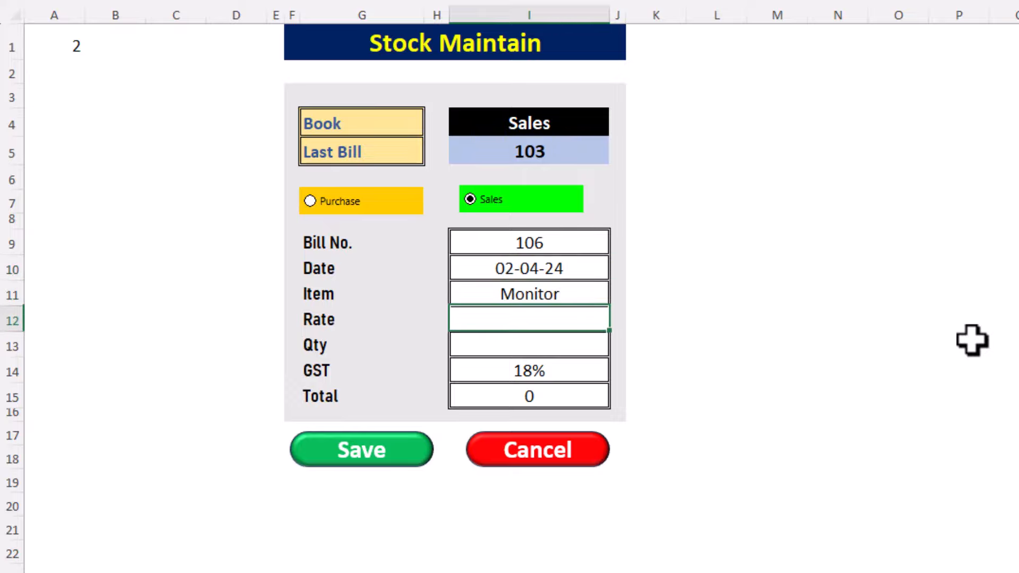
text(2500)
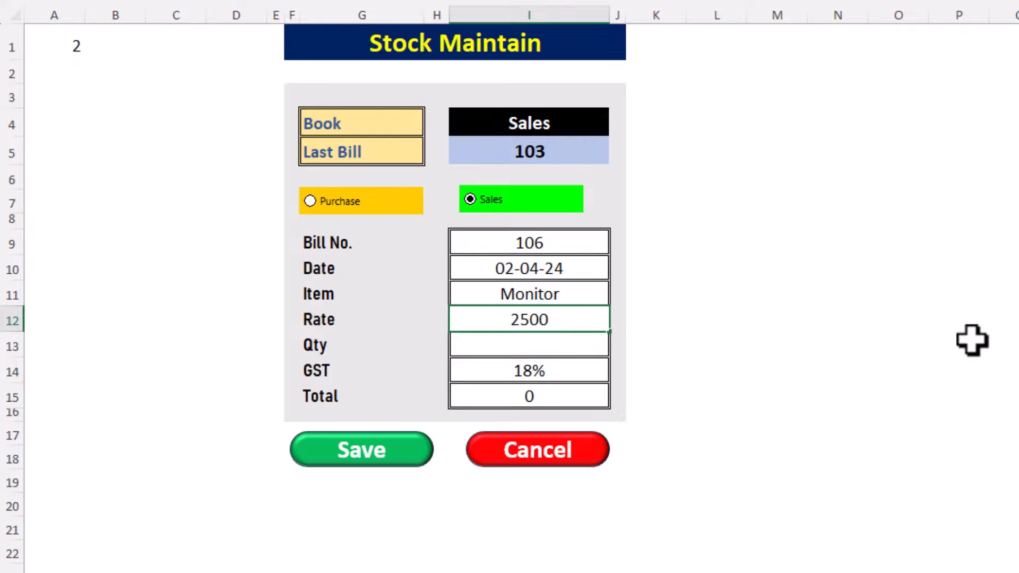
key(Return)
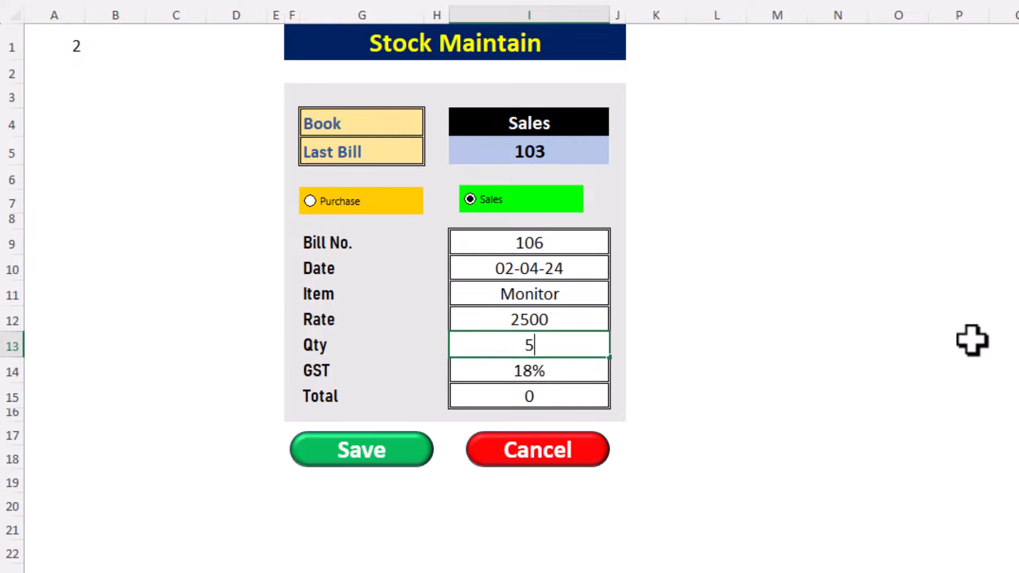
key(Return)
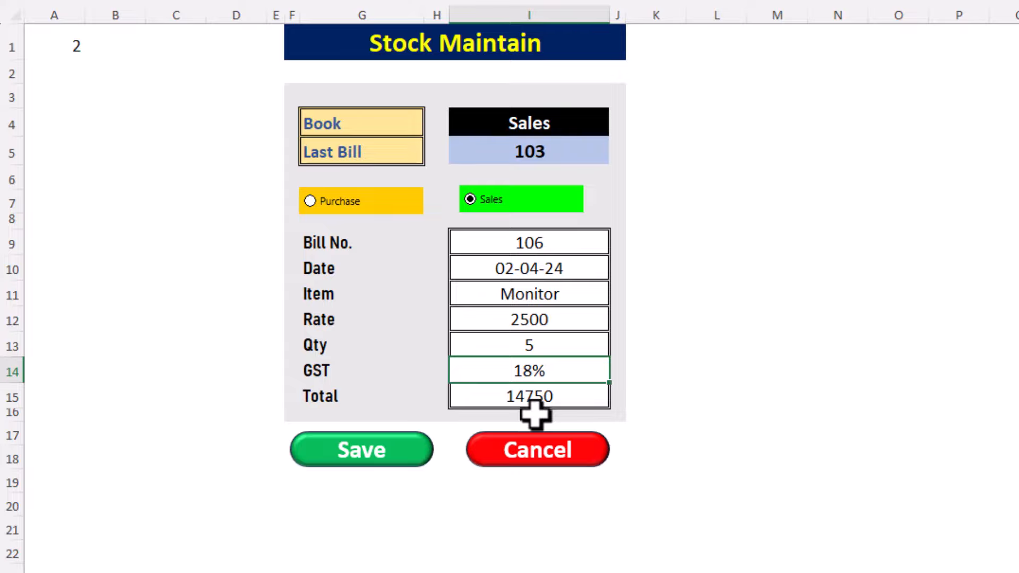
Save the Monitor entry as a Purchase and check it in the Purchase Book.
click(342, 204)
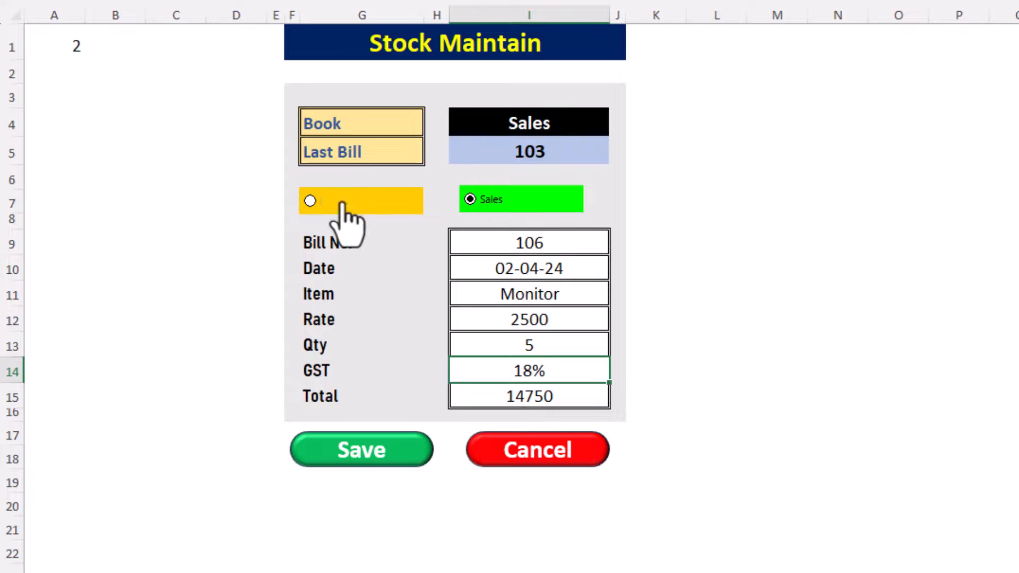
click(389, 446)
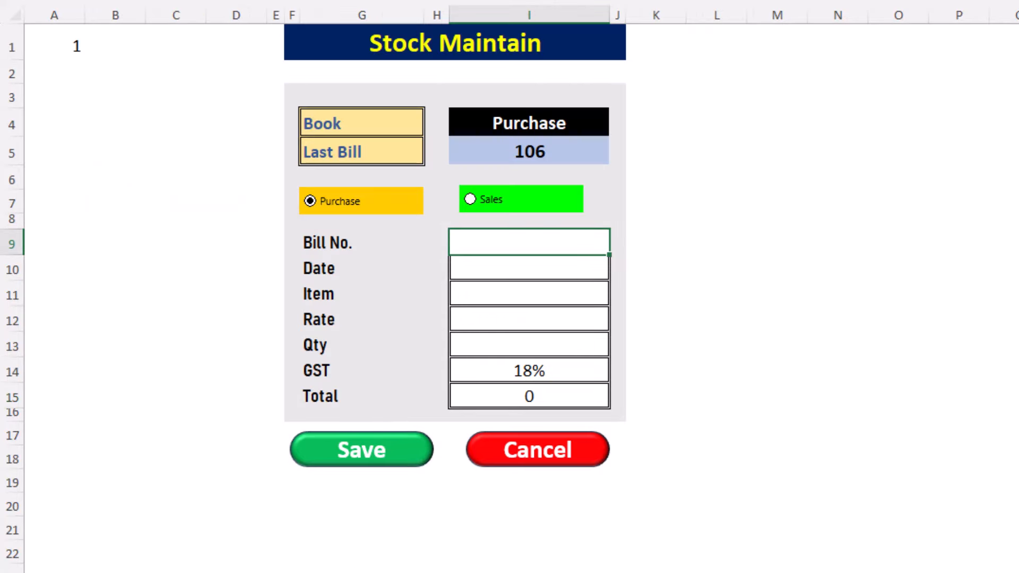
key(ctrl+Page_Down)
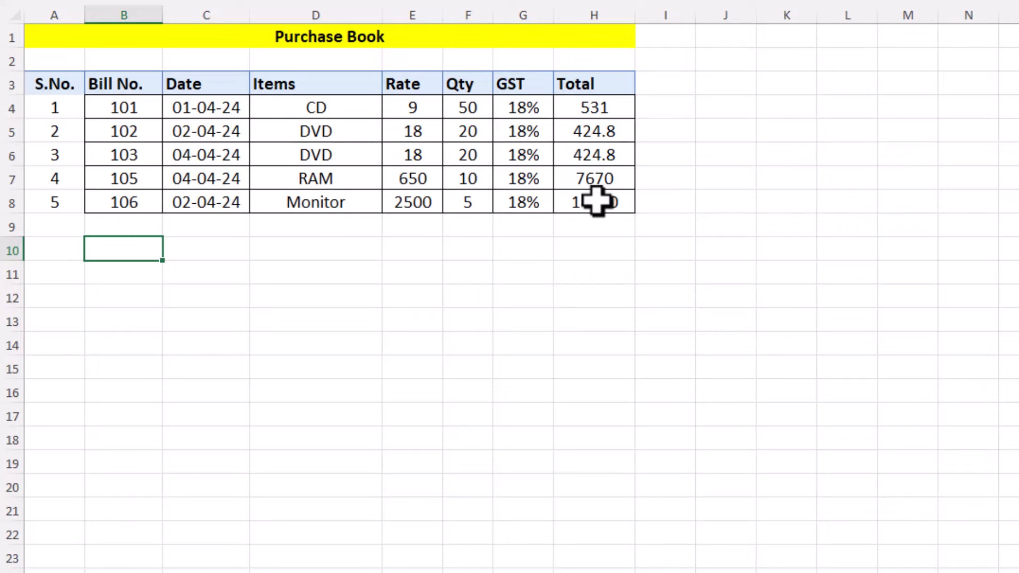
Start another purchase entry in the form with bill number 106, date 2-4-2024 and item Mouse.
key(ctrl+Page_Up)
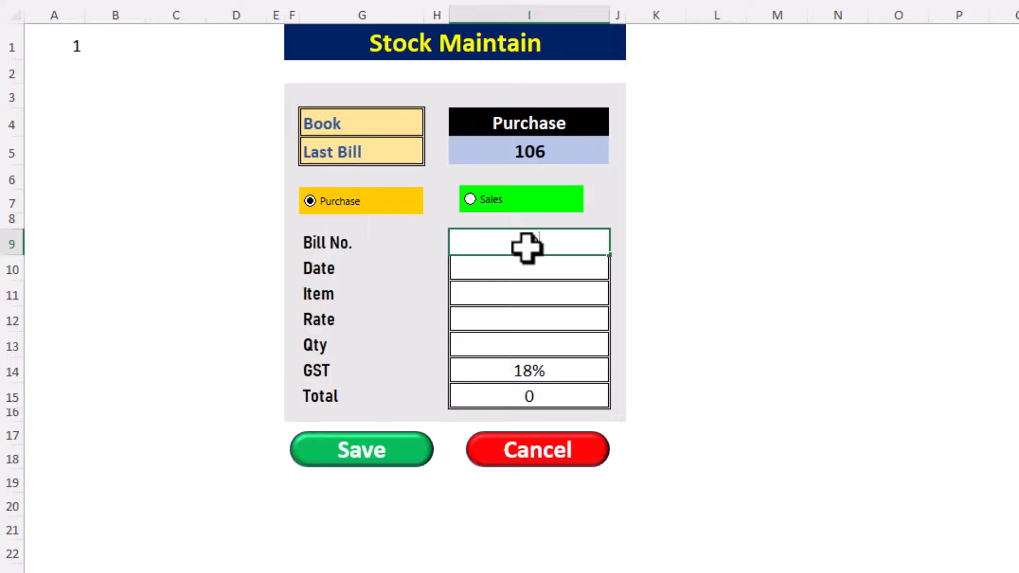
key(Return)
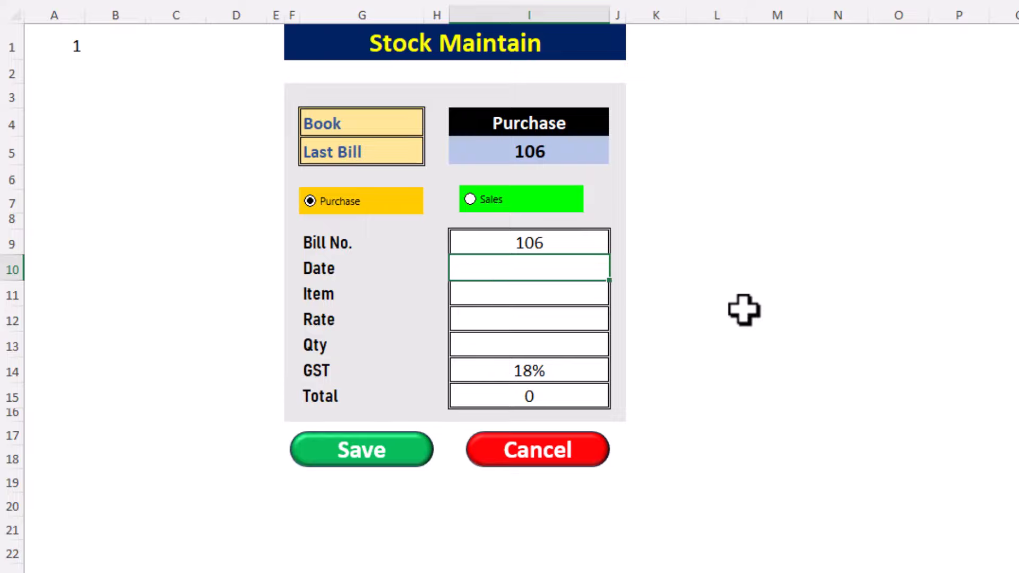
text(2-4-2024)
key(Return)
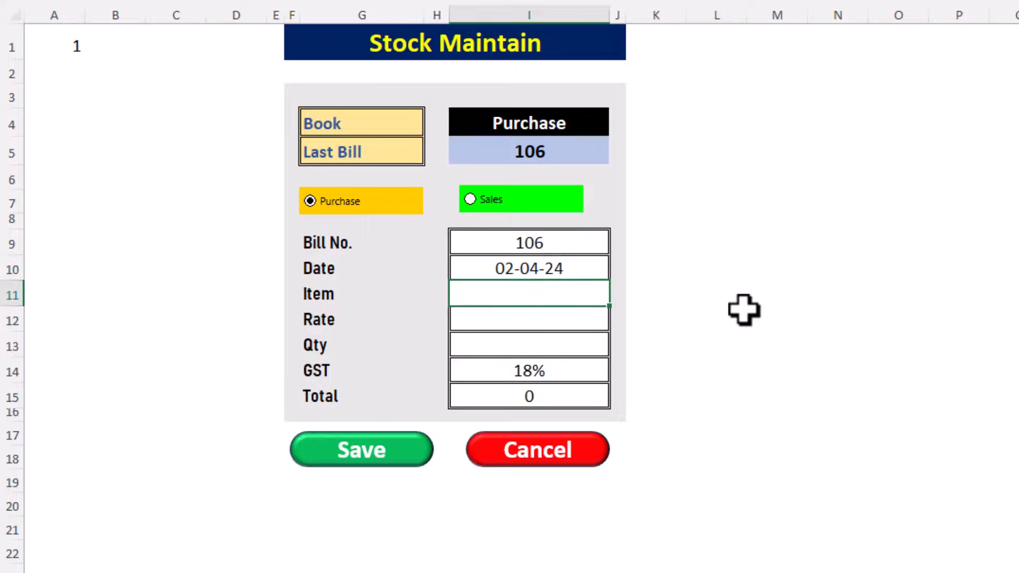
text(Mouse)
key(Return)
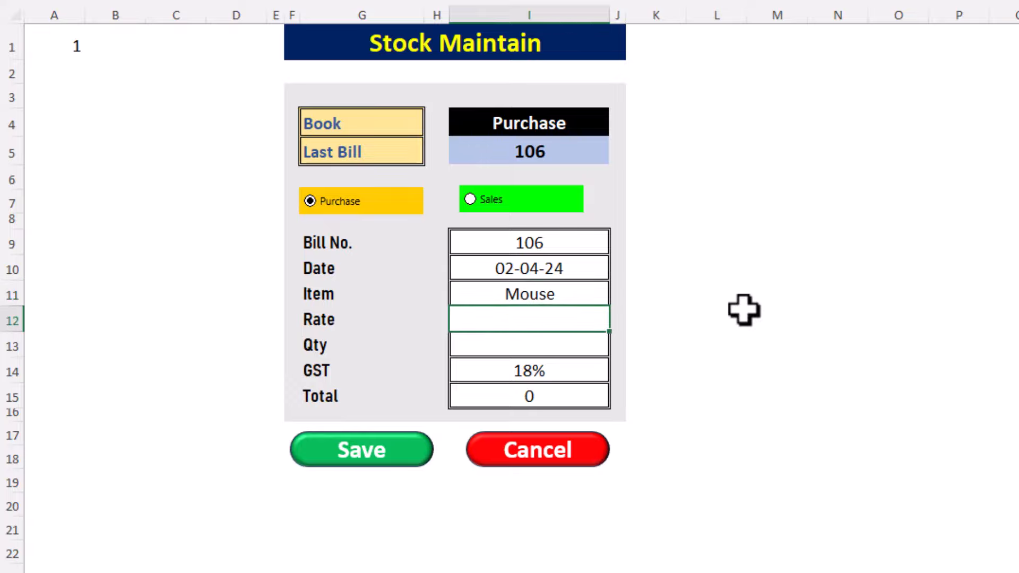
Set the Mouse purchase's rate to 90 and quantity to 50, and save the entry.
text(90)
key(Return)
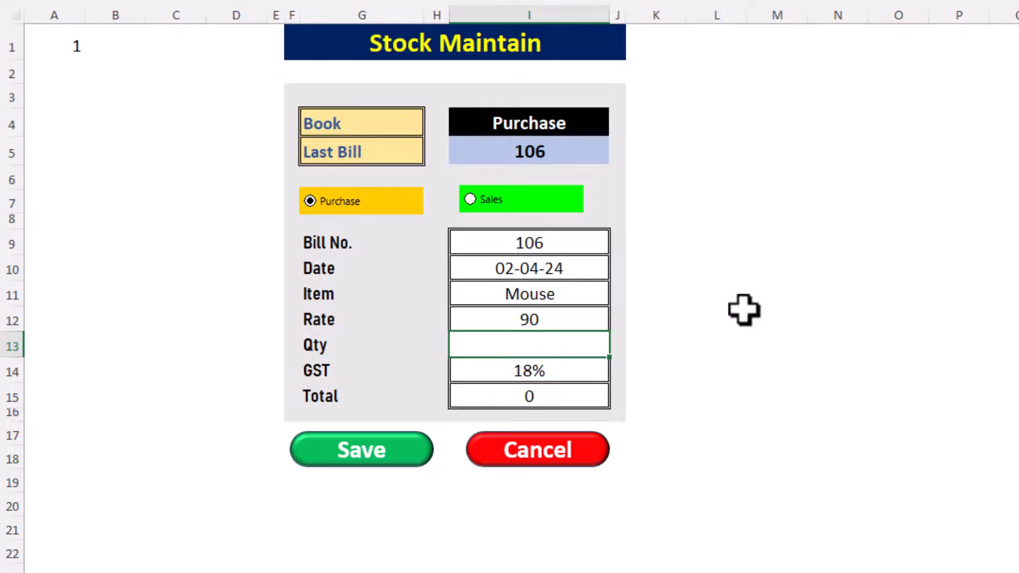
text(50)
key(Return)
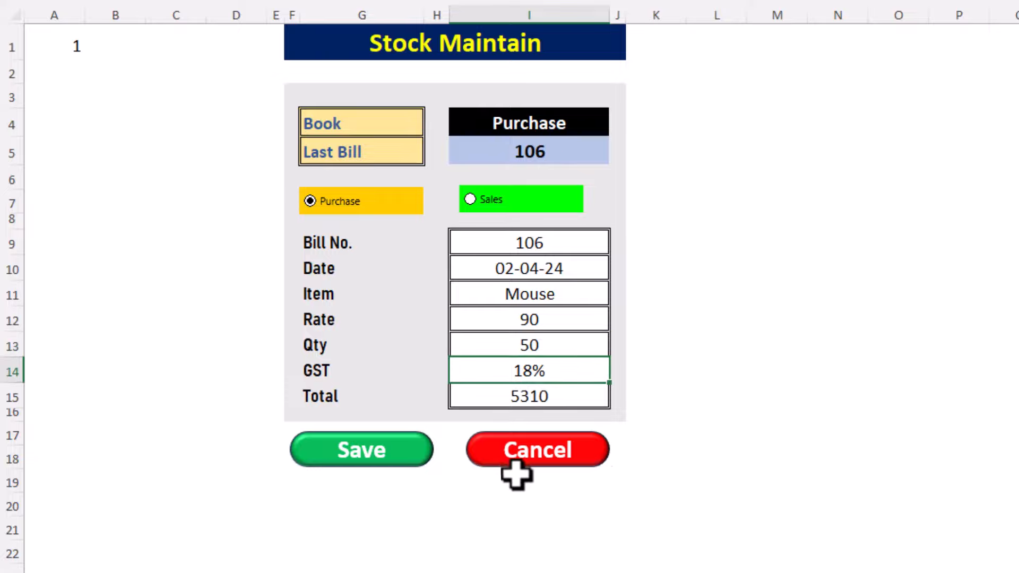
click(412, 460)
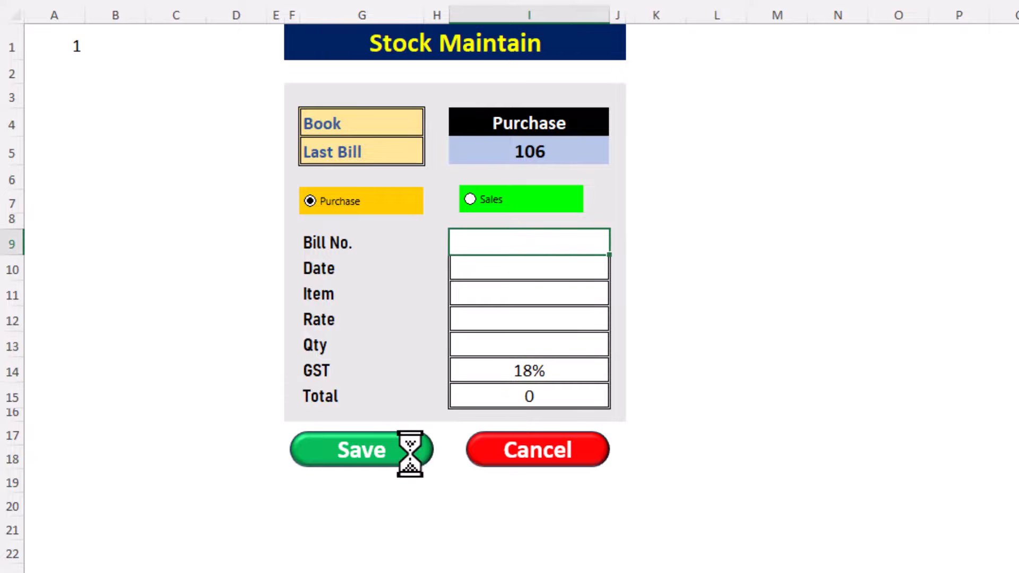
Check the Mouse entry in the Purchase Book and run the update on the Stock sheet.
key(ctrl+Page_Down)
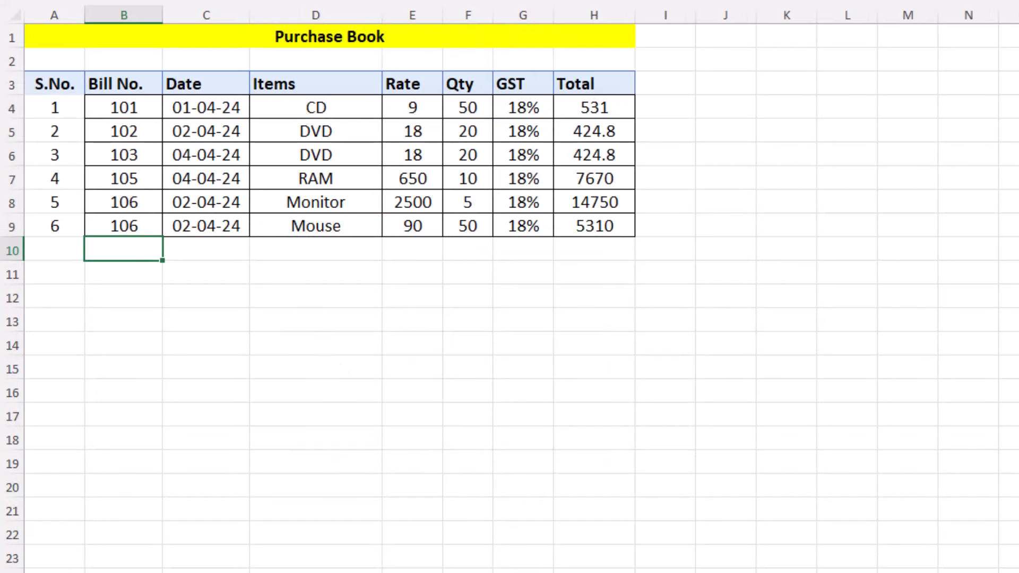
key(ctrl+Page_Down)
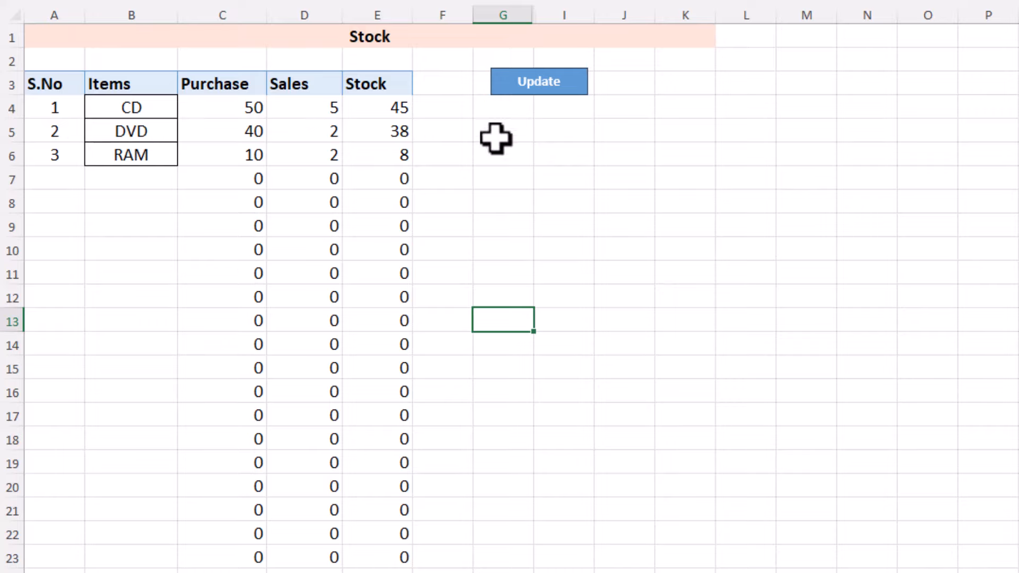
click(553, 86)
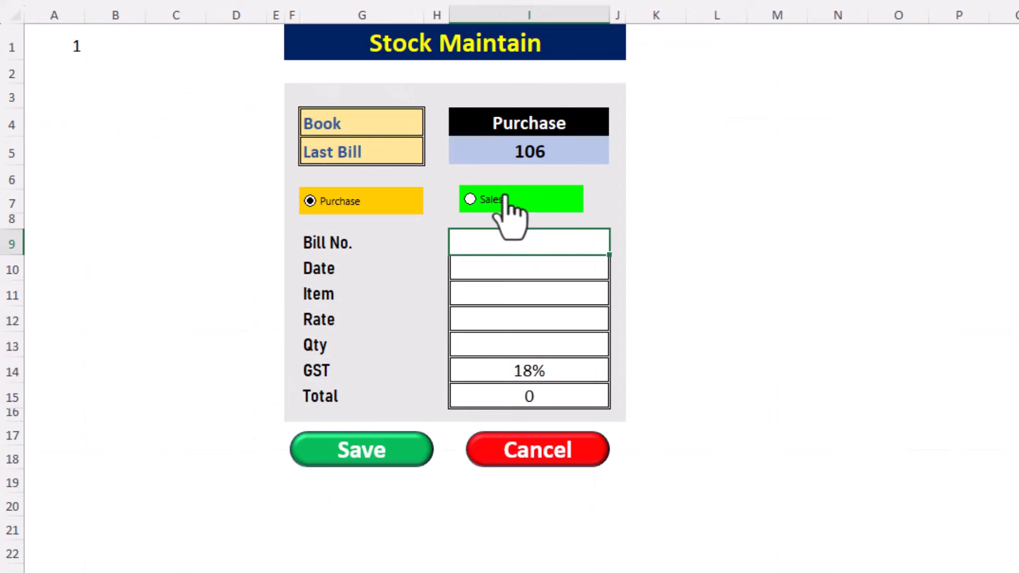
Switch the Stock Maintain form to Sales and enter bill number 104 with the date 5-4-2024.
click(504, 205)
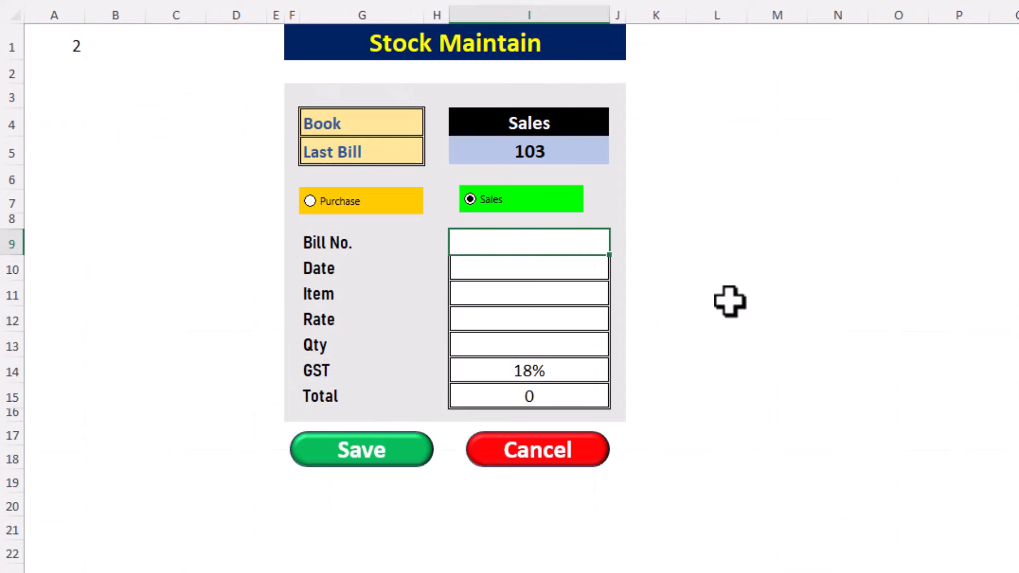
text(mouse)
key(BackSpace)
key(BackSpace)
key(BackSpace)
key(BackSpace)
key(BackSpace)
text(104)
key(Return)
text(5-4-2024)
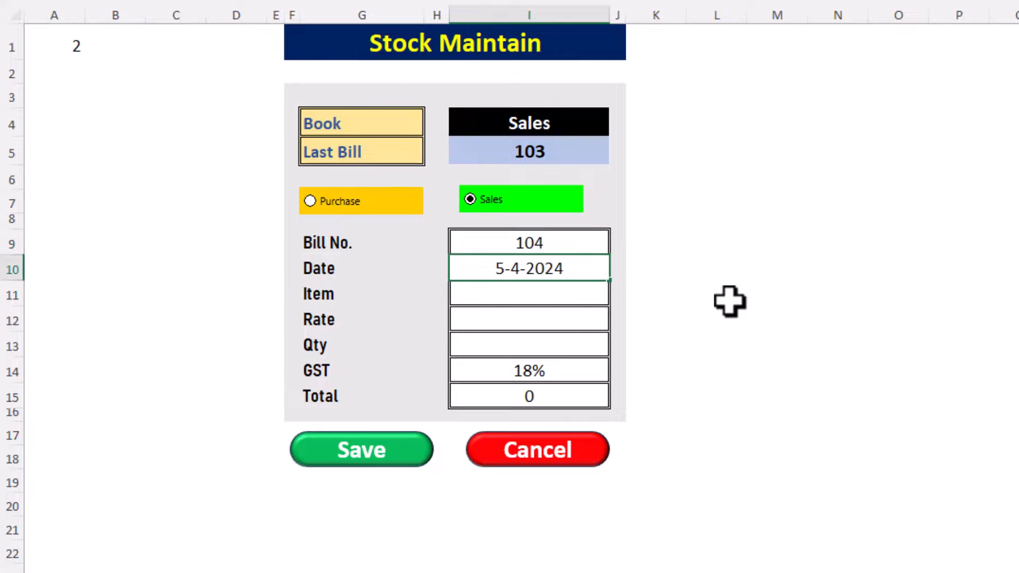
key(Return)
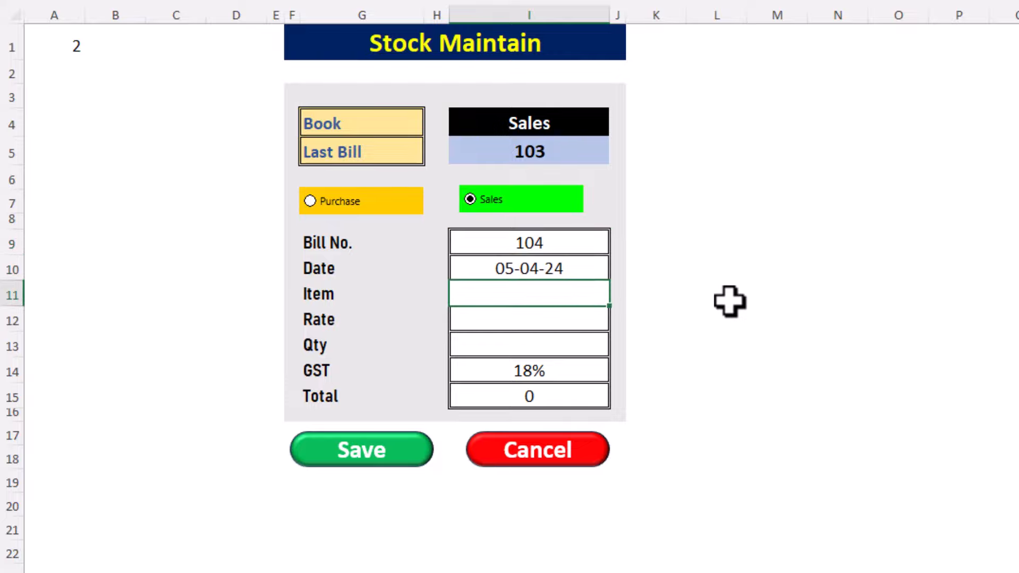
Fill in item Mouse with rate 150 and quantity 2, and save the sales entry.
text(Mouse)
key(Return)
text(150)
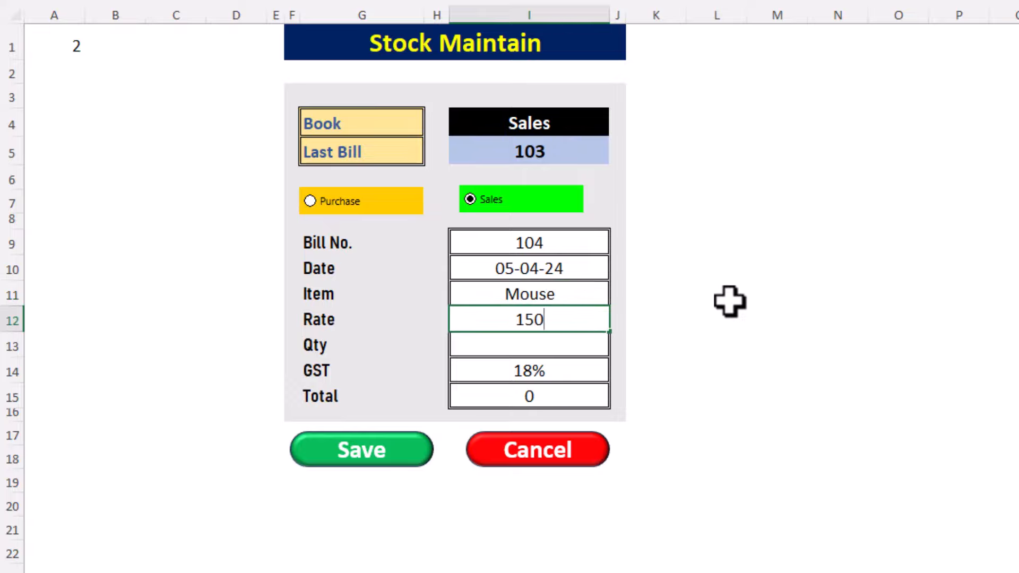
key(Return)
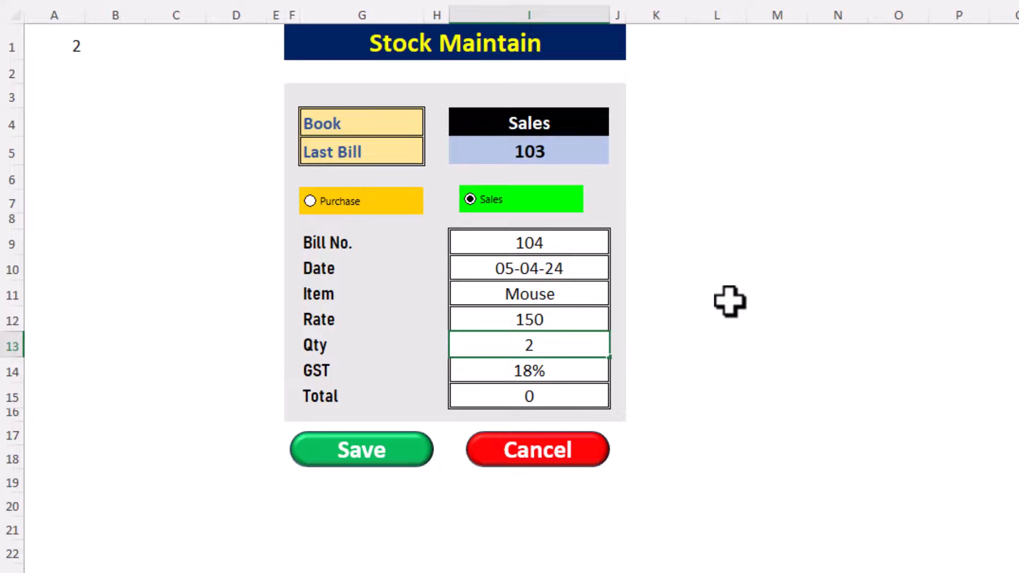
key(Return)
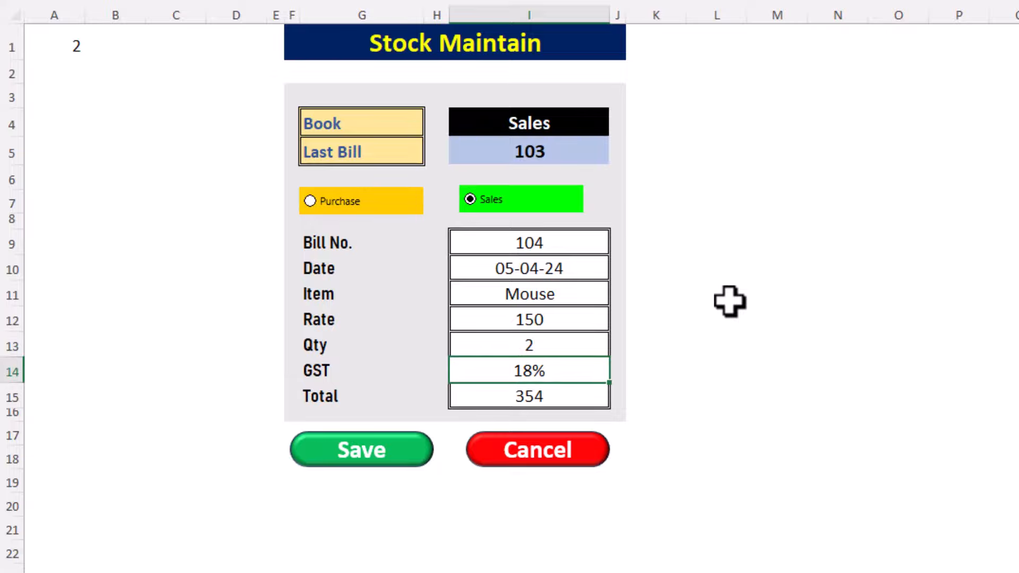
click(414, 456)
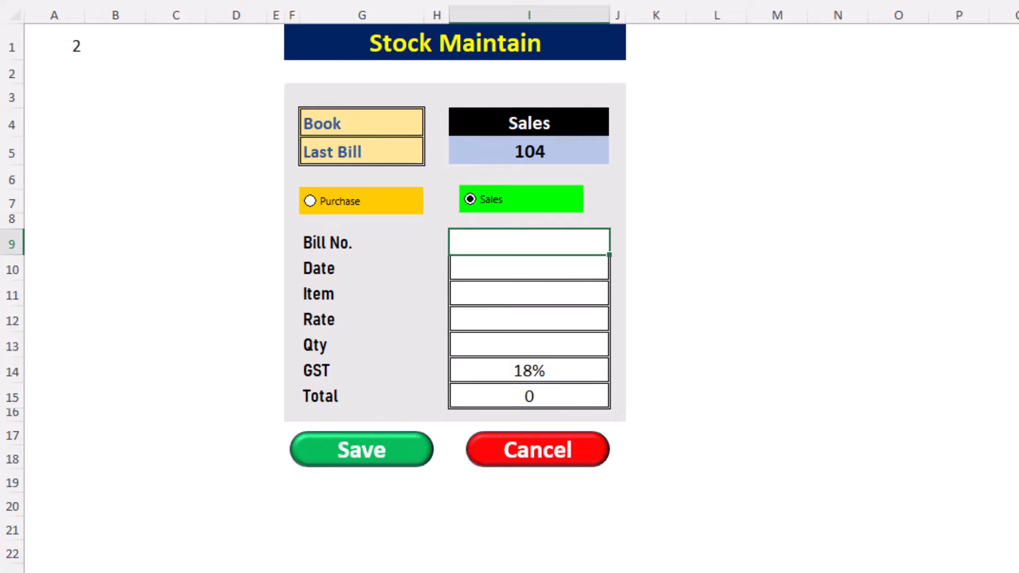
Check the Mouse sale in the Sales Book and review the Mouse row's sales and stock on the Stock sheet.
key(ctrl+Page_Down)
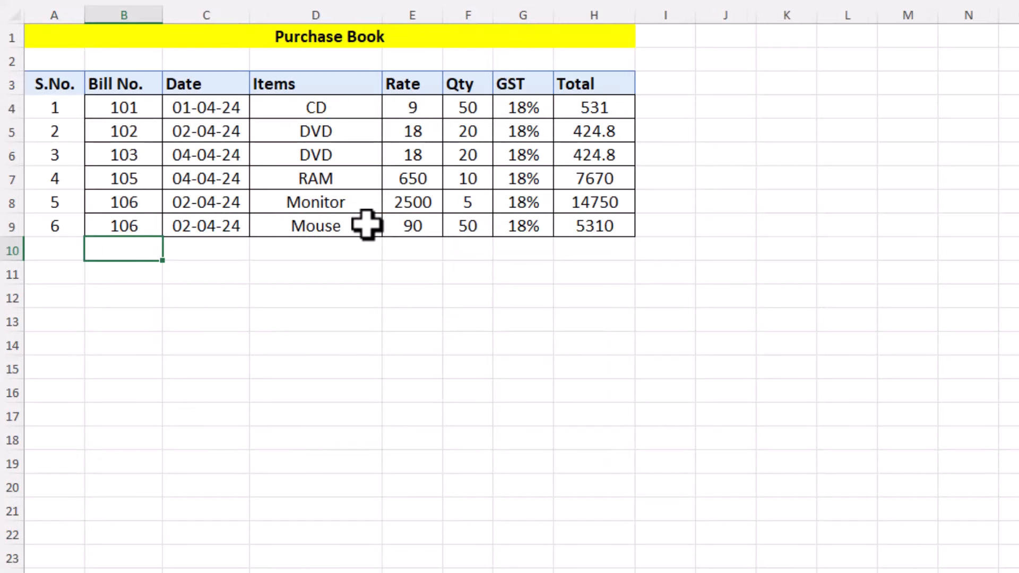
key(ctrl+Page_Down)
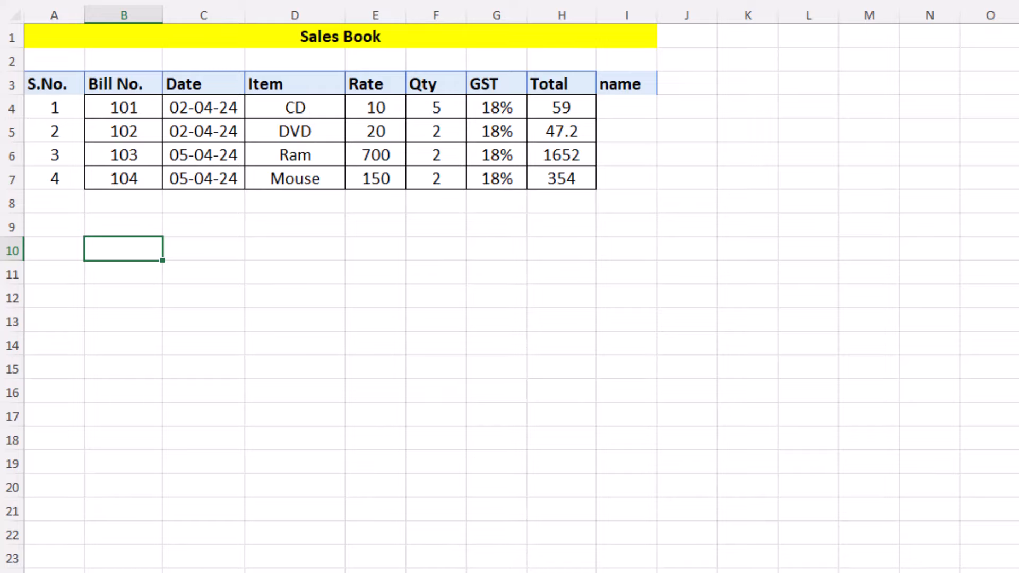
key(ctrl+Page_Down)
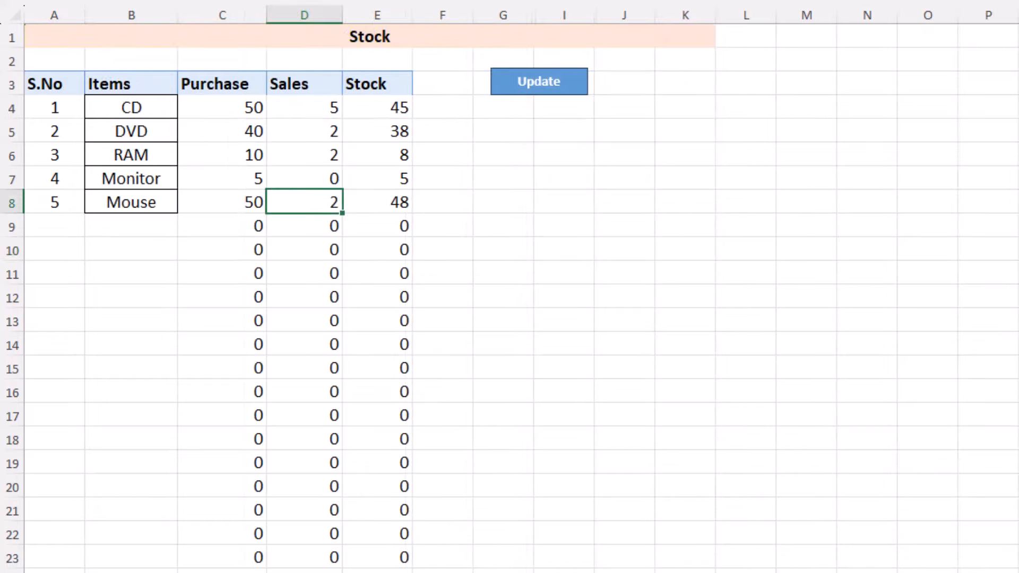
click(420, 269)
click(285, 201)
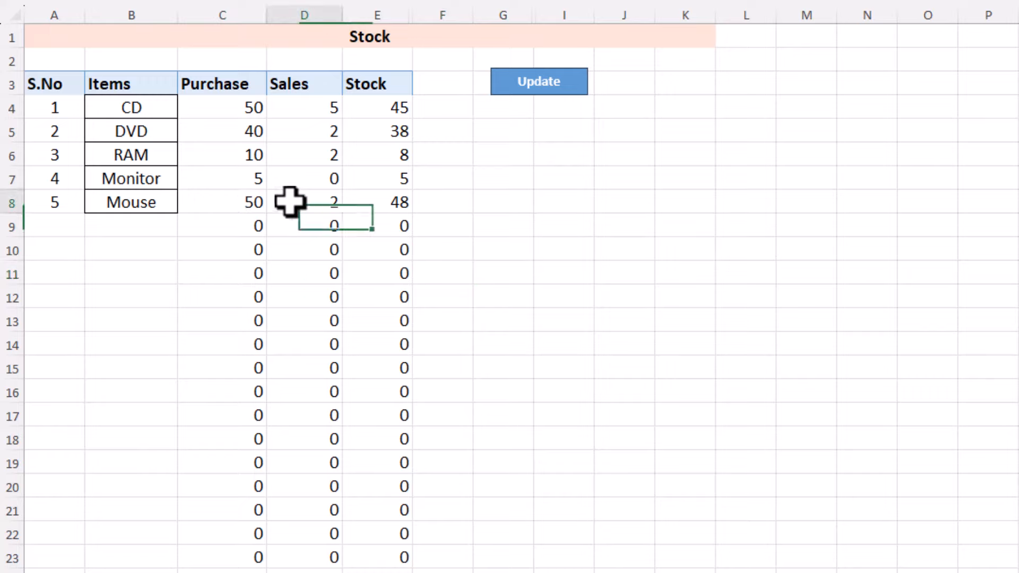
click(377, 202)
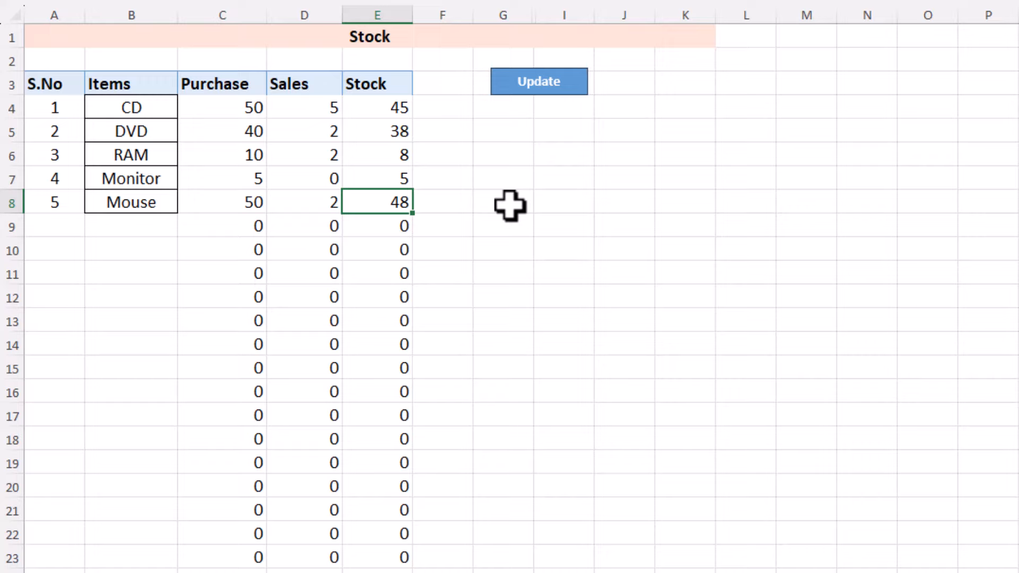
click(130, 227)
click(130, 267)
click(134, 226)
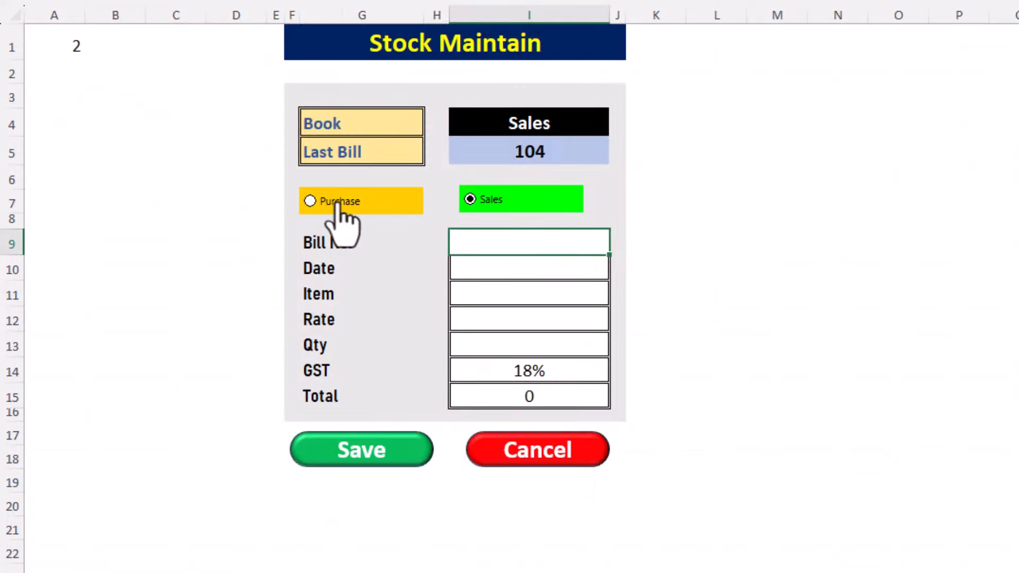
Switch the Stock Maintain form to Purchase and enter bill number 106 with the date 2-4-2024.
click(399, 209)
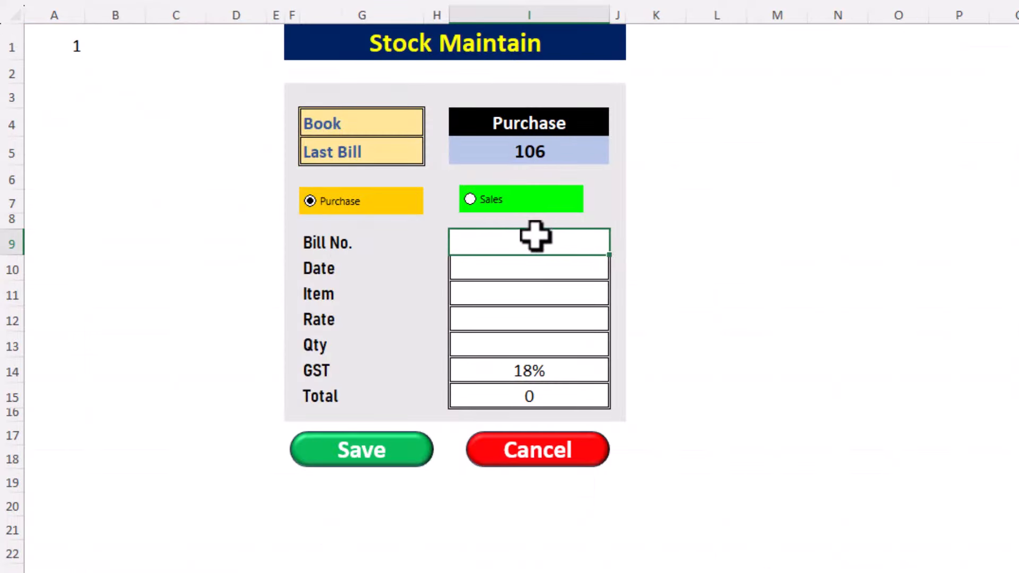
text(1)
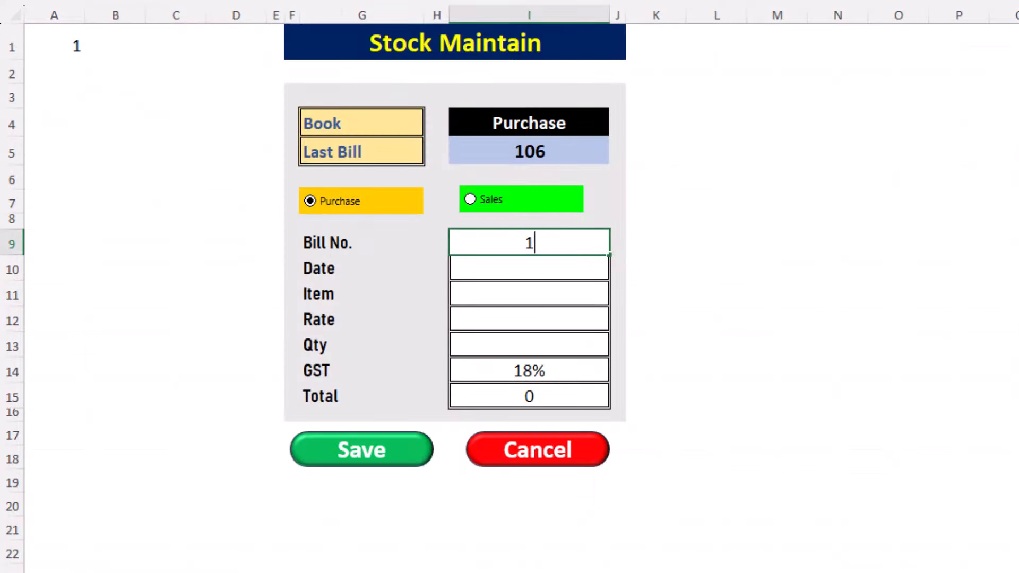
text(06)
key(Return)
text(2-4)
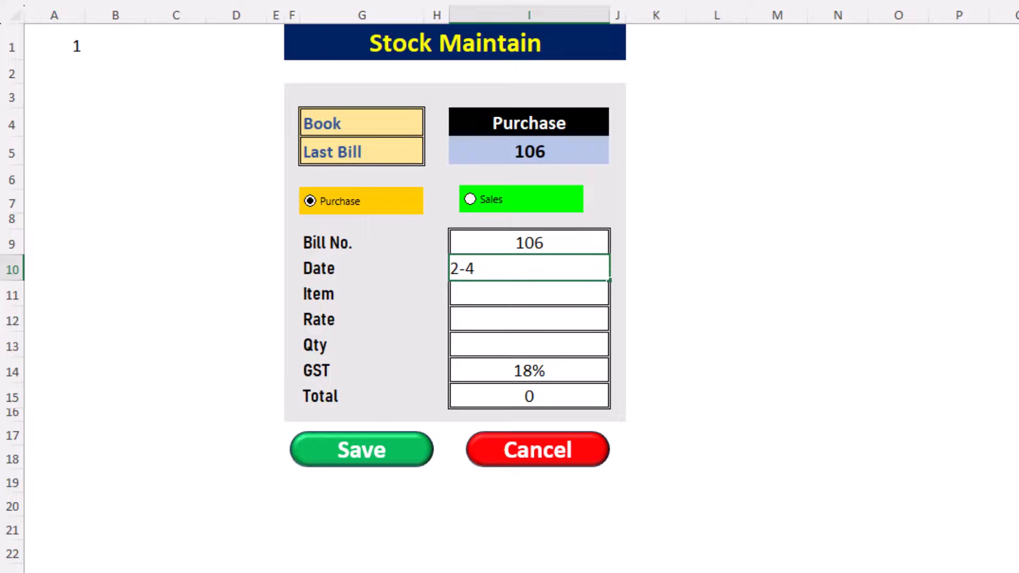
text(-2024)
key(Return)
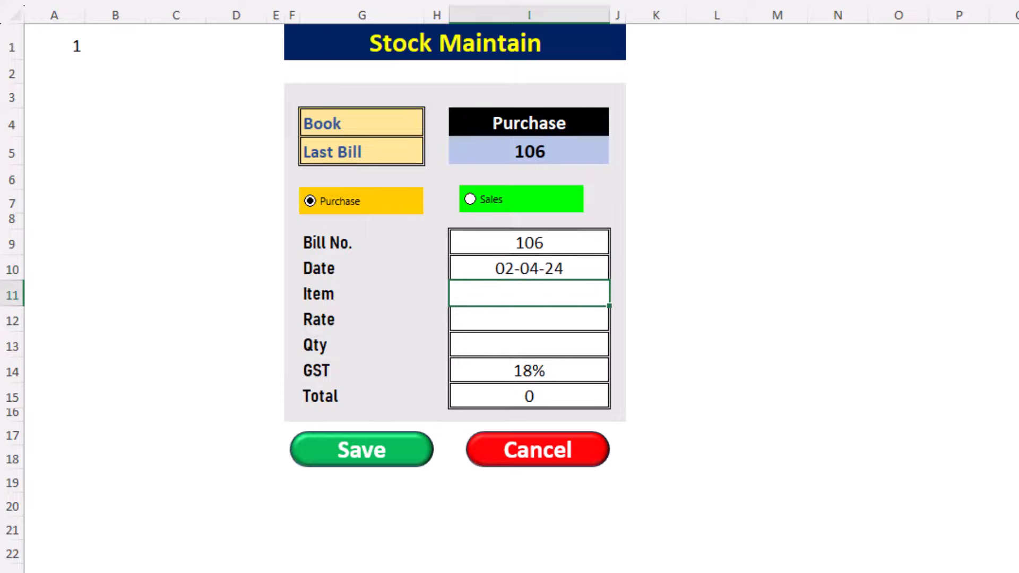
Fill in item RAM with rate 12 and quantity 550, and save the purchase entry.
text(RAM)
key(Return)
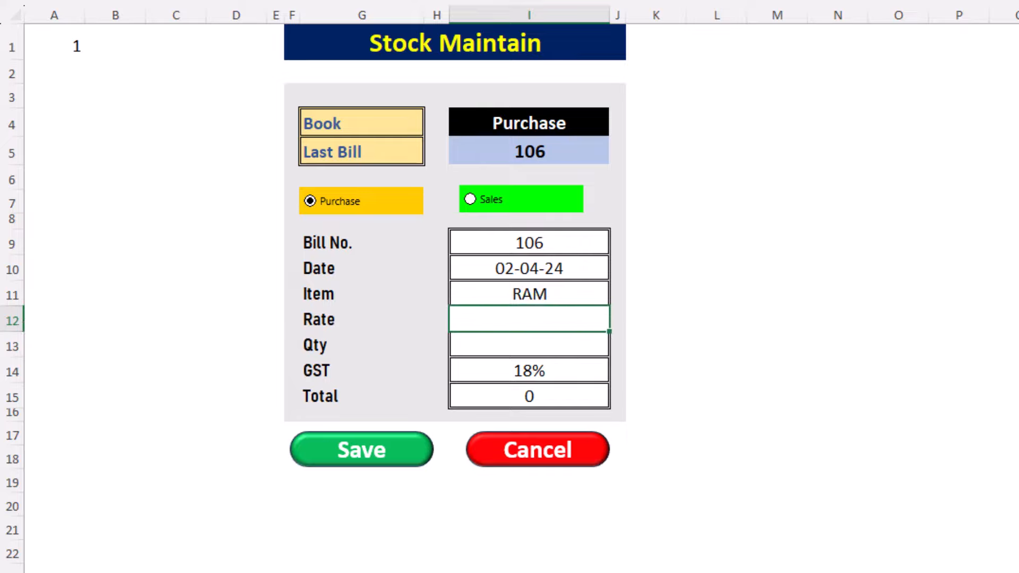
text(12)
key(Return)
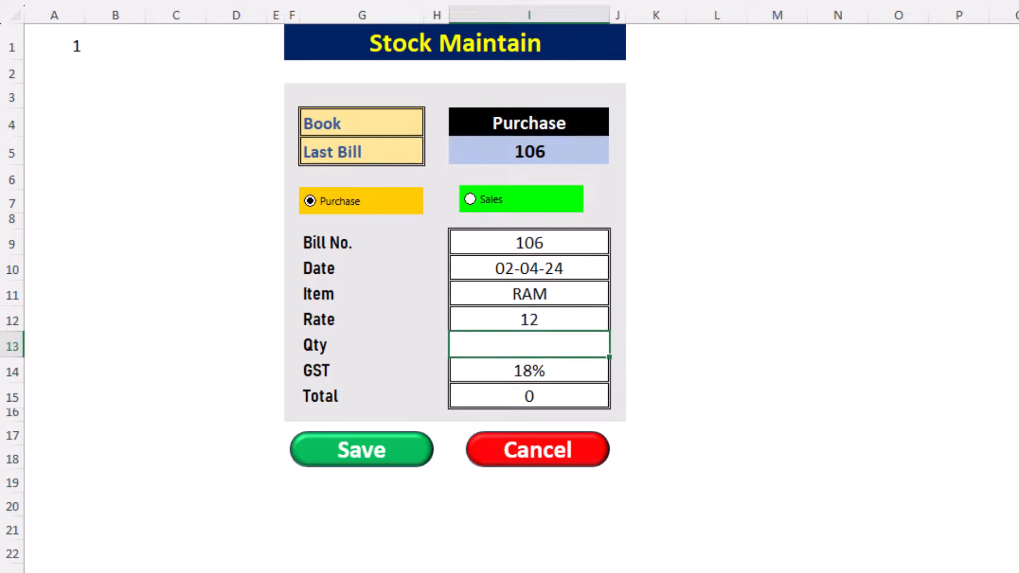
text(550)
key(Return)
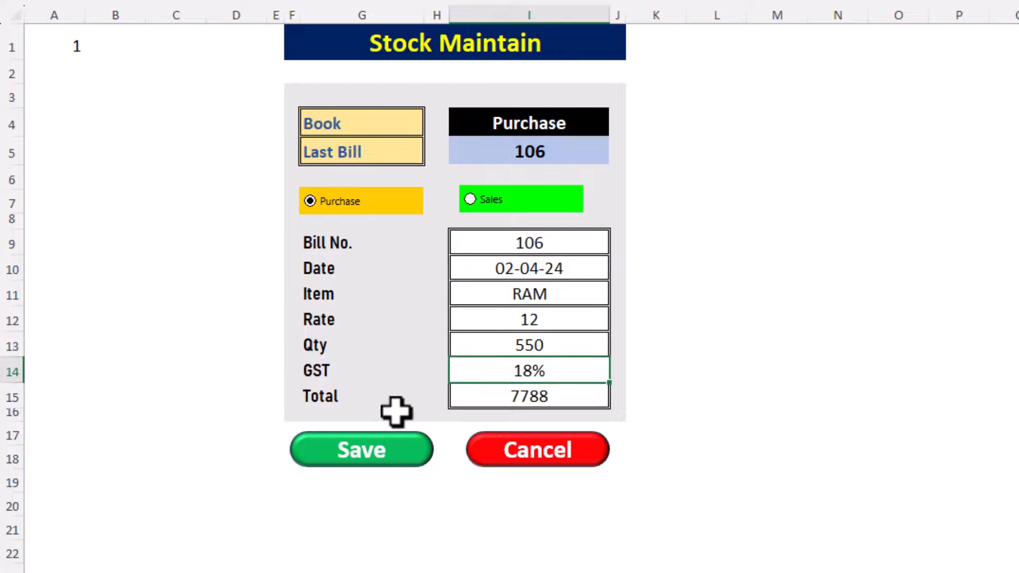
click(405, 448)
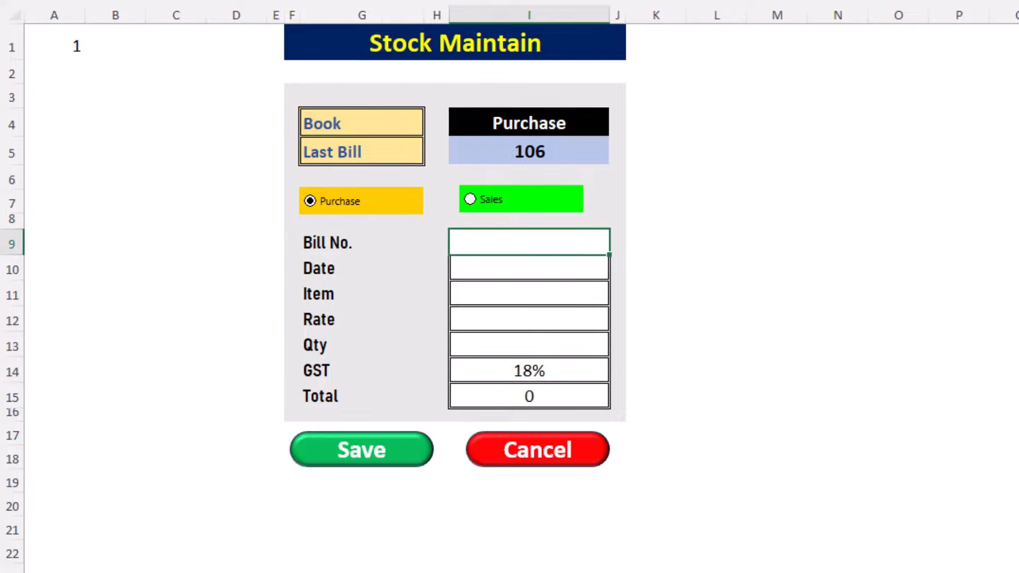
Compare the RAM purchases in the Purchase Book and set the rate of the RAM entry in row 10 to 550.
key(ctrl+Page_Down)
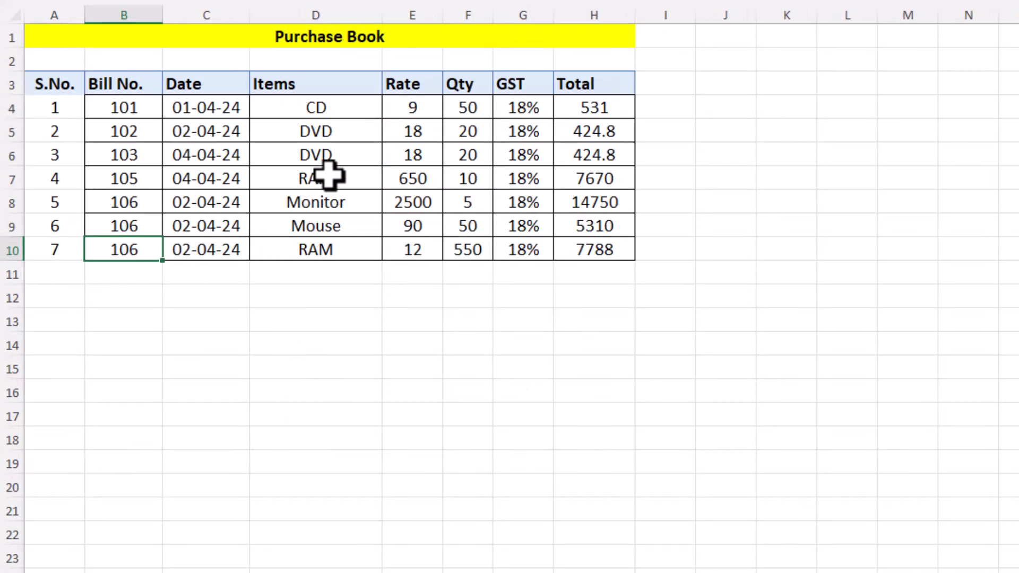
click(482, 175)
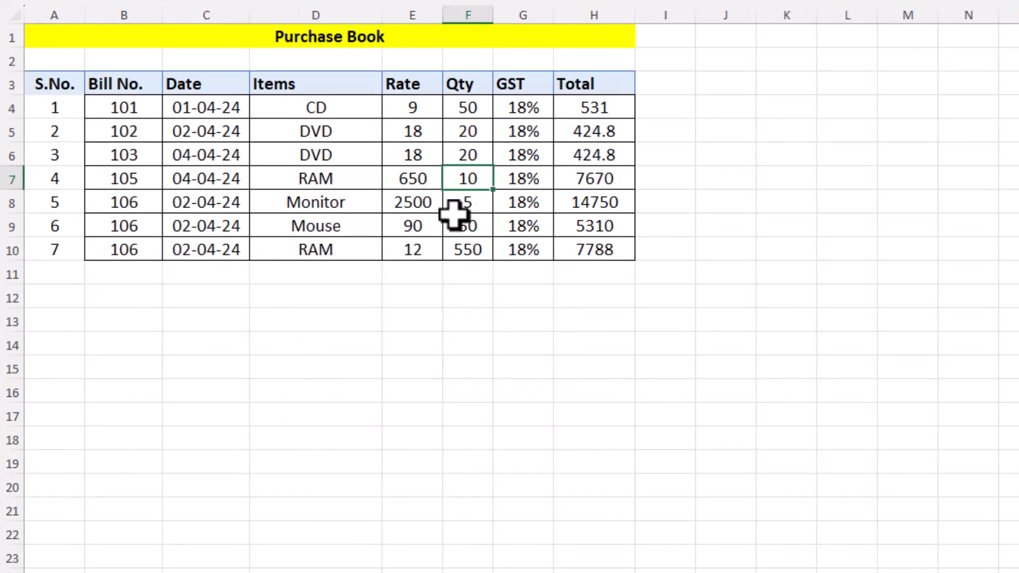
click(417, 177)
click(419, 249)
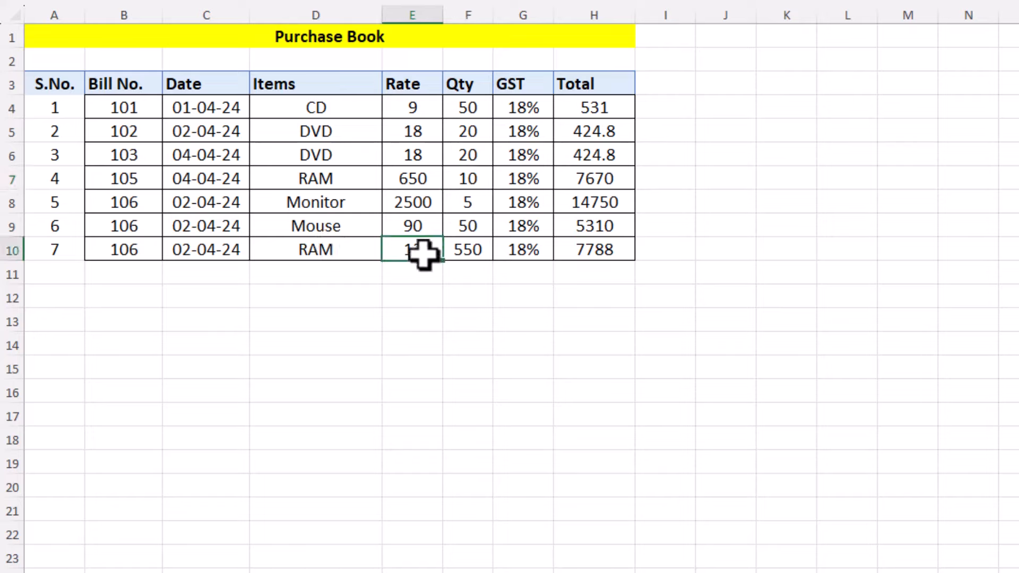
click(415, 179)
click(417, 248)
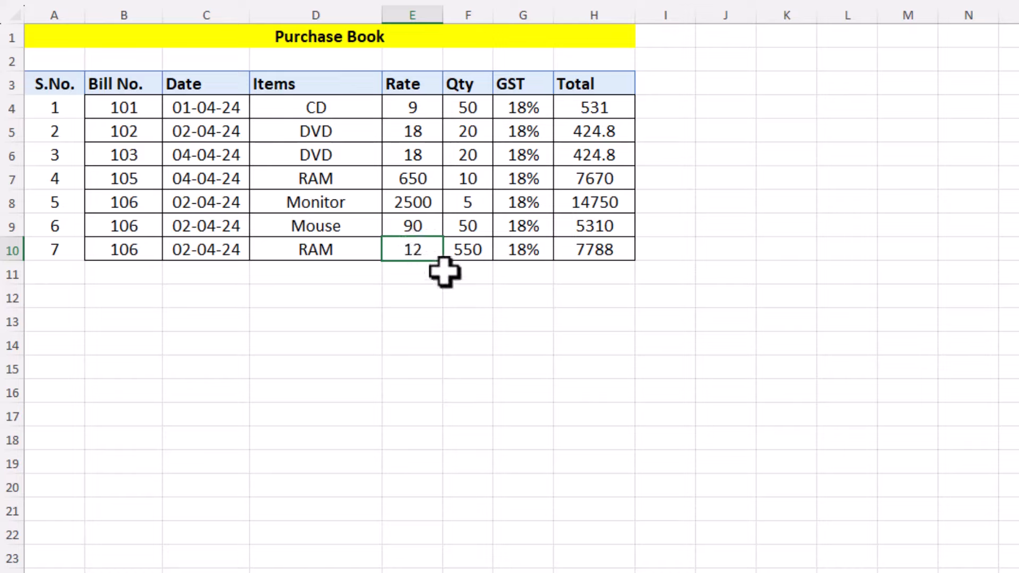
key(BackSpace)
key(BackSpace)
text(550)
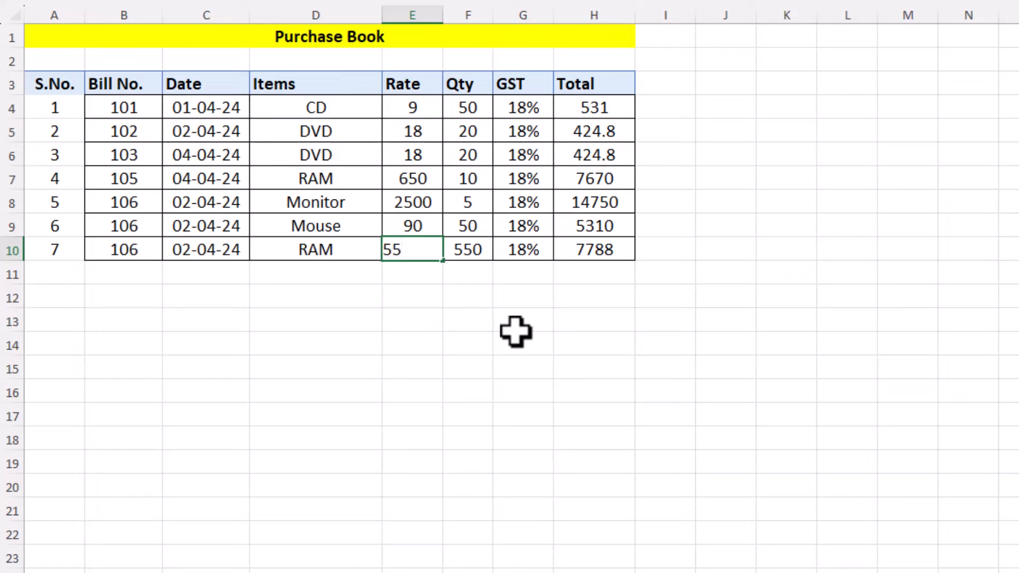
key(Tab)
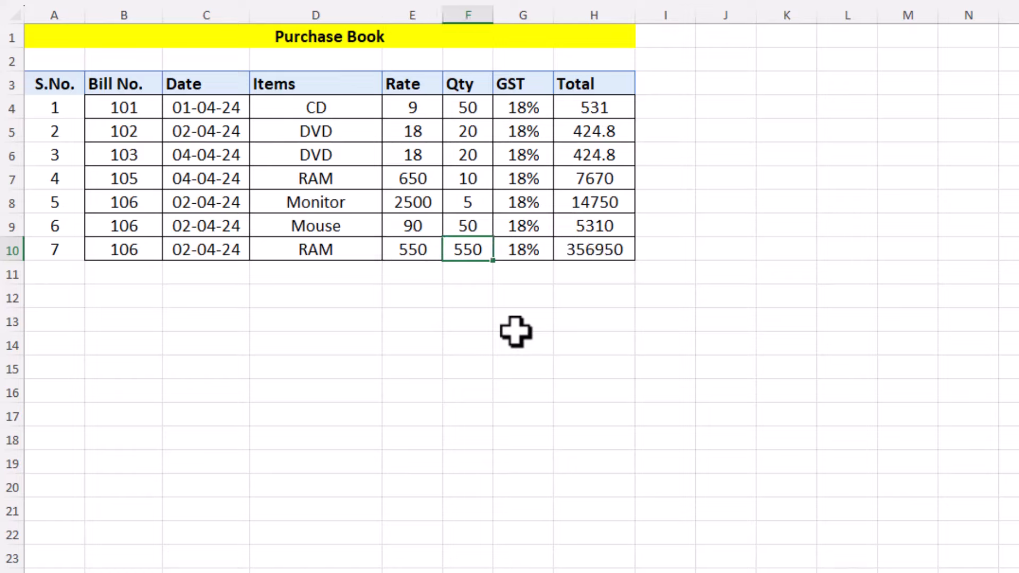
Set the quantity of the RAM purchase in row 10 to 12.
text(12)
key(Return)
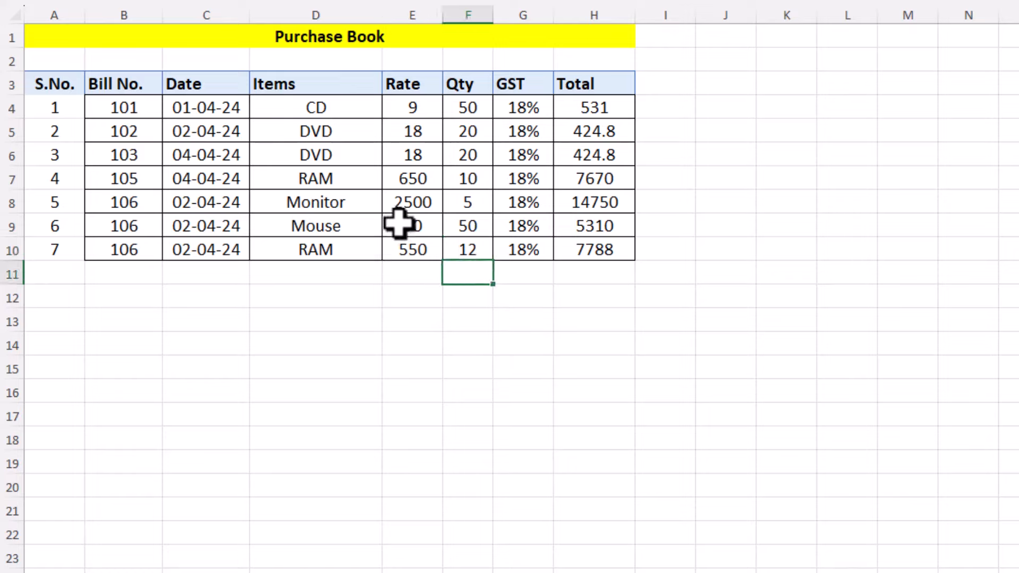
click(407, 246)
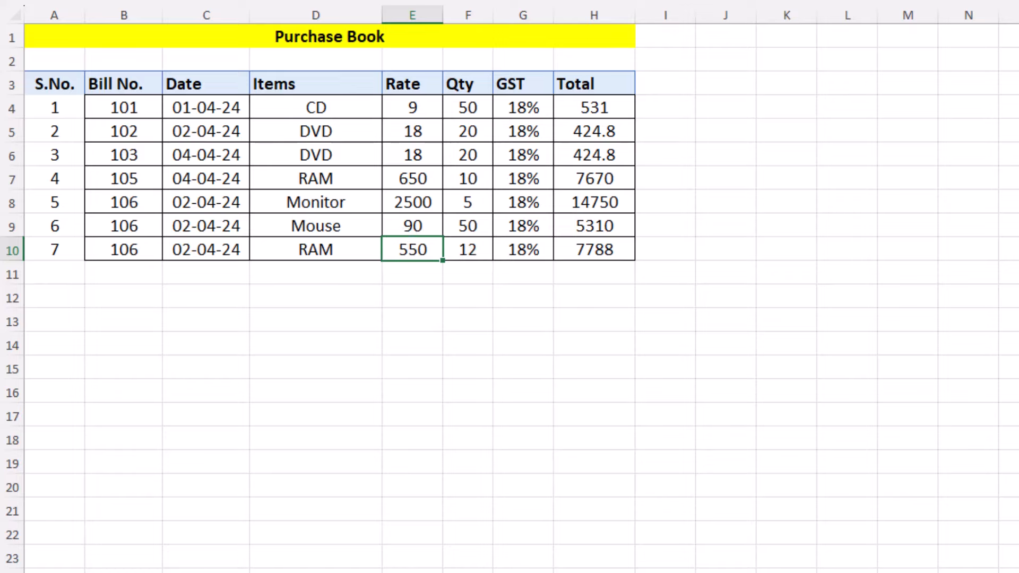
Check the RAM item's purchase quantity on the Stock sheet.
key(ctrl+Page_Down)
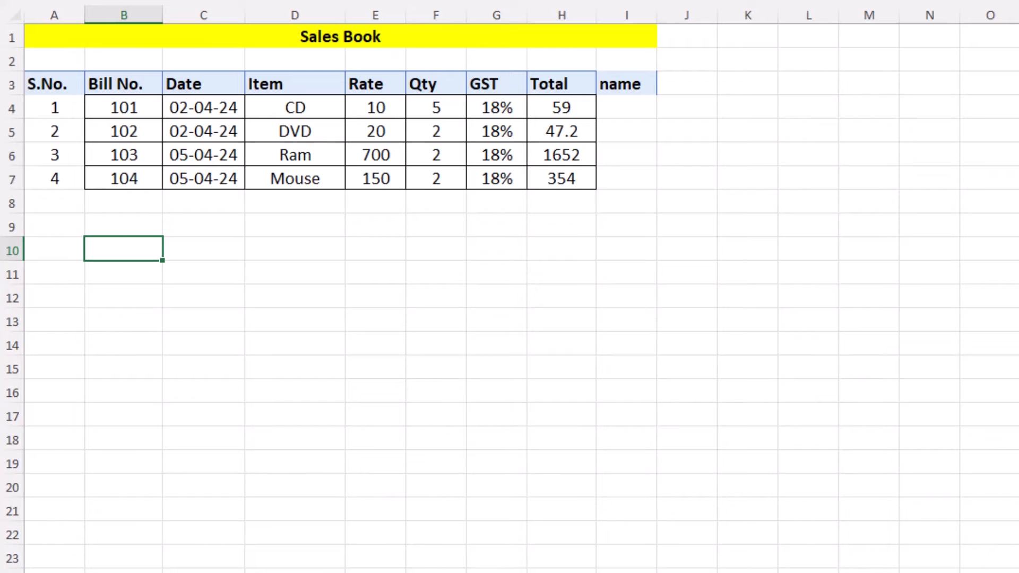
key(ctrl+Page_Down)
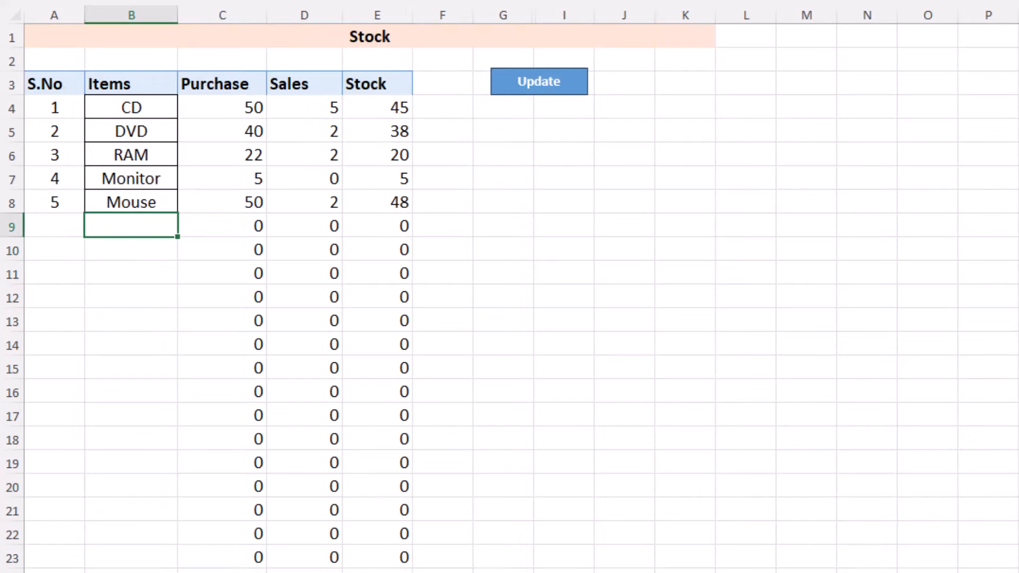
click(246, 155)
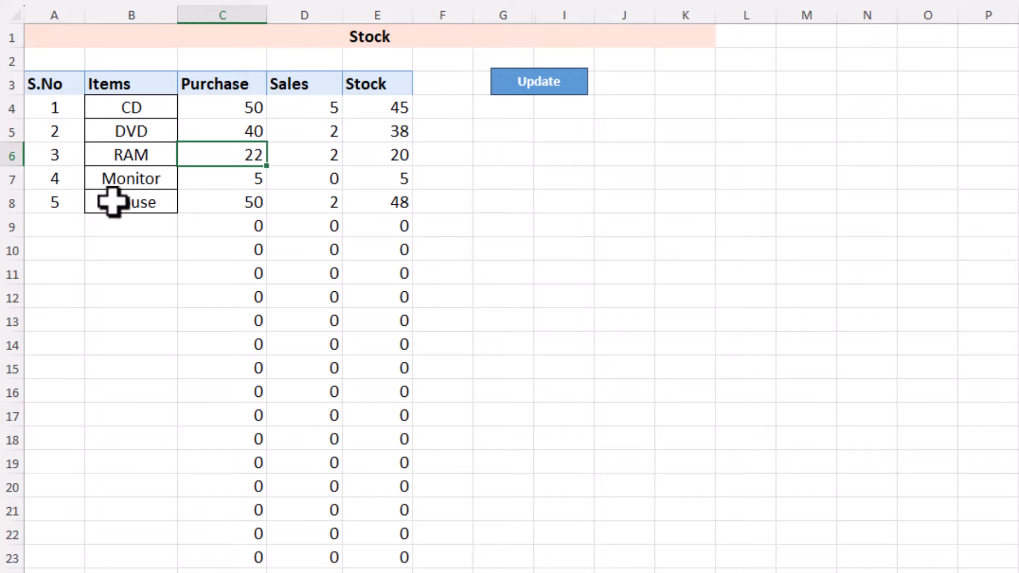
click(104, 222)
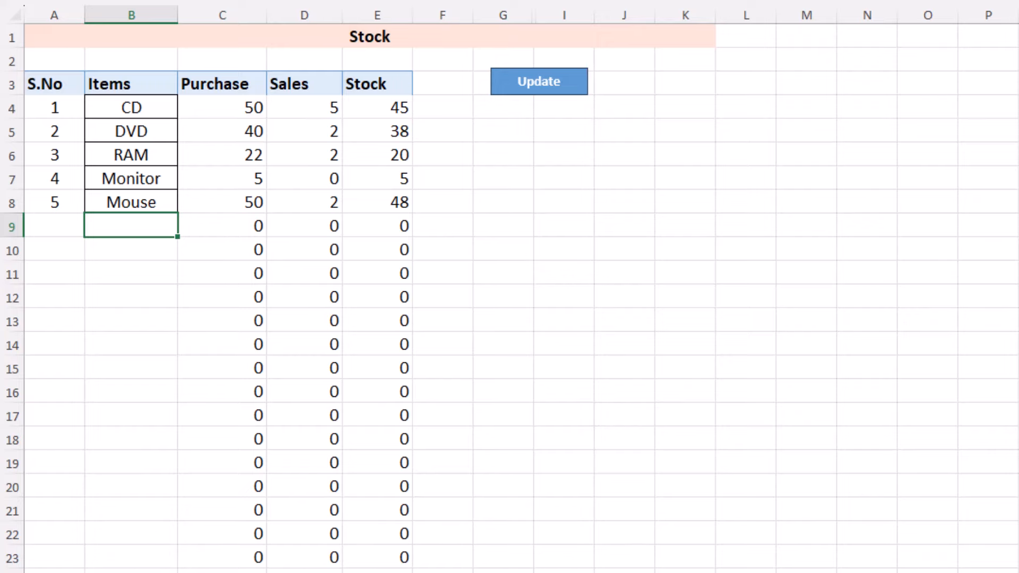
Switch to the unfilled stock workbook and review the Purchage Book's column headings from Bill No. to Rate.
click(178, 572)
click(771, 366)
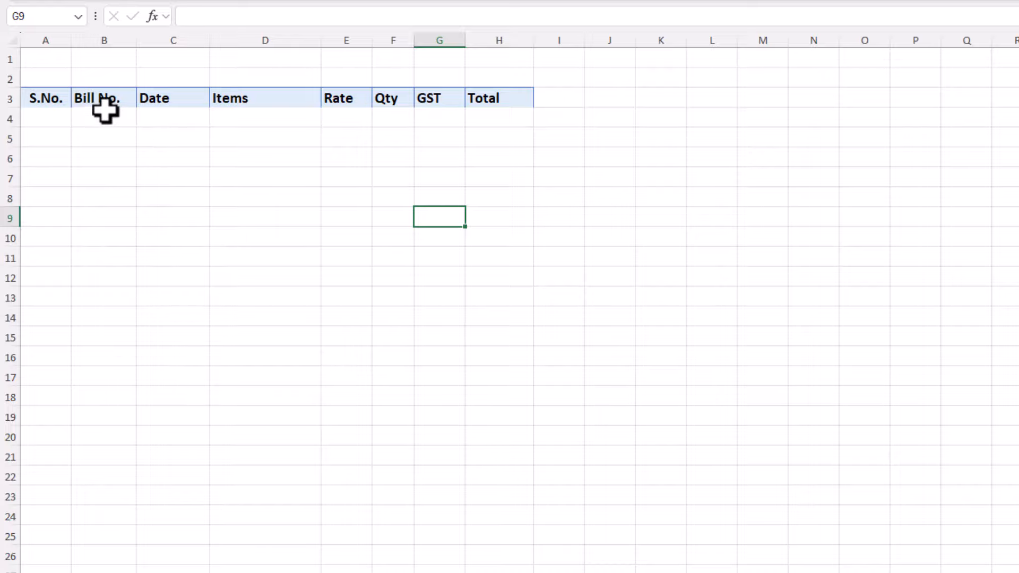
click(127, 103)
click(194, 104)
click(250, 104)
click(363, 105)
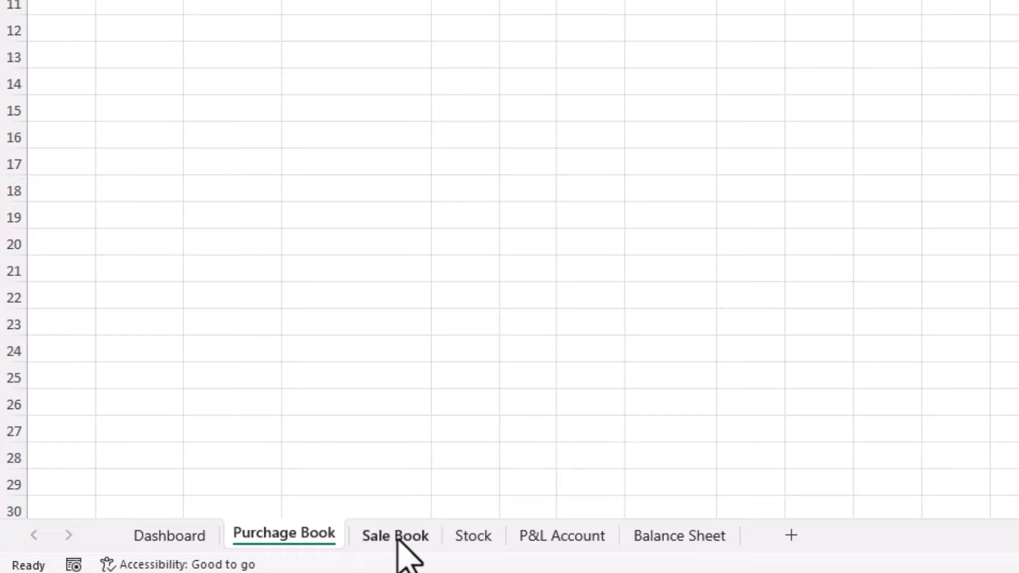
Look through the Purchage Book, Sale Book and Stock sheets to examine their empty table layouts.
click(469, 535)
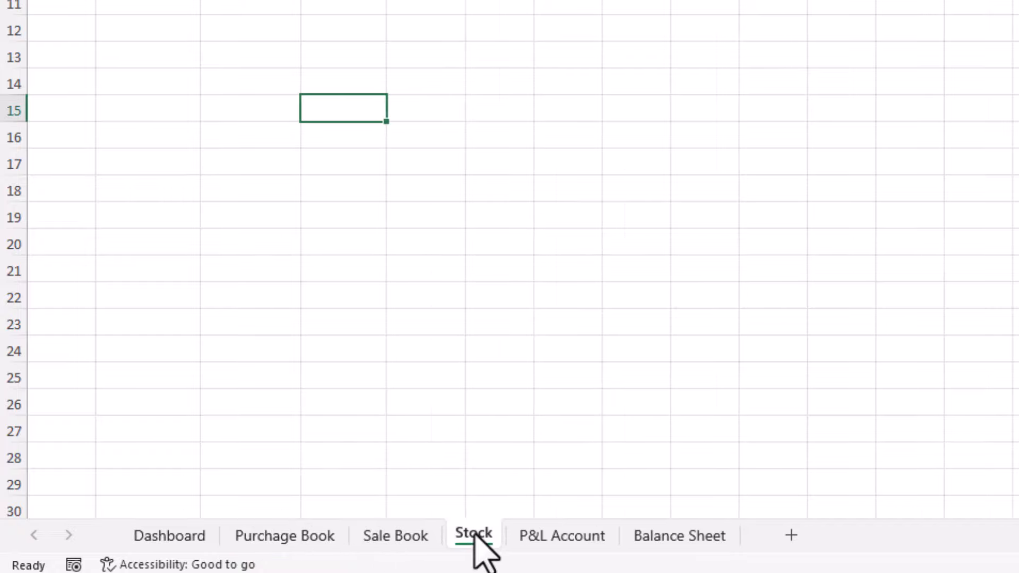
click(416, 534)
click(305, 536)
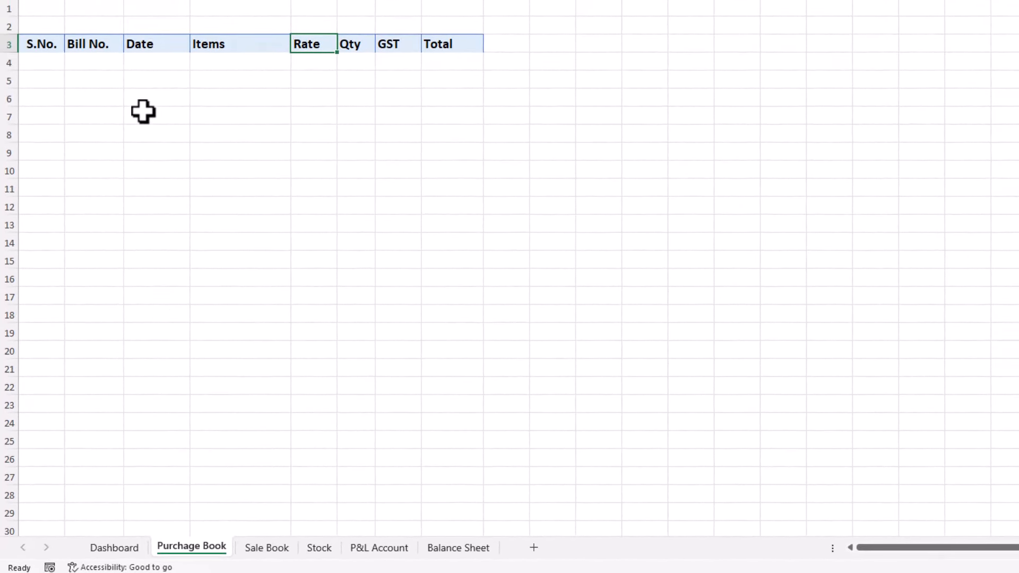
click(258, 550)
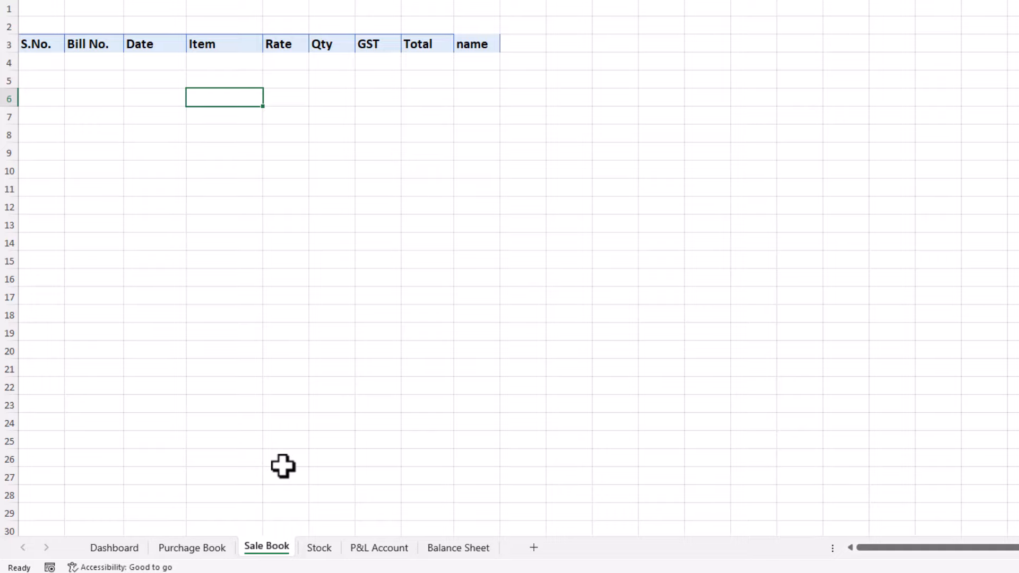
click(315, 549)
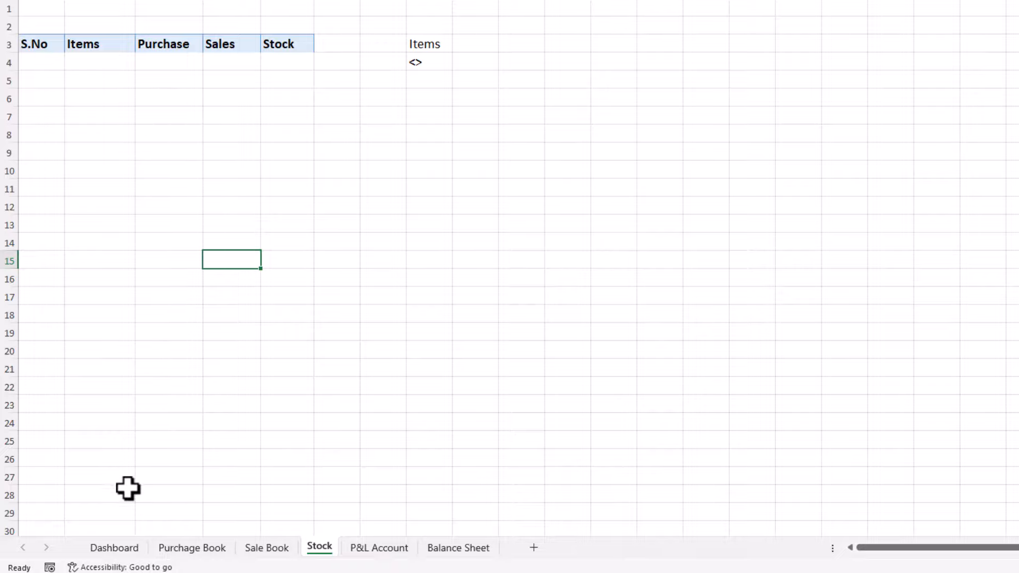
Open the Dashboard sheet and review the Stock Maintain form's field labels from Bill No. to Total.
click(114, 548)
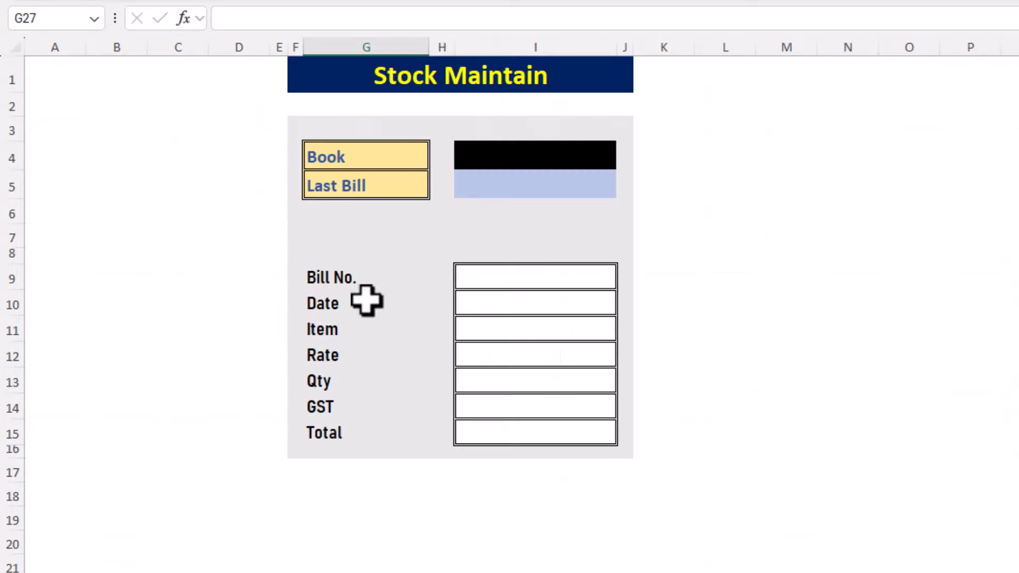
drag(350, 301, 341, 428)
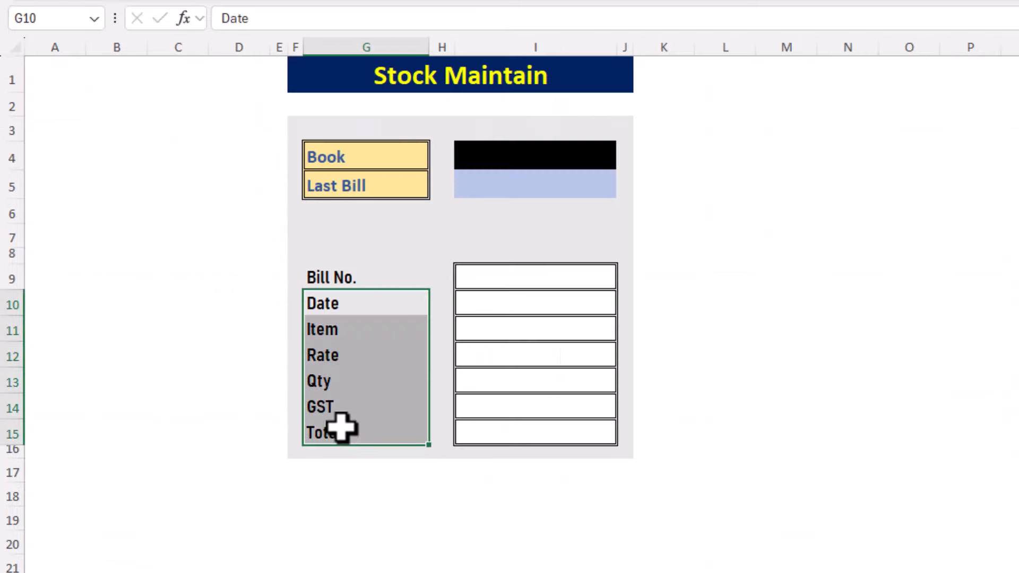
click(399, 281)
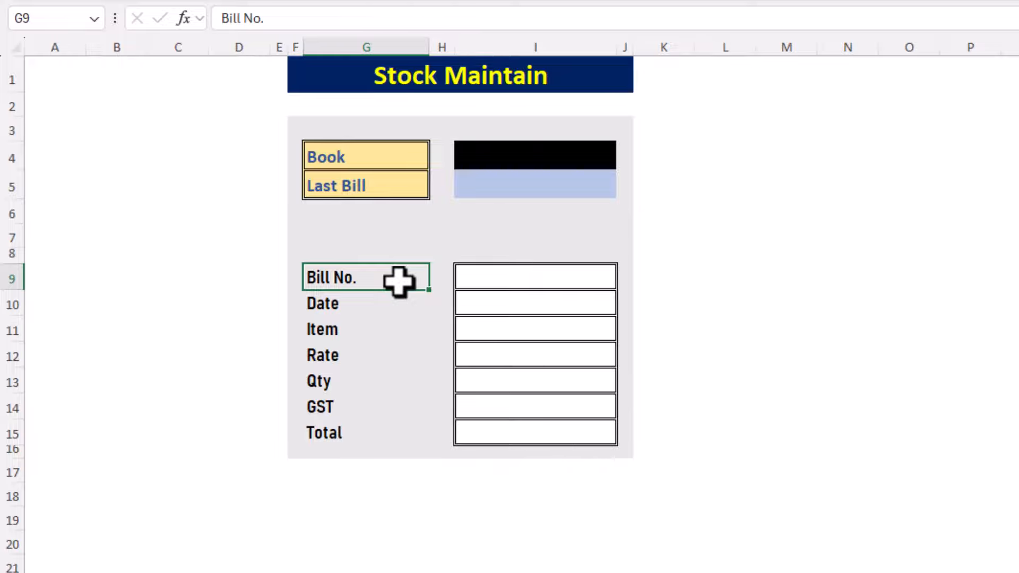
Go through the Purchase, Sale and Stock tables again and examine the empty entry cells below the Purchase Book's headings.
click(523, 277)
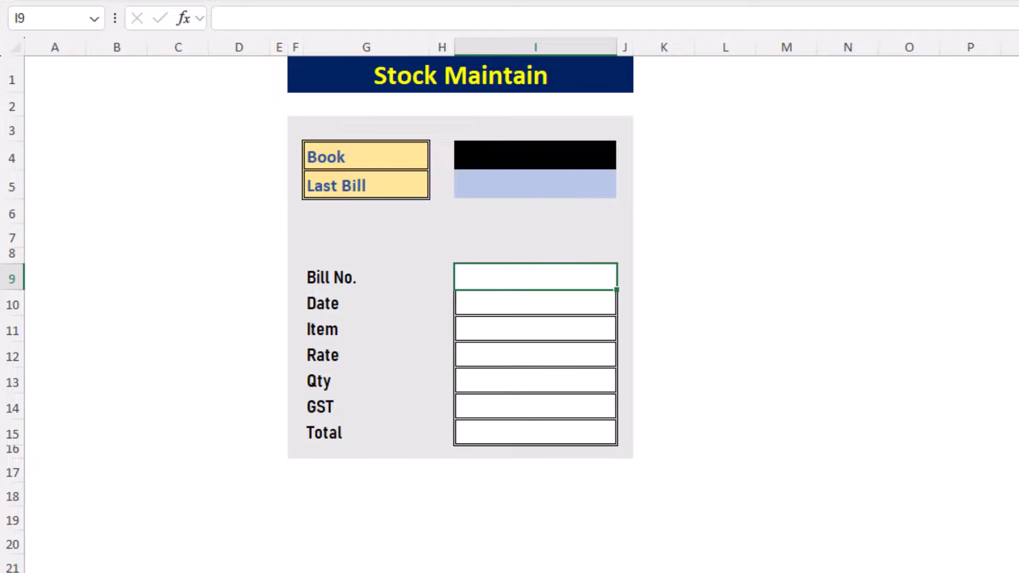
key(ctrl+Page_Down)
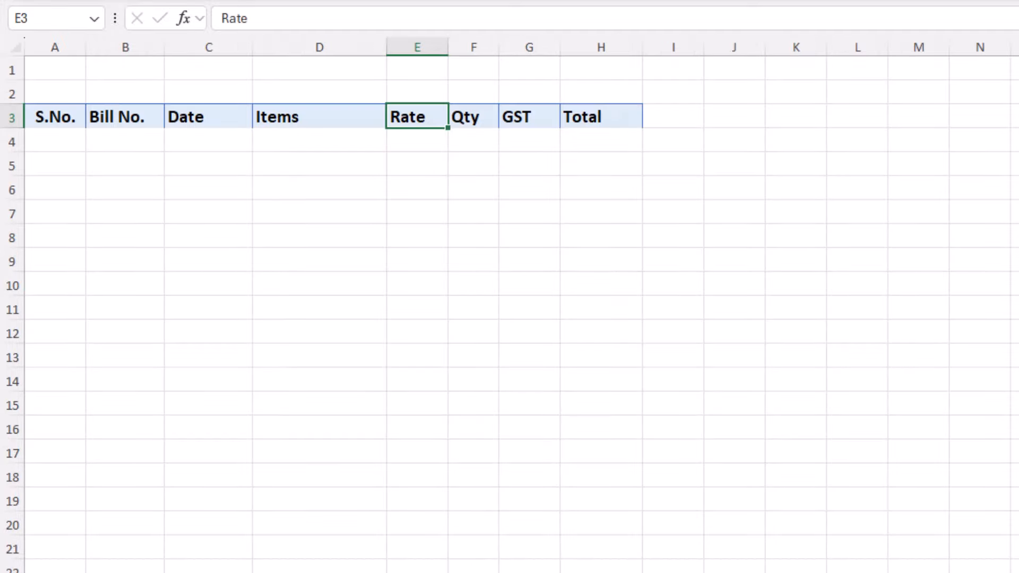
key(ctrl+Page_Down)
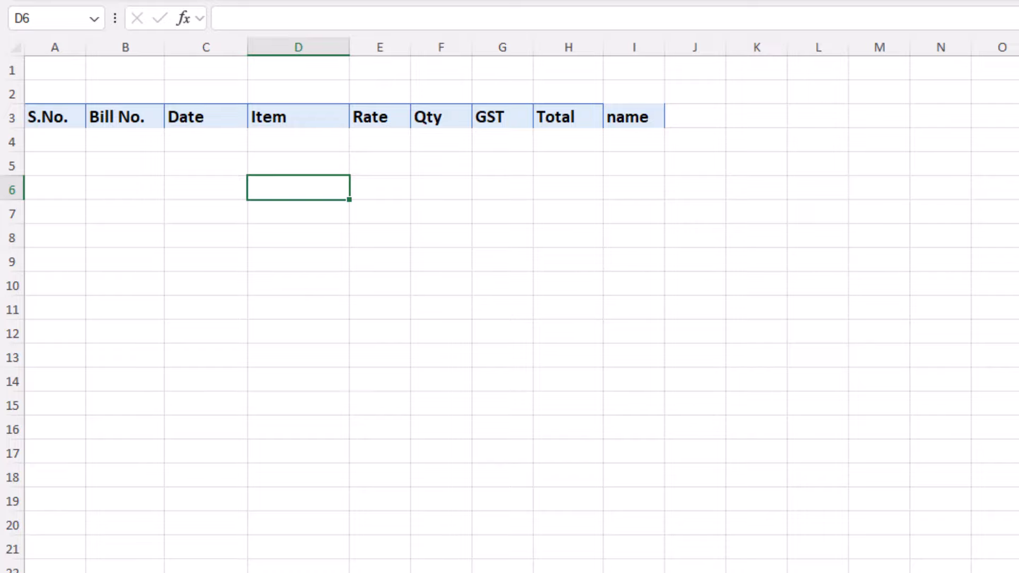
key(ctrl+Page_Down)
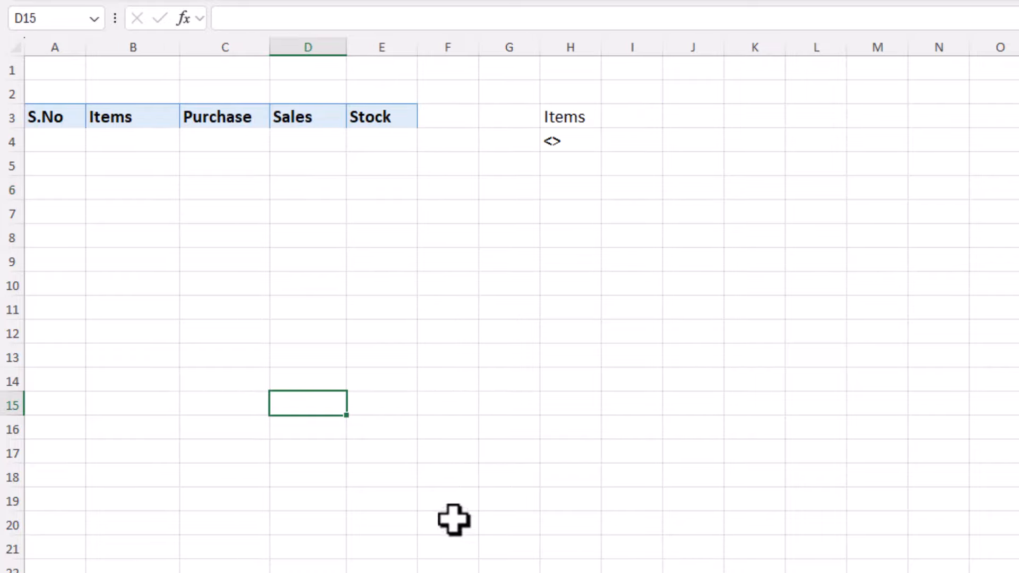
key(ctrl+Page_Down)
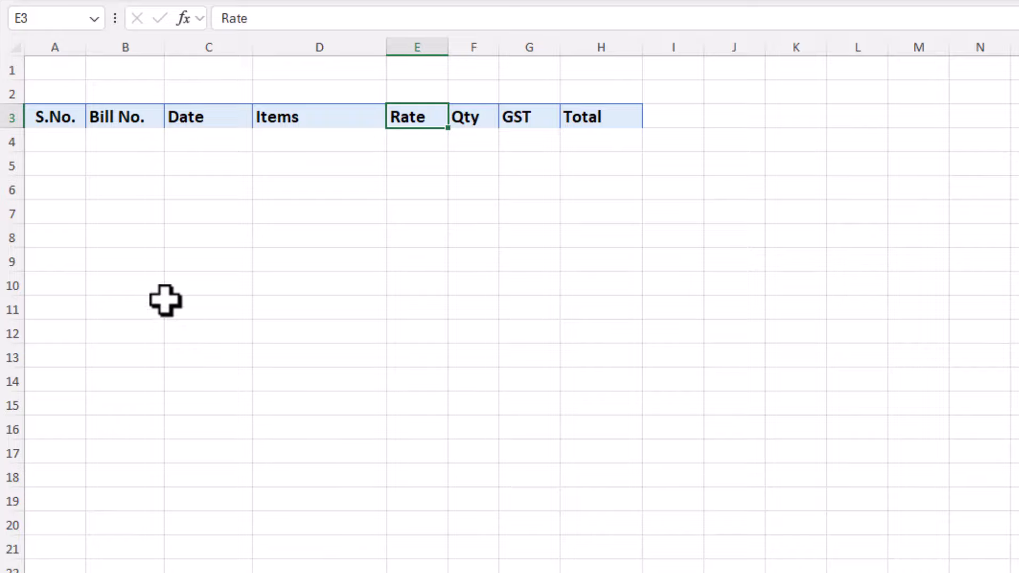
click(119, 143)
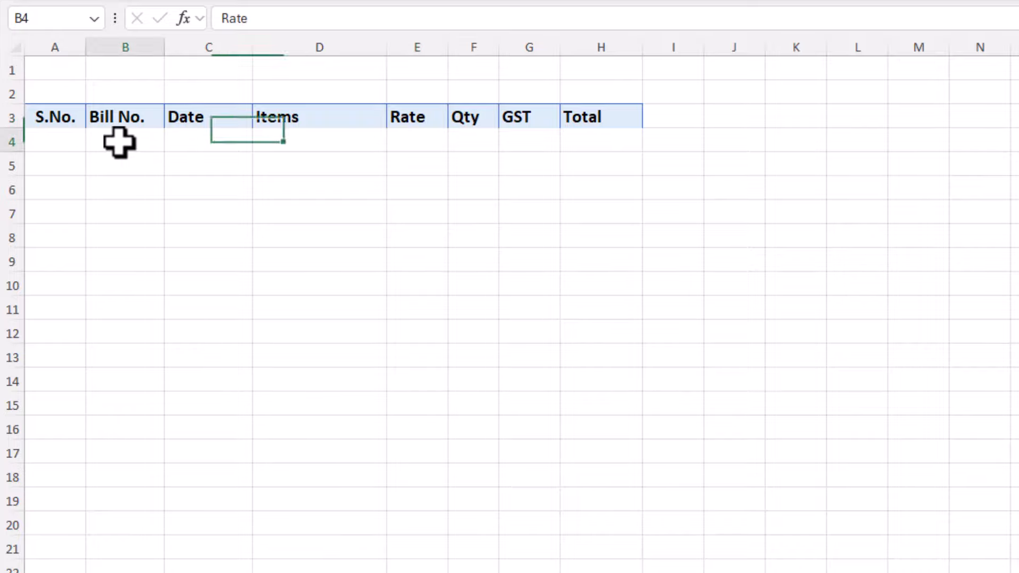
click(532, 141)
click(598, 141)
drag(50, 140, 11, 481)
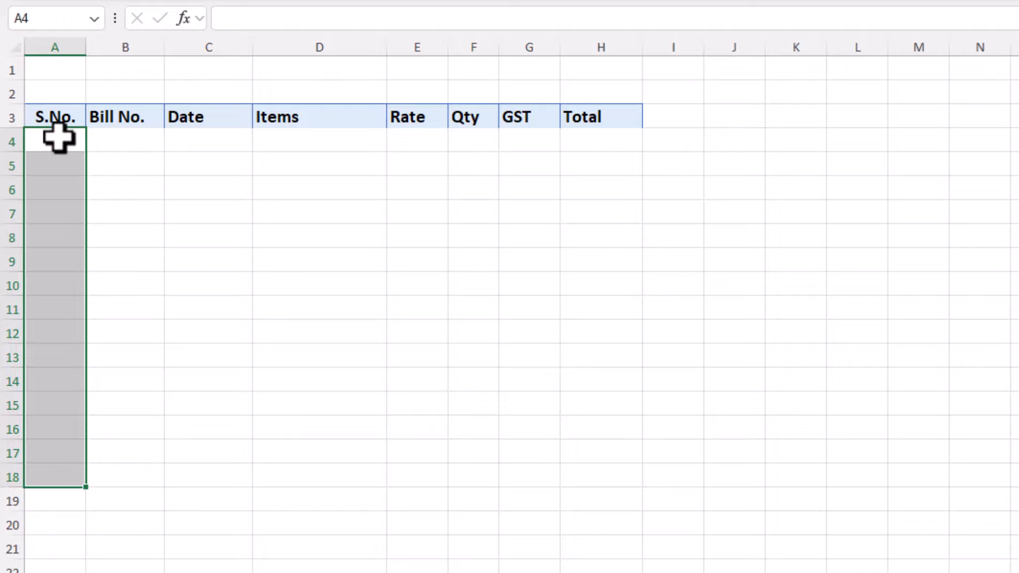
Enter the serial-number formula =IF(B4="","",ROW(A1)) in cell A4 of the Purchase Book.
click(58, 139)
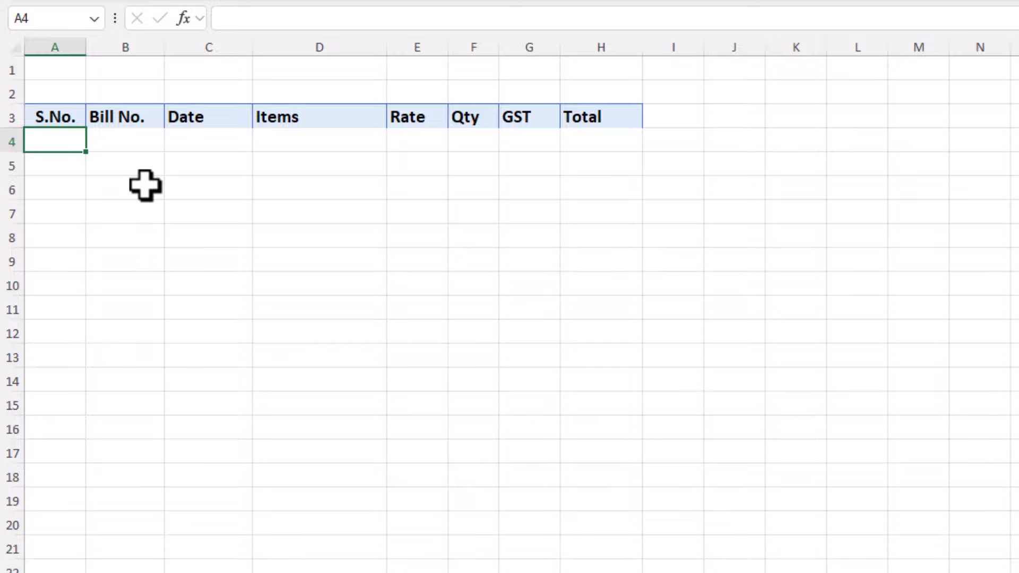
text(=if()
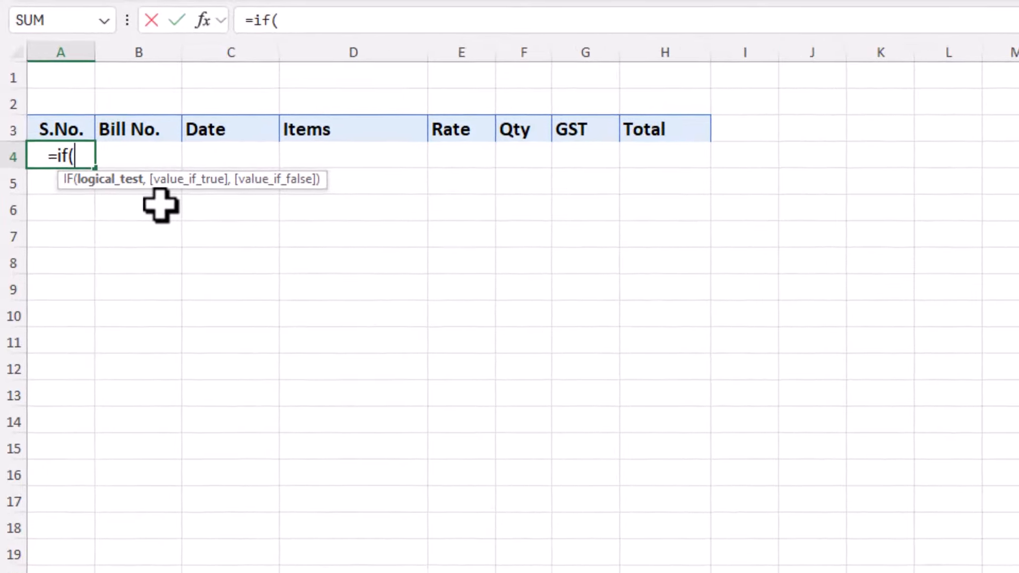
click(151, 153)
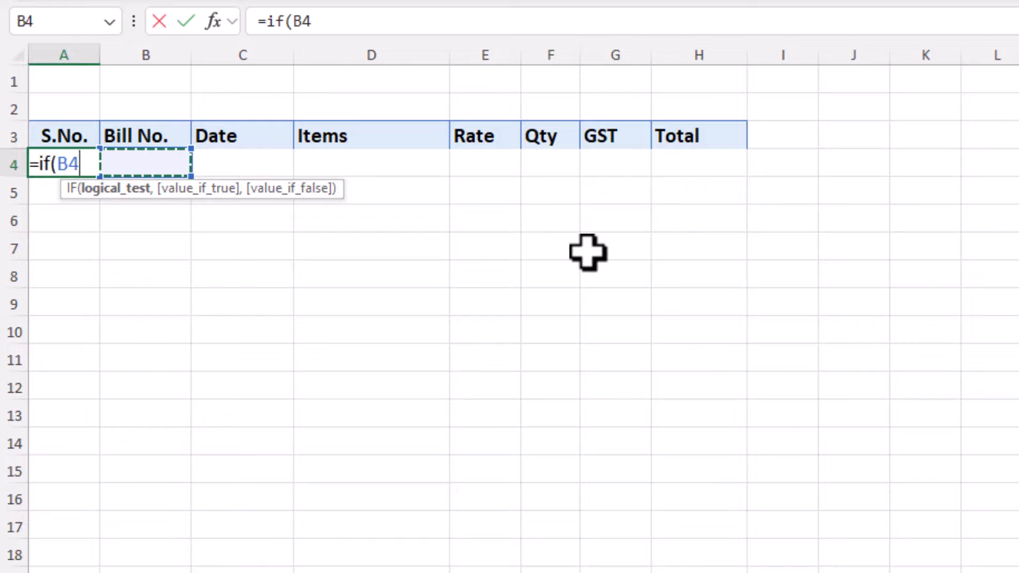
text(=)
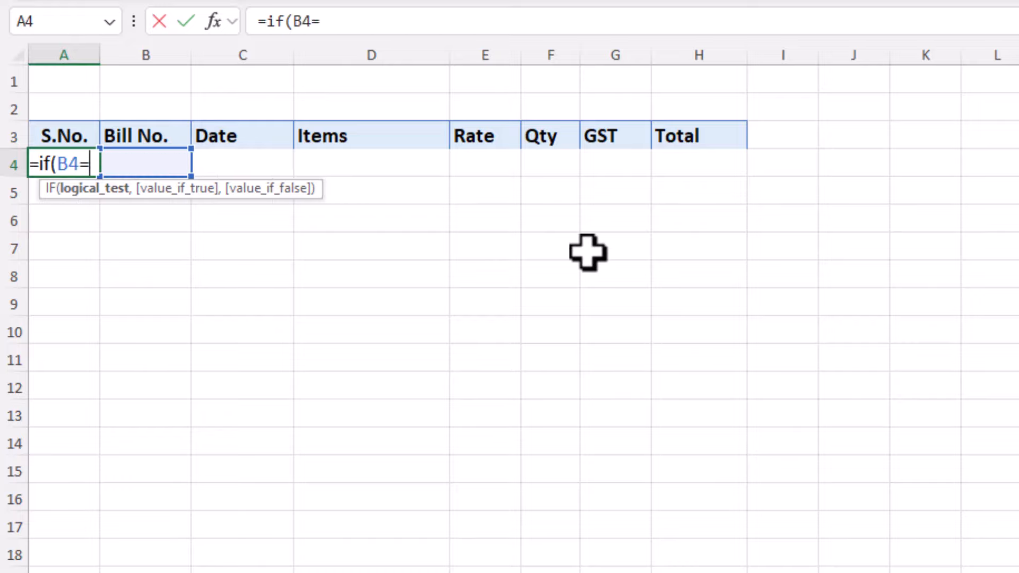
text("","")
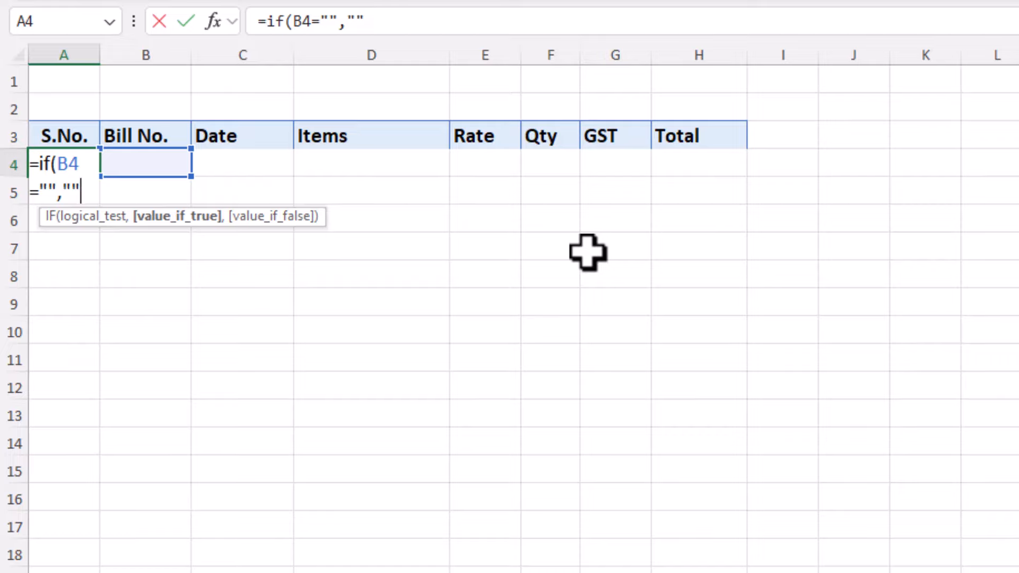
text(,ro)
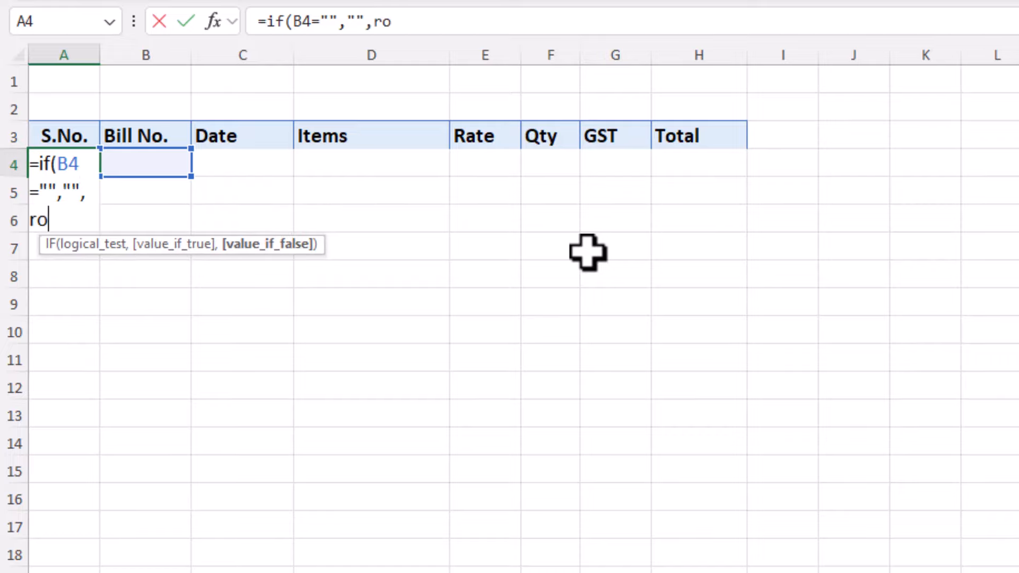
text(w)
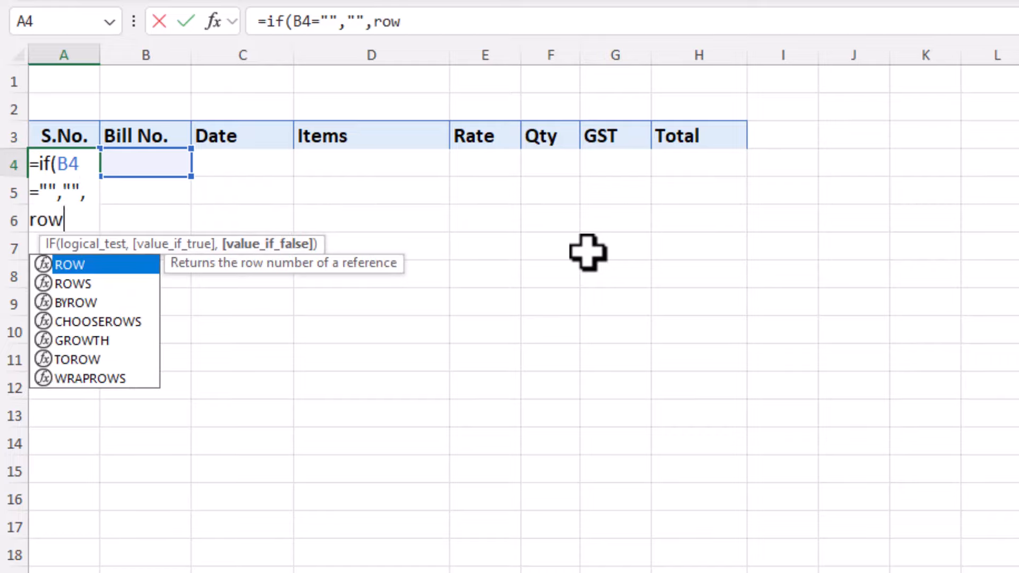
text(()
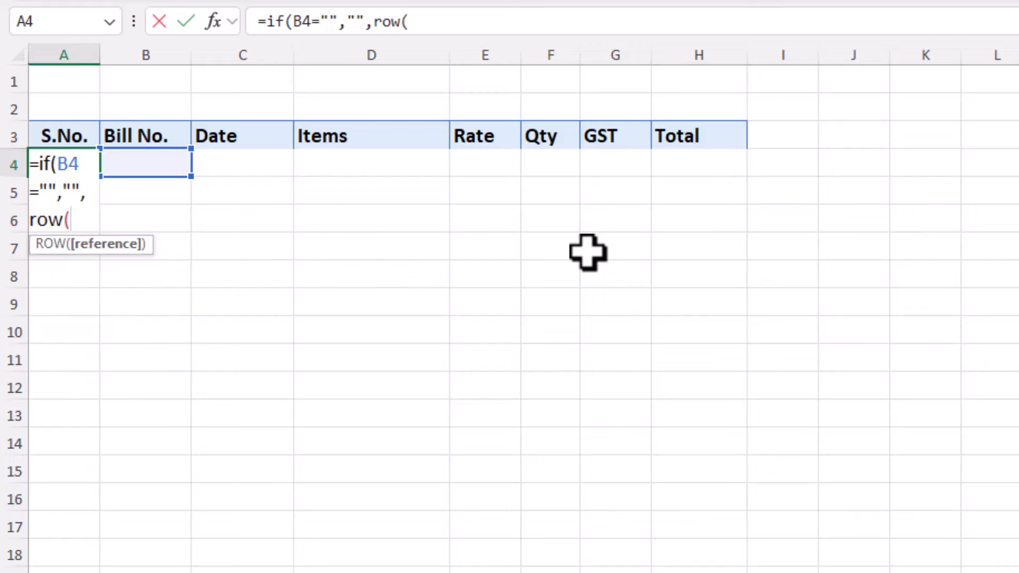
click(63, 86)
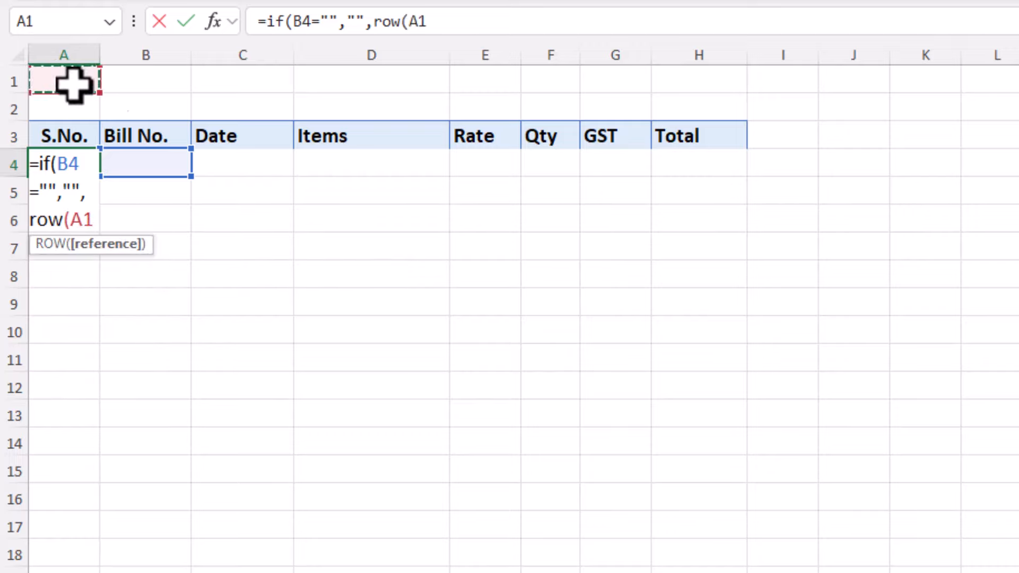
text())
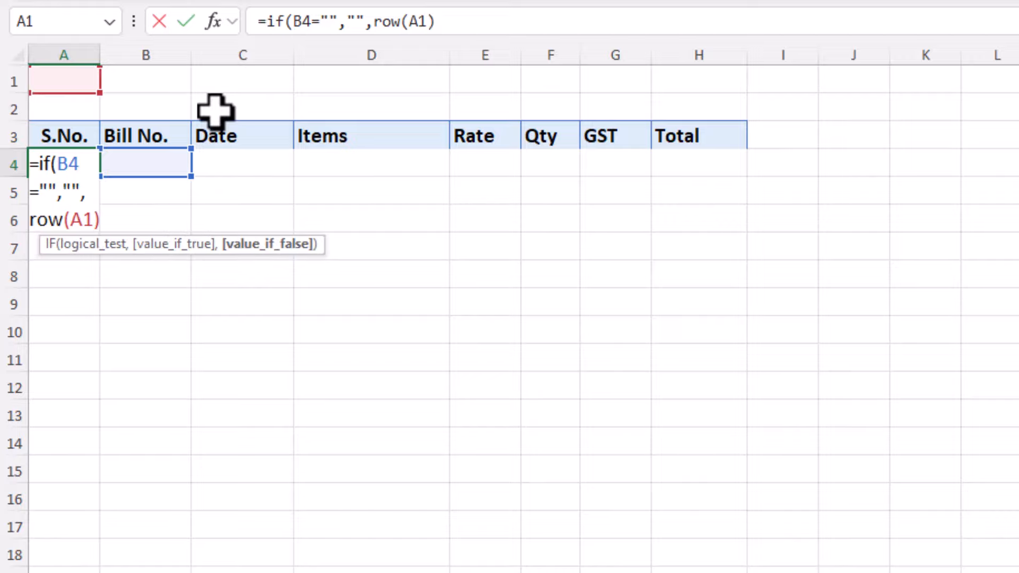
text())
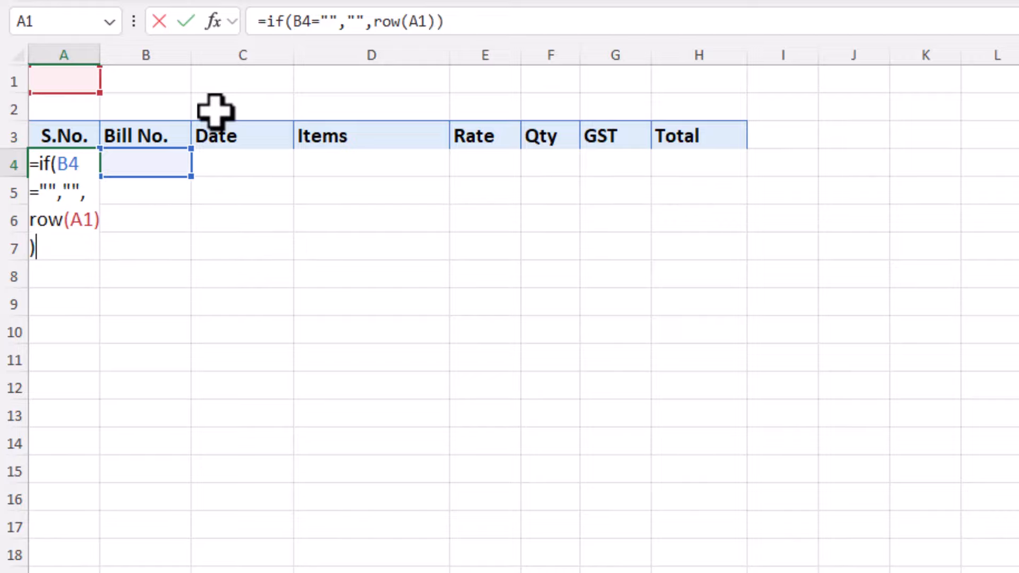
key(Return)
Fill the serial-number formula from A4 down the Purchase Book's S.No. column, past row 18.
click(83, 165)
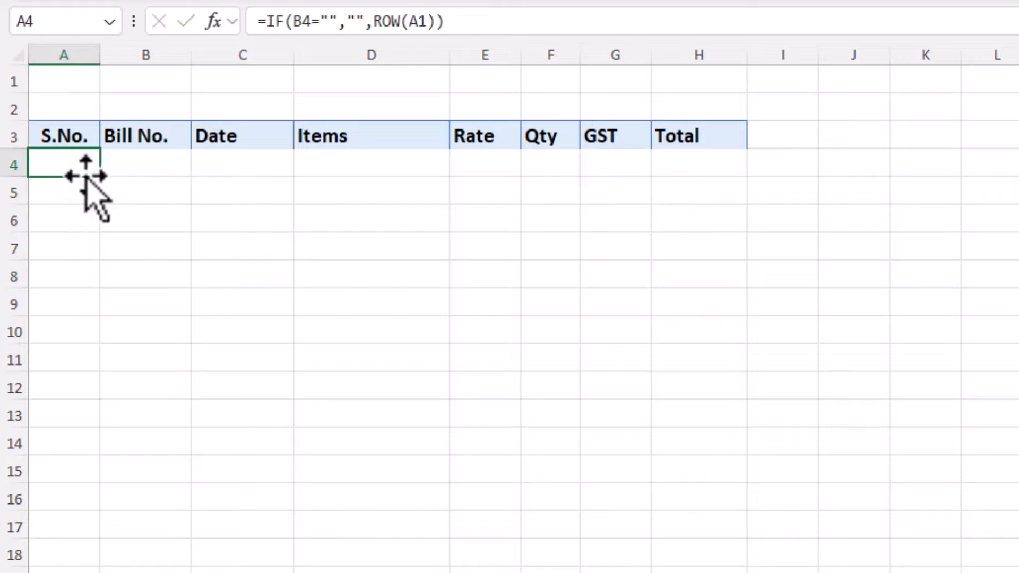
drag(105, 178, 94, 572)
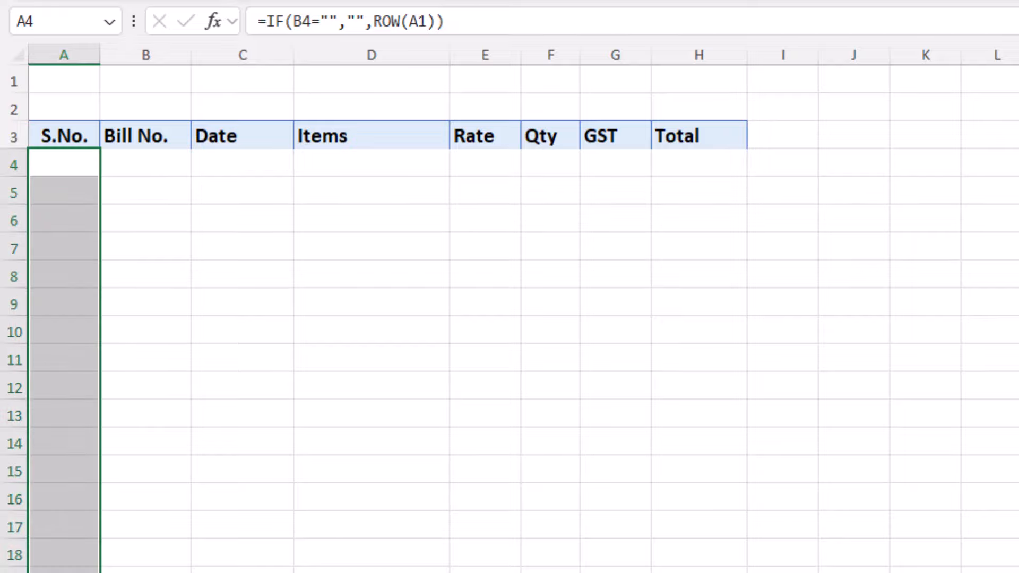
click(82, 170)
Test the automatic numbering with sample Bill No. entries 34, t and gdg in B4:B6, and clear them again.
click(134, 170)
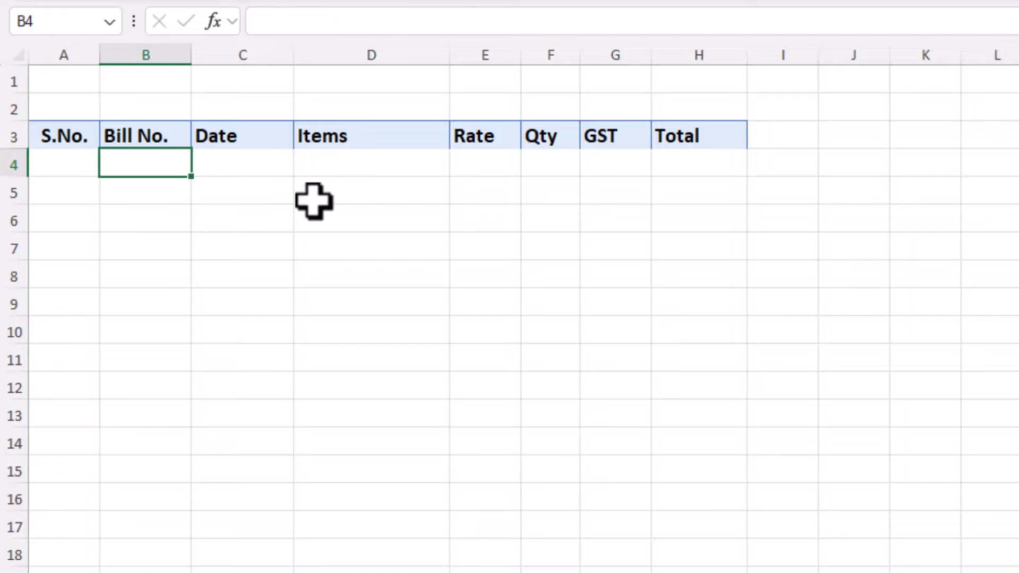
text(34)
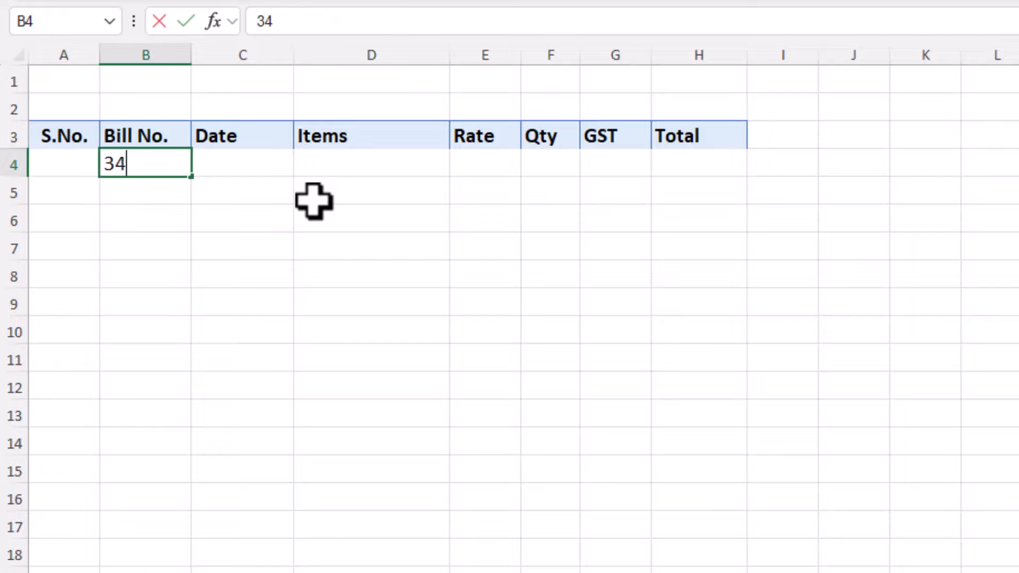
key(Return)
text(t)
key(Return)
text(gdg)
key(Return)
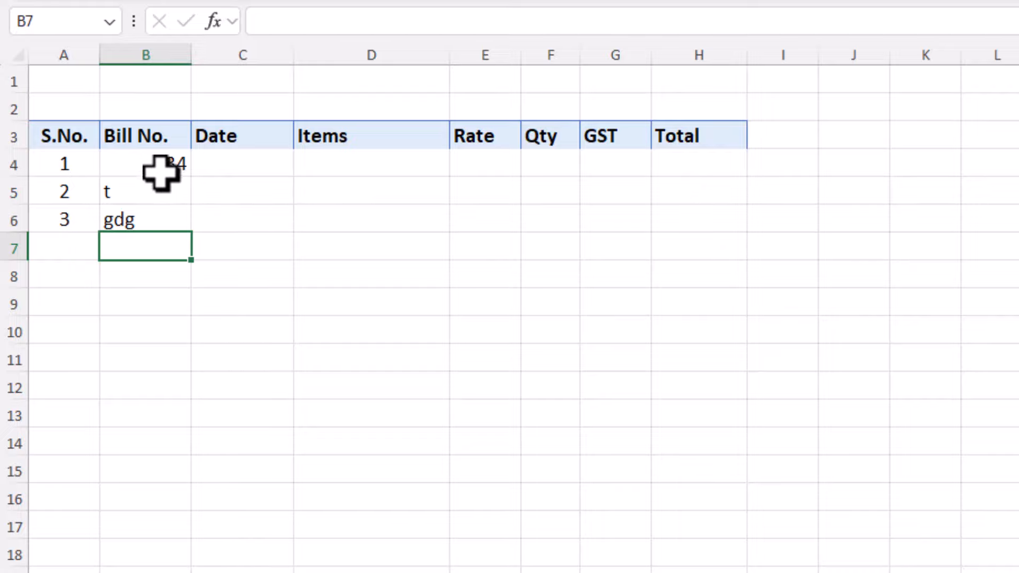
drag(159, 168, 157, 241)
key(Delete)
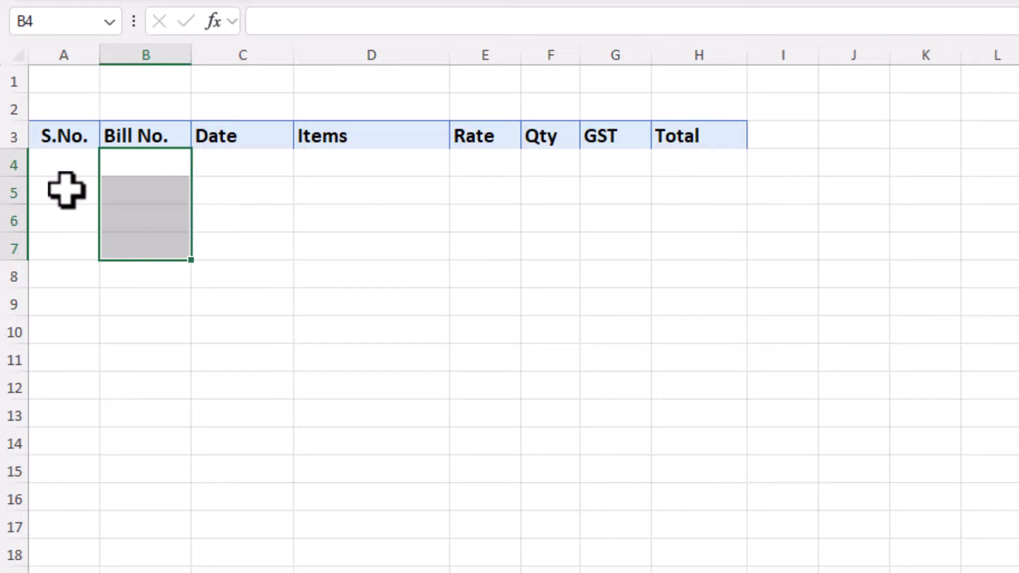
Copy the Purchase Book's A4 formula to cell A4 of the Sale Book and fill it down the S.No. column.
click(63, 162)
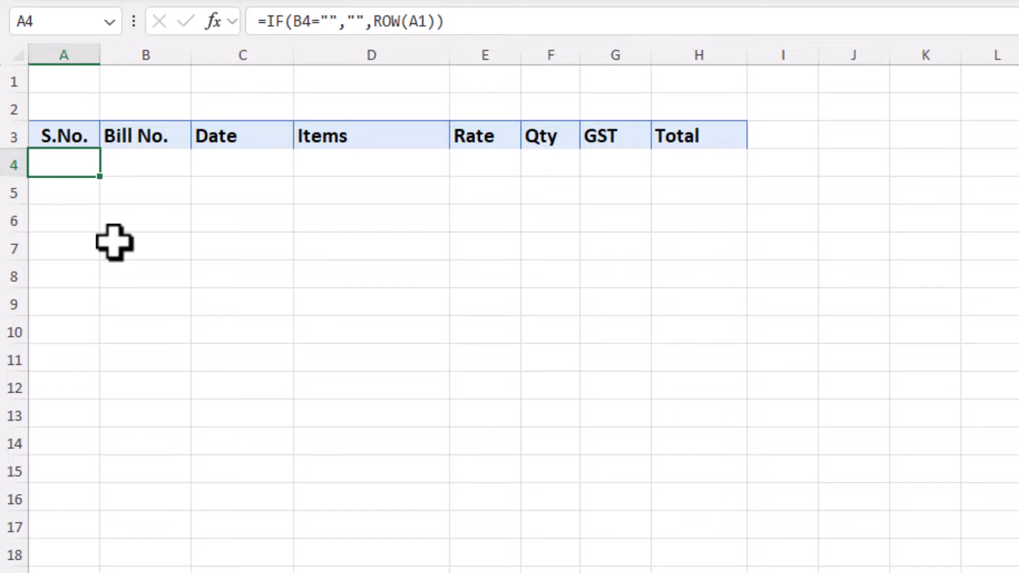
key(ctrl+c)
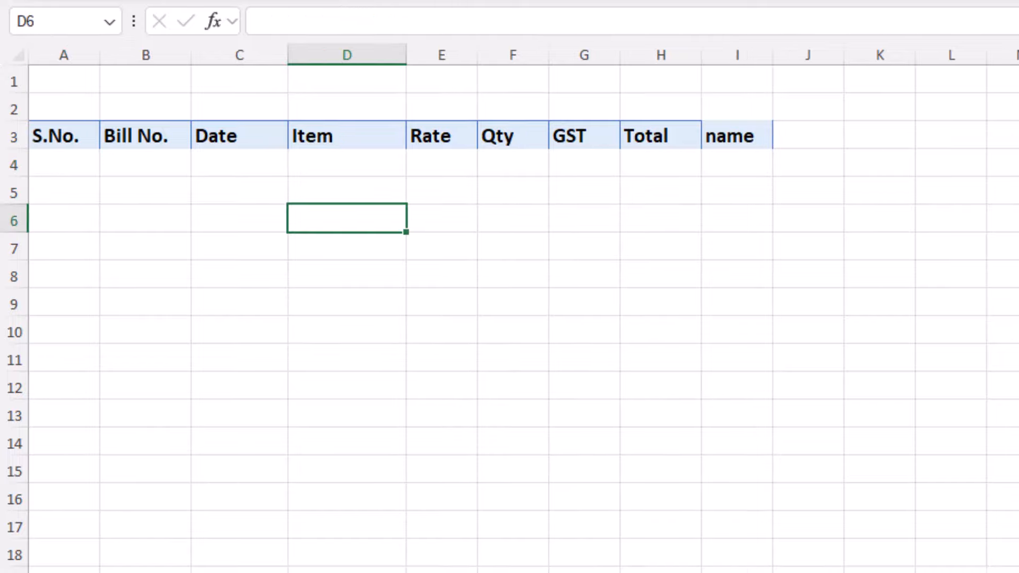
click(80, 165)
key(ctrl+v)
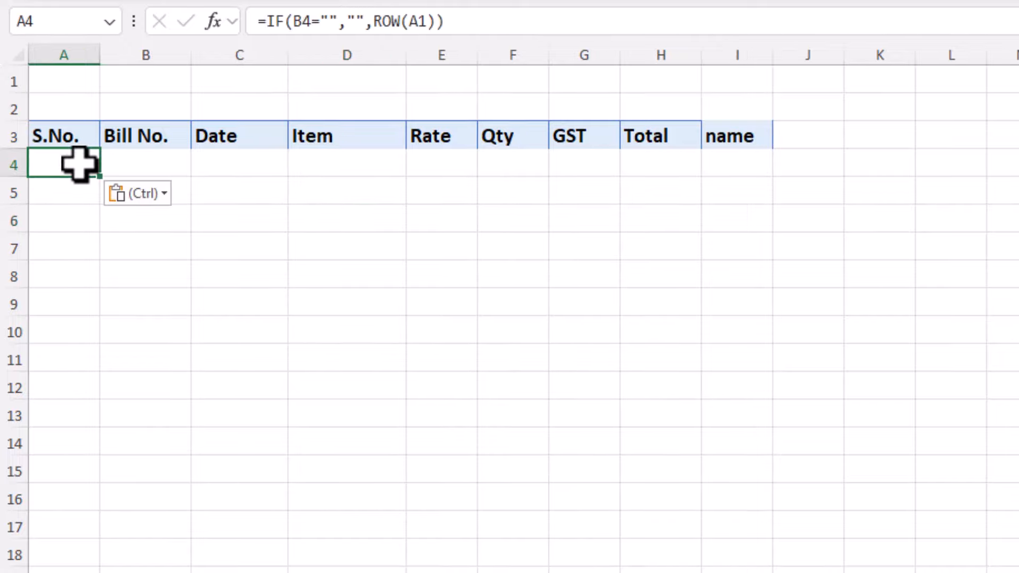
drag(101, 180, 99, 572)
click(54, 174)
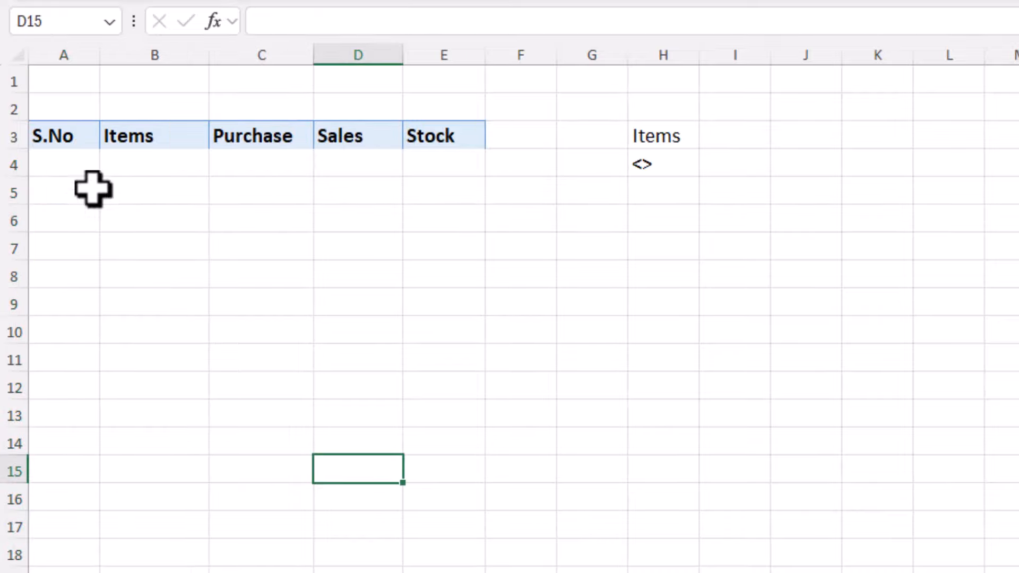
Copy the Sale Book's A4 formula to cell A4 of the Stock sheet and fill it down the S.No column.
click(74, 164)
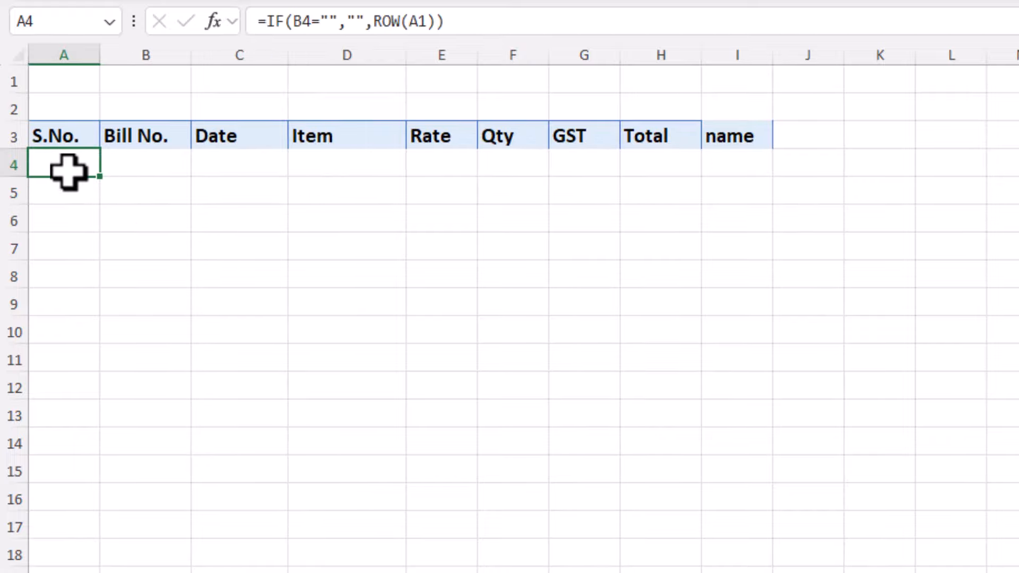
key(ctrl+c)
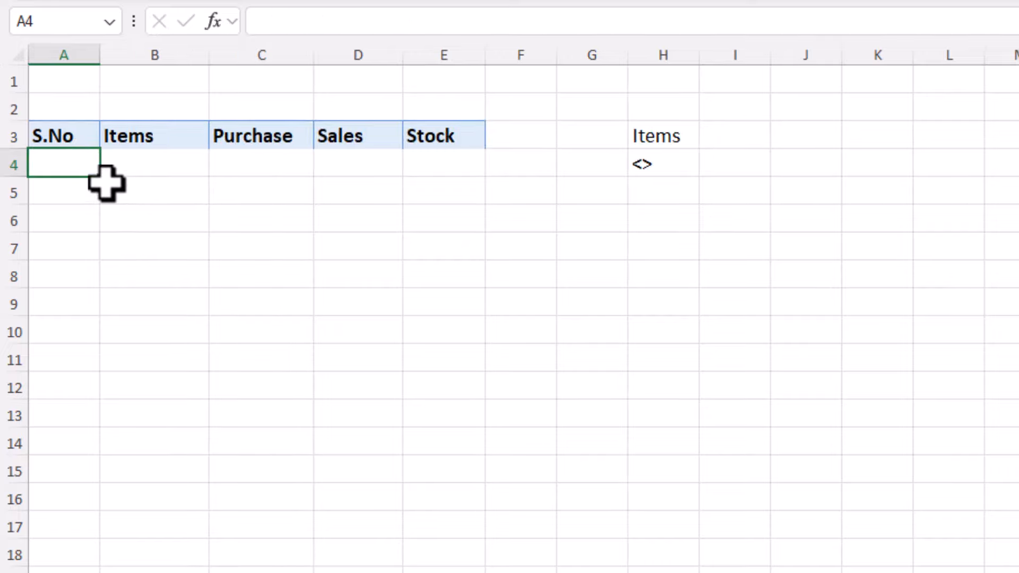
key(ctrl+v)
drag(100, 177, 59, 165)
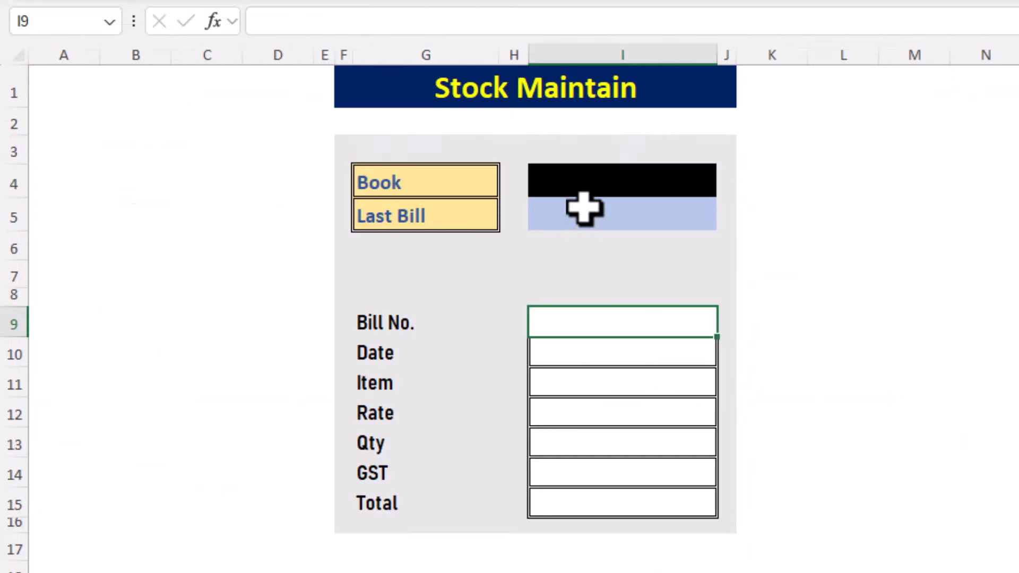
Select cell G7 on the Dashboard and check in the ribbon customization options that the Developer tab is enabled.
click(584, 266)
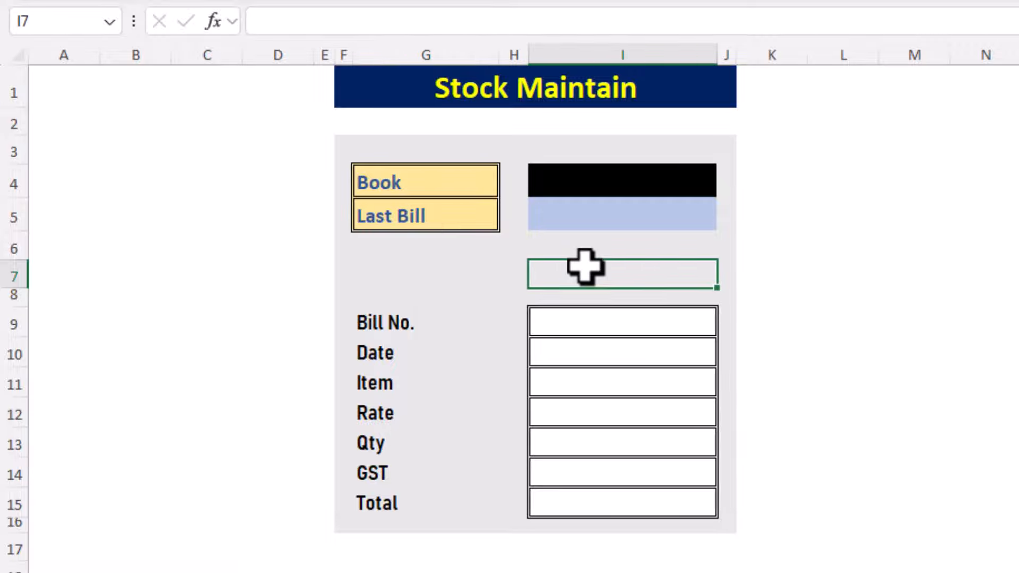
click(457, 279)
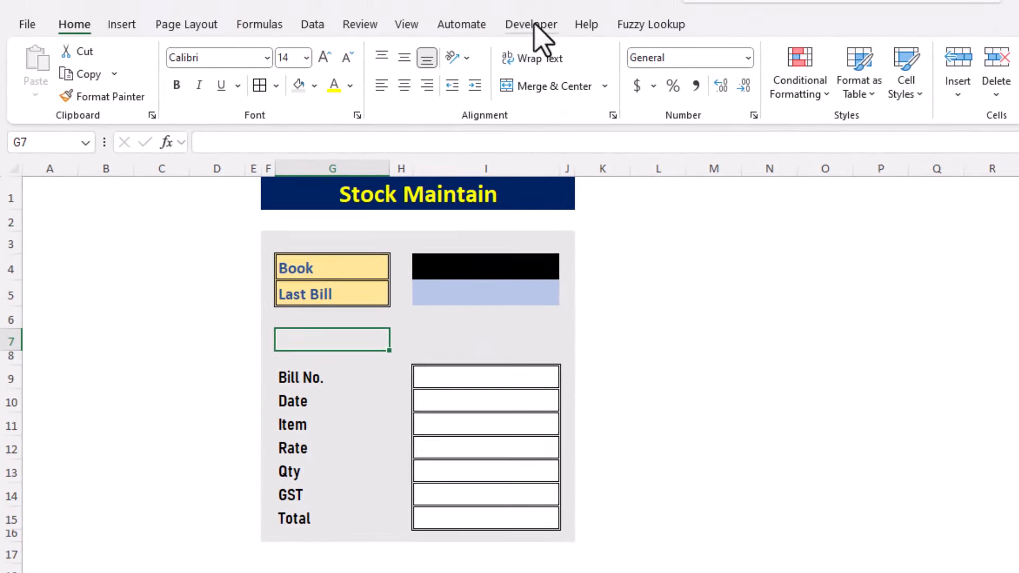
click(532, 24)
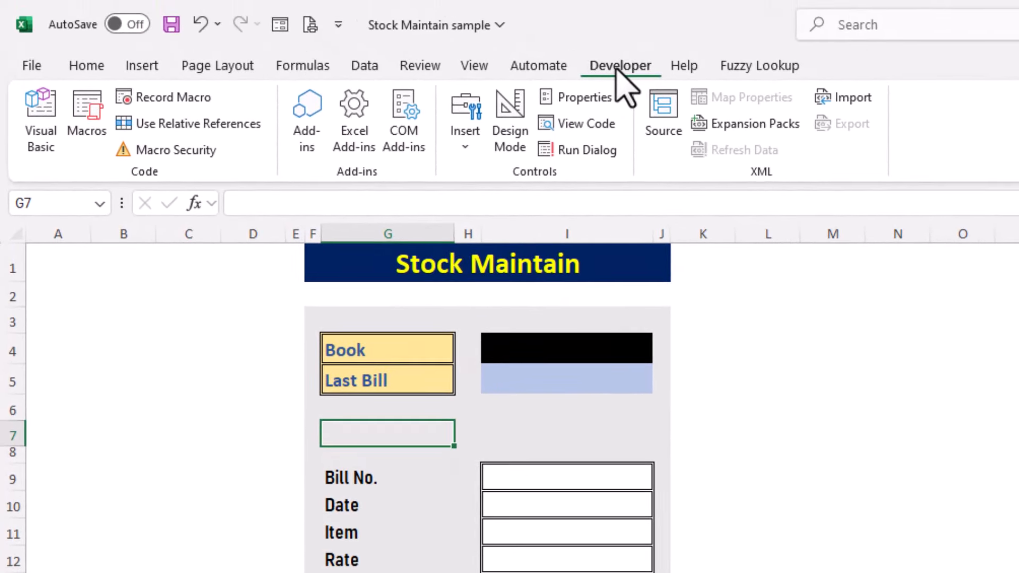
click(338, 25)
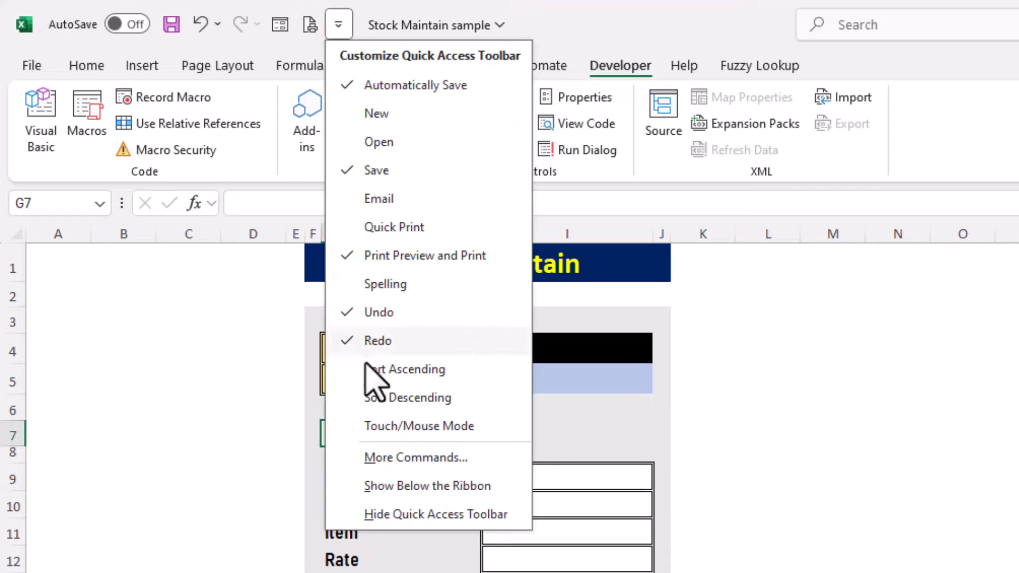
click(373, 457)
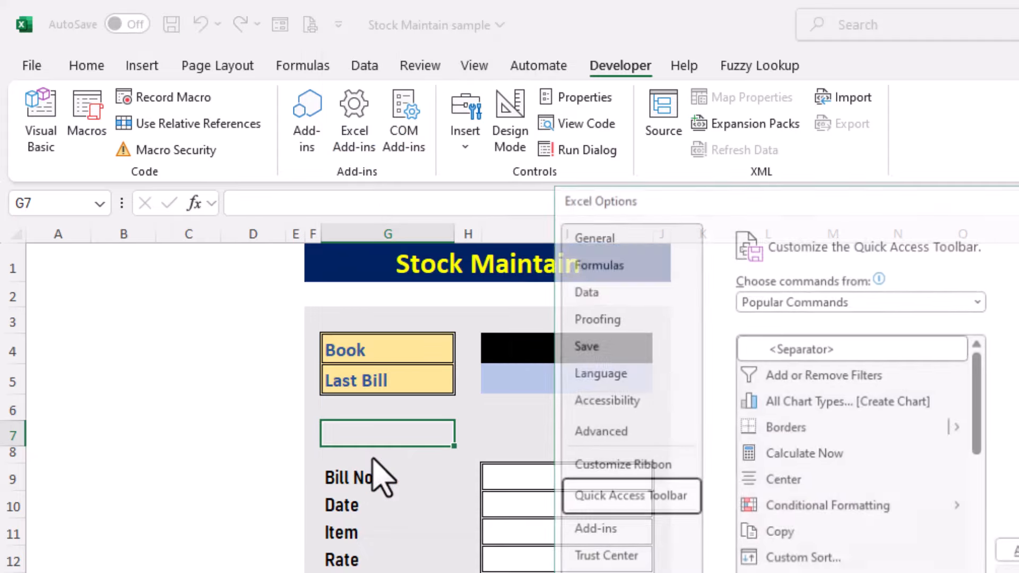
drag(861, 201, 512, 132)
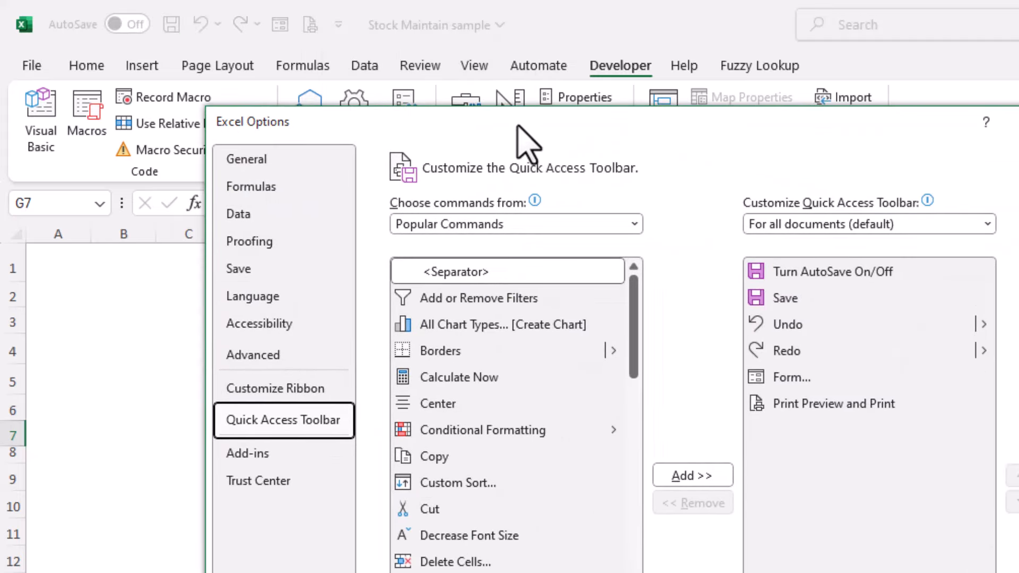
click(276, 393)
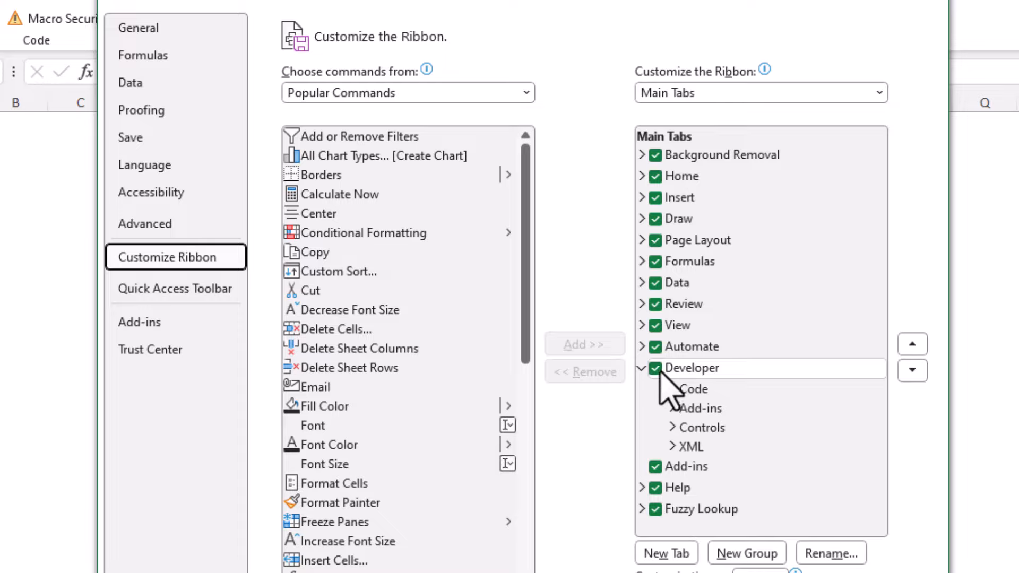
click(839, 571)
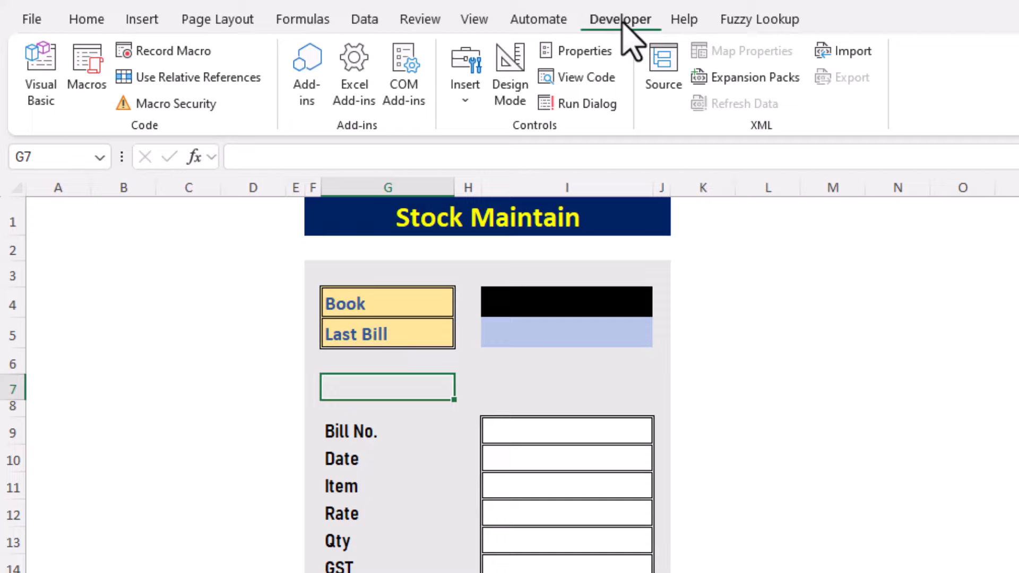
Draw a form-control option button over cell G7 and place a duplicate of it over cell I7.
click(466, 85)
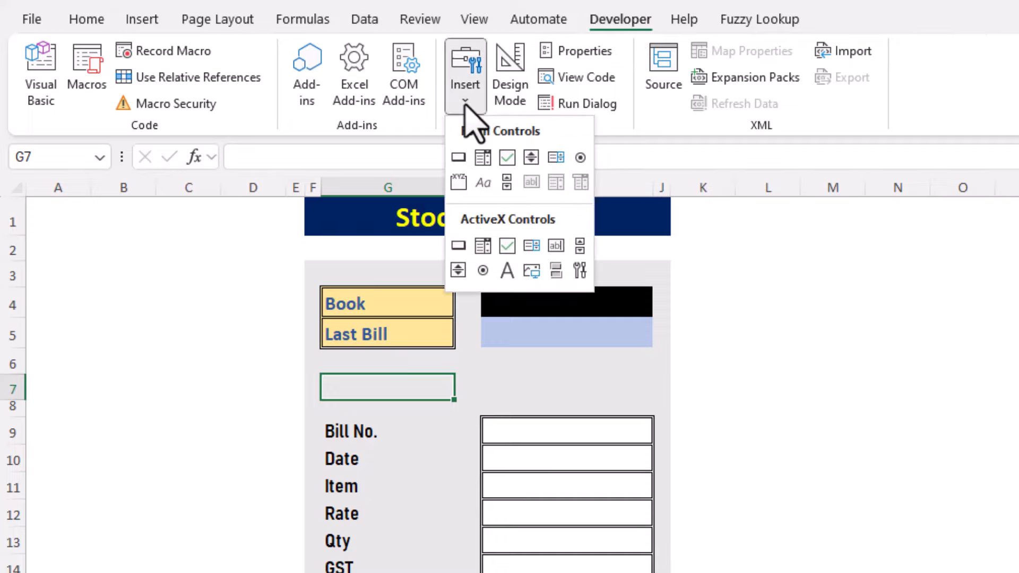
click(580, 158)
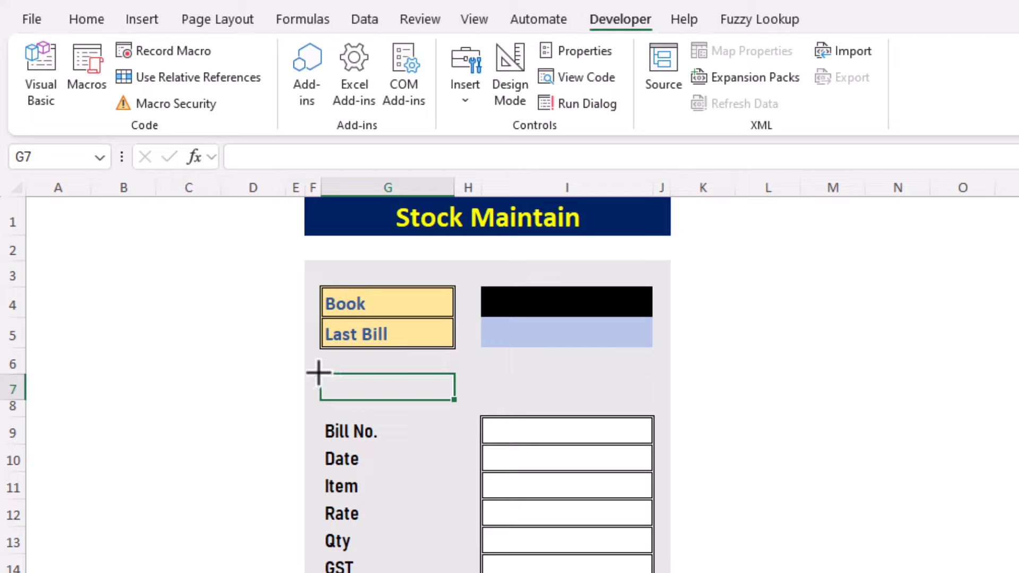
mouse_move(321, 372)
mouse_down()
mouse_move(380, 400)
mouse_move(453, 401)
mouse_up()
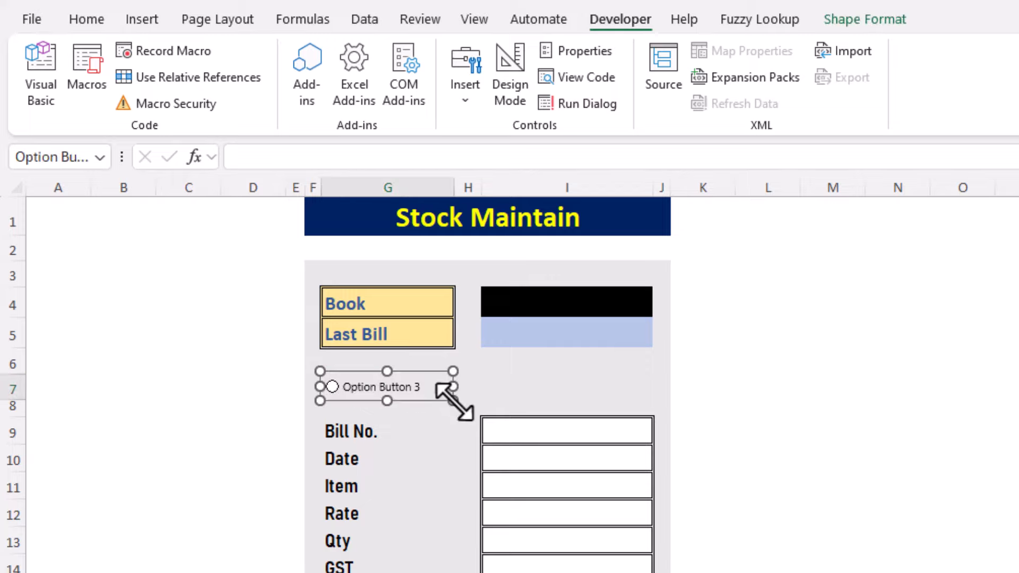
key(ctrl+d)
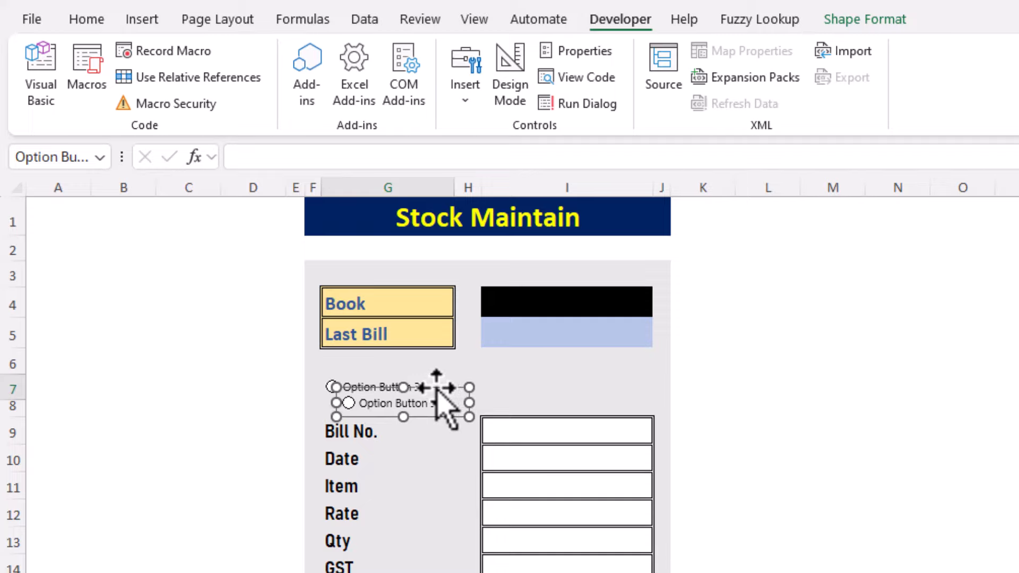
drag(438, 387, 595, 370)
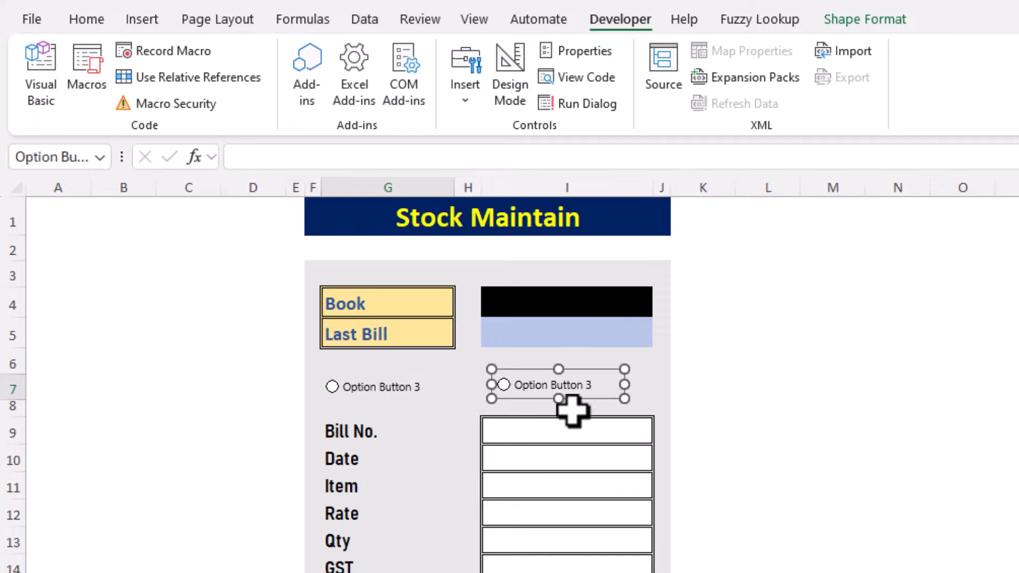
Replace the label of the duplicated option button over I7 with Sales.
click(605, 386)
key(BackSpace)
key(BackSpace)
key(Home)
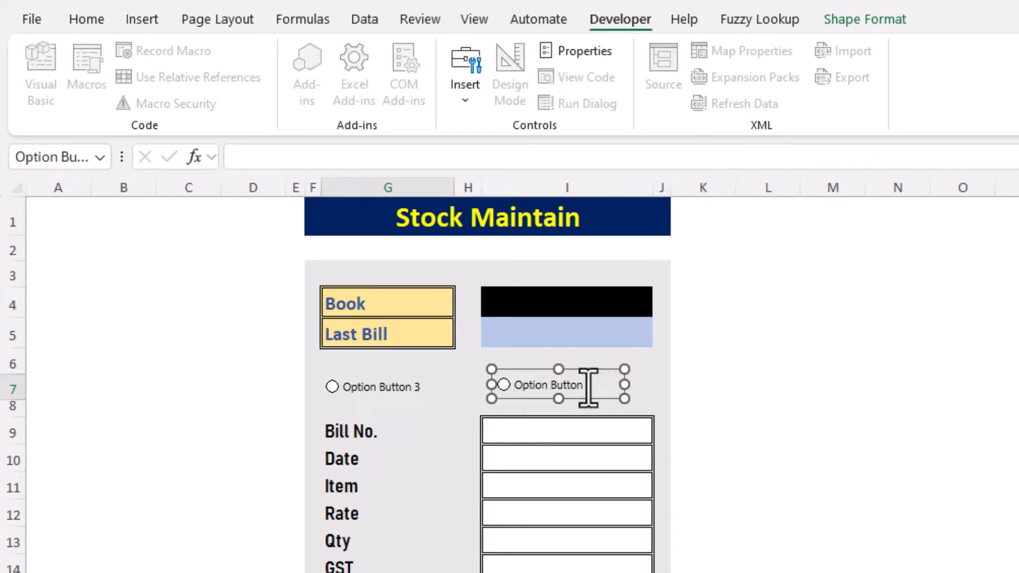
key(BackSpace)
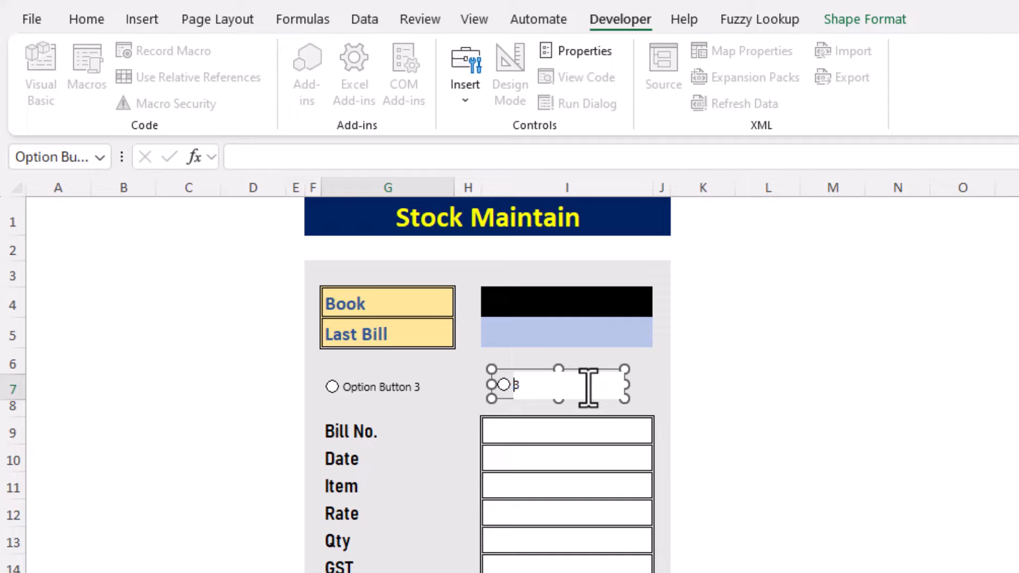
text(Sales)
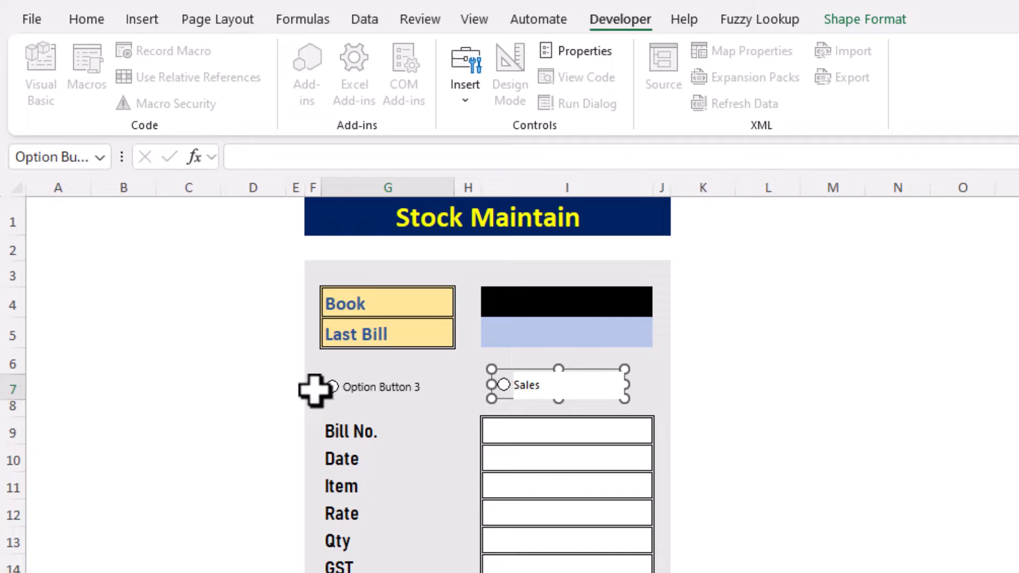
Replace the label of the option button over G7 with Purchase.
click(391, 387)
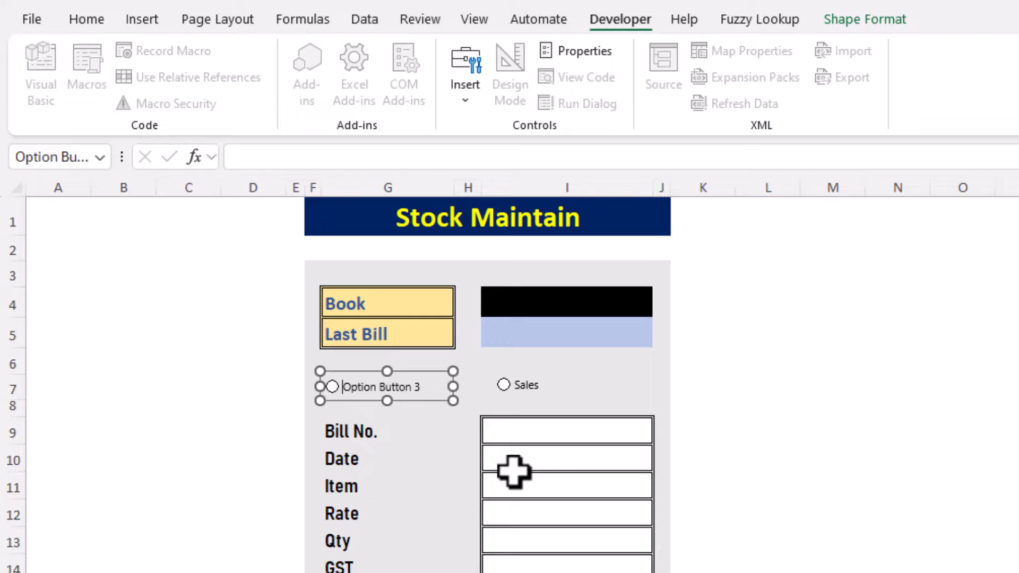
key(Delete)
key(Delete)
key(Delete)
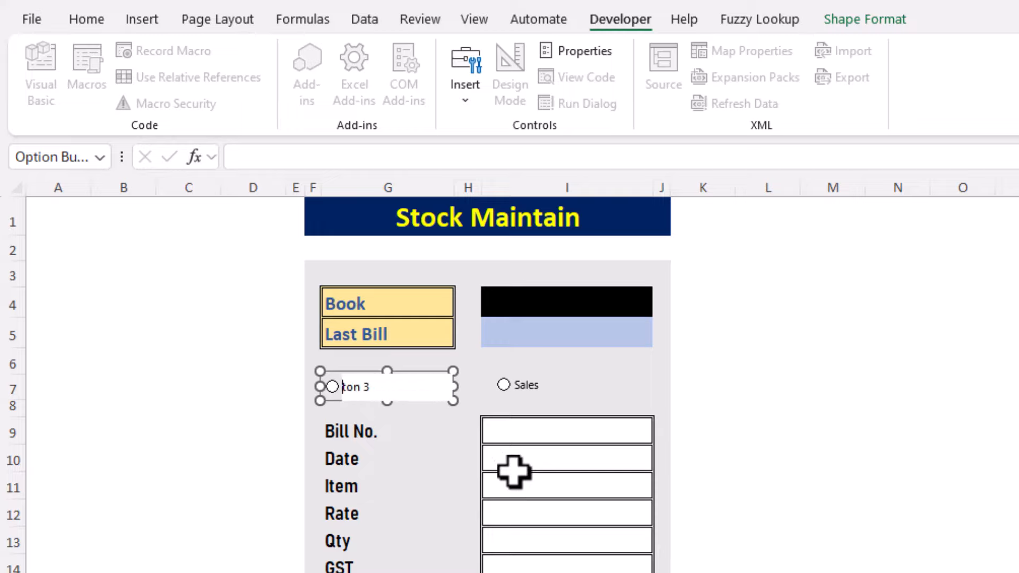
text(Purchase)
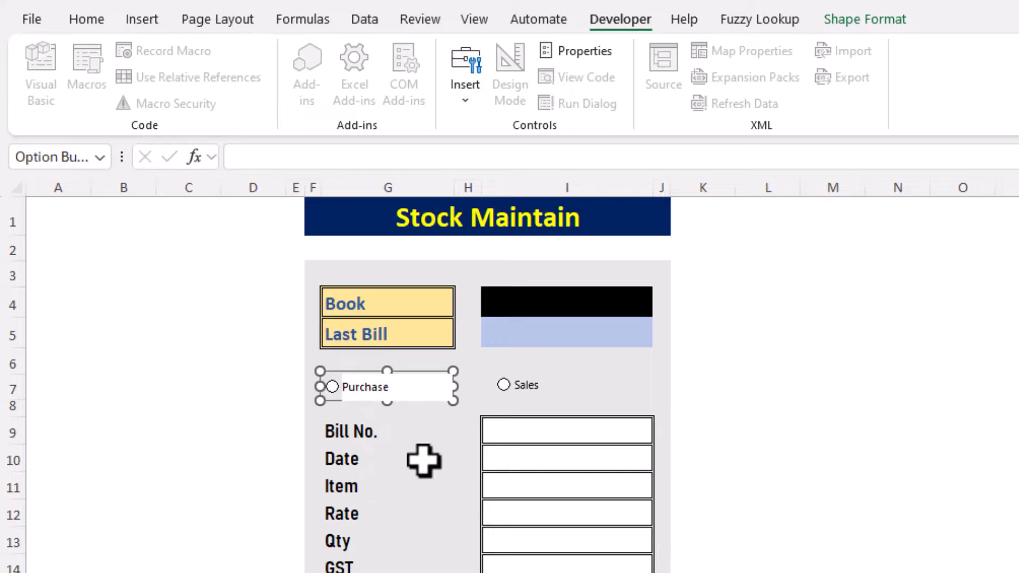
click(422, 459)
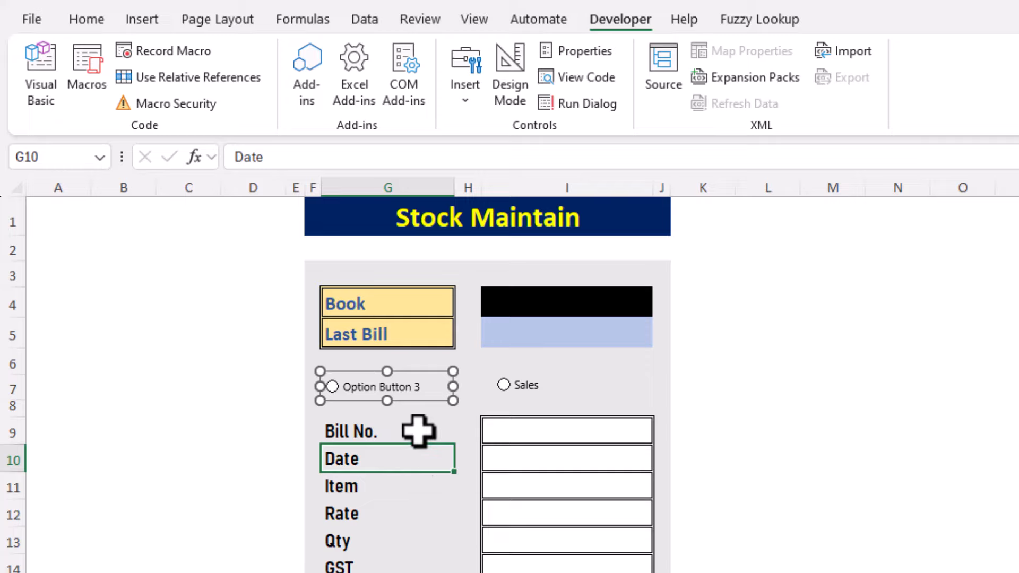
Give the Purchase option button a solid gold fill in its control formatting.
ctrl+click(400, 387)
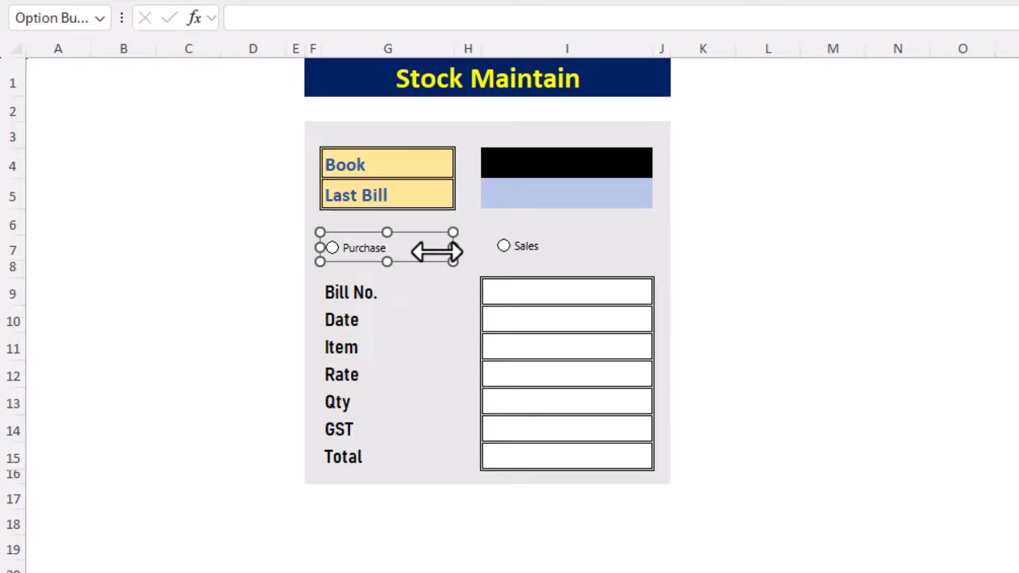
right_click(438, 253)
click(522, 482)
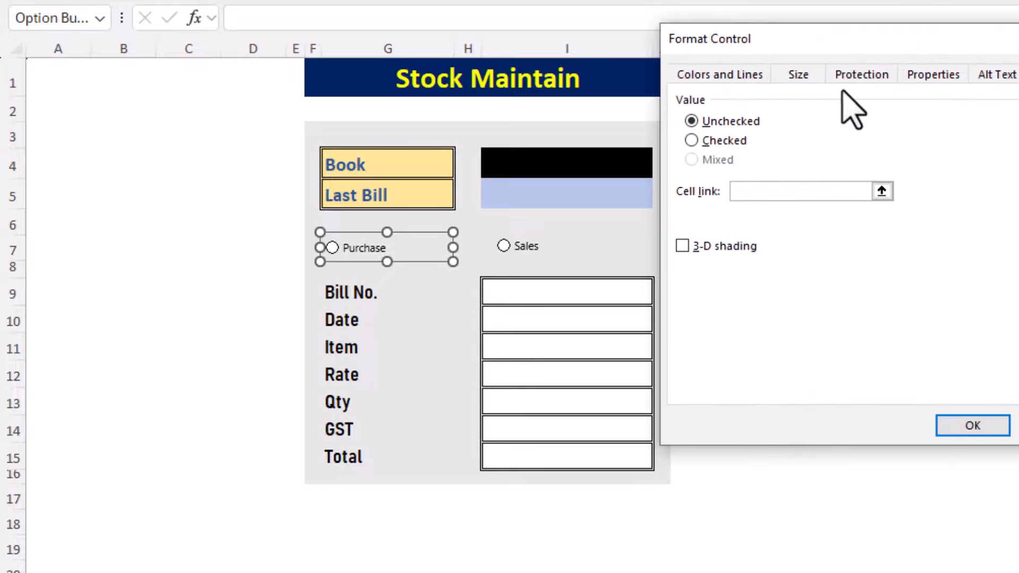
click(725, 76)
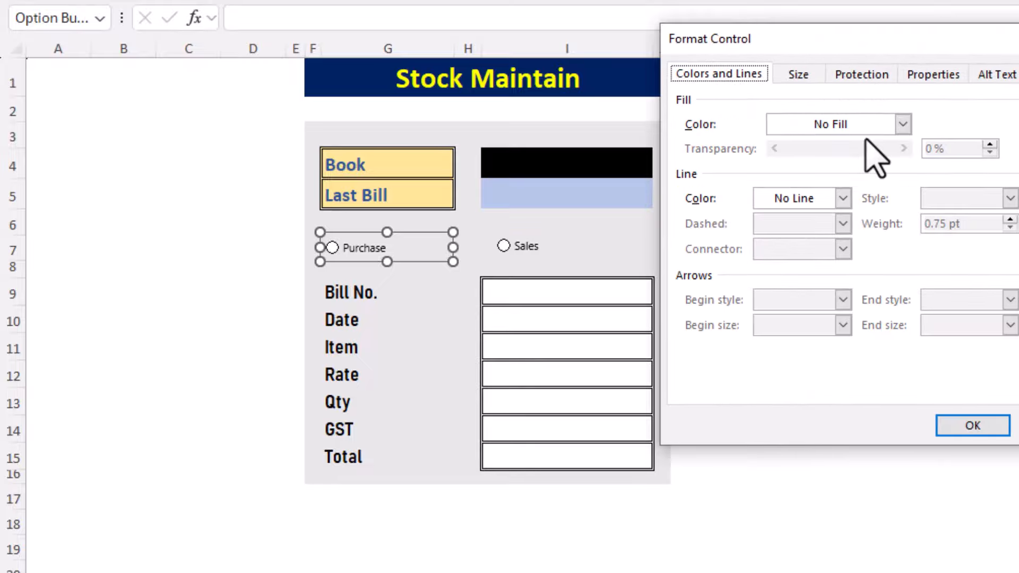
click(902, 124)
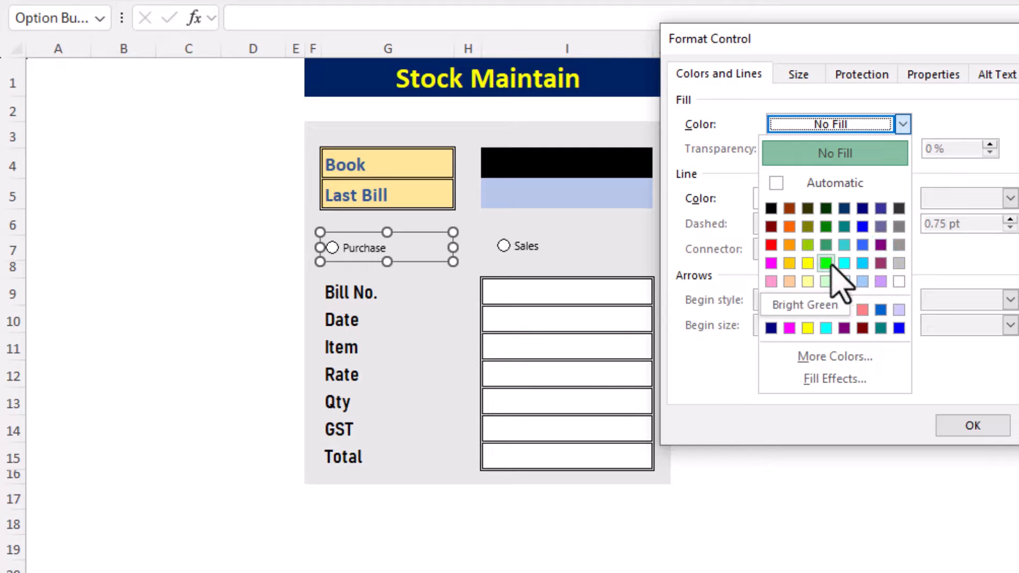
click(789, 263)
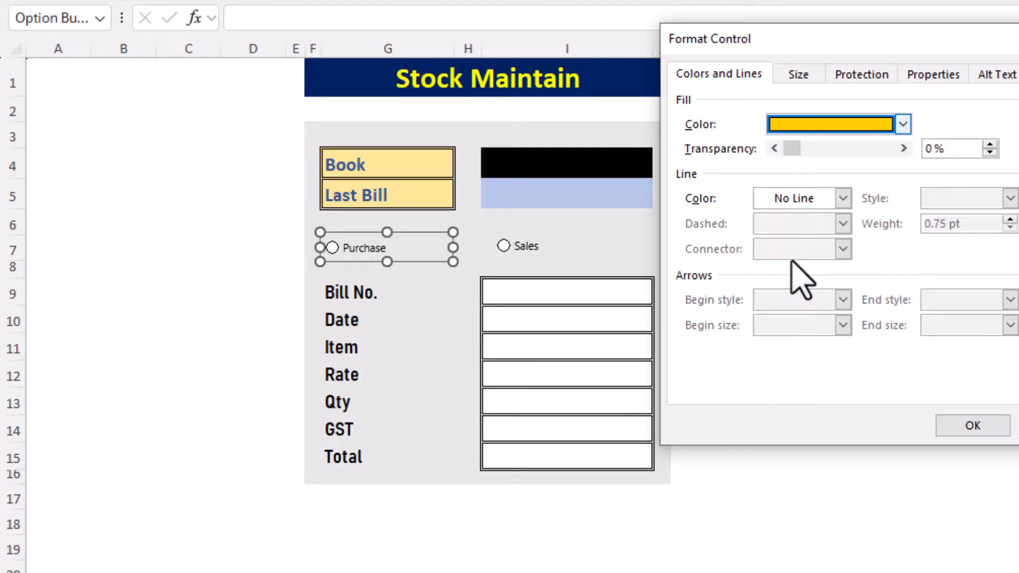
click(966, 426)
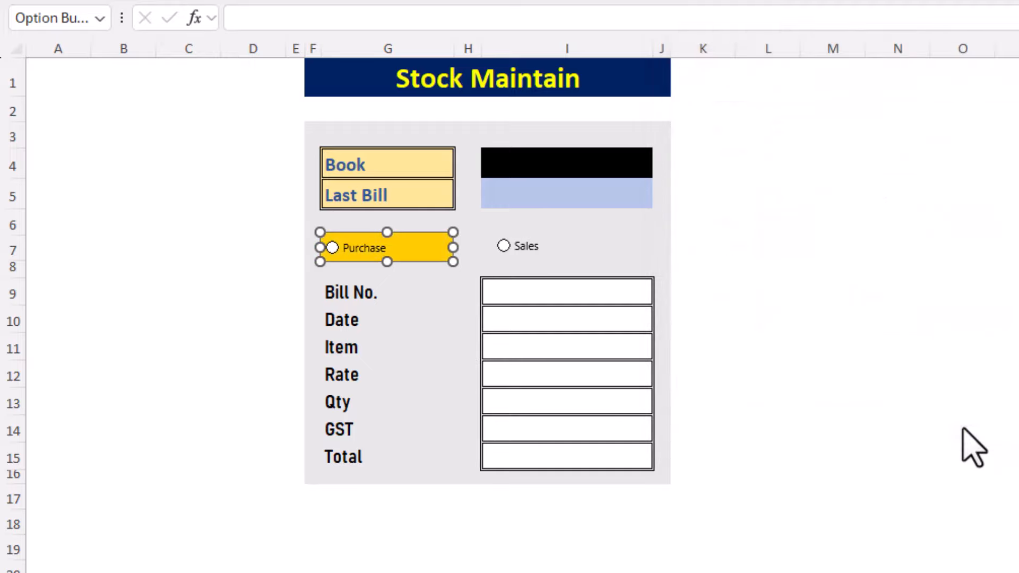
Give the Sales option button a bright green fill in its control formatting and deselect it.
click(703, 248)
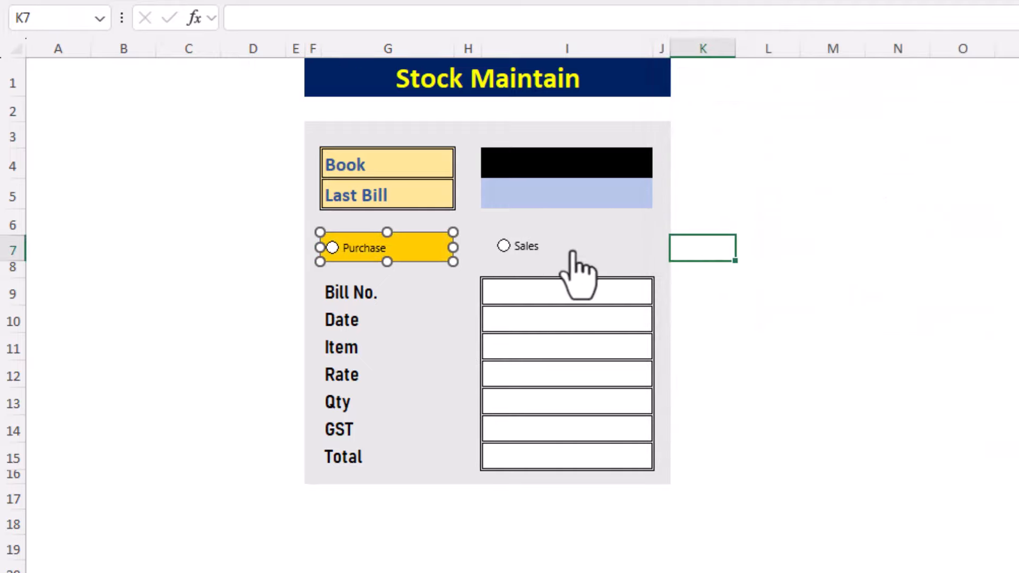
right_click(561, 248)
click(660, 473)
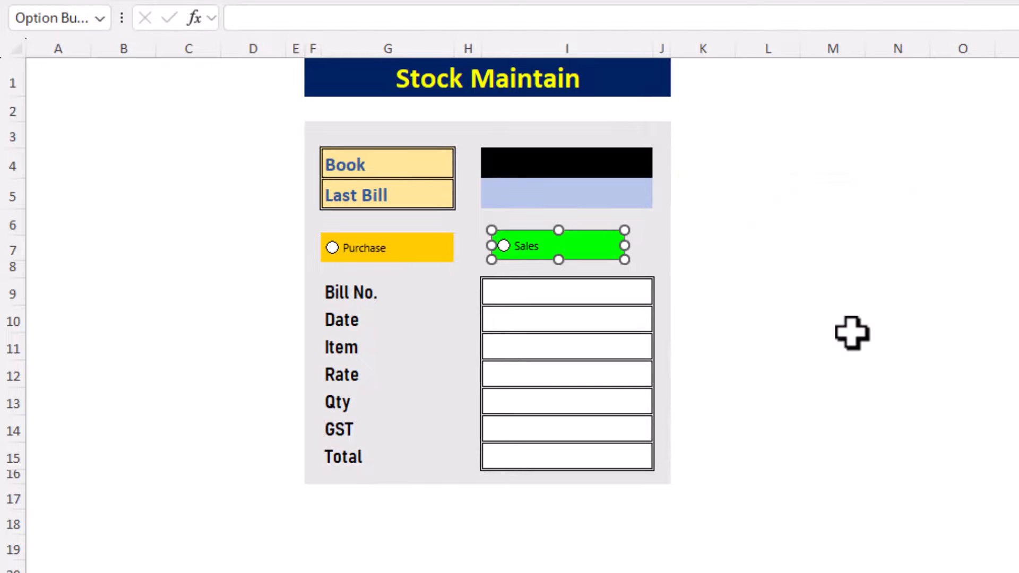
click(838, 324)
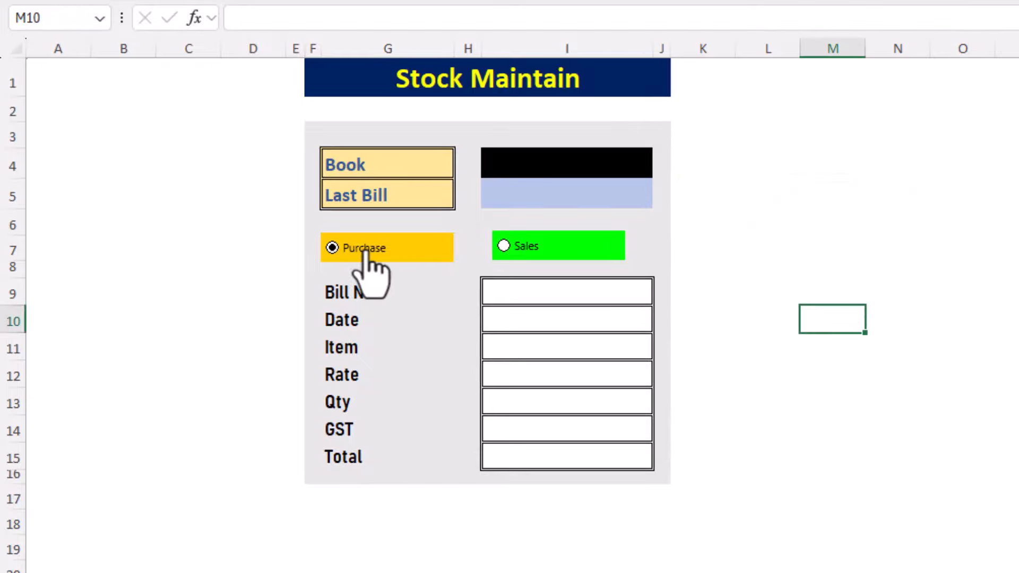
Test the two option buttons by switching the choice back and forth between Purchase and Sales.
click(523, 248)
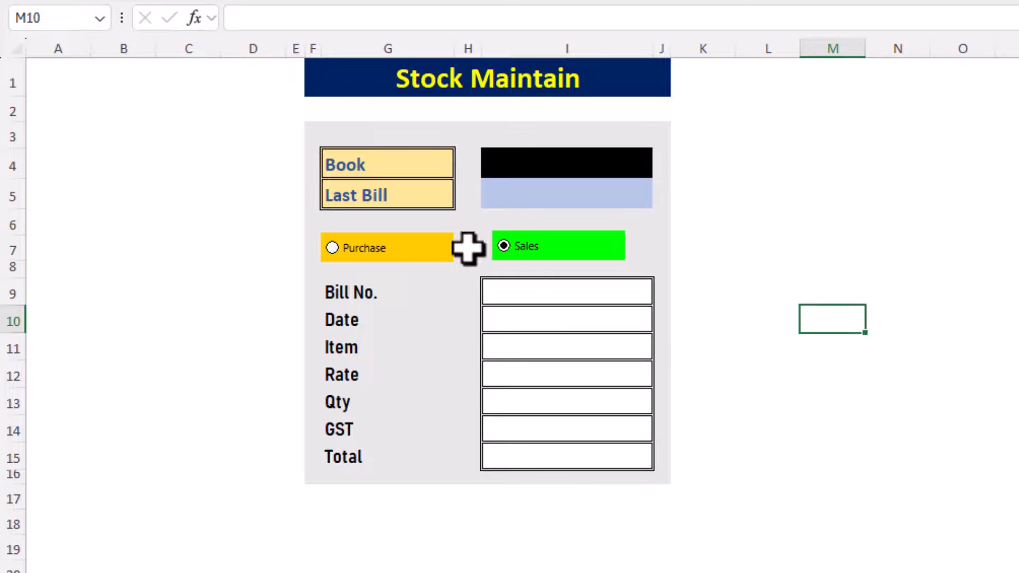
click(368, 248)
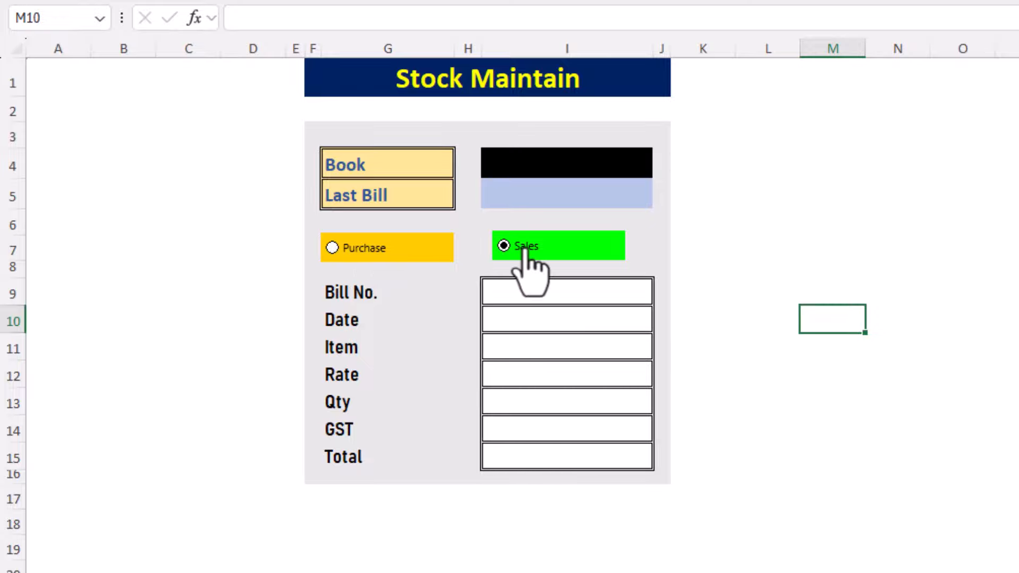
click(371, 248)
click(508, 250)
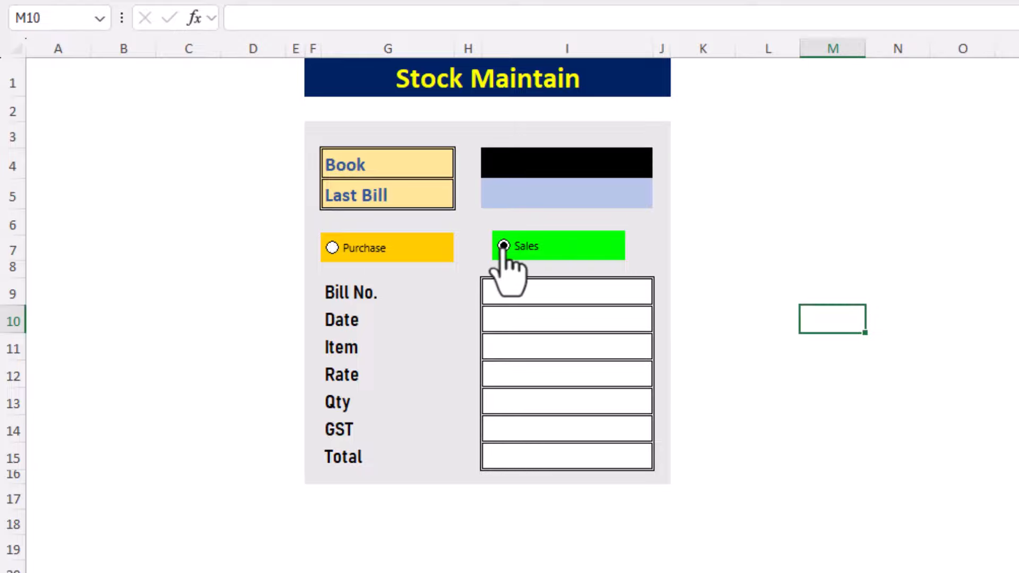
Link the Purchase option button to cell A1 in its control settings.
right_click(402, 251)
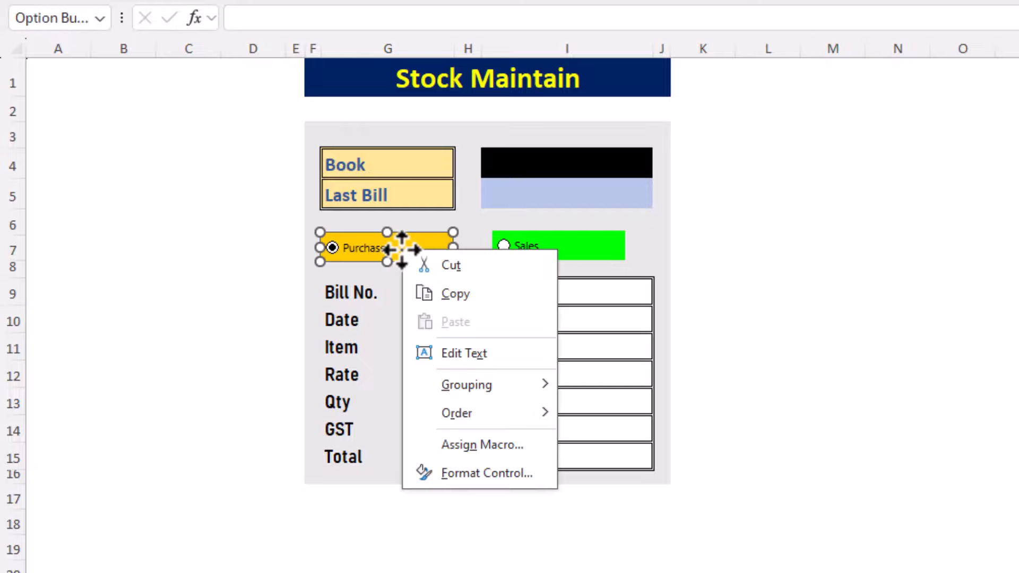
click(479, 474)
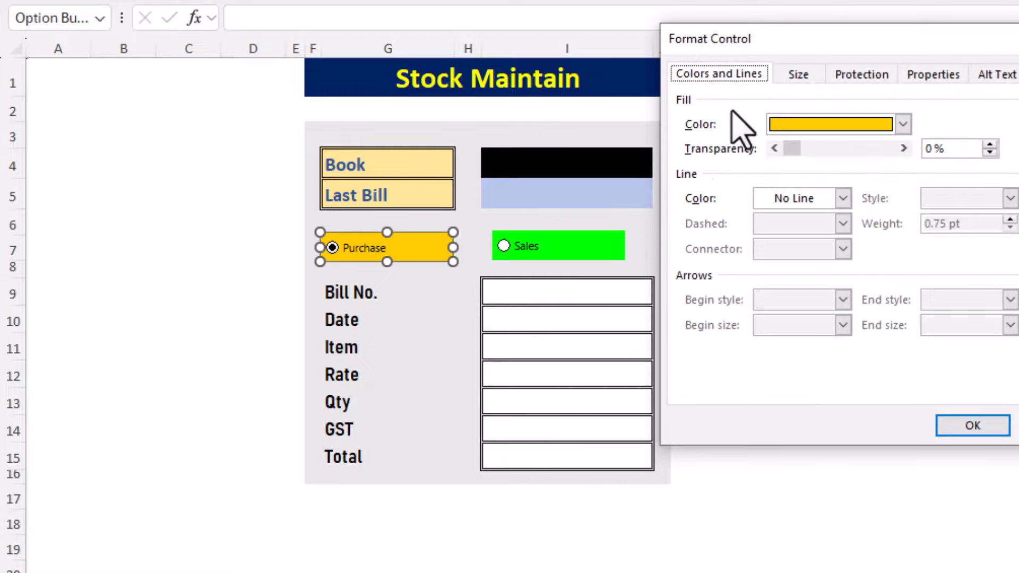
drag(793, 44, 582, 85)
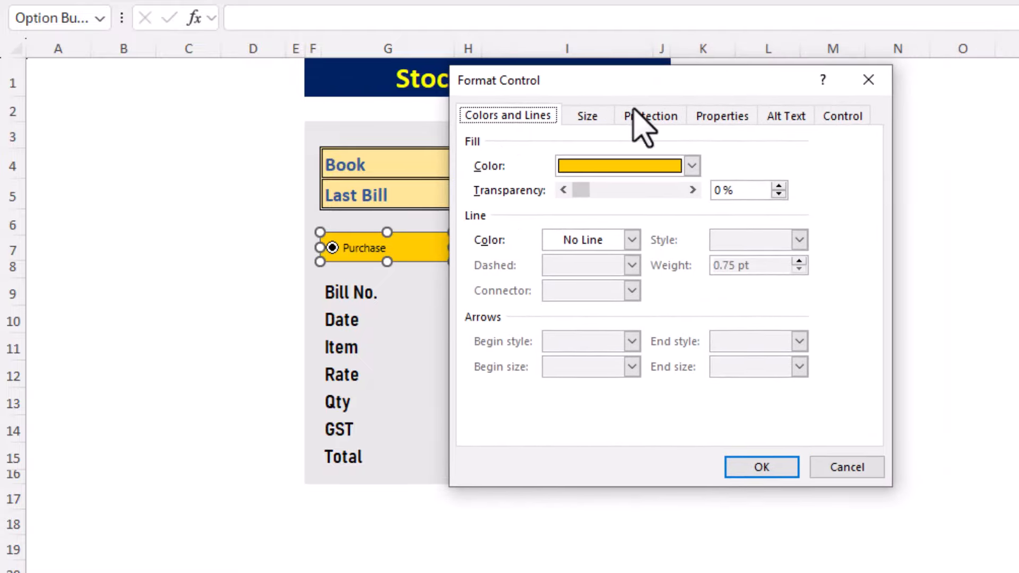
click(843, 116)
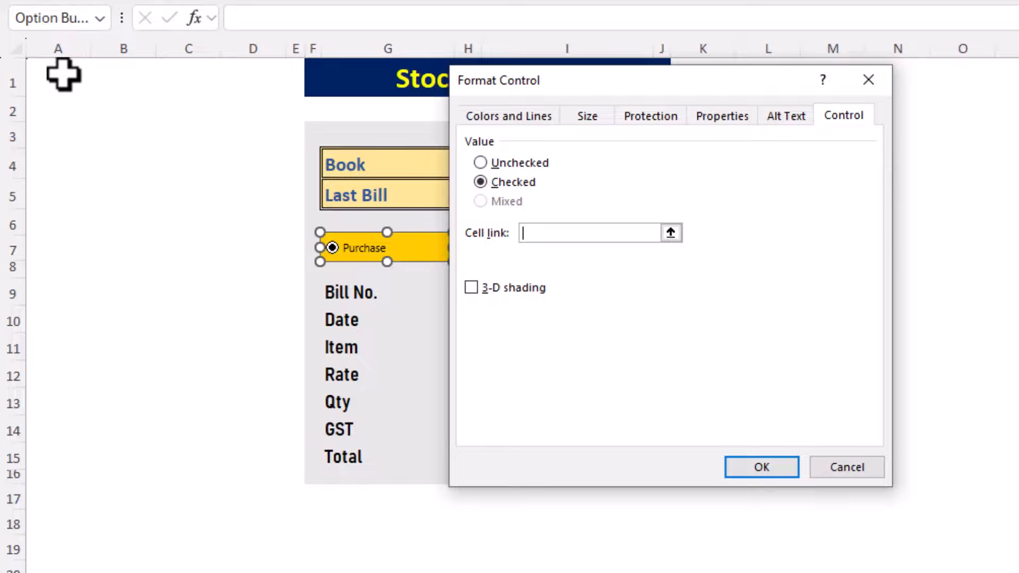
click(63, 75)
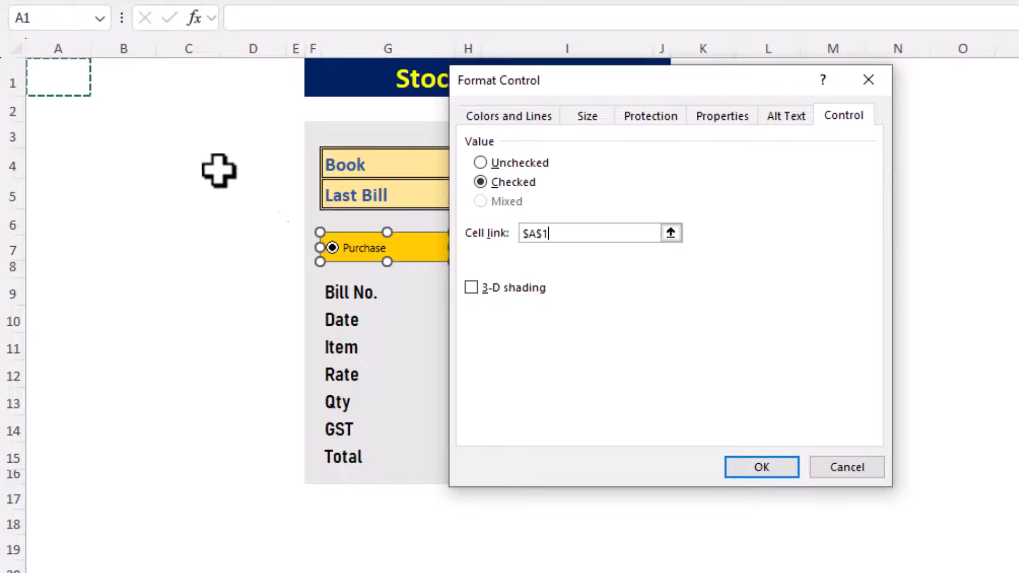
click(764, 466)
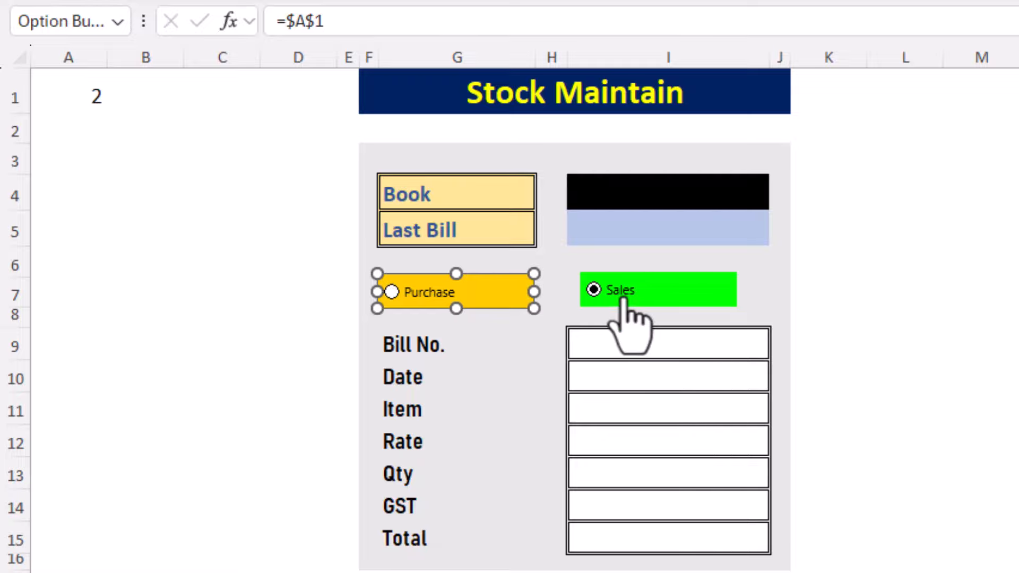
Switch the option buttons between Purchase and Sales to check the linked value in A1, ending on Sales.
click(520, 352)
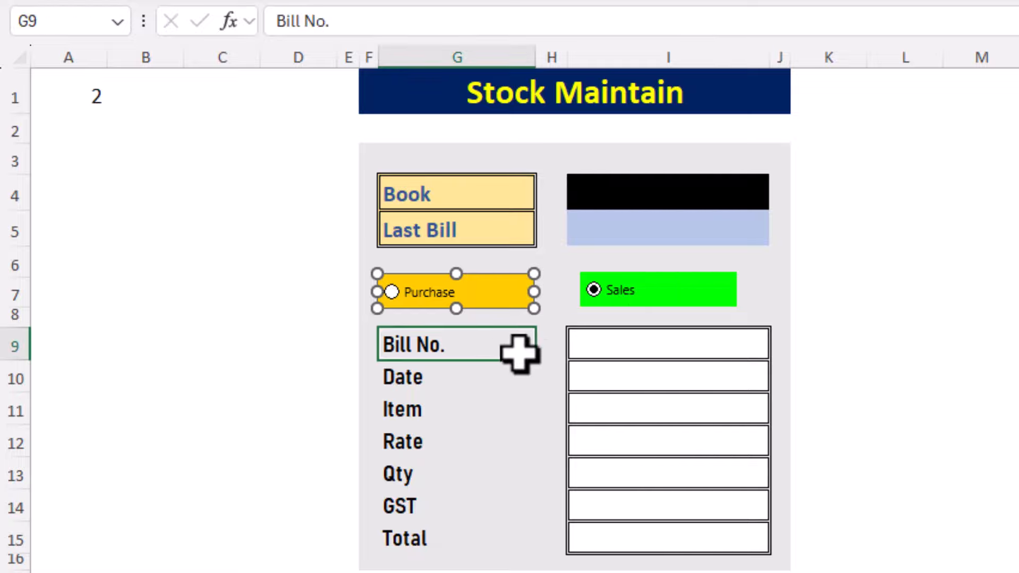
click(446, 292)
click(648, 289)
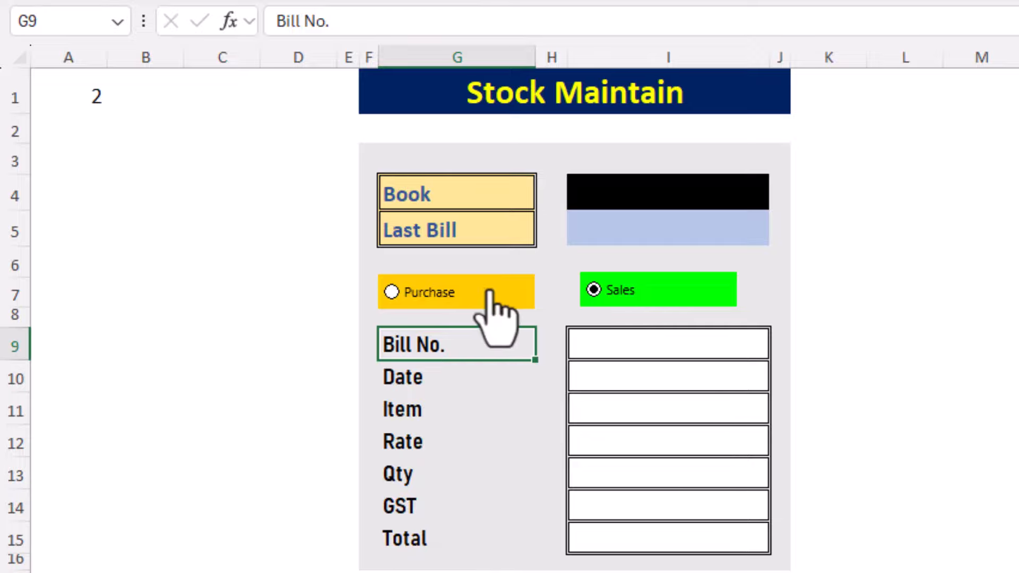
click(447, 292)
click(620, 291)
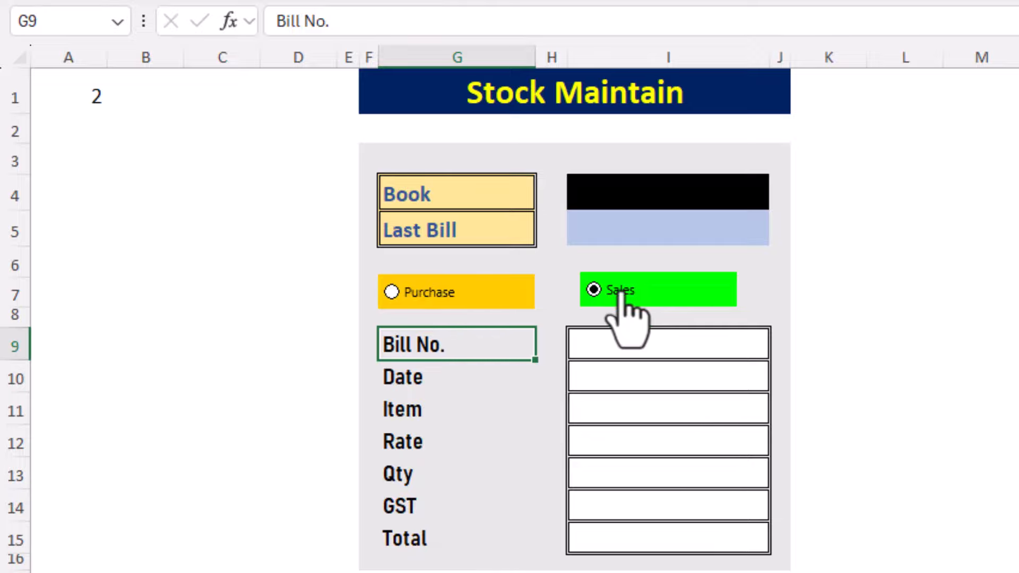
Enter the formula =IF(A1=1,"Purchase","Sales") in the Book cell I4.
click(651, 195)
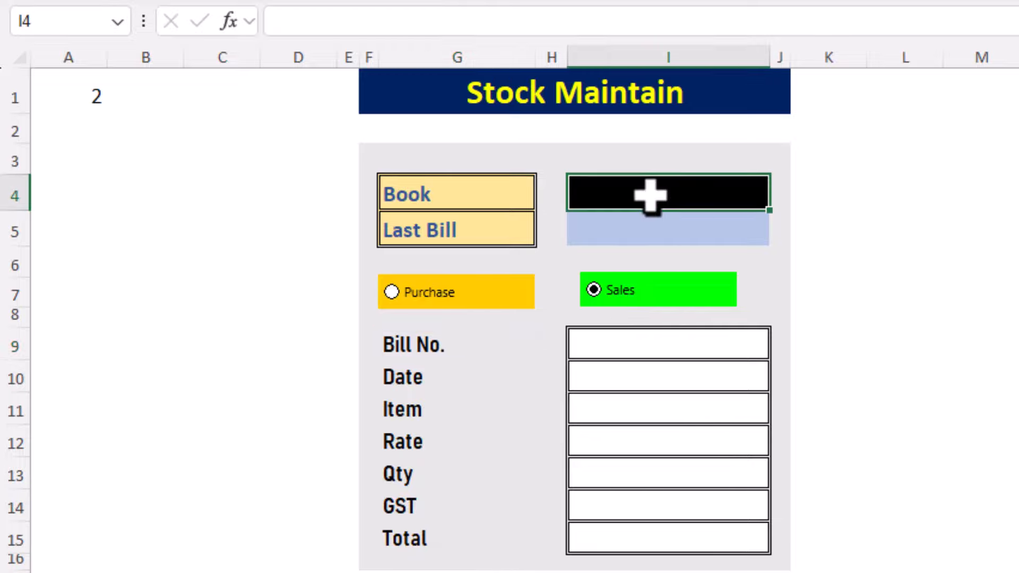
text(=i)
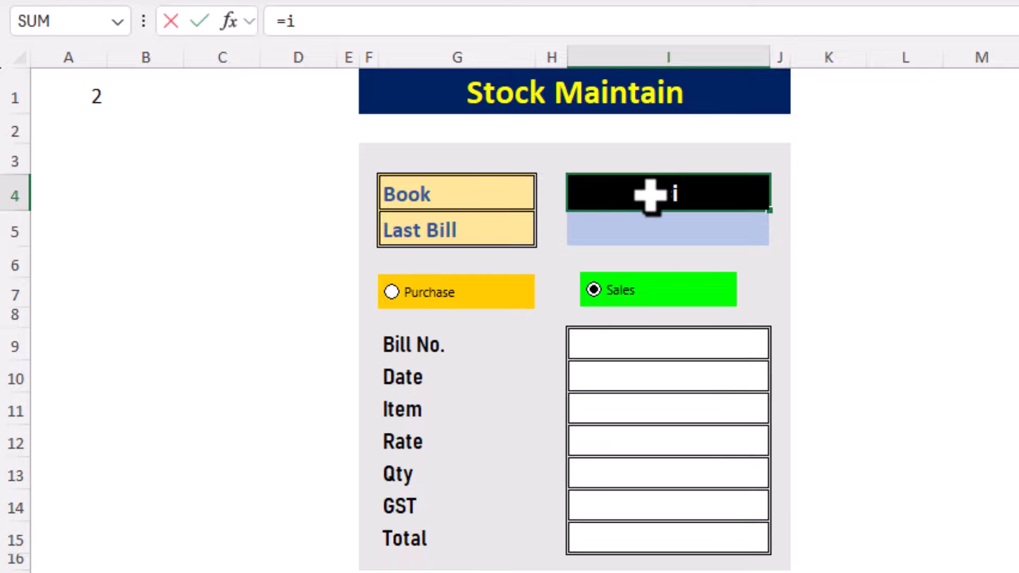
text(f()
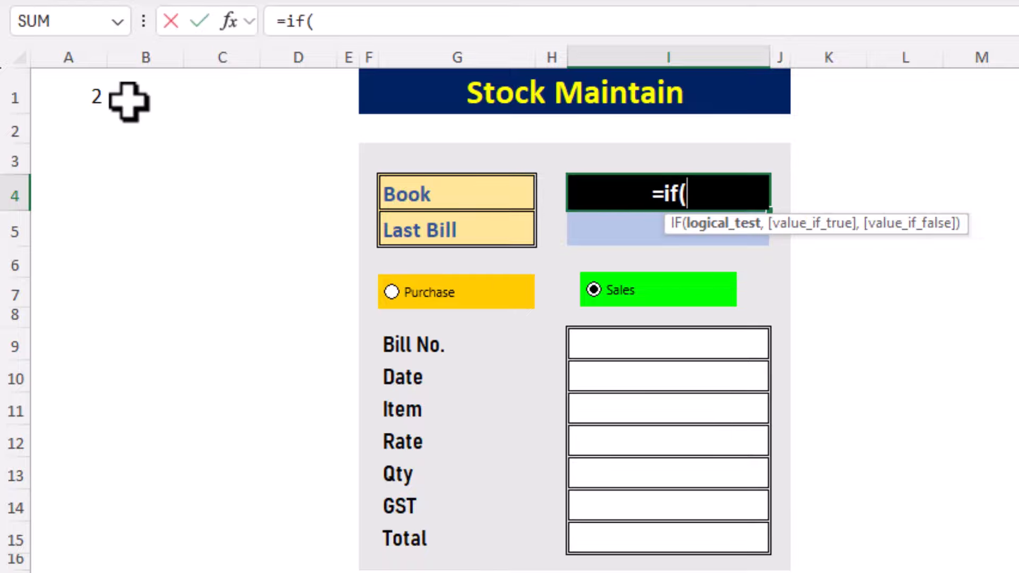
click(82, 91)
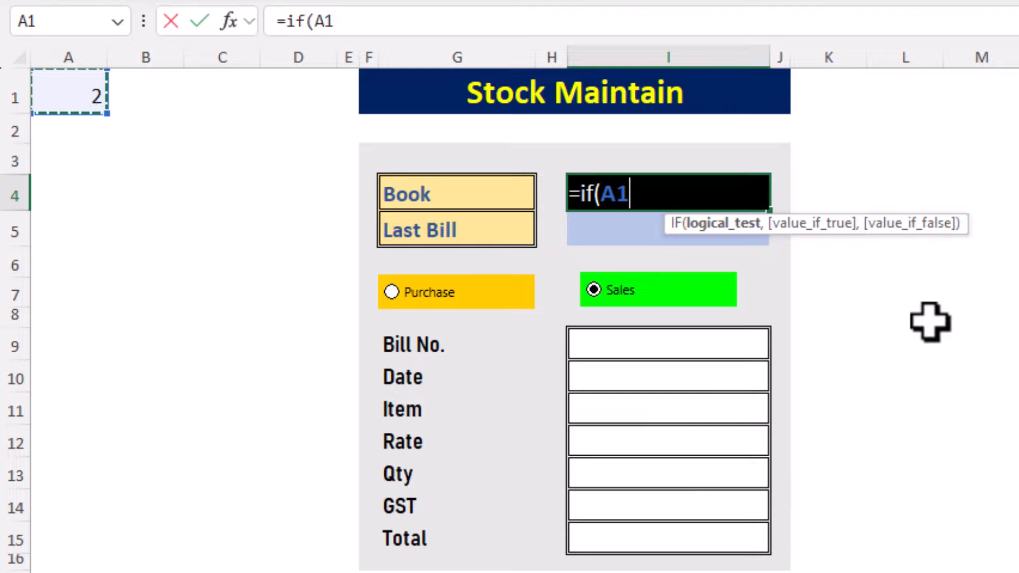
text(=)
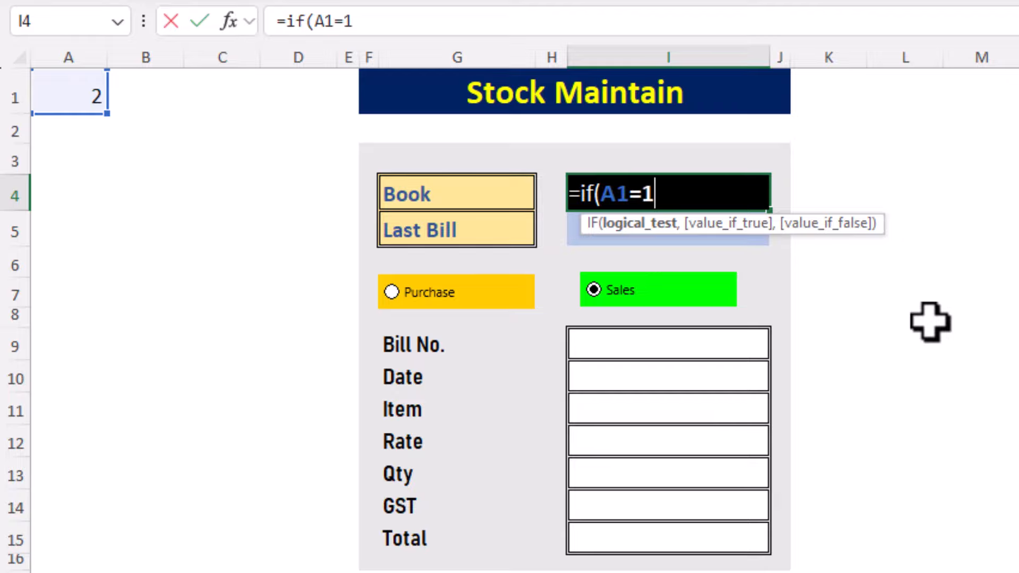
text(1,)
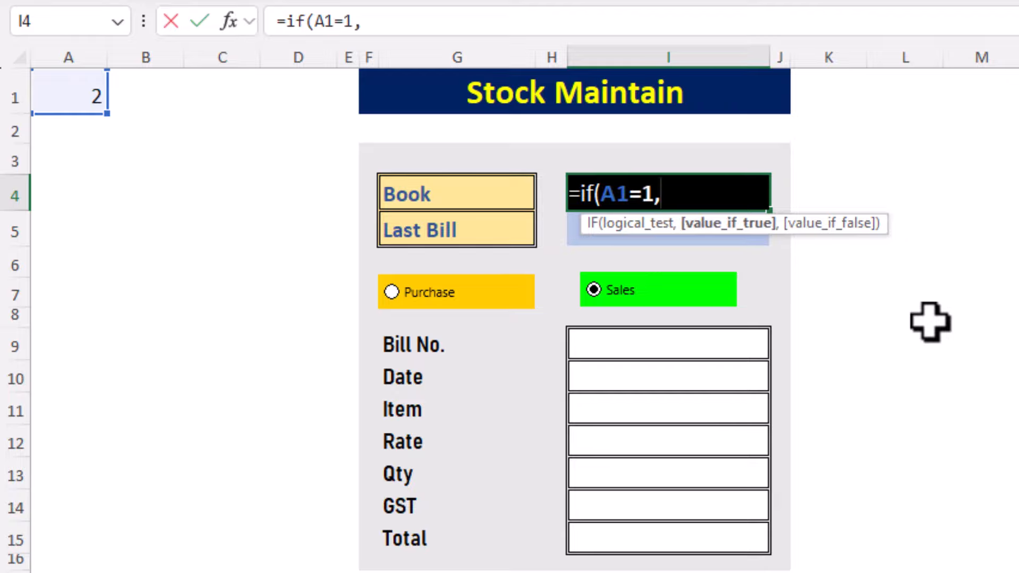
text("Purchase","Sa)
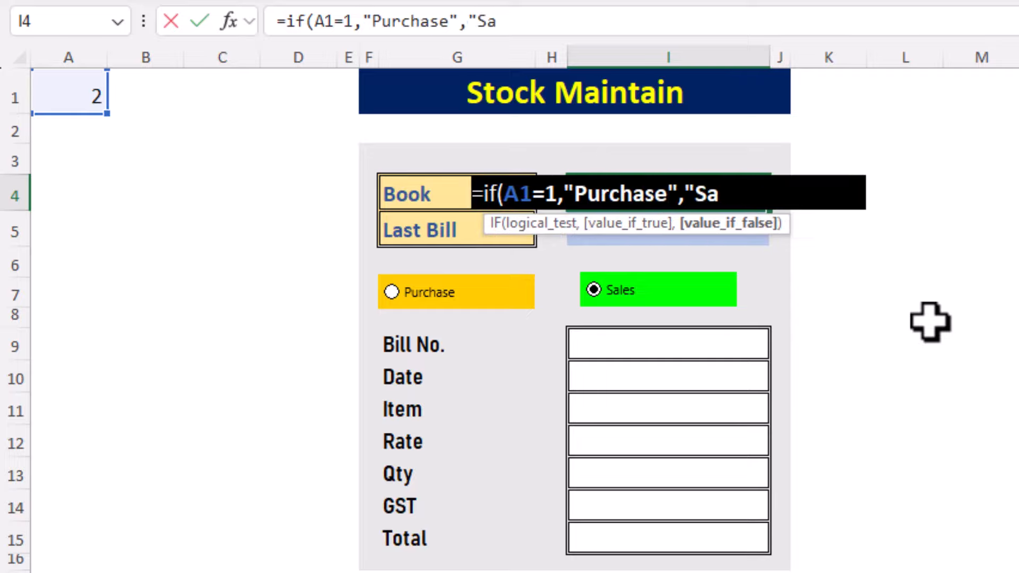
text(les"))
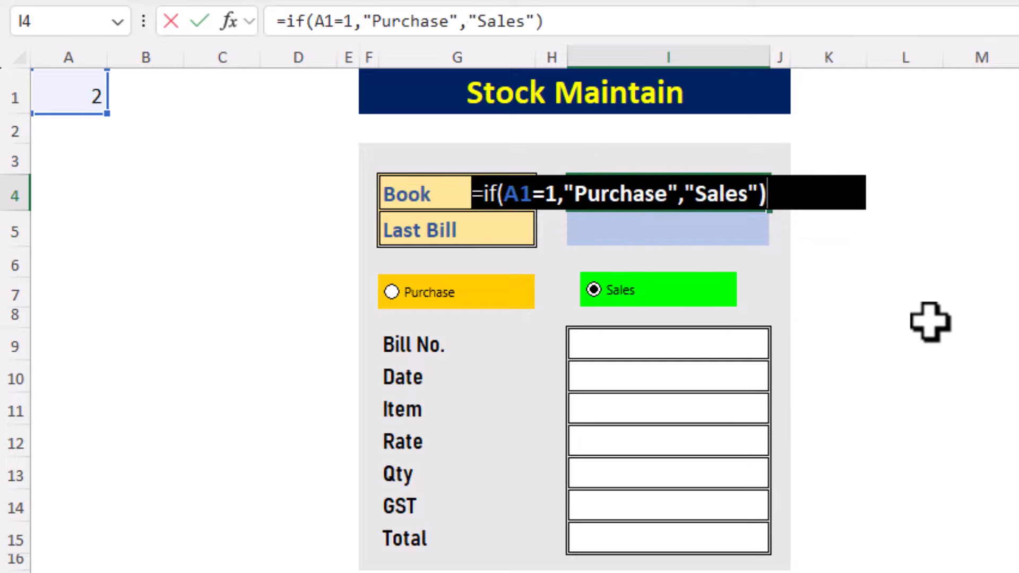
key(Return)
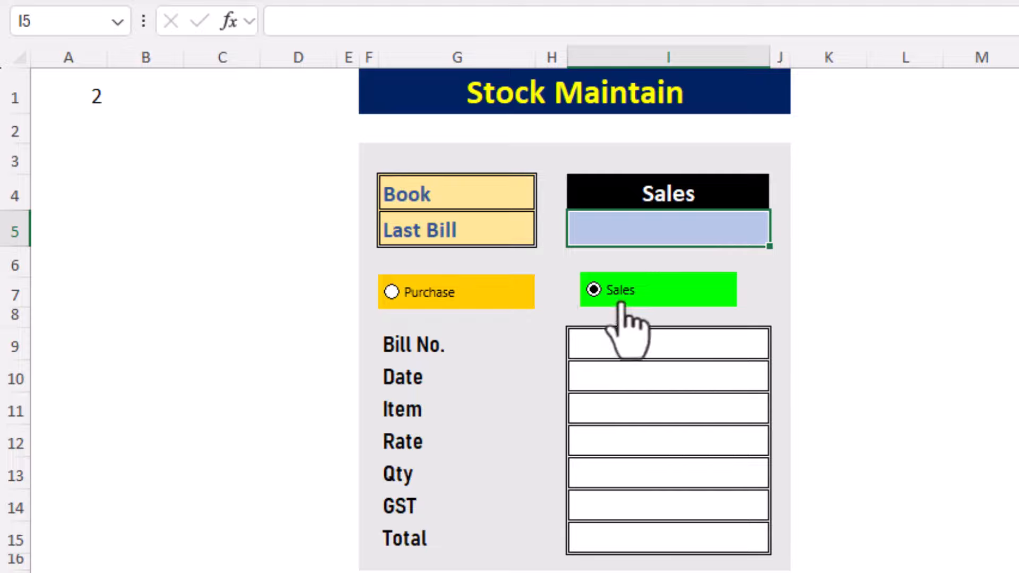
Test the Book formula by alternating the Purchase and Sales options, leaving Sales selected.
click(434, 294)
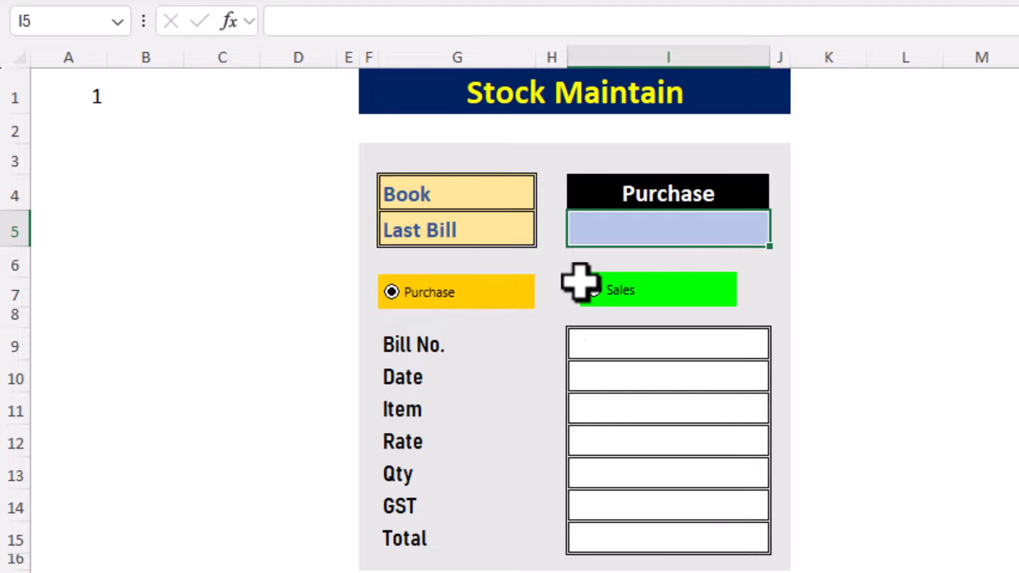
click(631, 289)
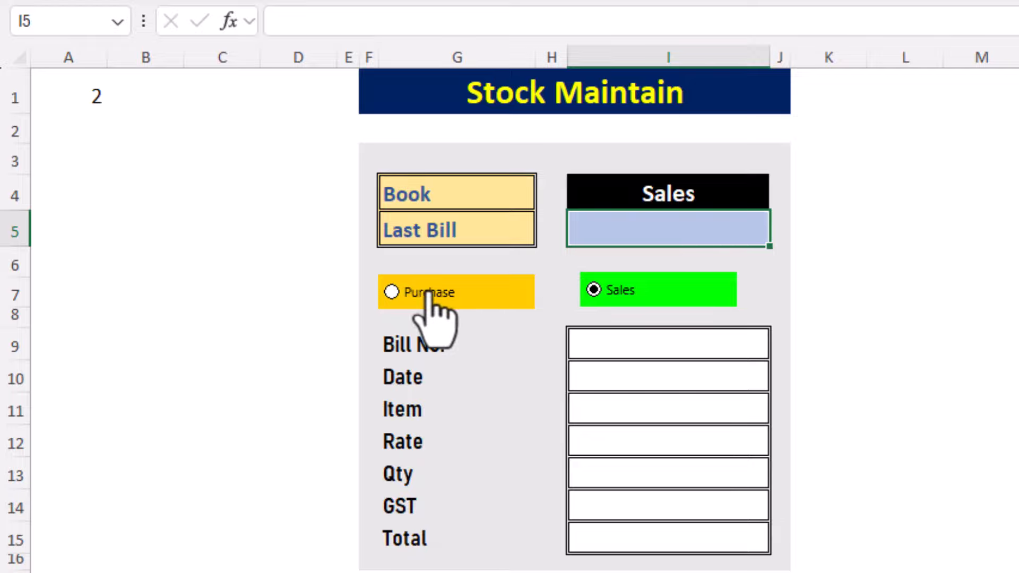
click(428, 293)
click(622, 292)
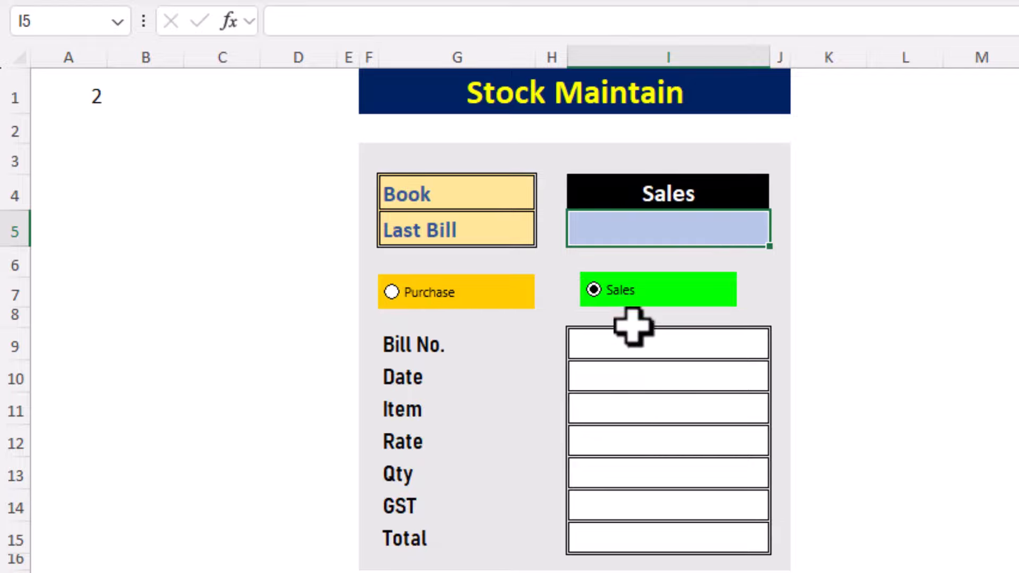
Review the S.No. and Bill No. columns on the next sheet and return to the entry form.
click(647, 352)
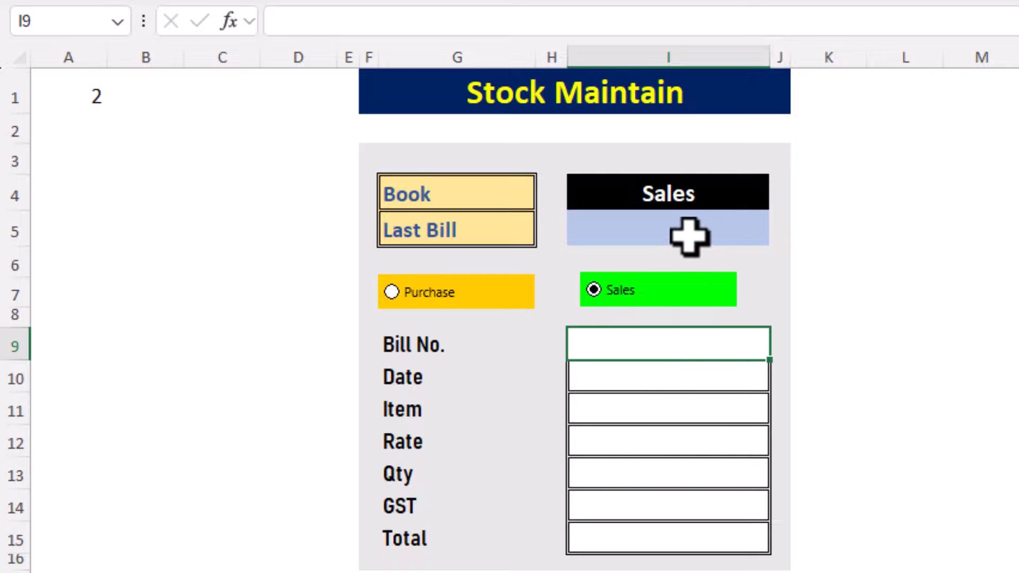
key(ctrl+Page_Down)
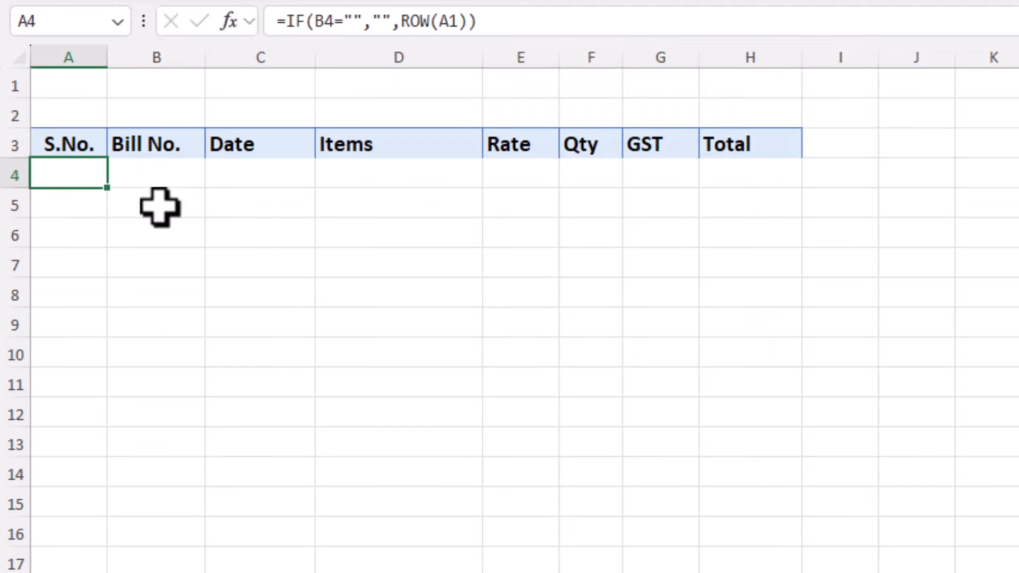
drag(66, 178, 64, 482)
click(158, 183)
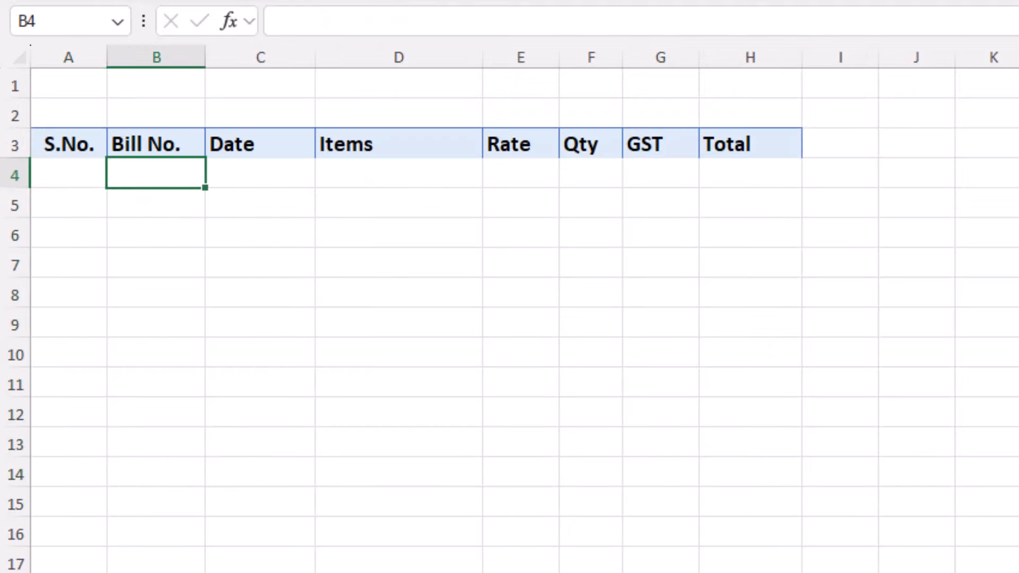
key(ctrl+Page_Up)
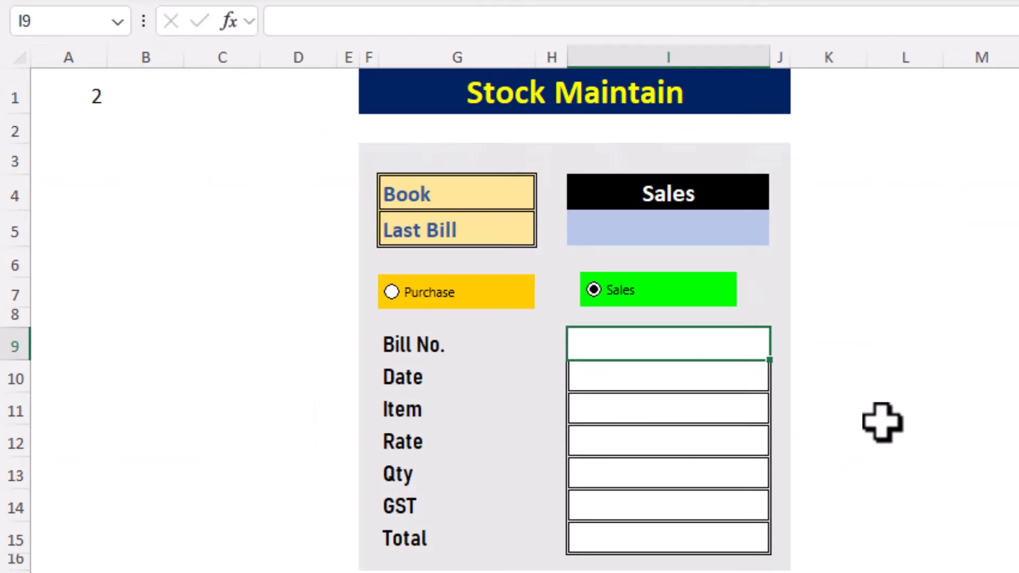
click(881, 420)
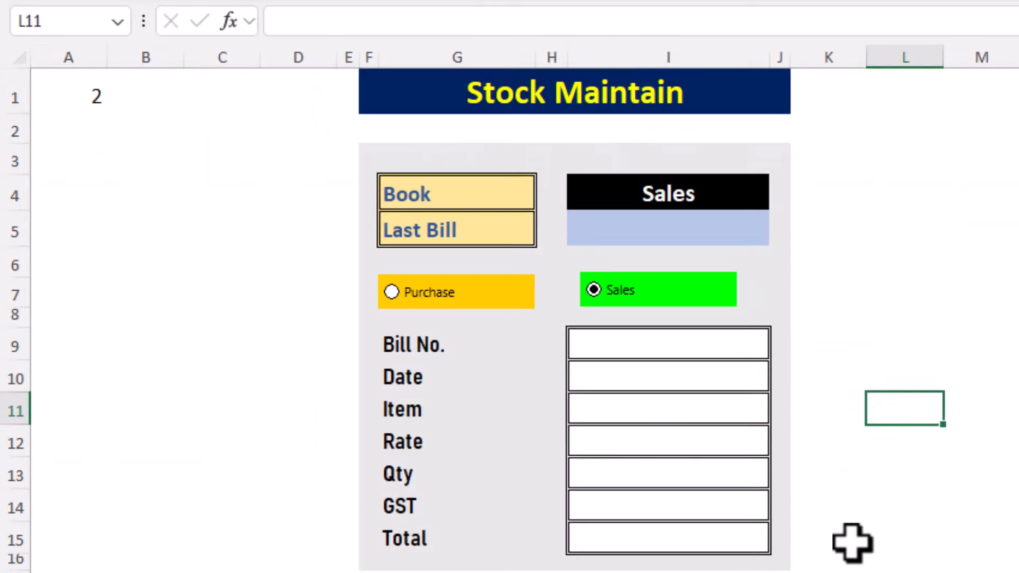
Compare the entry form's fields from Bill No. to Total with the matching row 4 columns on the next sheet.
click(633, 347)
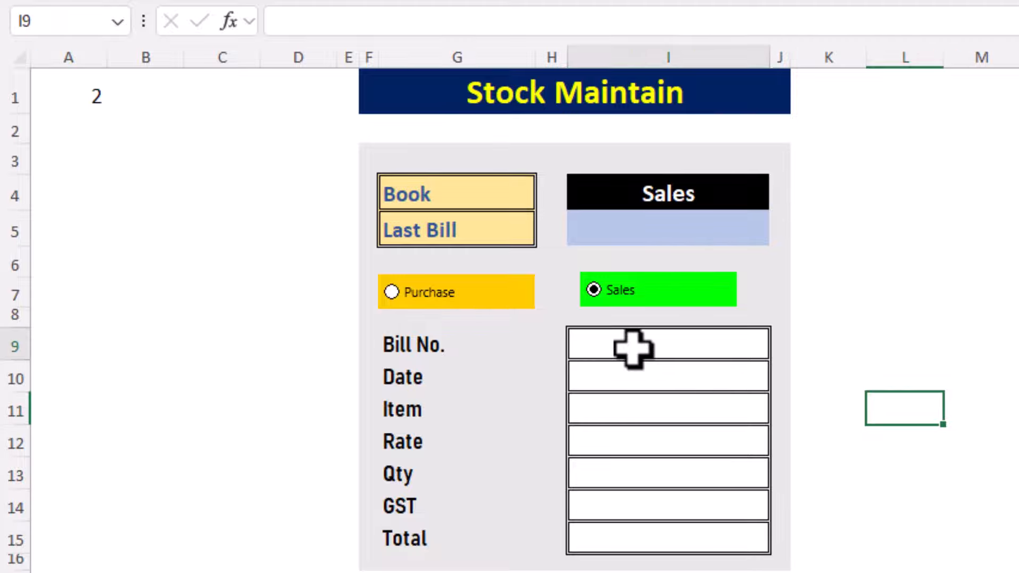
click(632, 377)
click(632, 409)
click(632, 441)
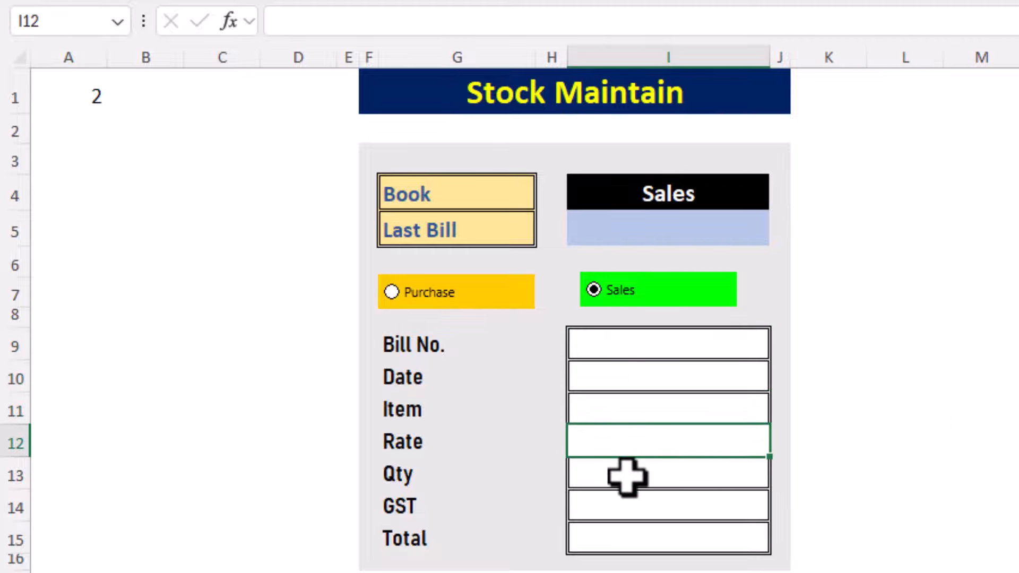
click(626, 473)
click(626, 515)
click(622, 531)
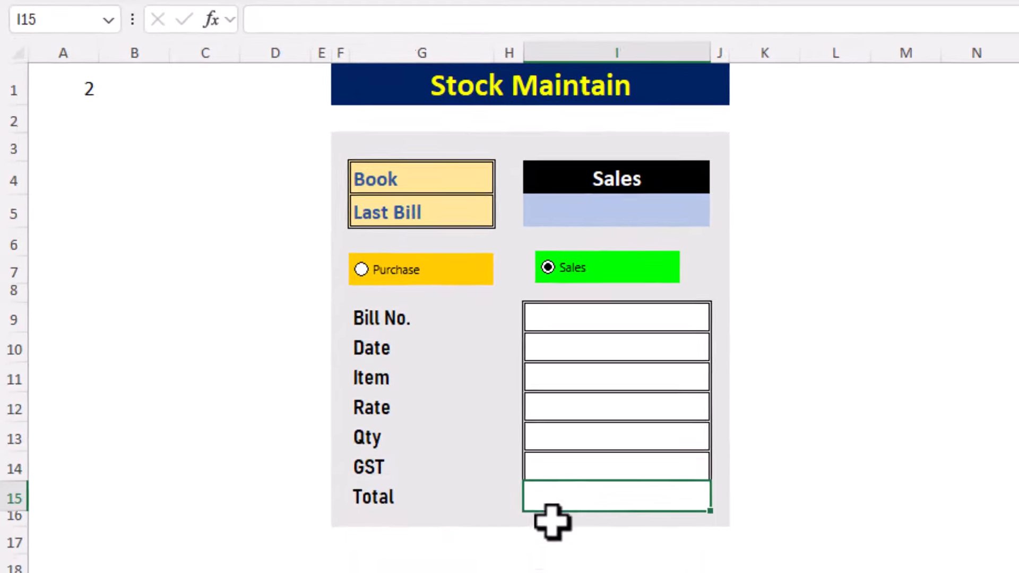
key(ctrl+Page_Down)
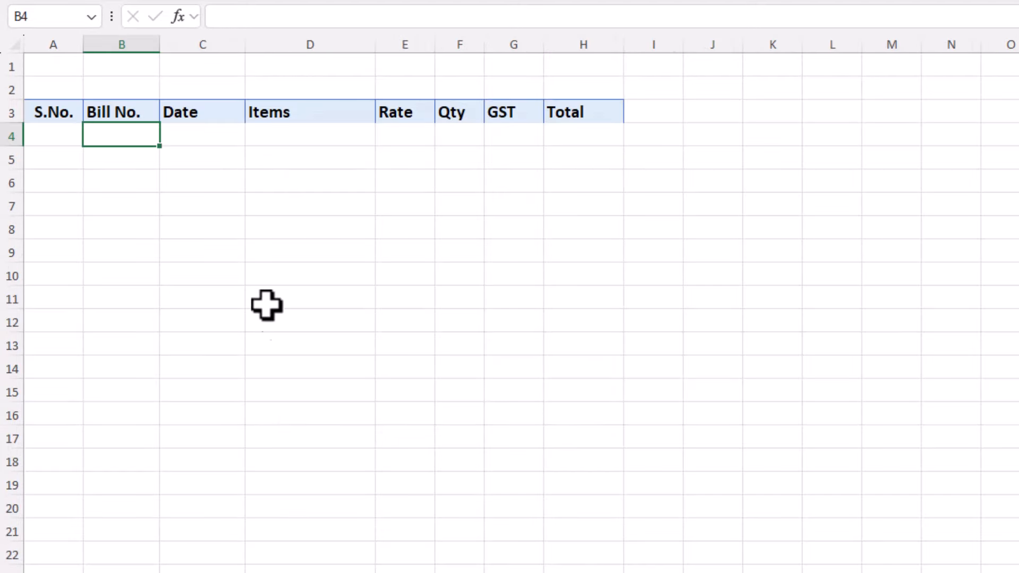
drag(137, 141, 560, 137)
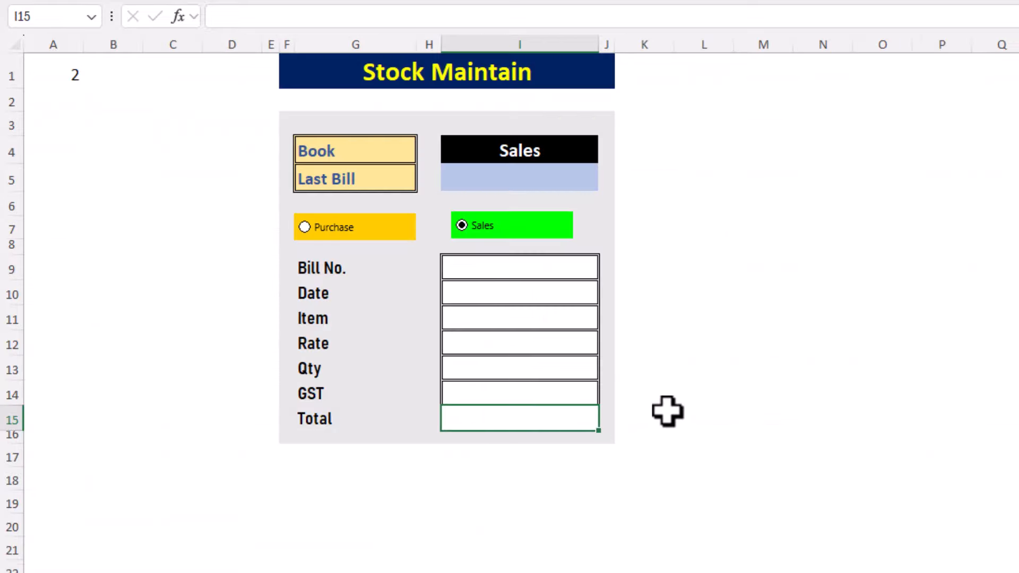
Fill the entry form with Bill No. 101, date 01-04-24, item CD, rate 9, quantity 50 and GST 18%.
click(503, 269)
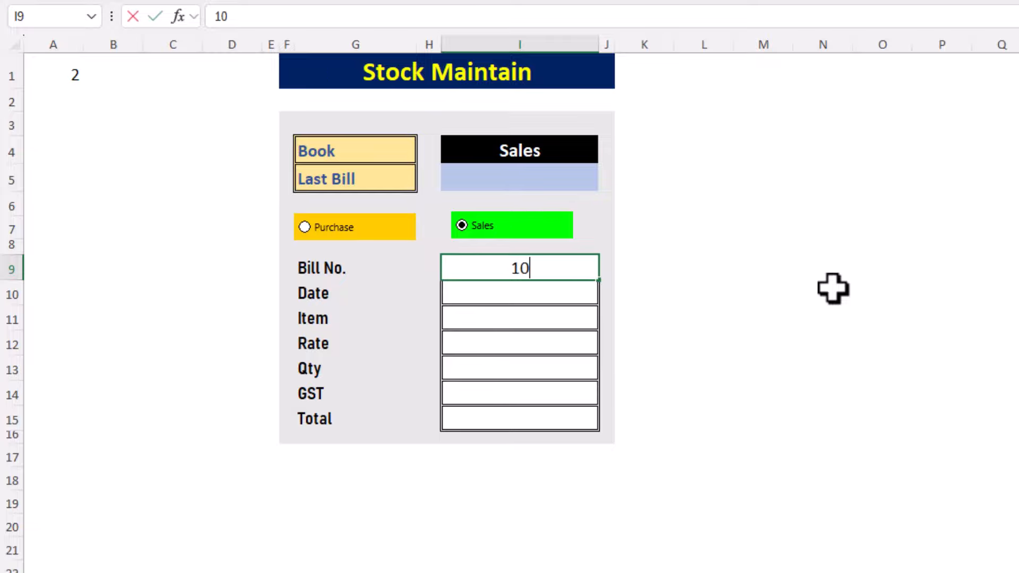
key(Return)
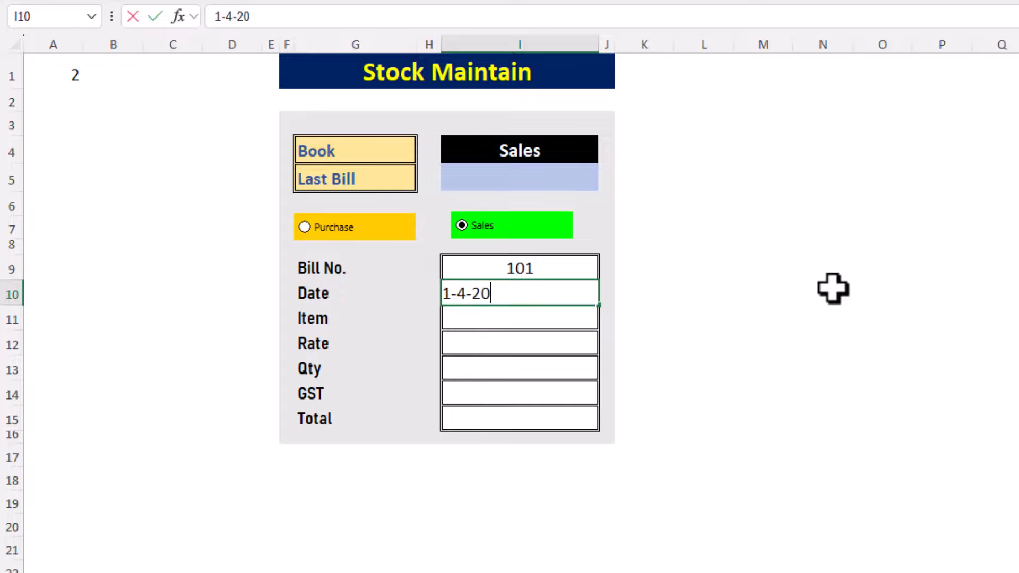
key(Return)
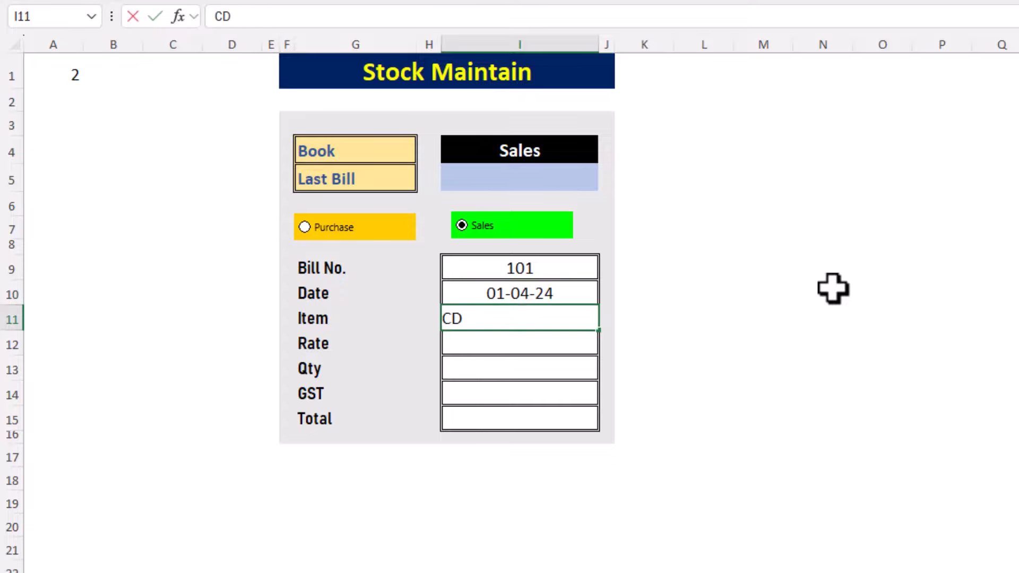
key(Return)
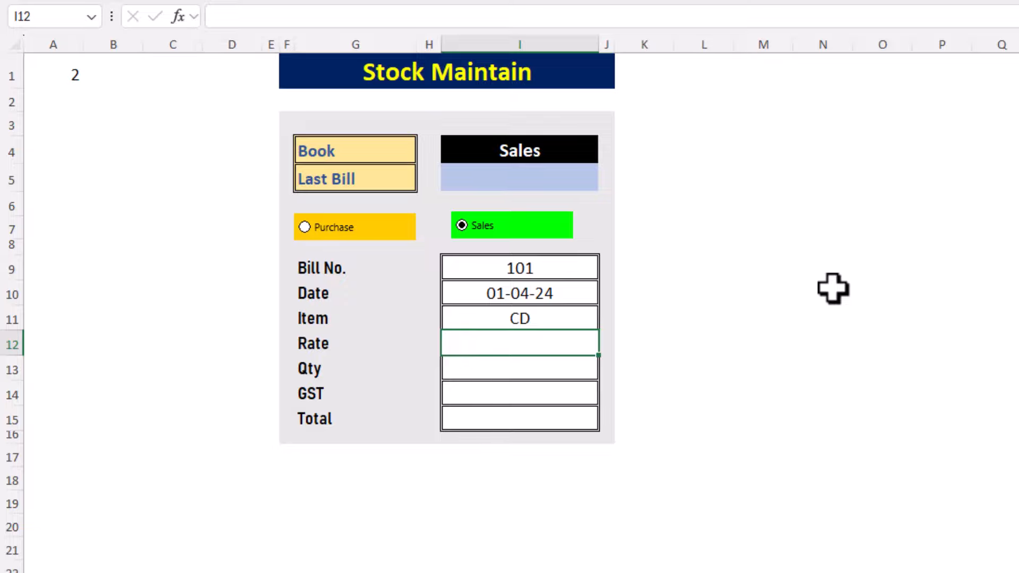
key(Return)
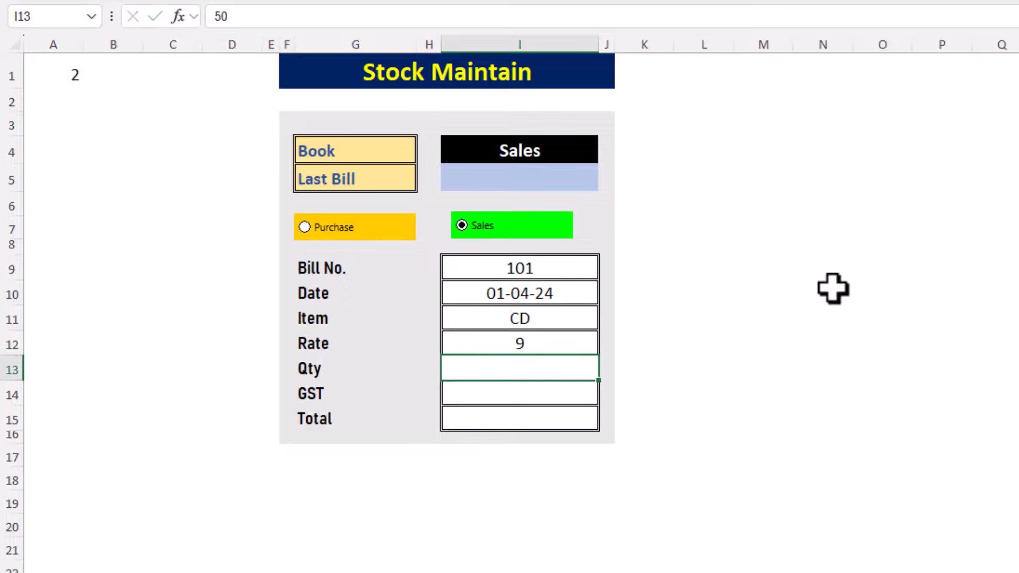
key(Return)
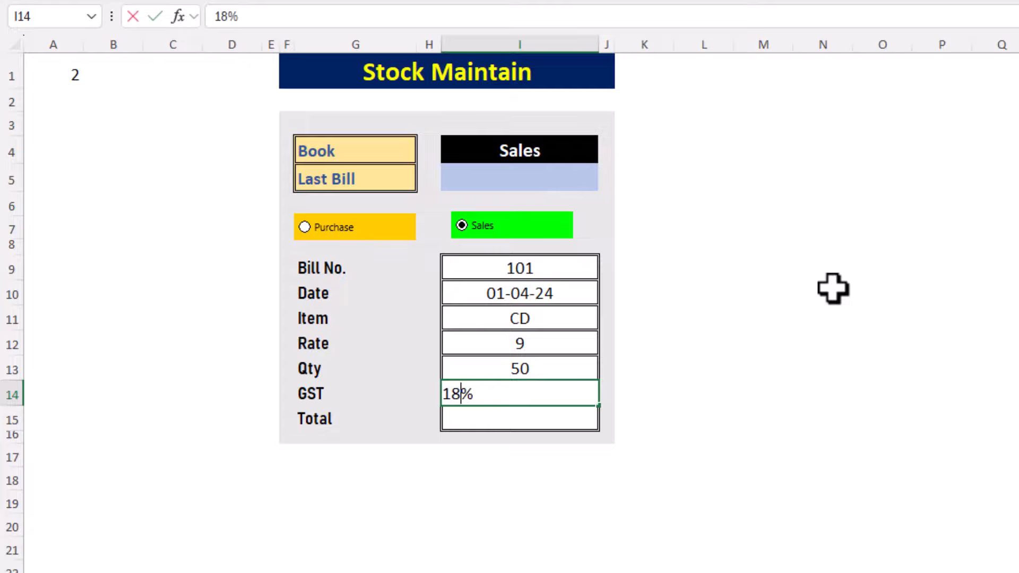
key(Return)
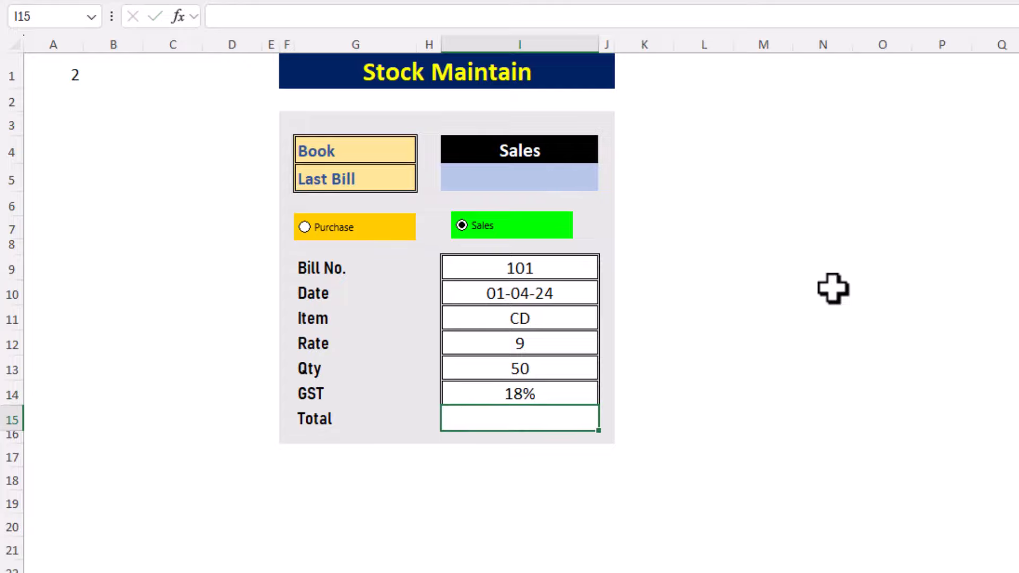
Enter the formula =I12*I13 in the Total cell I15 to multiply Rate by Qty.
text(=)
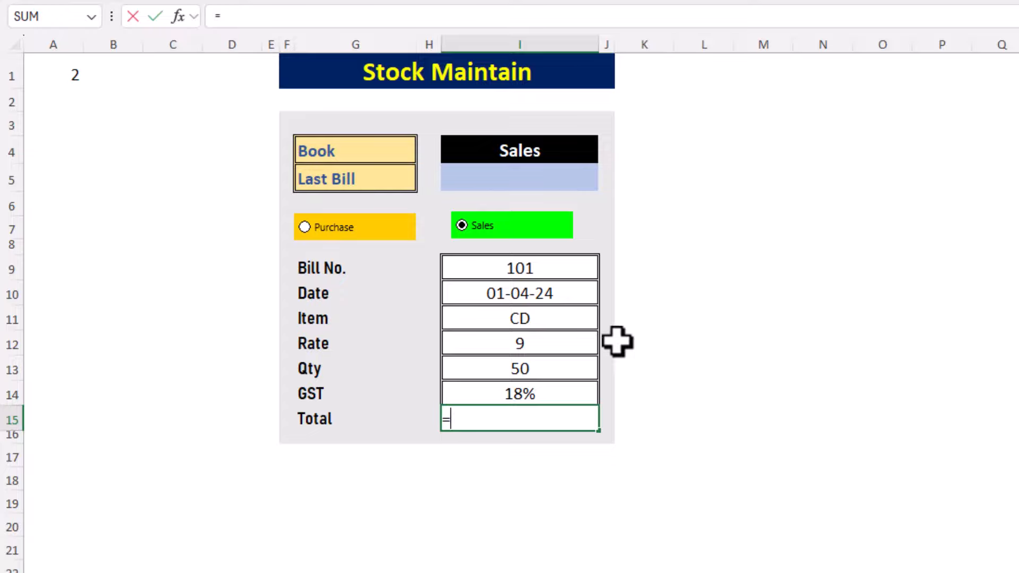
click(556, 346)
text(*)
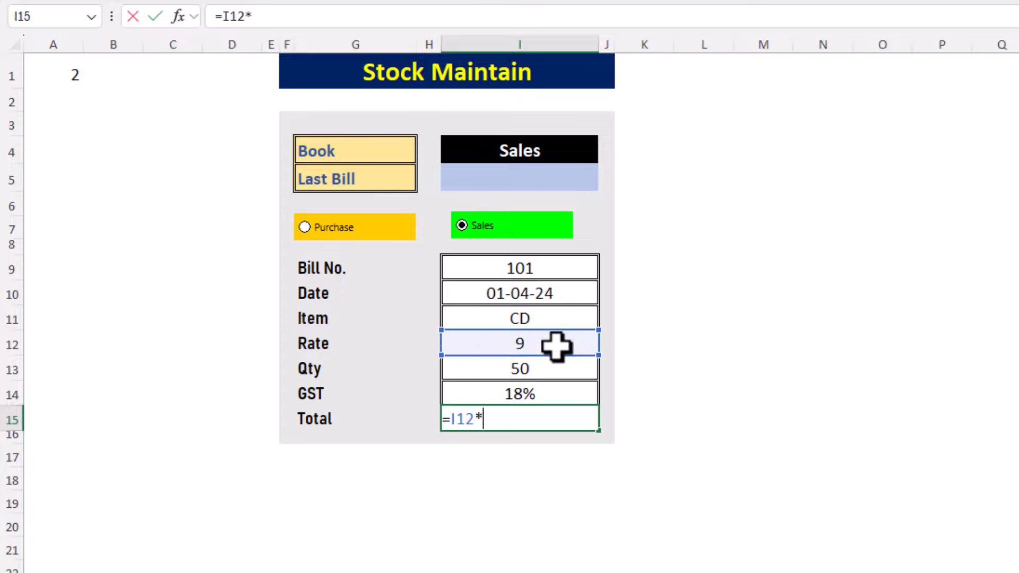
click(528, 371)
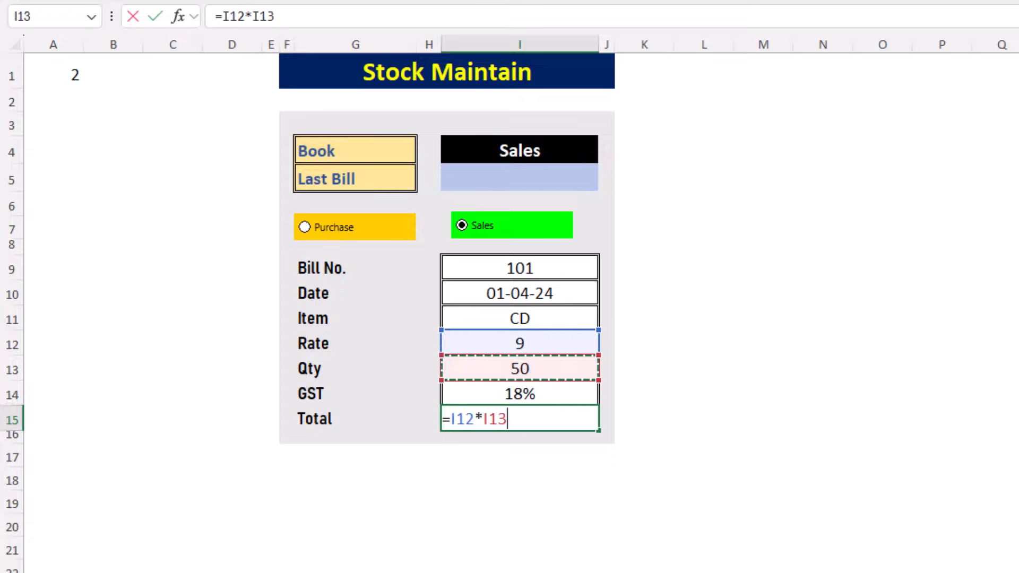
key(Return)
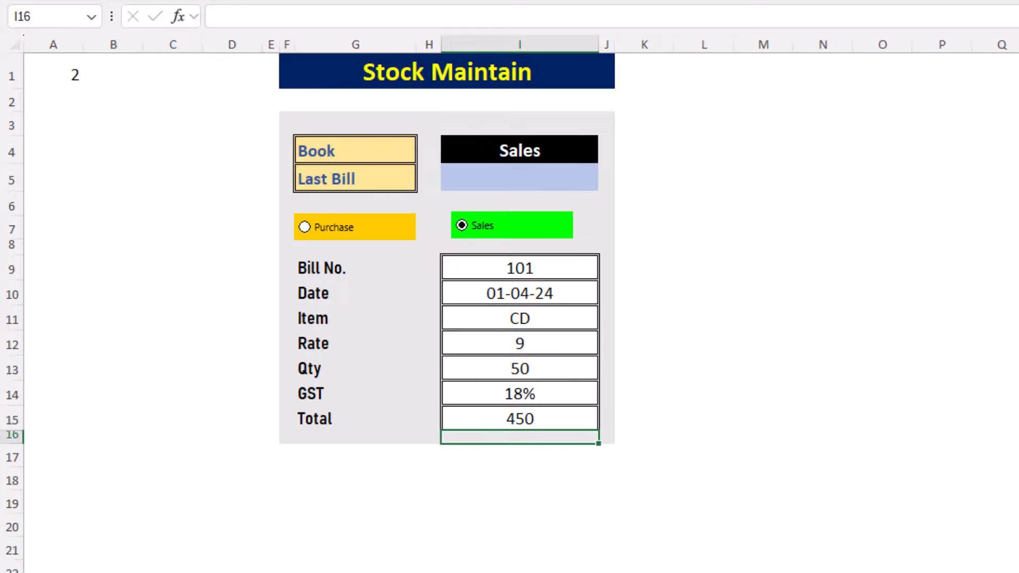
Extend the Total formula in I15 to add GST, making it =I12*I13+(I12*I13)*I14.
key(Up)
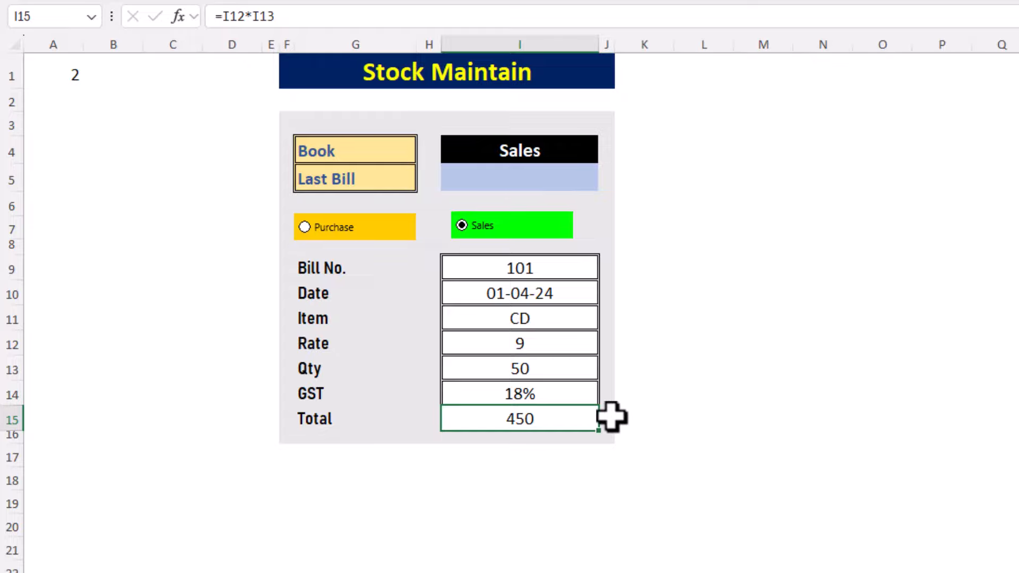
key(F2)
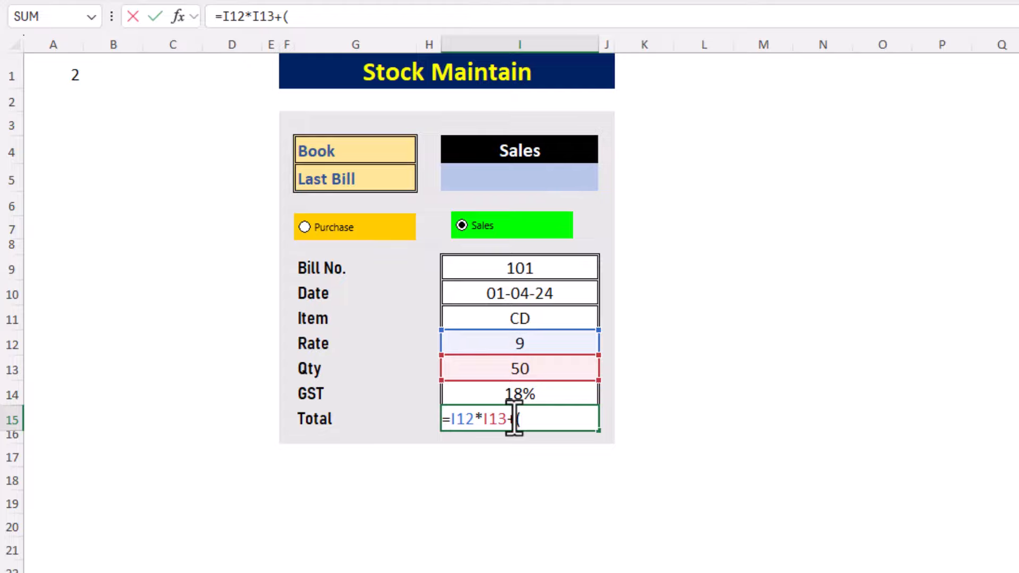
click(531, 343)
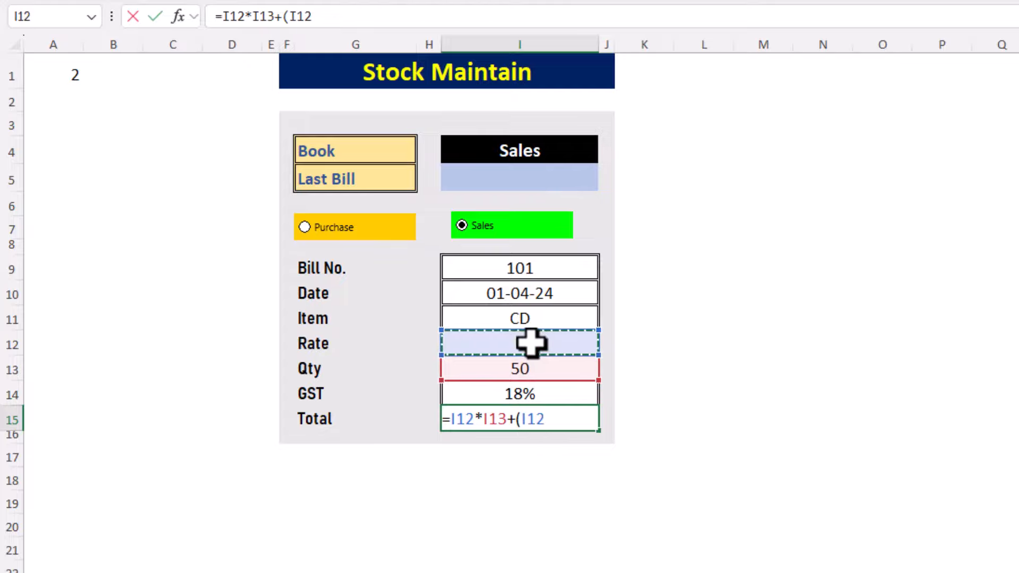
text(*)
click(530, 362)
text()*)
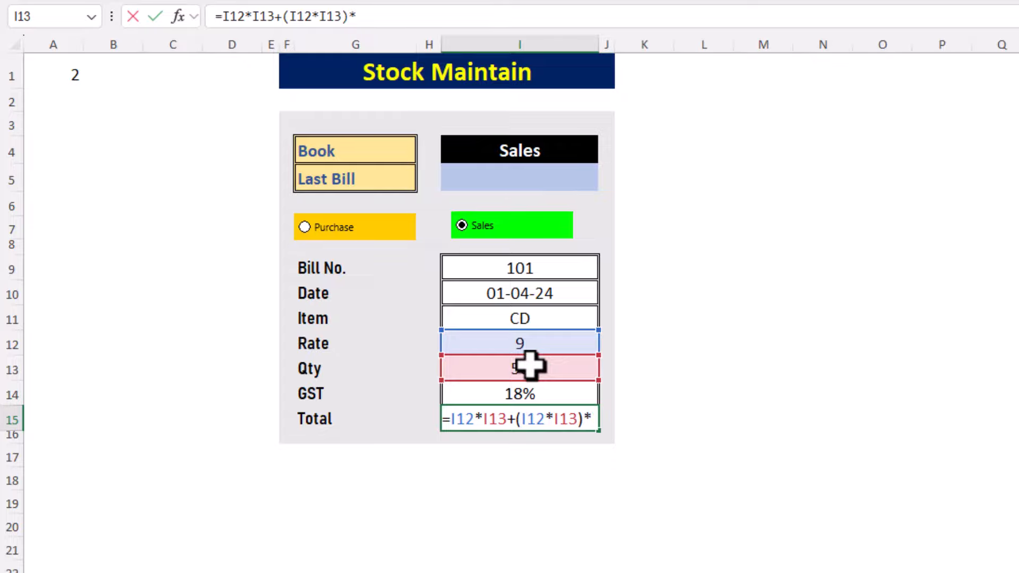
click(539, 393)
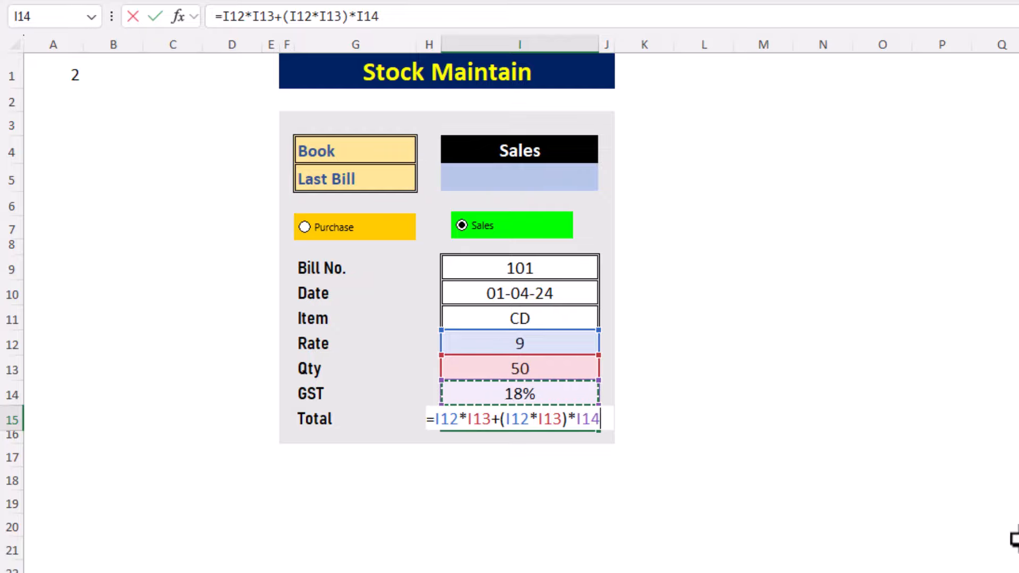
key(Return)
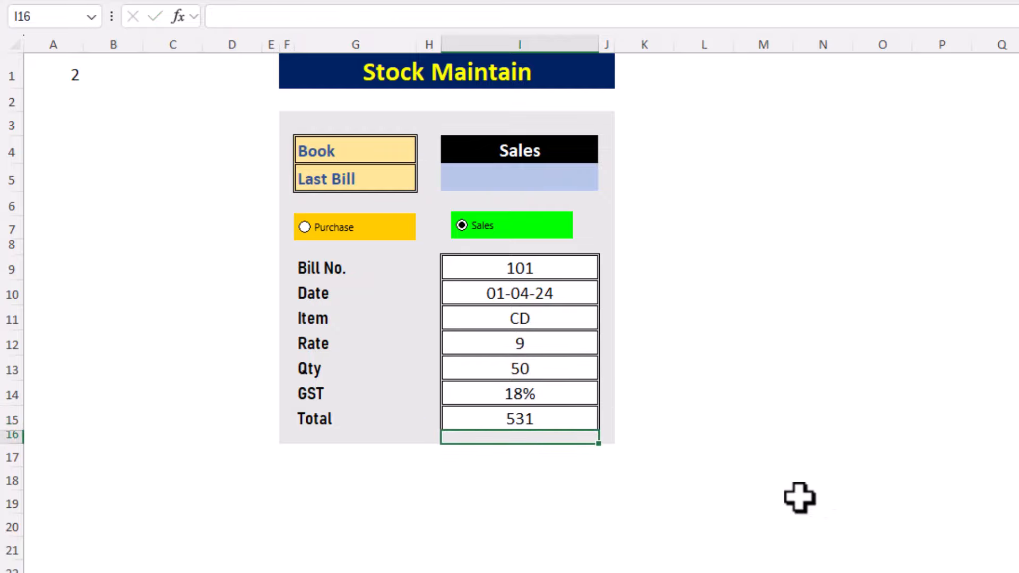
click(559, 422)
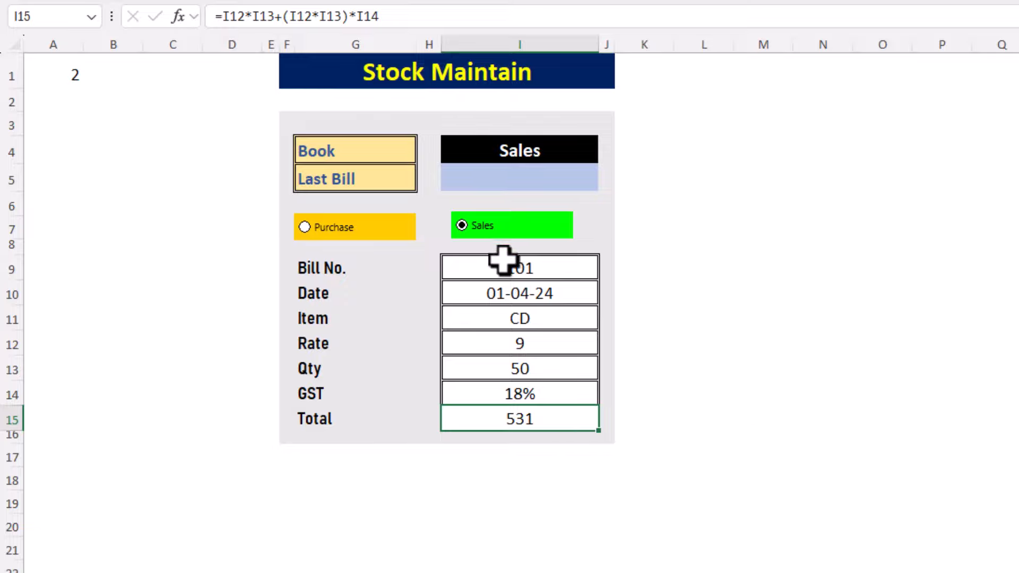
drag(502, 263, 508, 409)
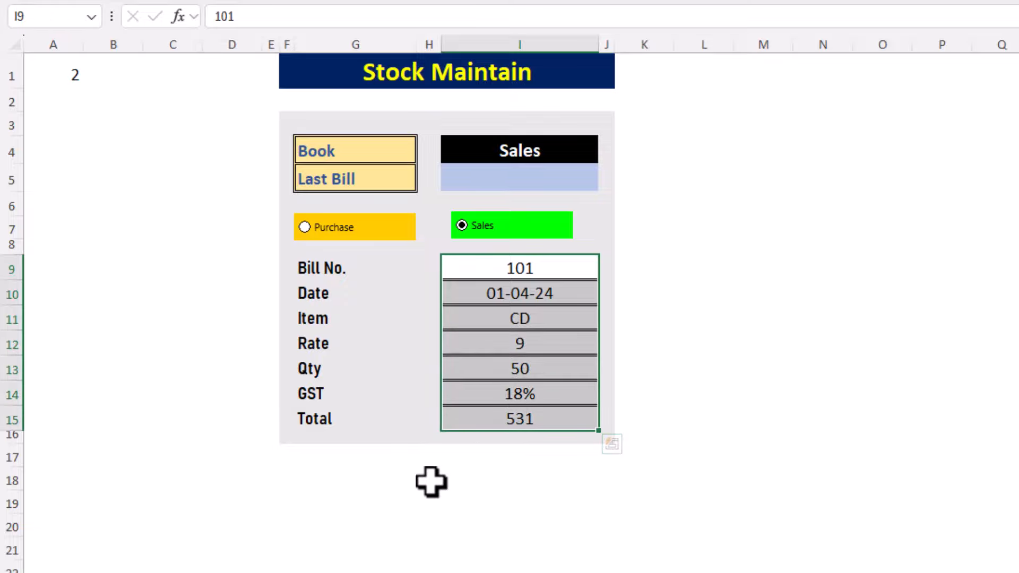
click(516, 479)
click(347, 477)
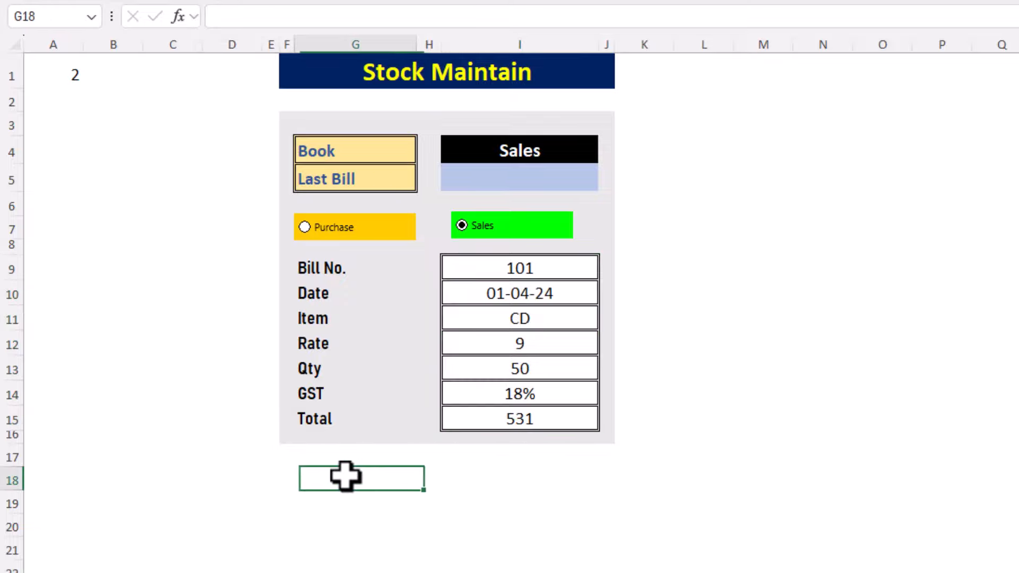
click(537, 476)
click(351, 481)
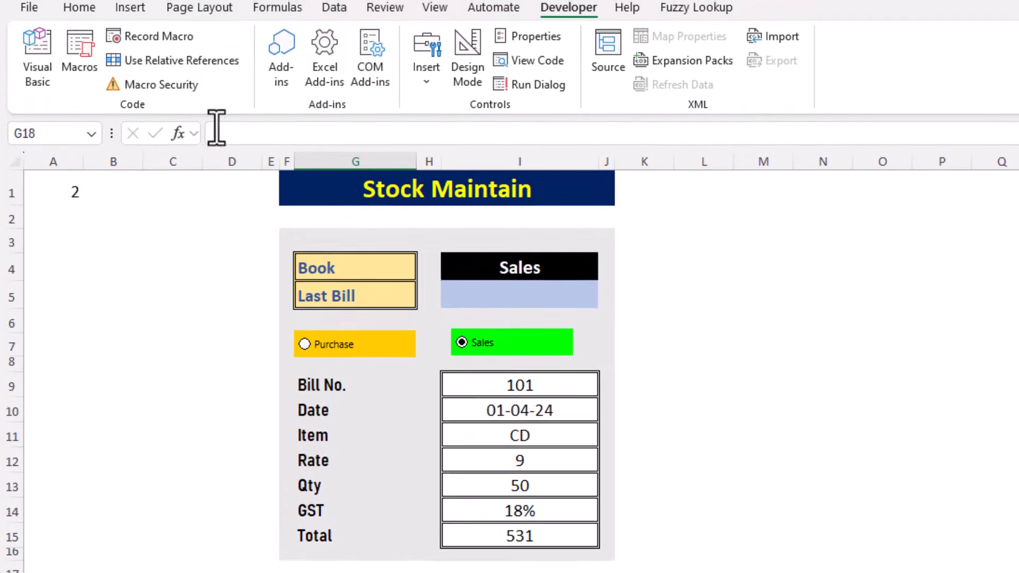
Draw a rounded rectangle button shape just below the entry form over column G, rows 17 to 18.
click(132, 11)
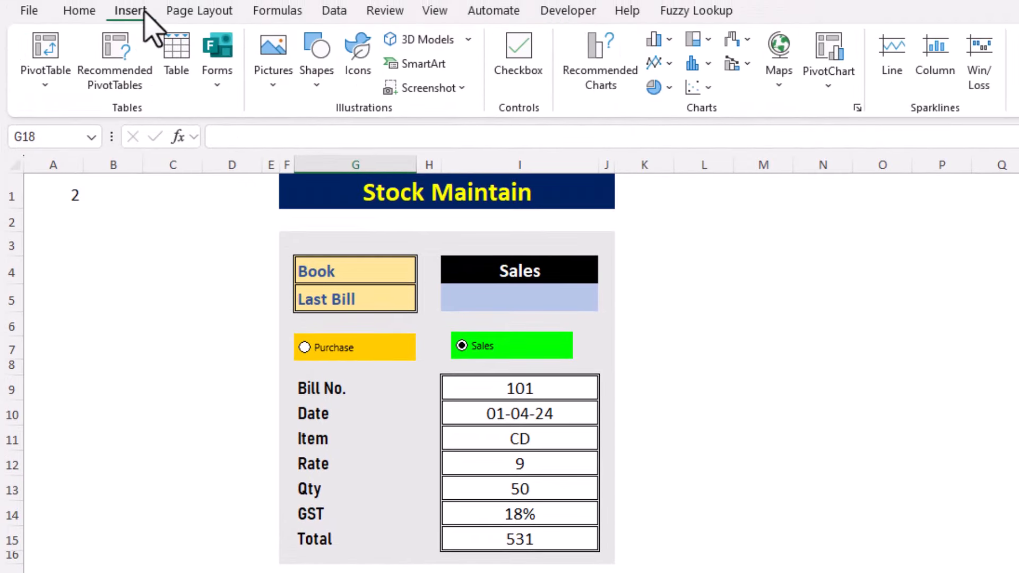
click(315, 83)
click(422, 137)
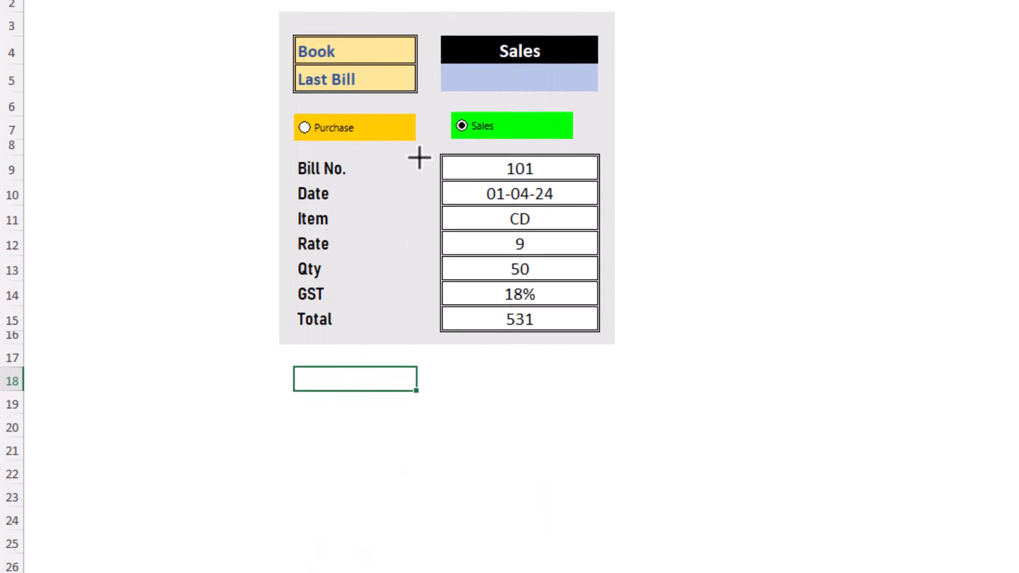
drag(289, 314, 425, 347)
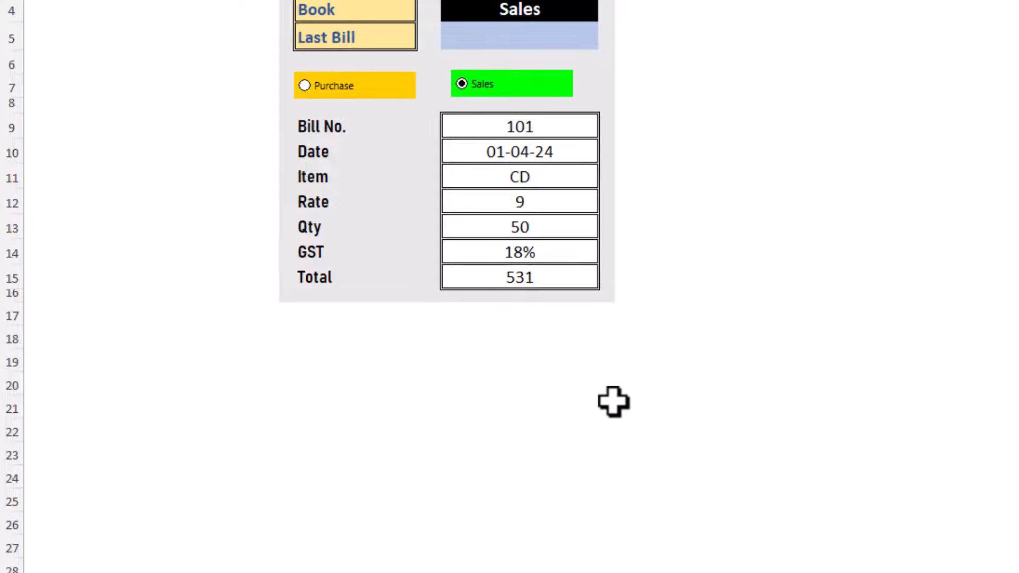
Label the shape Save and format its text as centered, bold, 20 pt.
right_click(371, 330)
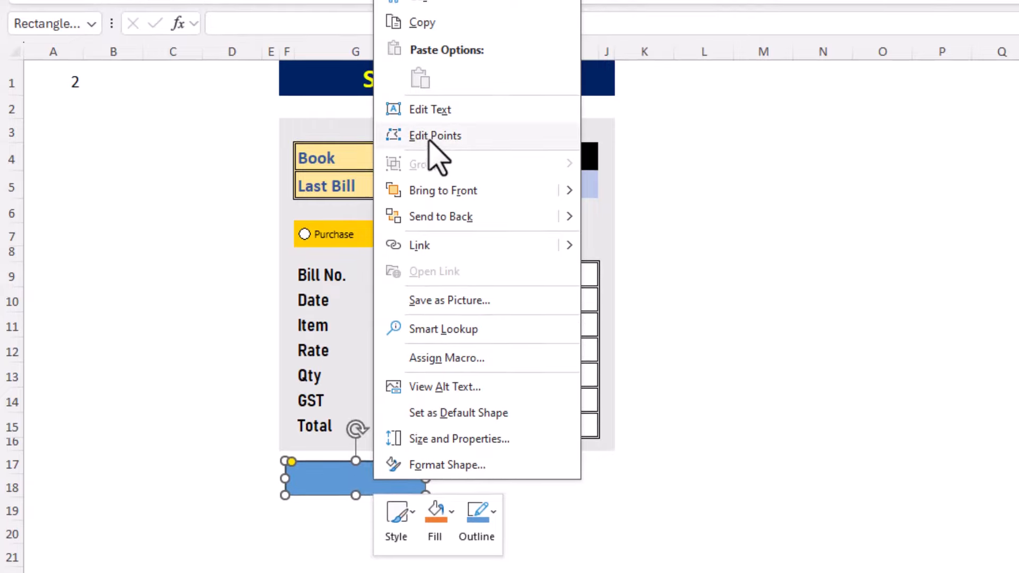
click(441, 99)
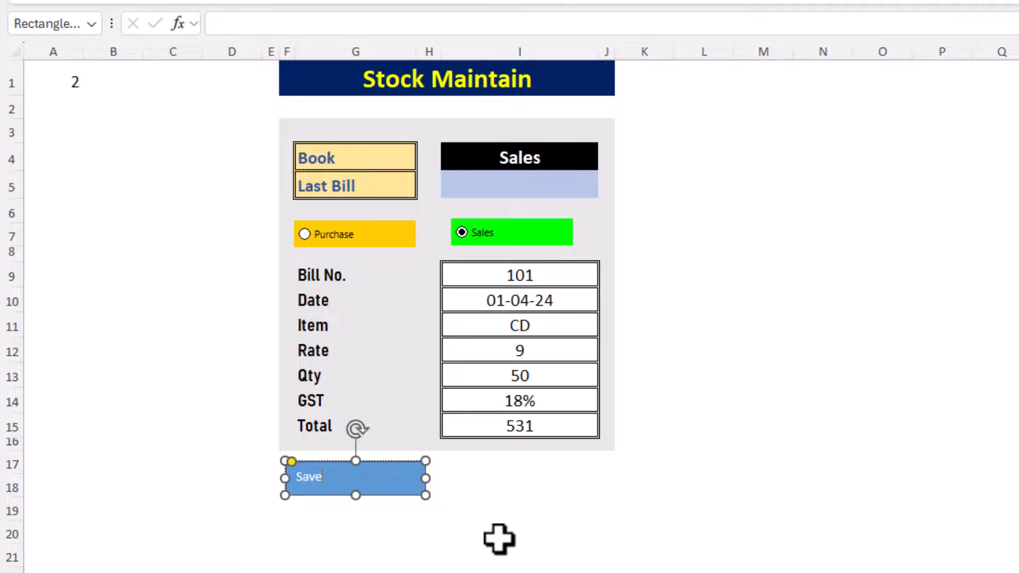
key(ctrl+a)
key(ctrl+e)
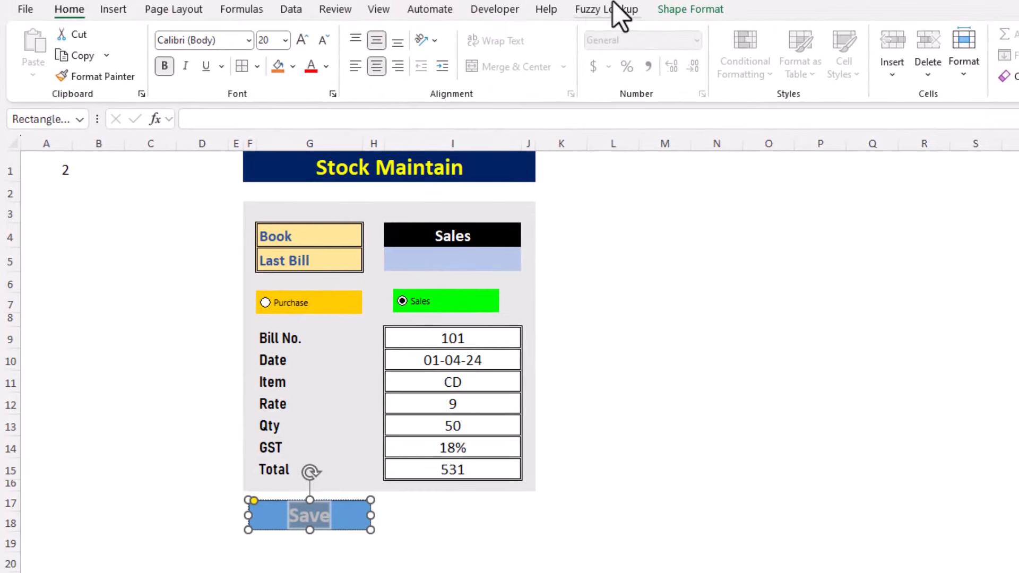
Fill the Save shape with standard green and round its ends fully into a pill shape.
click(688, 10)
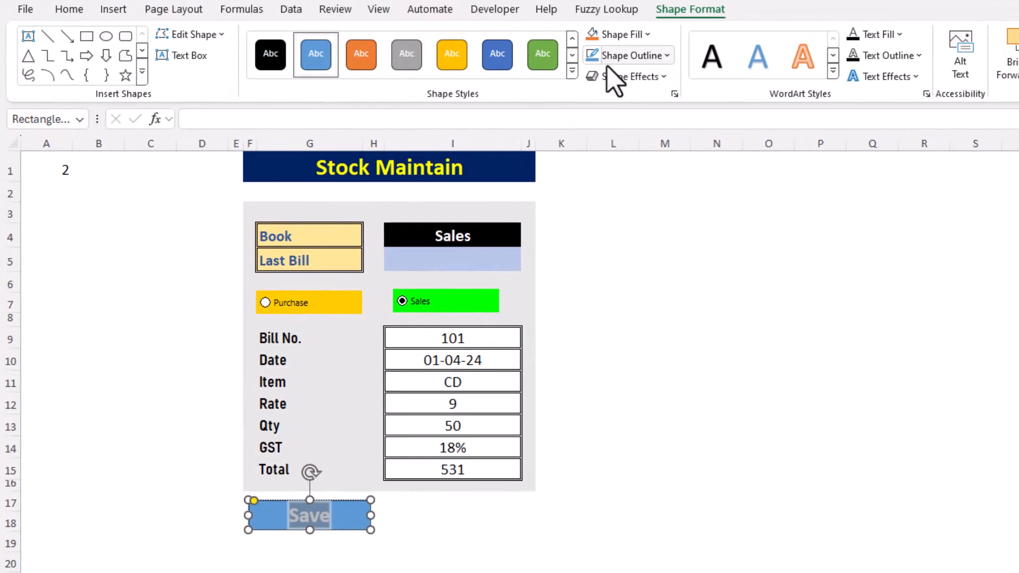
click(649, 35)
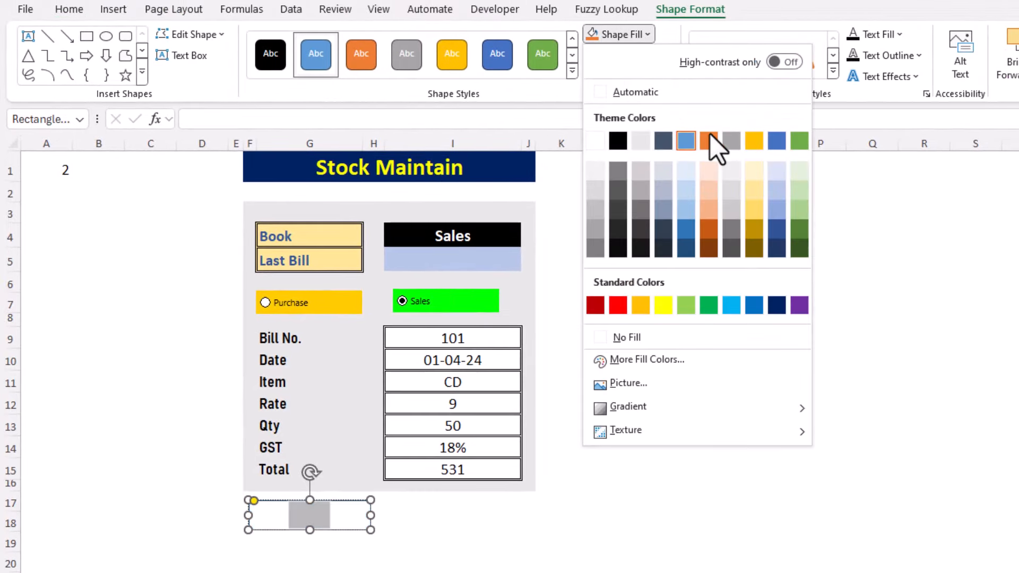
click(710, 309)
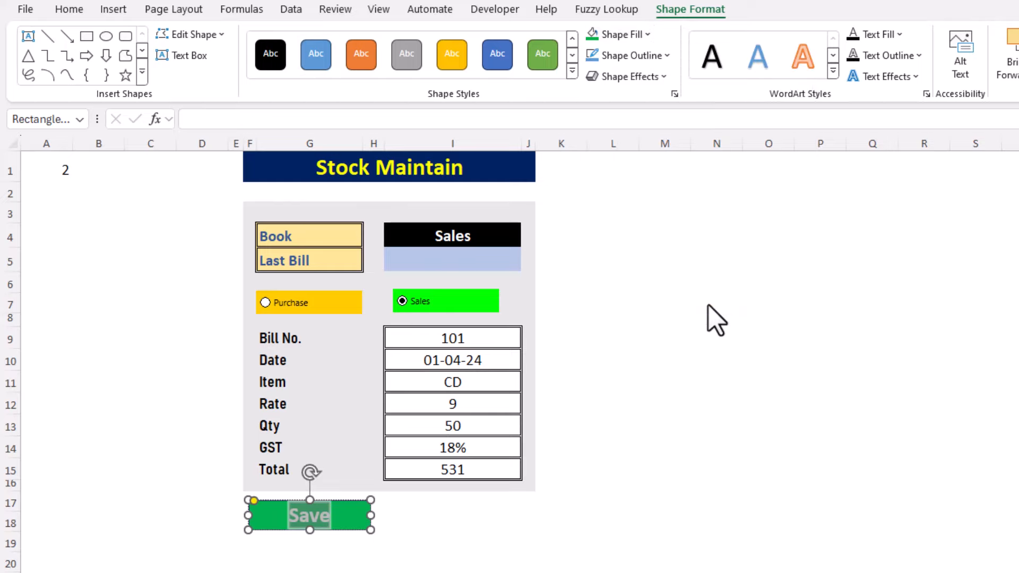
click(407, 518)
click(342, 517)
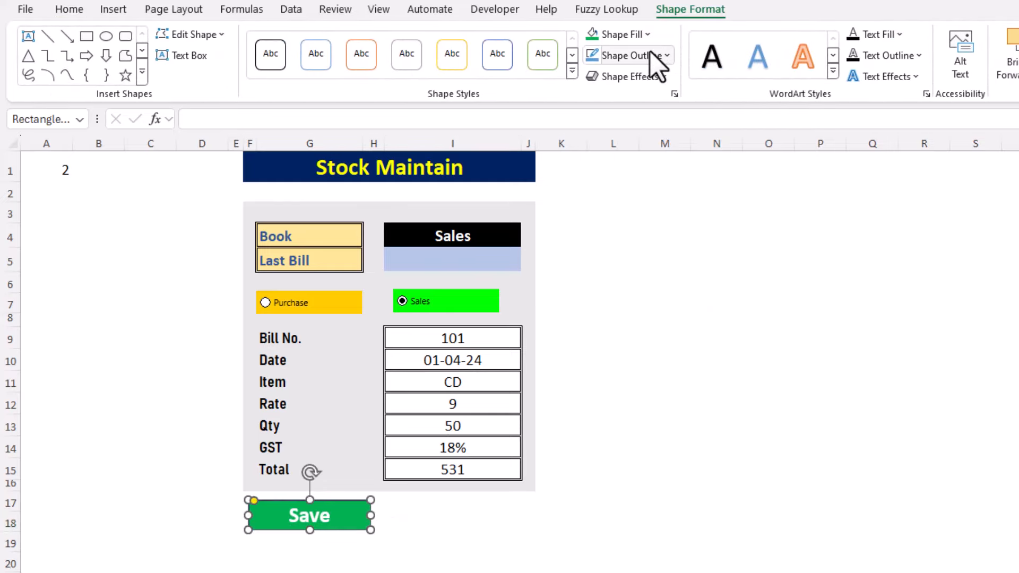
click(260, 512)
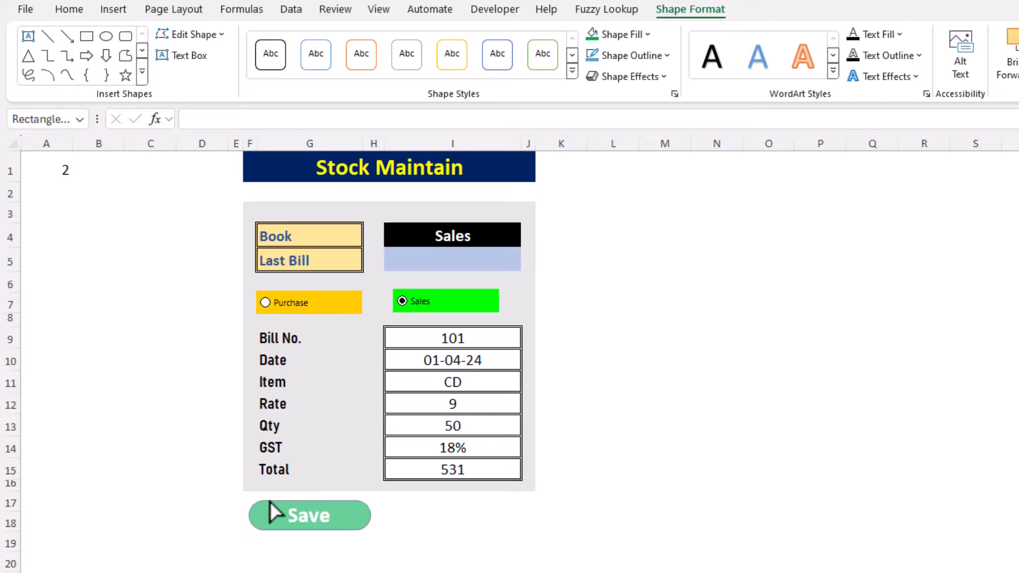
Apply the first preset bevel effect to the green Save button.
click(665, 78)
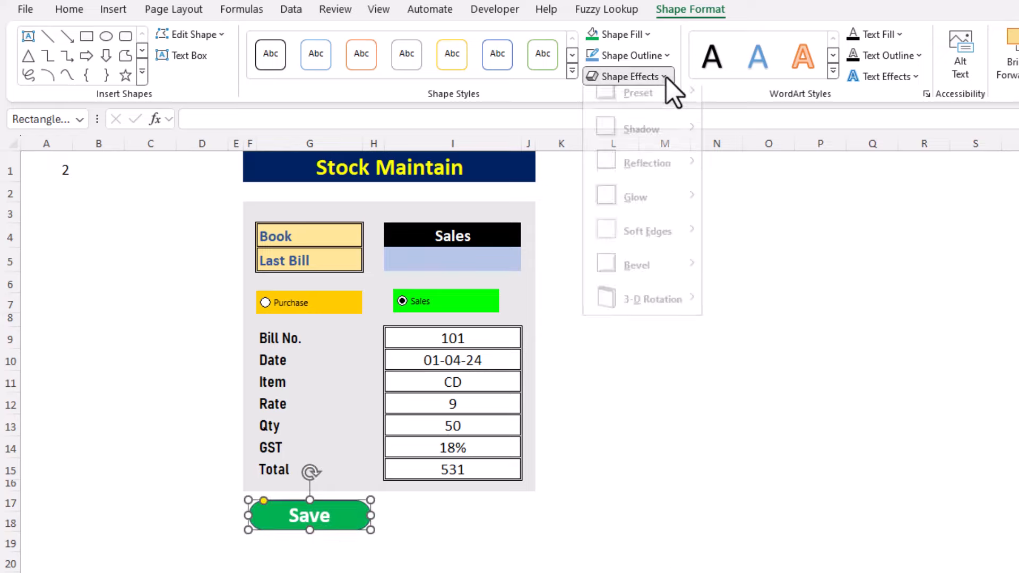
mouse_move(663, 312)
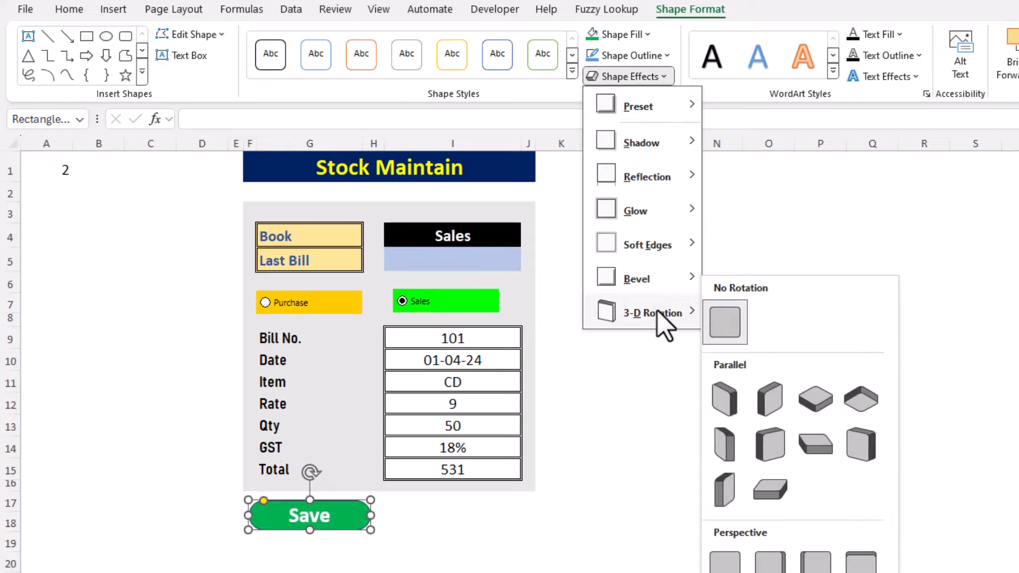
mouse_move(661, 278)
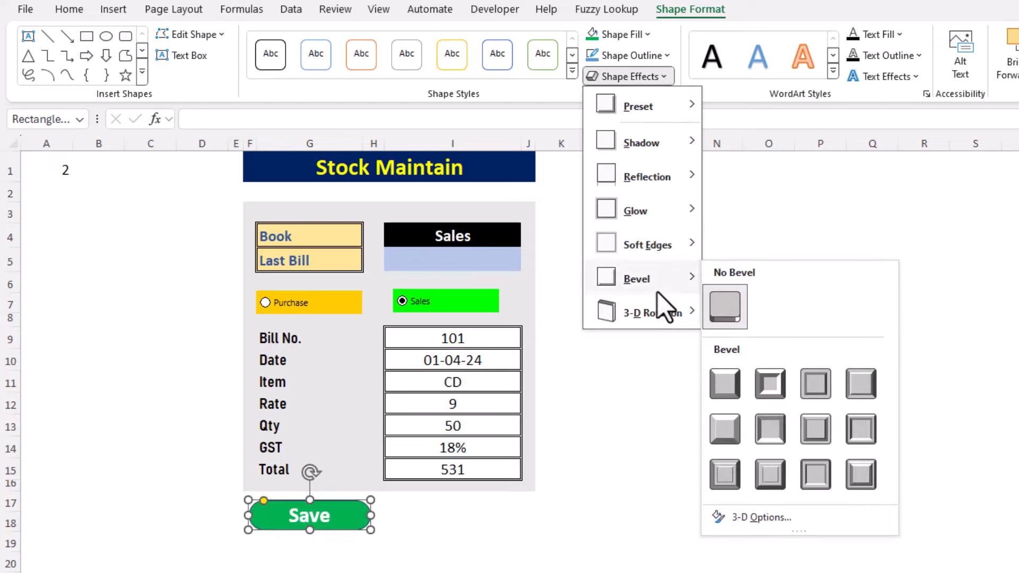
click(725, 384)
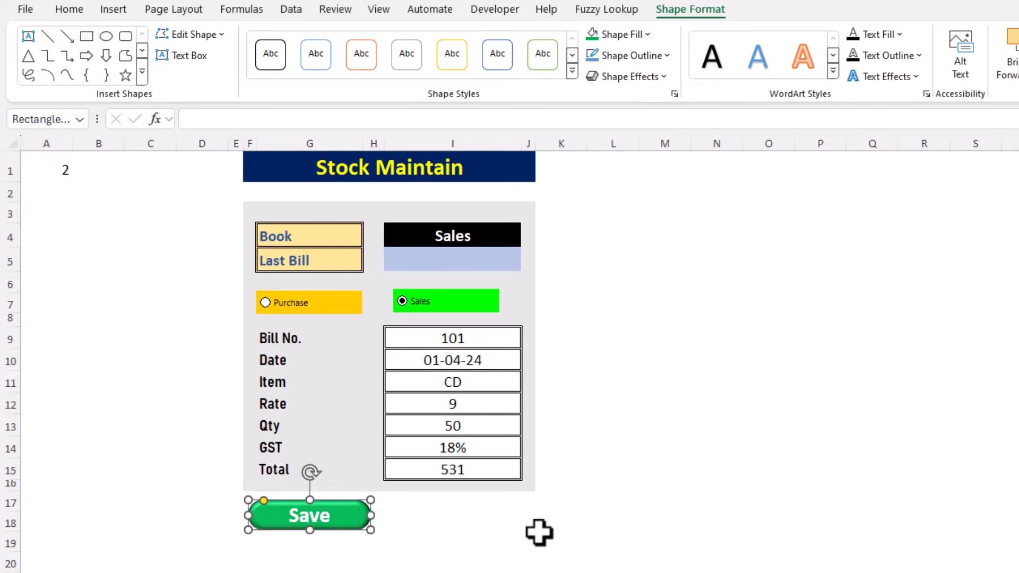
click(552, 538)
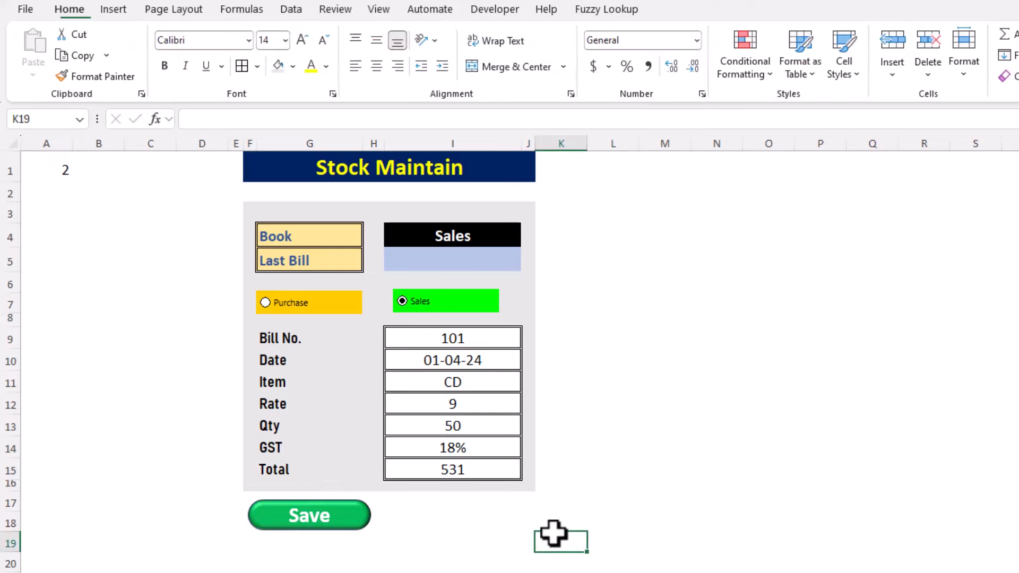
Duplicate the Save button and place the copy level with it below column I.
click(359, 519)
key(ctrl+d)
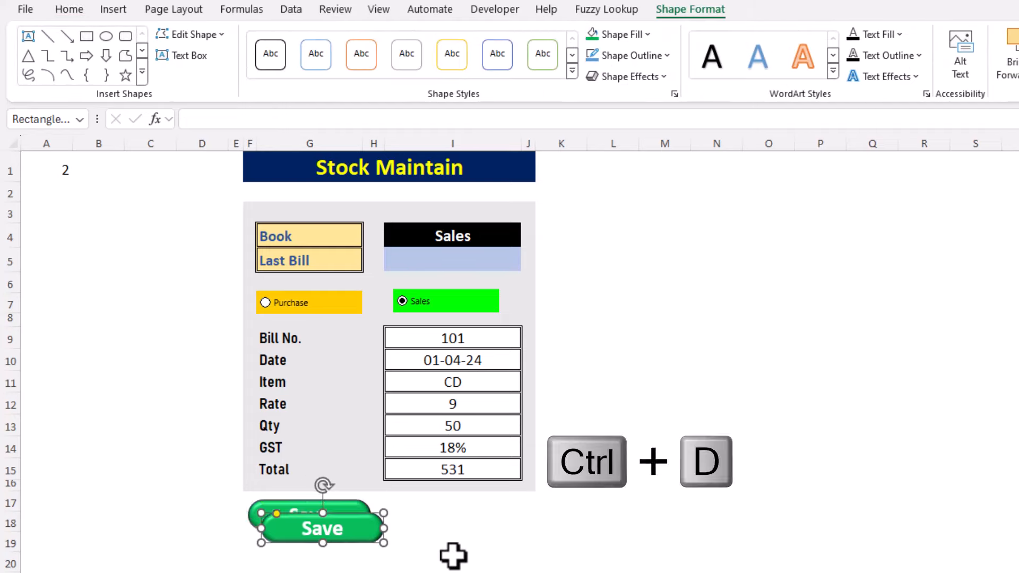
drag(398, 534, 502, 522)
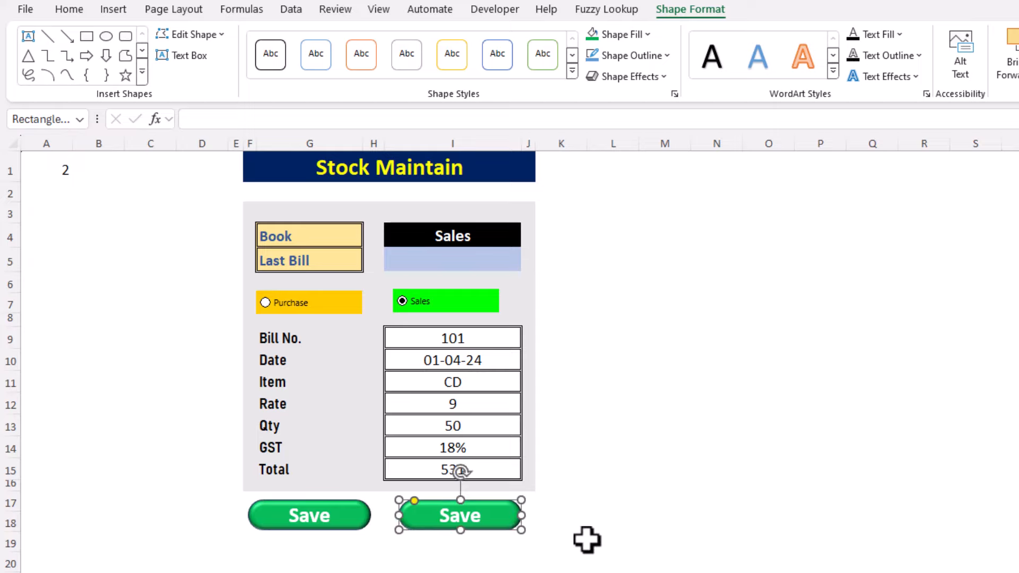
Fill the duplicated button with red and change its label to Cancel.
click(643, 35)
click(618, 304)
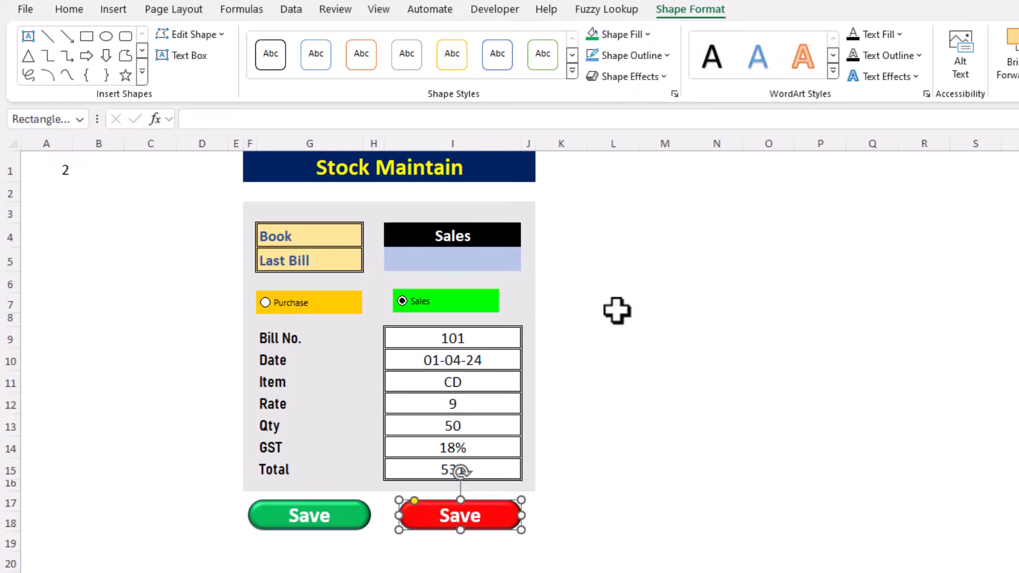
click(485, 516)
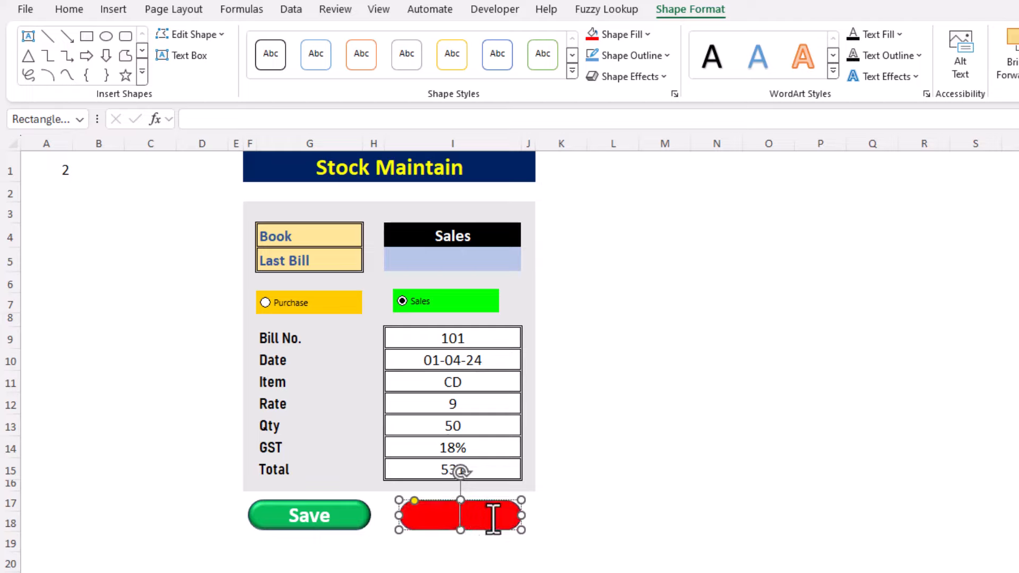
click(677, 528)
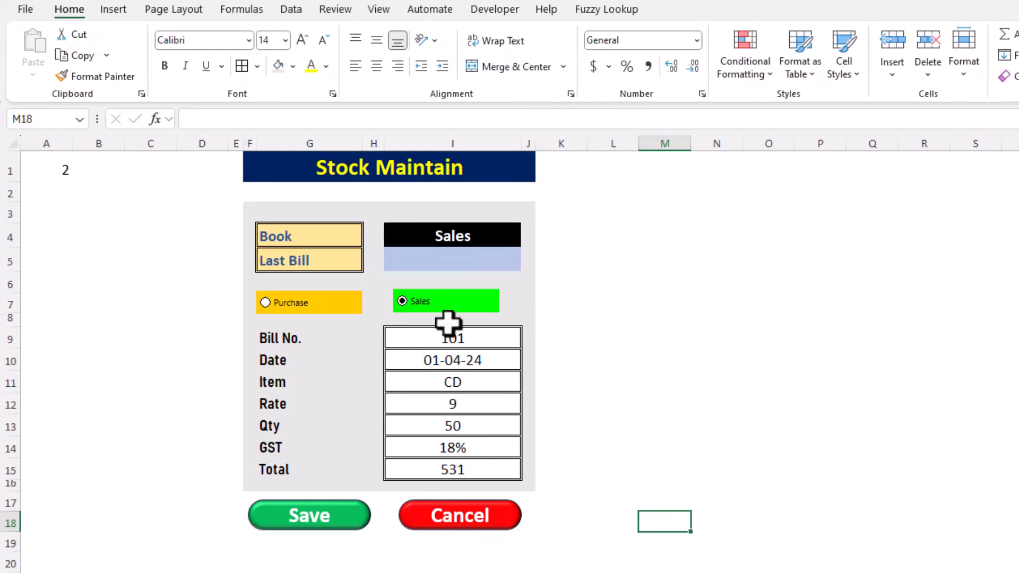
Choose the Purchase option and start recording a macro named save, stored in This Workbook.
click(289, 318)
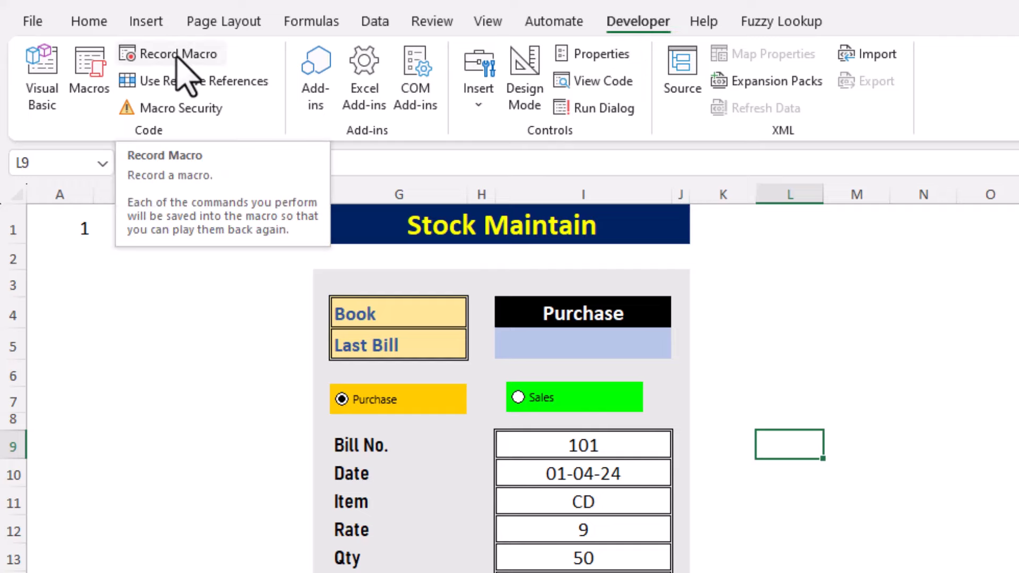
click(178, 55)
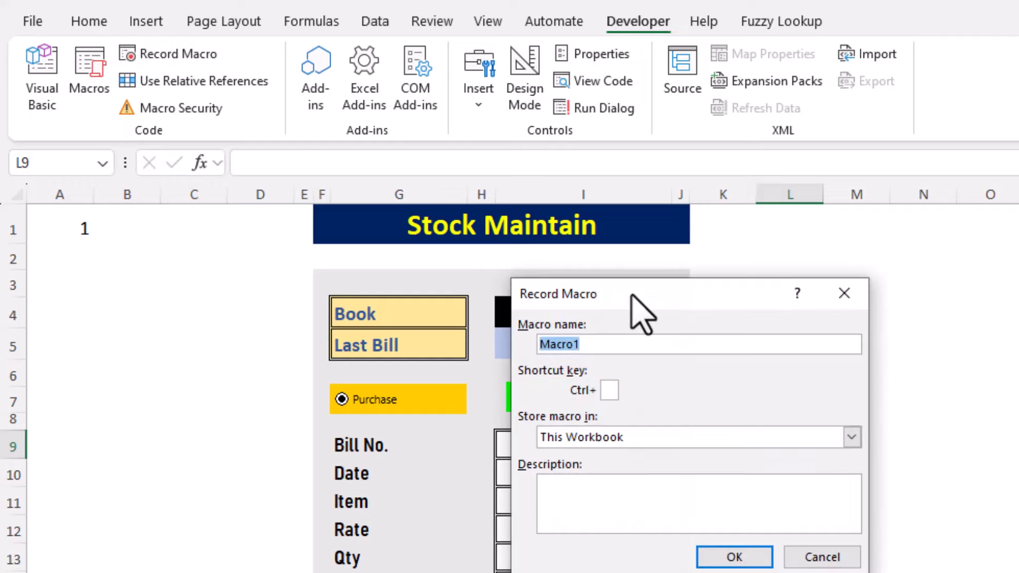
drag(632, 292, 625, 247)
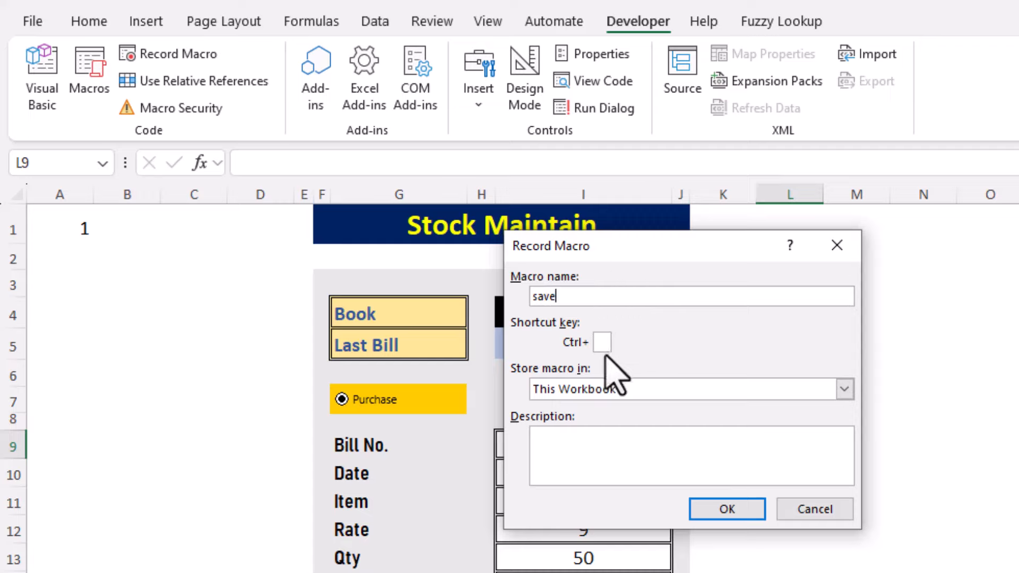
click(726, 510)
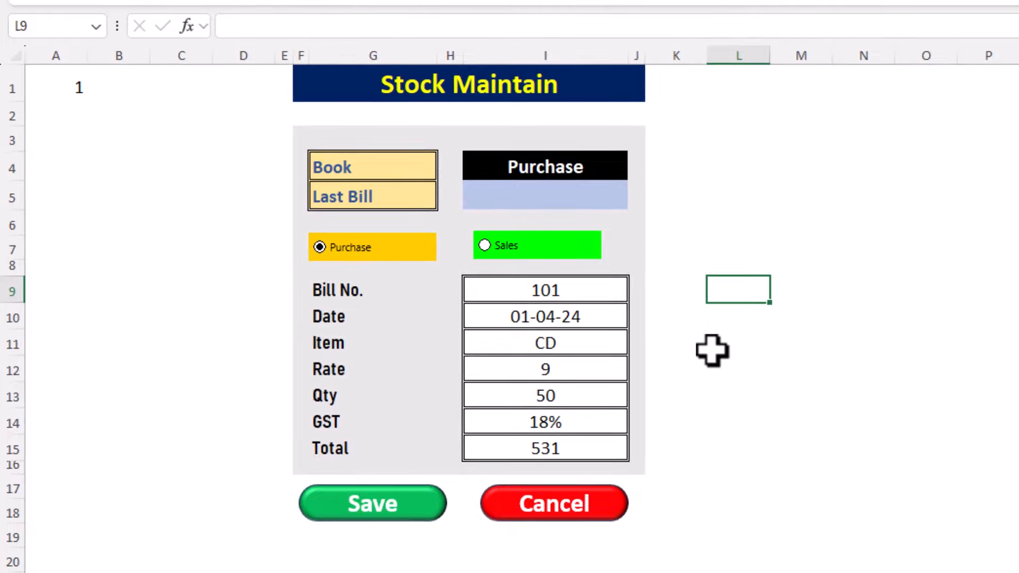
Select the form cells I9 to I15 one by one, from Bill No. to Total, and copy them.
click(561, 291)
ctrl+click(555, 315)
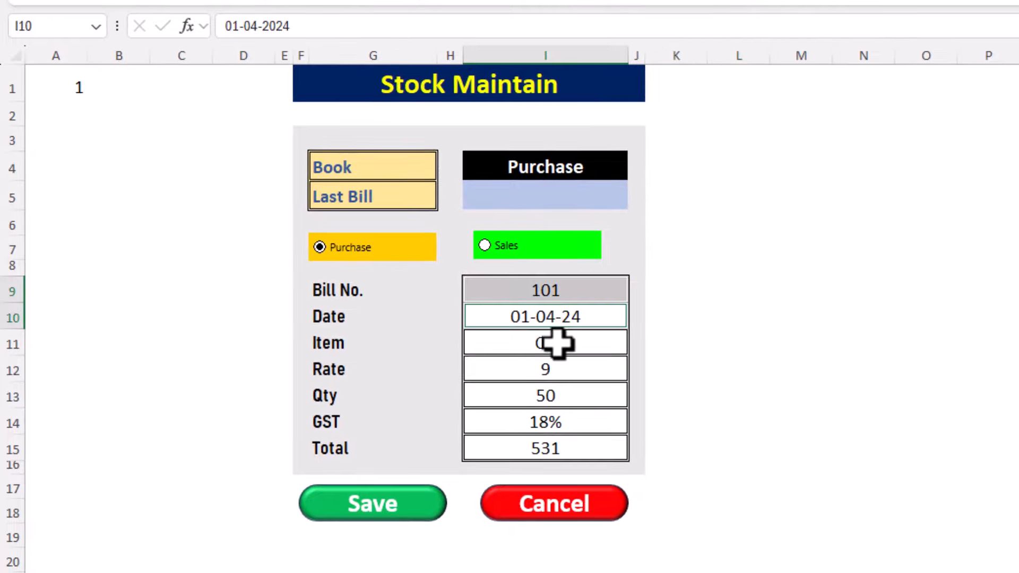
ctrl+click(556, 344)
ctrl+click(552, 371)
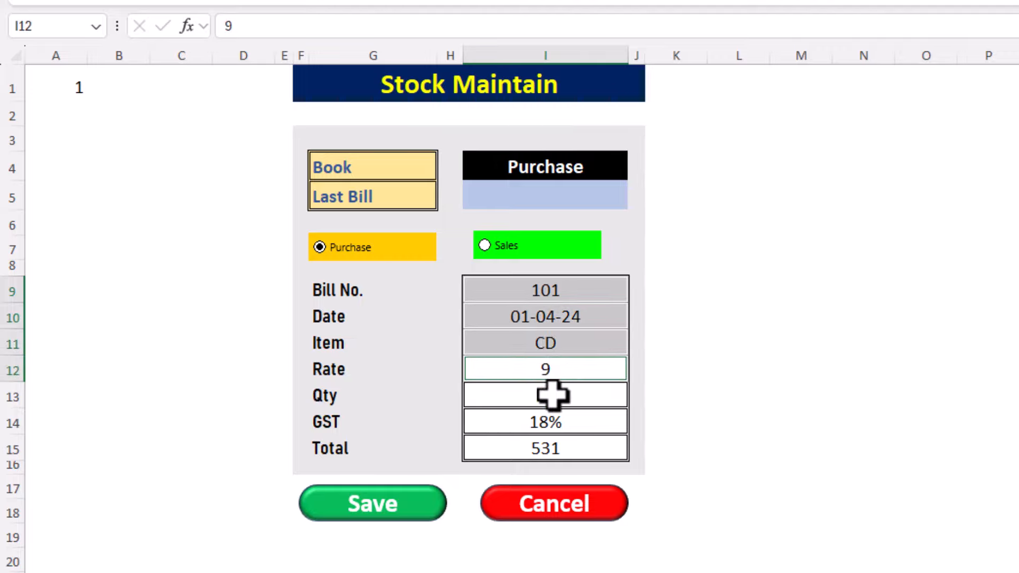
ctrl+click(552, 395)
ctrl+click(552, 422)
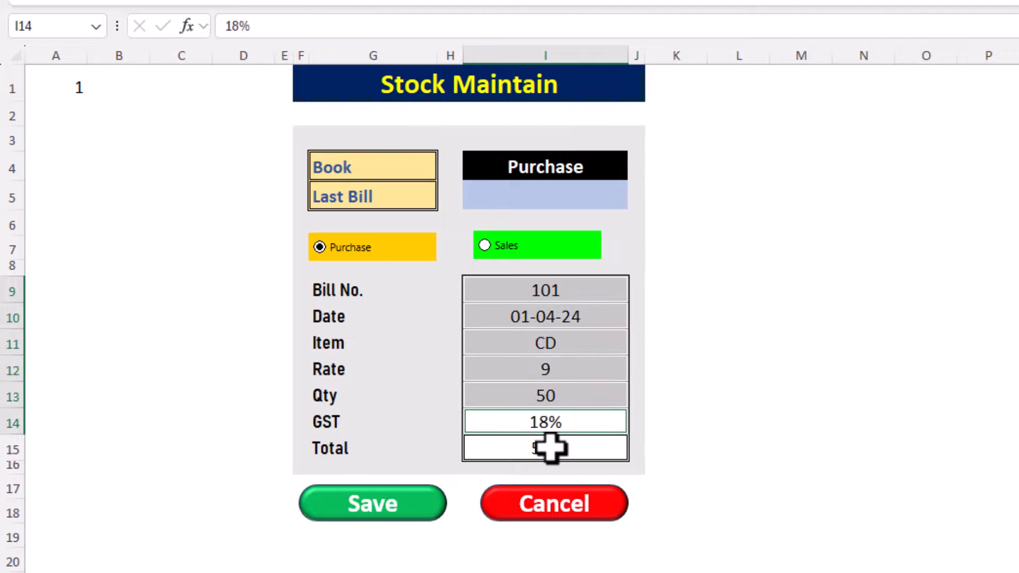
ctrl+click(551, 447)
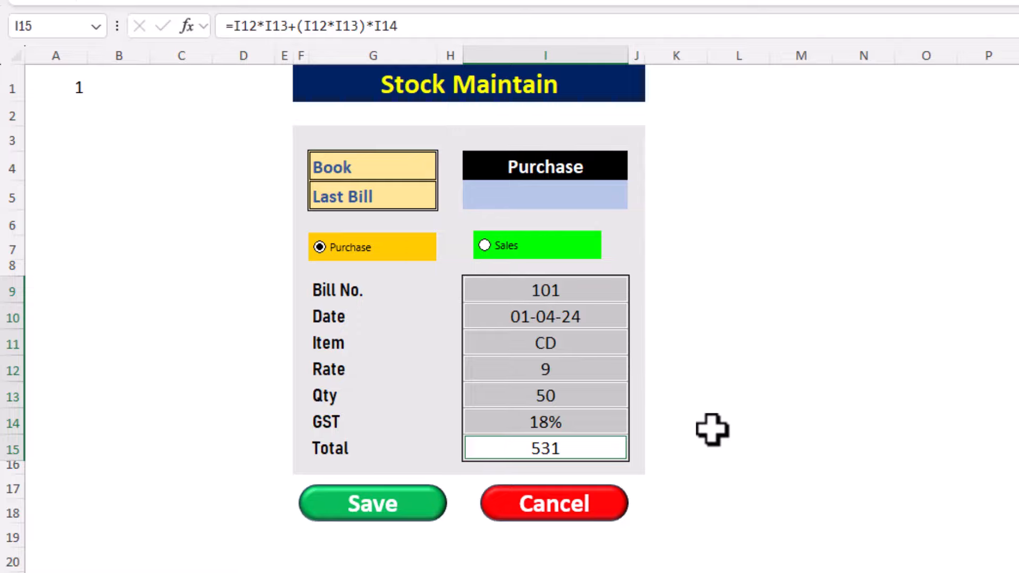
key(ctrl+c)
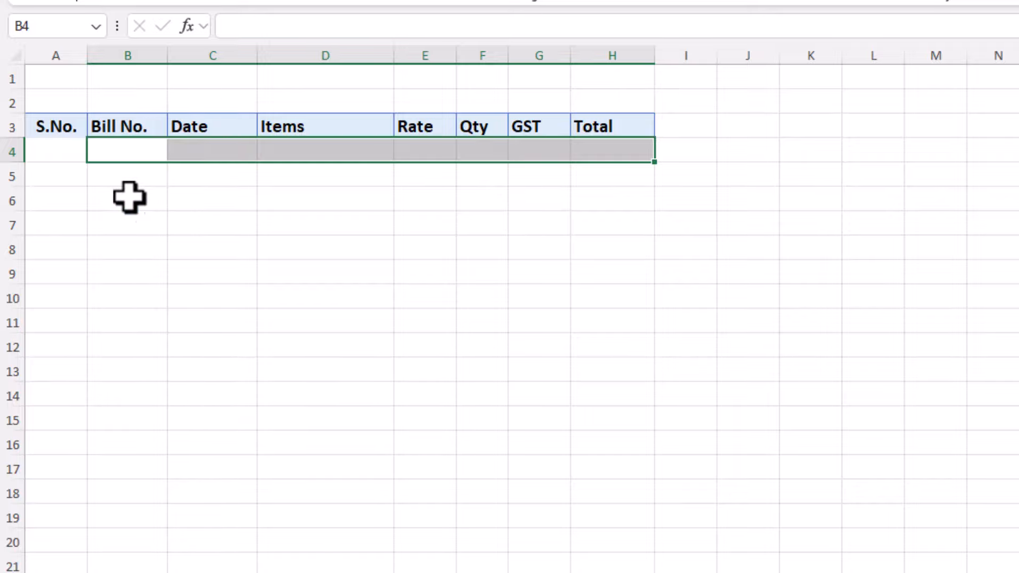
On the book sheet, jump up from B13 to the Bill No. header and move one cell down using relative references.
click(127, 368)
key(ctrl+Up)
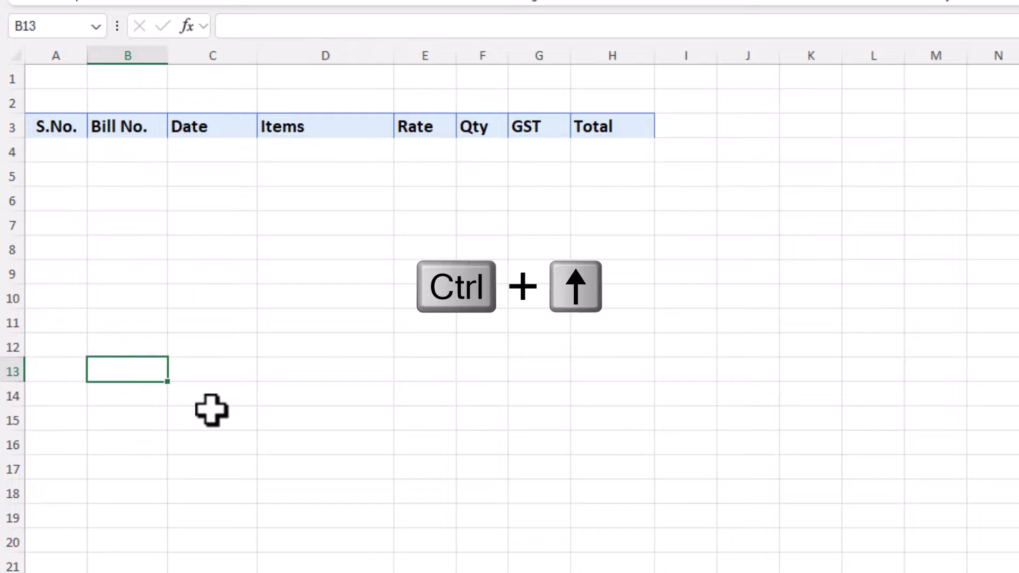
key(ctrl+Up)
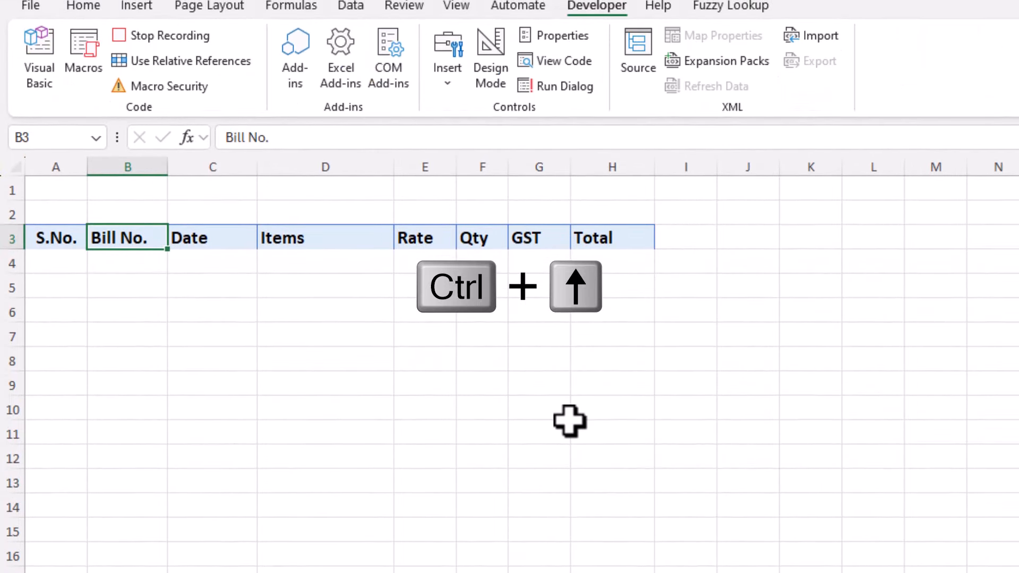
click(184, 61)
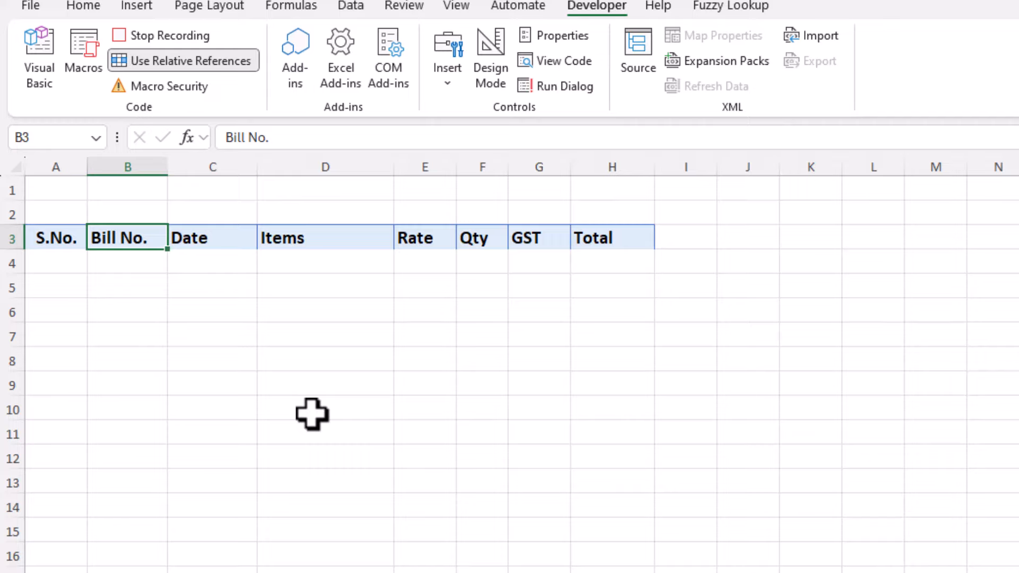
key(Down)
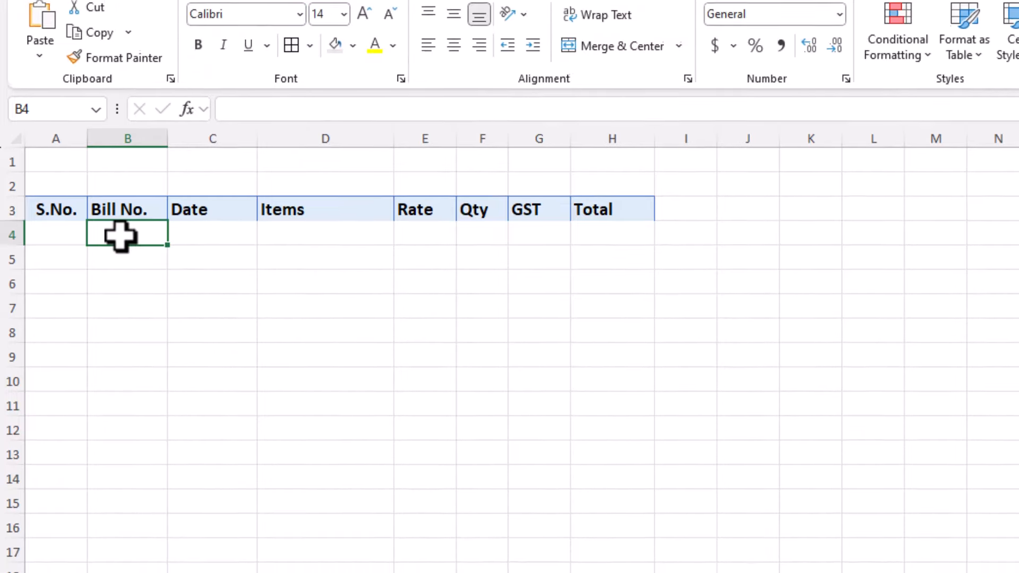
Paste the copied form values into the book row starting at B4 using Paste Special with Transpose.
right_click(120, 264)
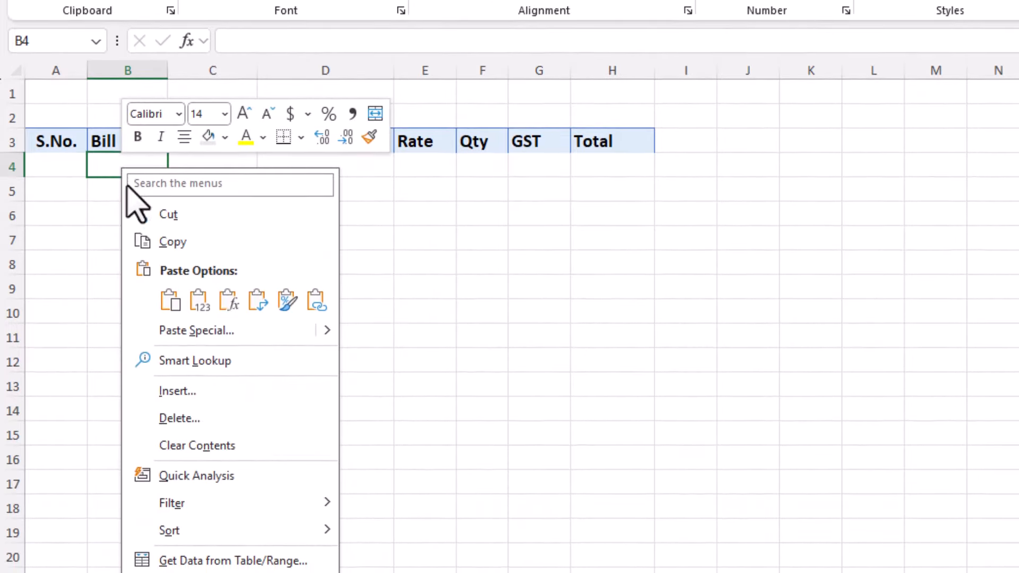
click(198, 334)
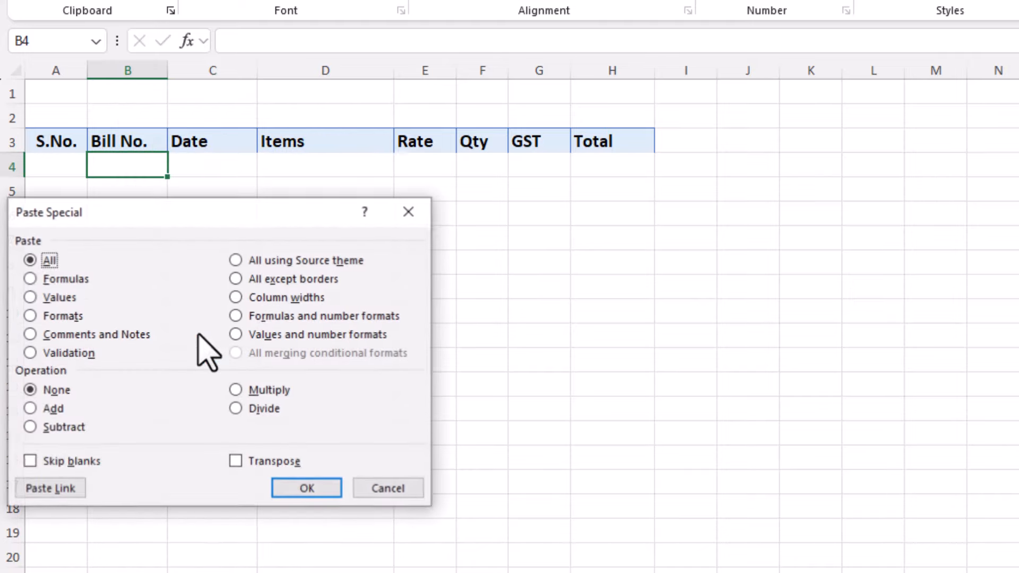
drag(178, 211, 426, 143)
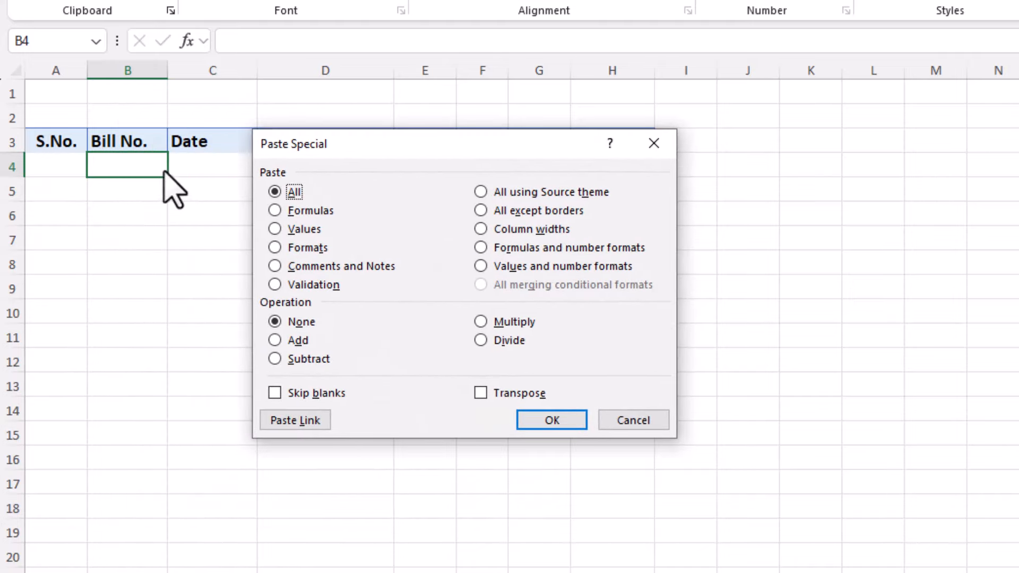
click(480, 393)
click(552, 420)
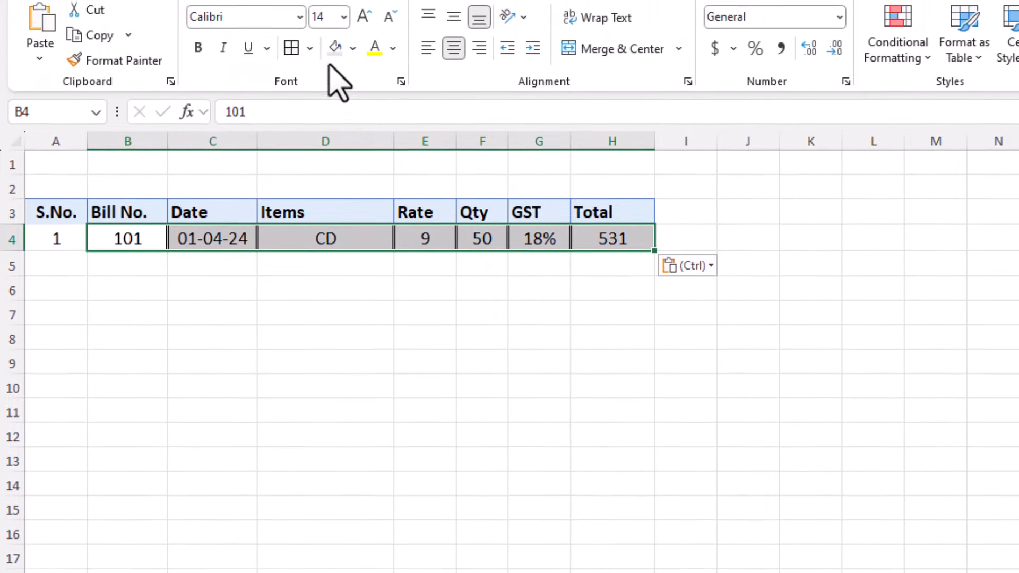
Apply All Borders to the pasted entry in B4:H4 and deselect the row.
click(309, 51)
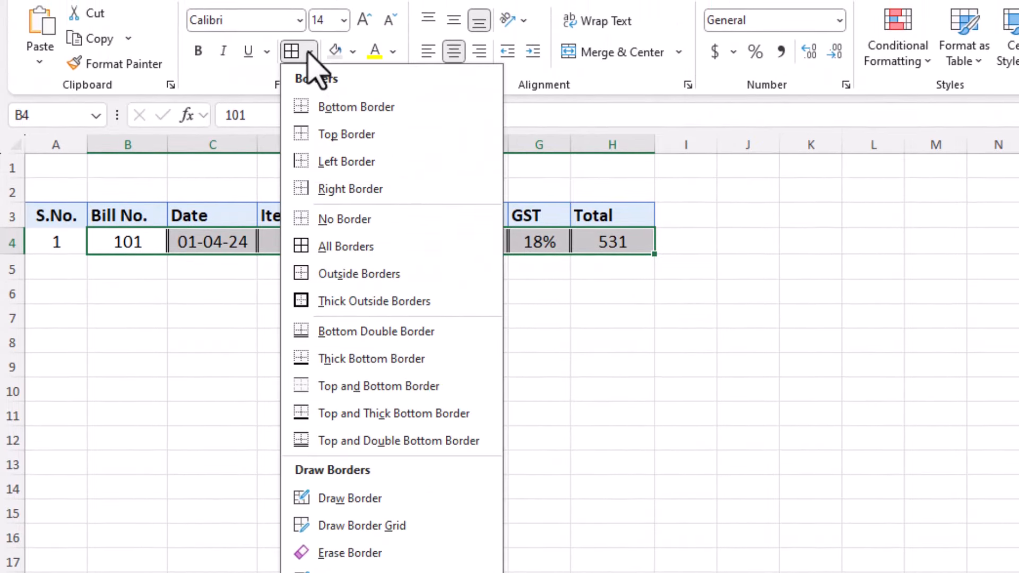
click(306, 246)
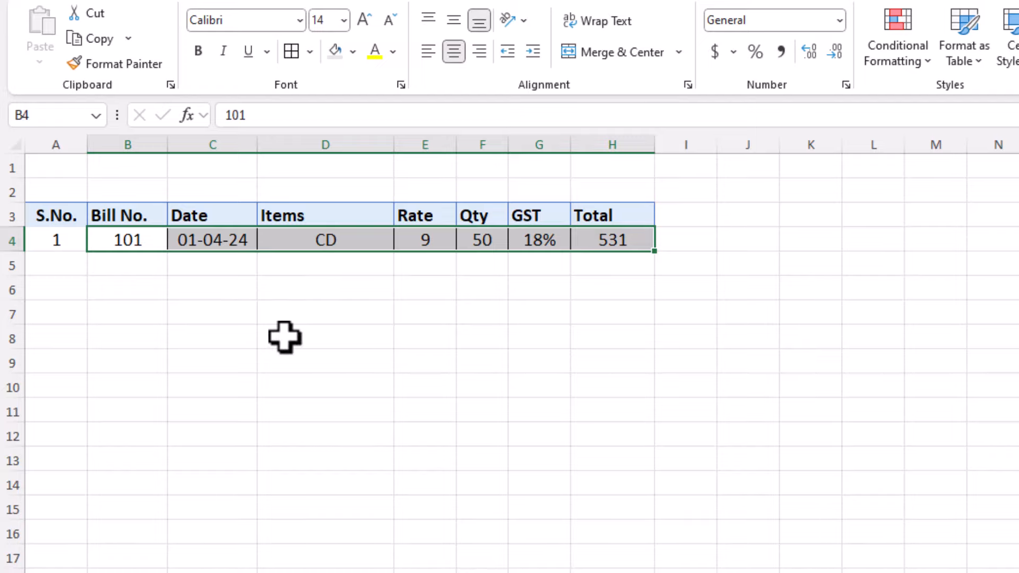
click(128, 309)
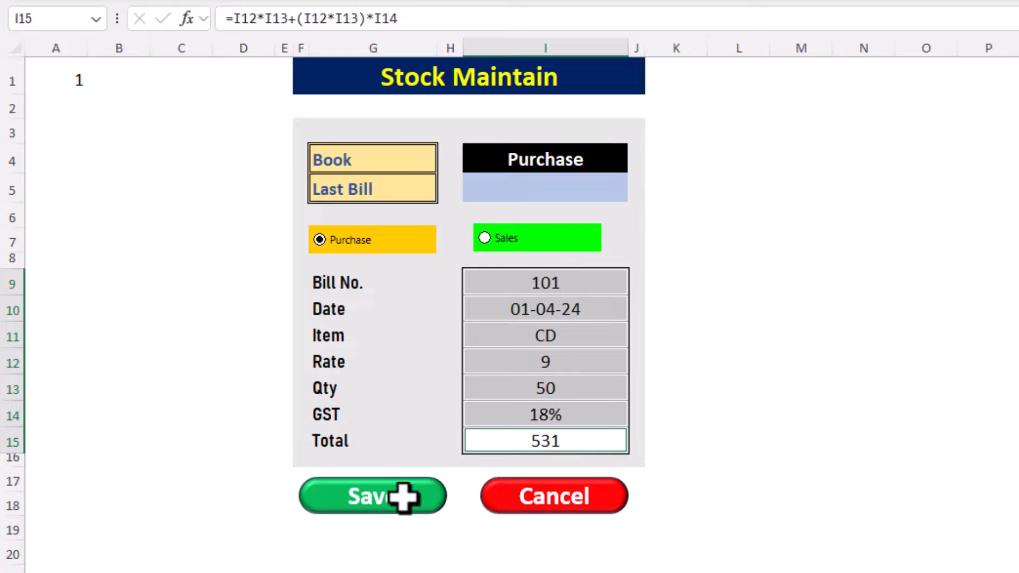
Clear the form's Bill No., Date, Item, Rate and Qty cells (I9 to I13) and select the Bill No. cell.
click(556, 289)
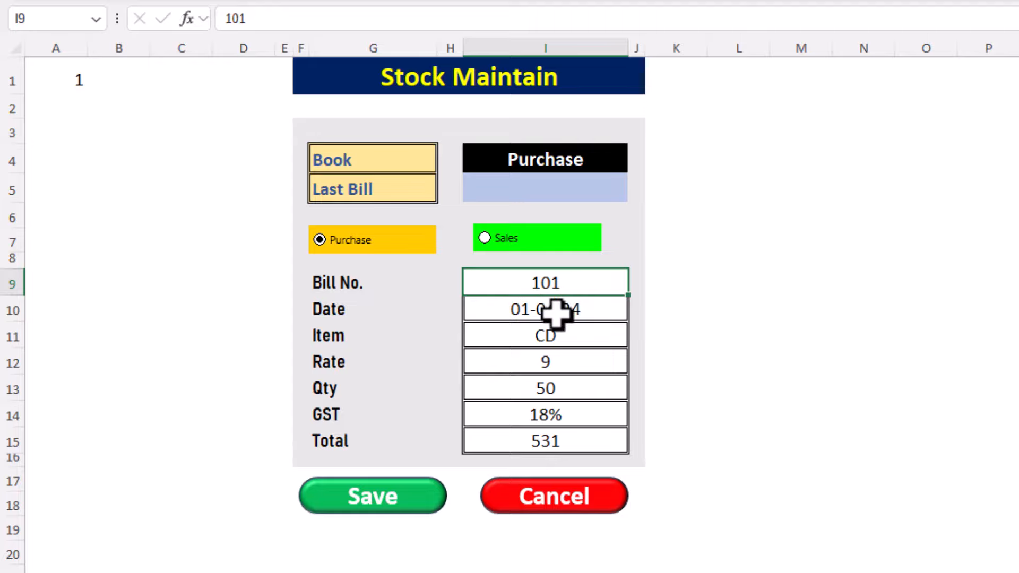
click(555, 314)
click(552, 340)
click(550, 361)
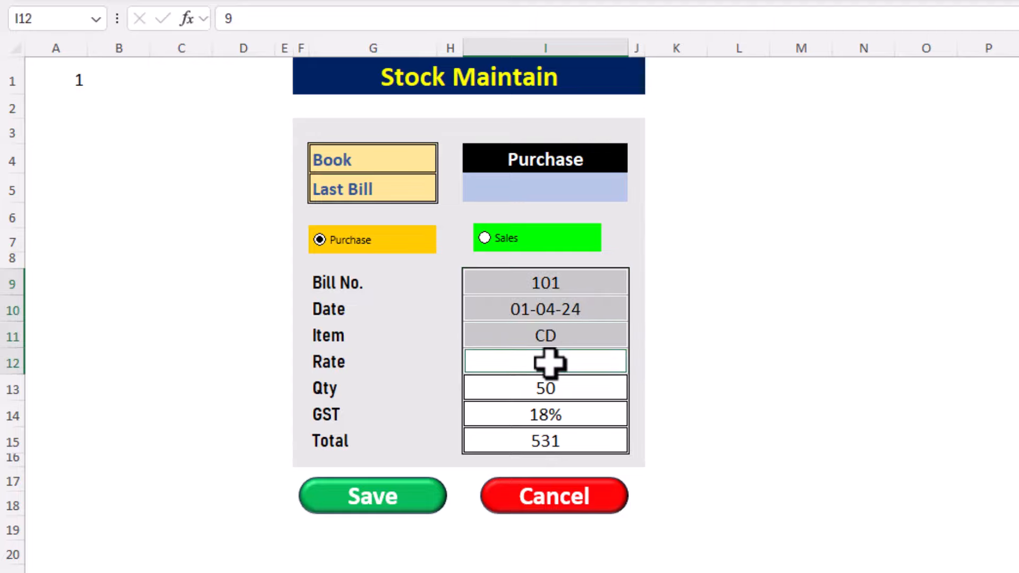
click(547, 388)
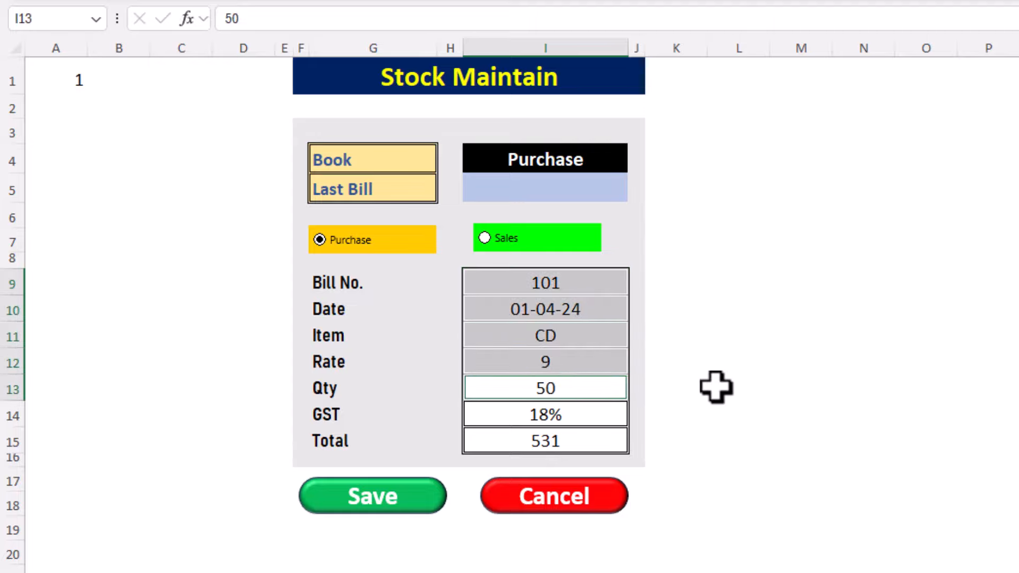
key(Delete)
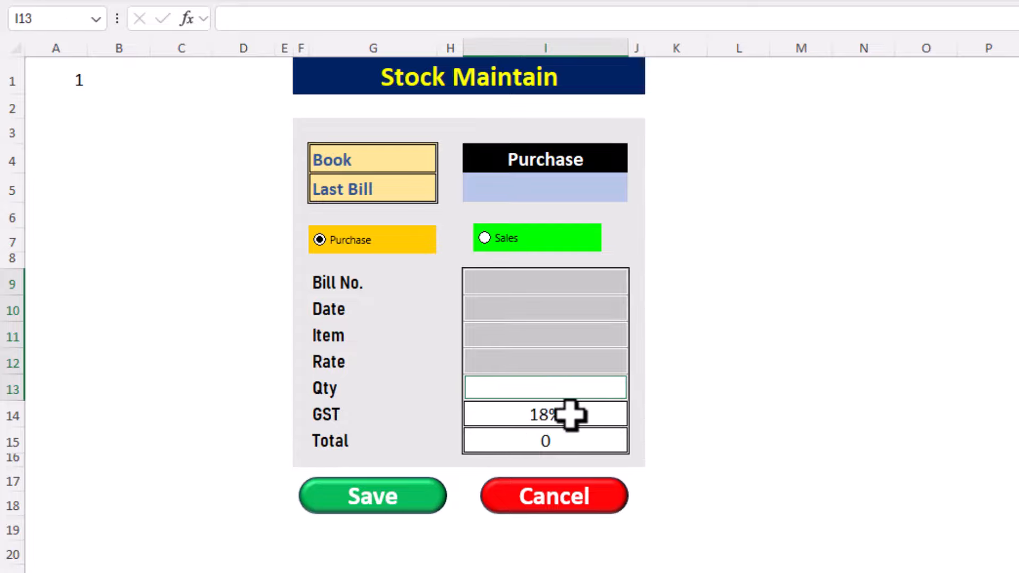
click(538, 281)
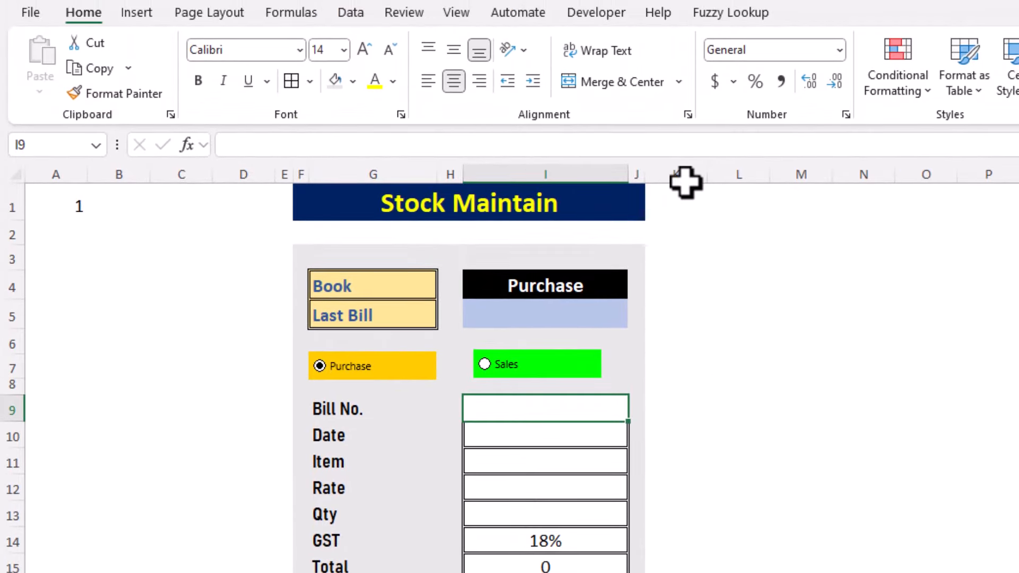
Stop the macro recording and select the Sales option on the form.
click(594, 14)
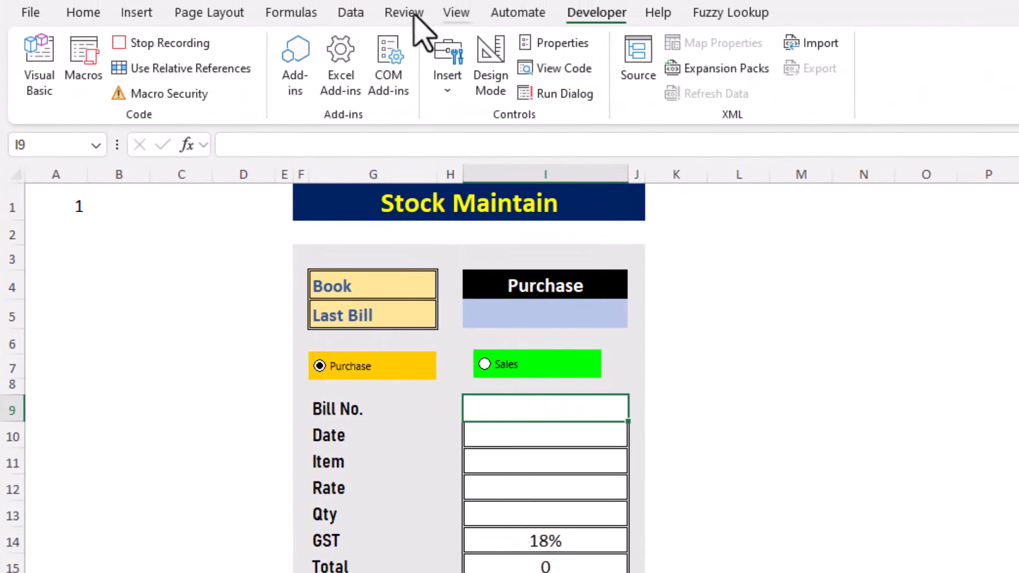
click(162, 43)
click(83, 12)
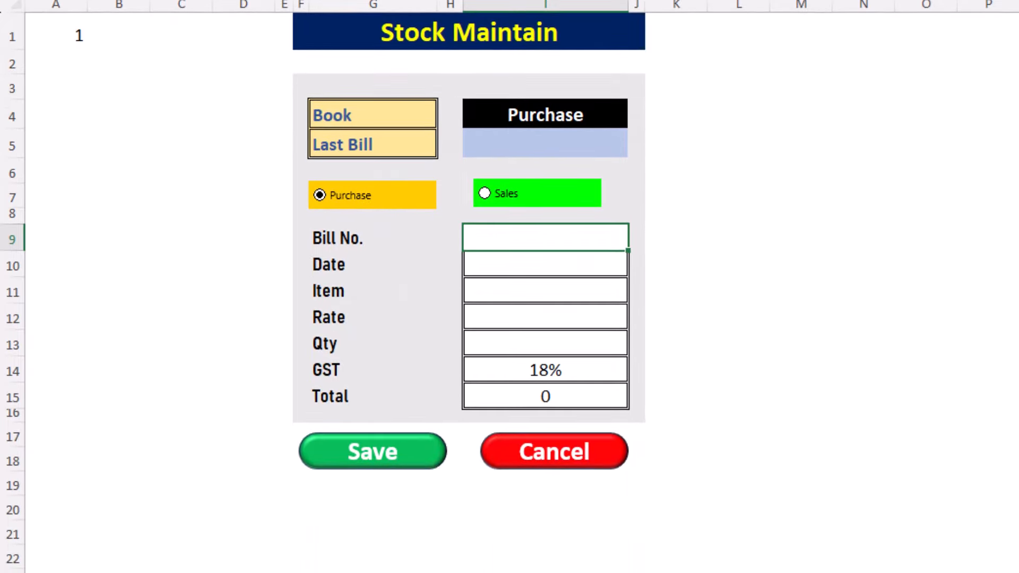
click(506, 193)
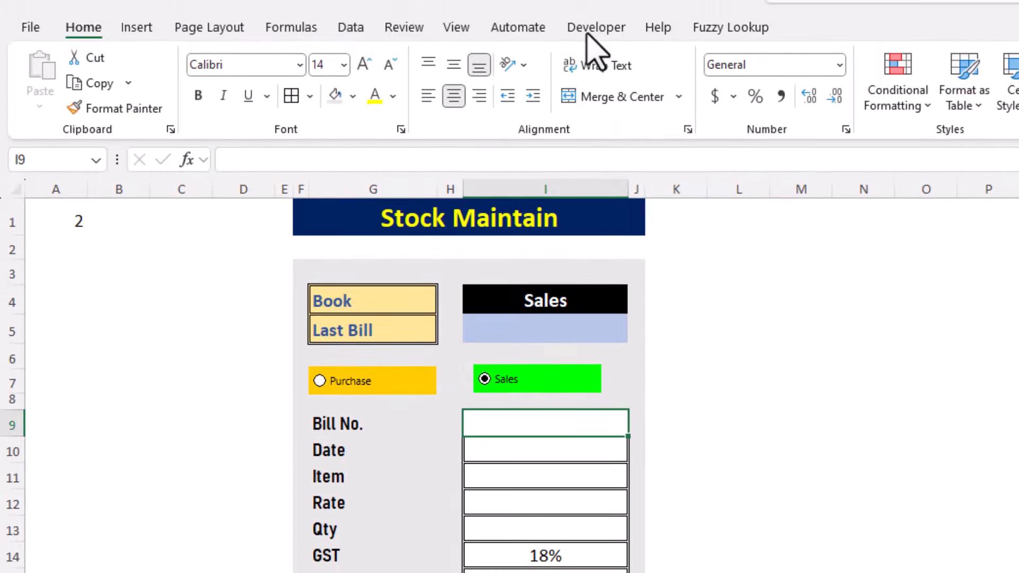
Open the recorded save macro for editing in the Visual Basic editor.
click(584, 30)
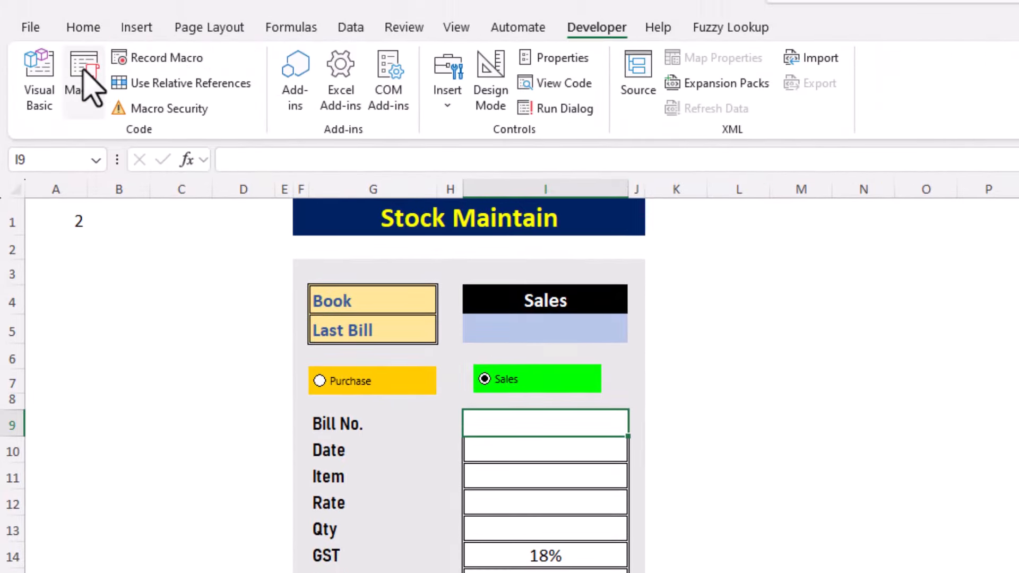
click(83, 74)
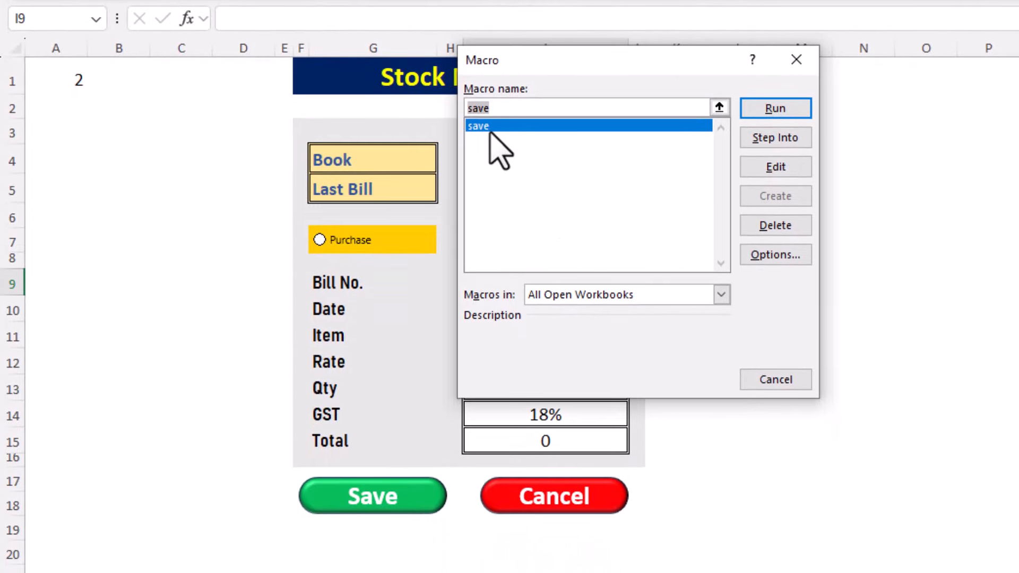
click(762, 171)
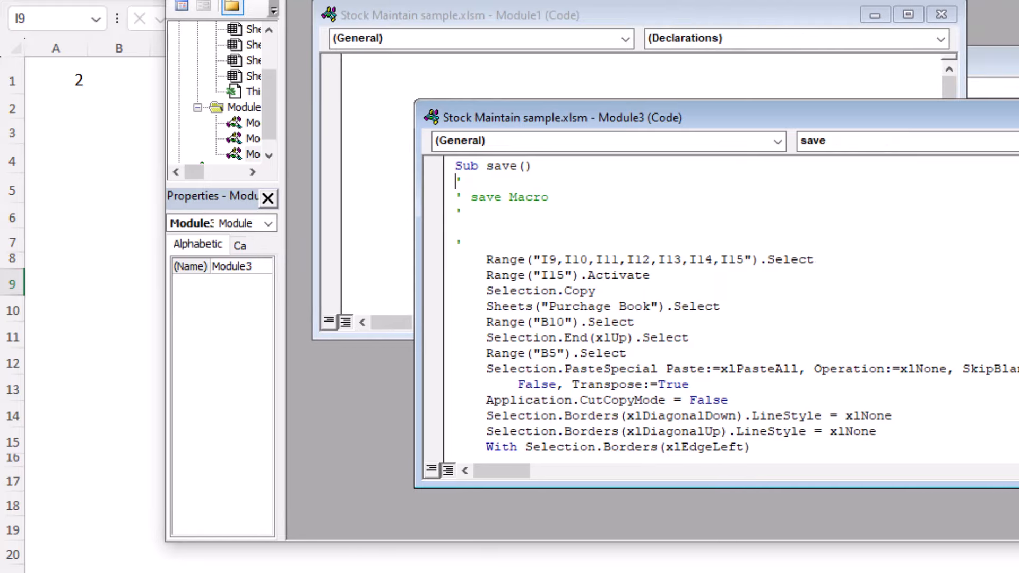
Close the other modules' code windows, then reposition the Module3 code window and extend its height.
click(941, 16)
click(941, 20)
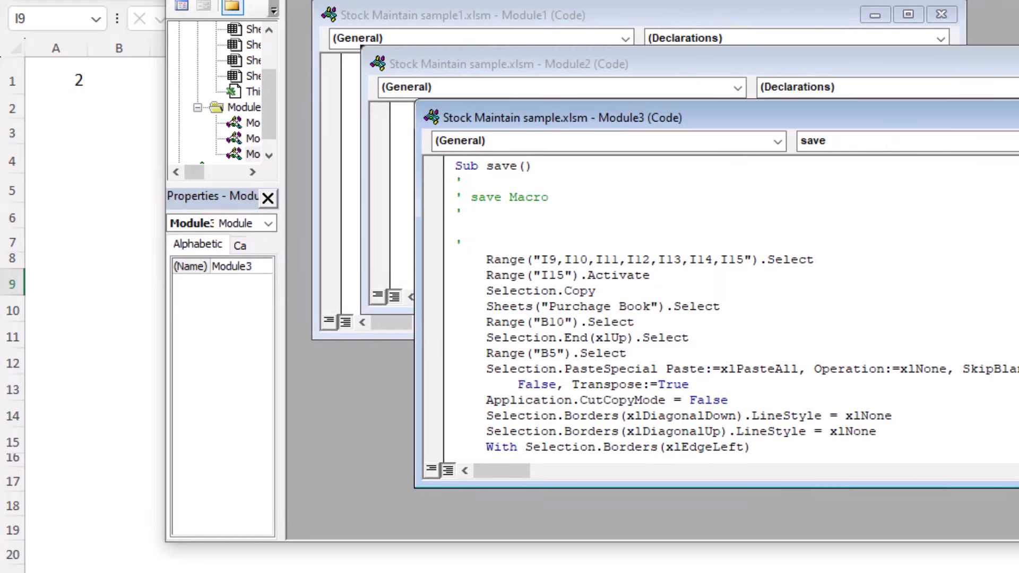
click(941, 15)
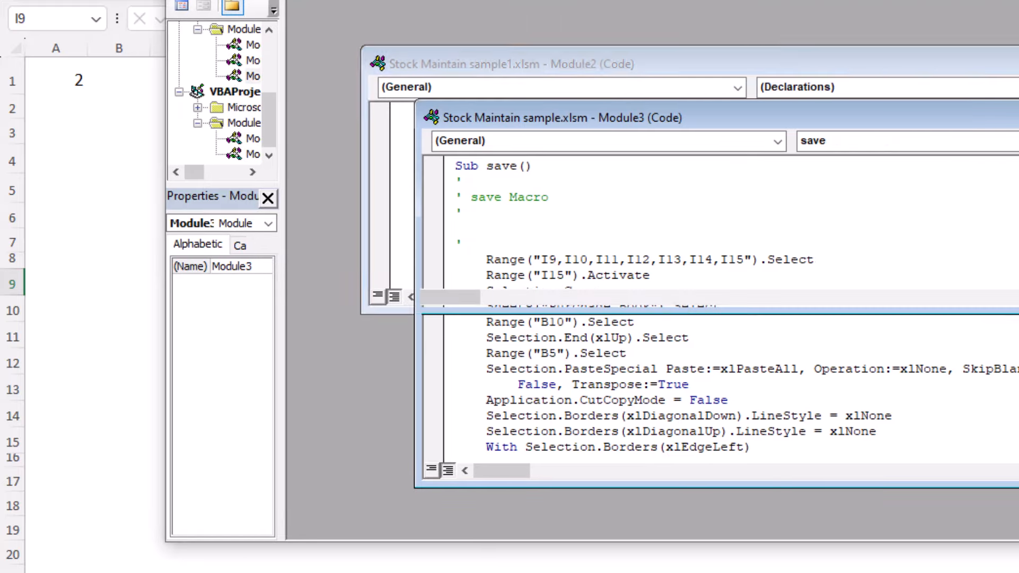
drag(866, 111, 743, 3)
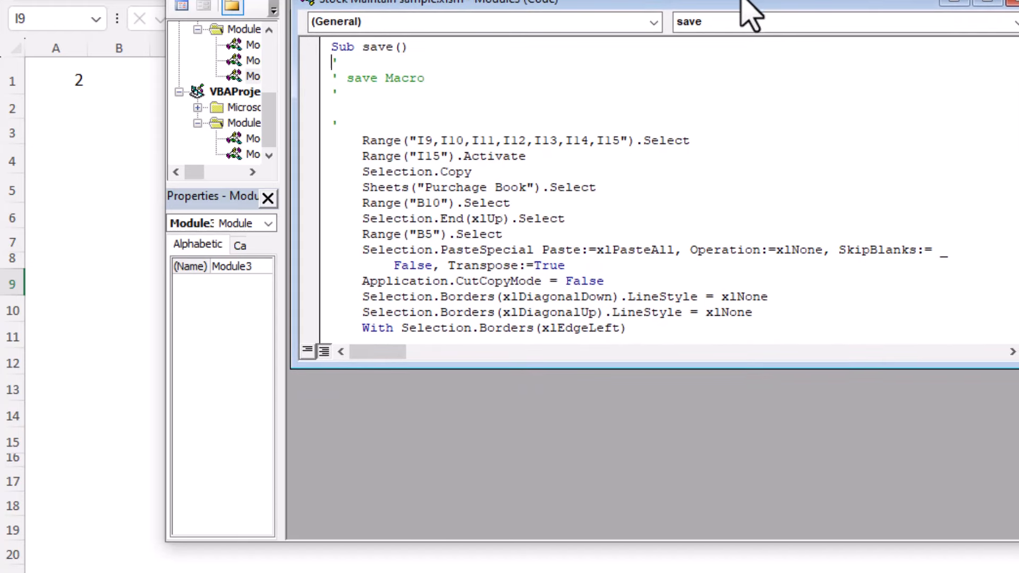
drag(857, 370, 857, 493)
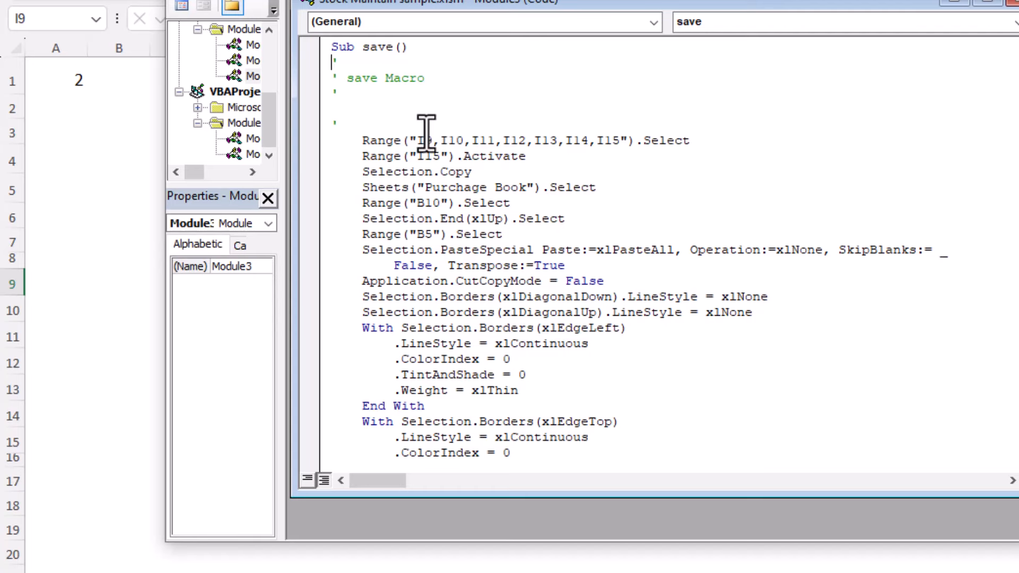
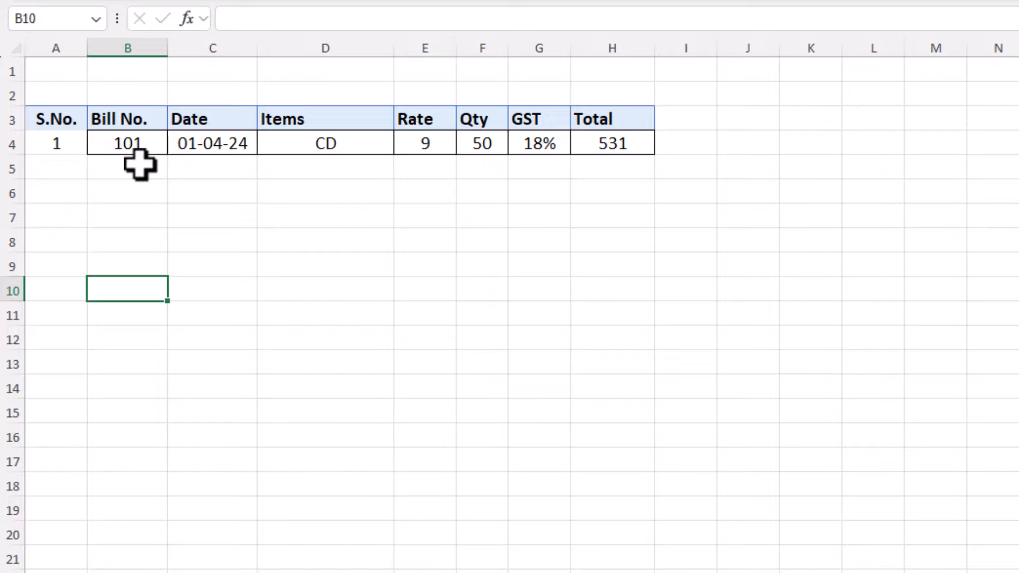
In the save macro, change the cell reference selected after the Purchage Book sheet to B1000.
click(118, 333)
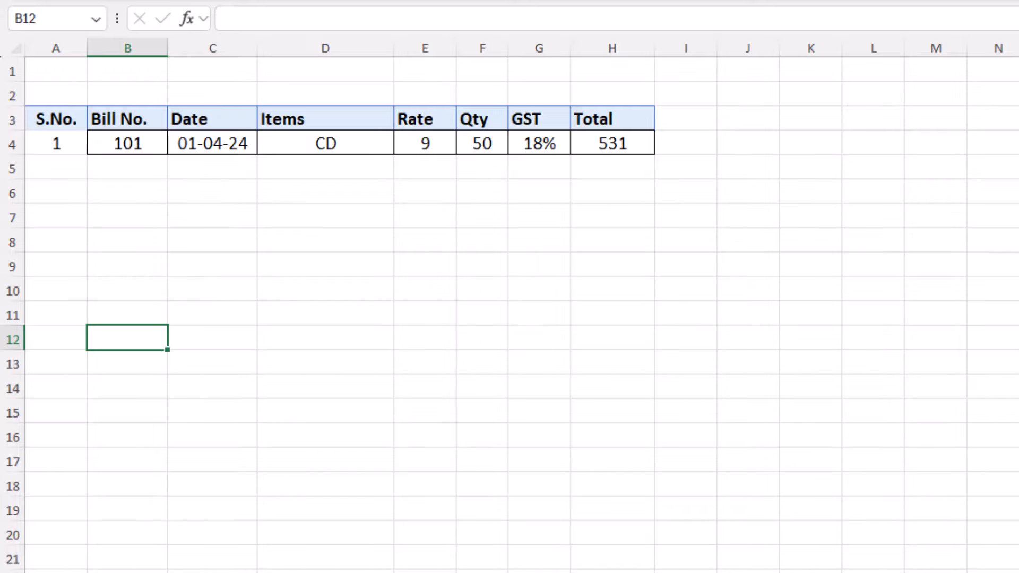
key(alt+F11)
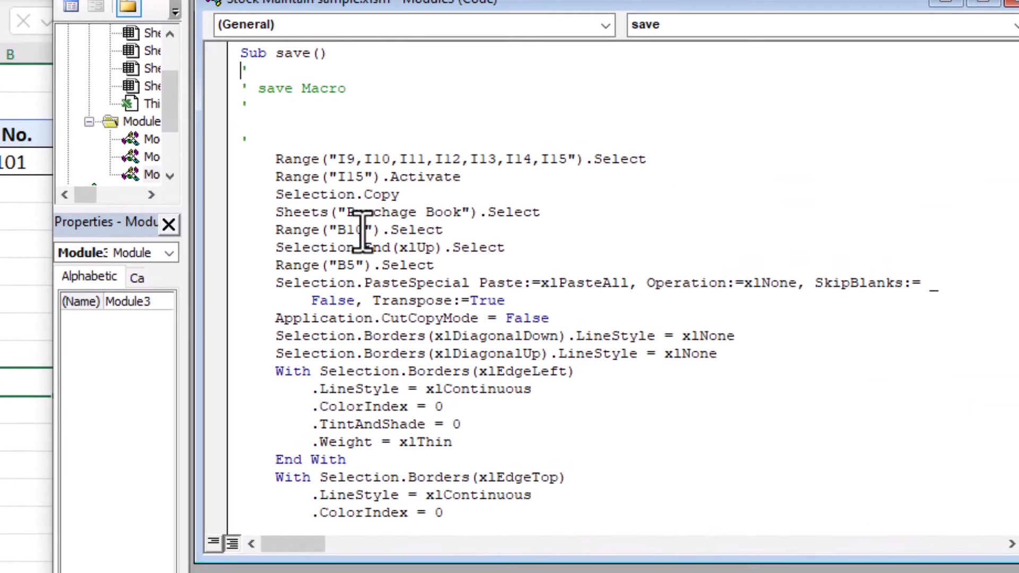
click(365, 230)
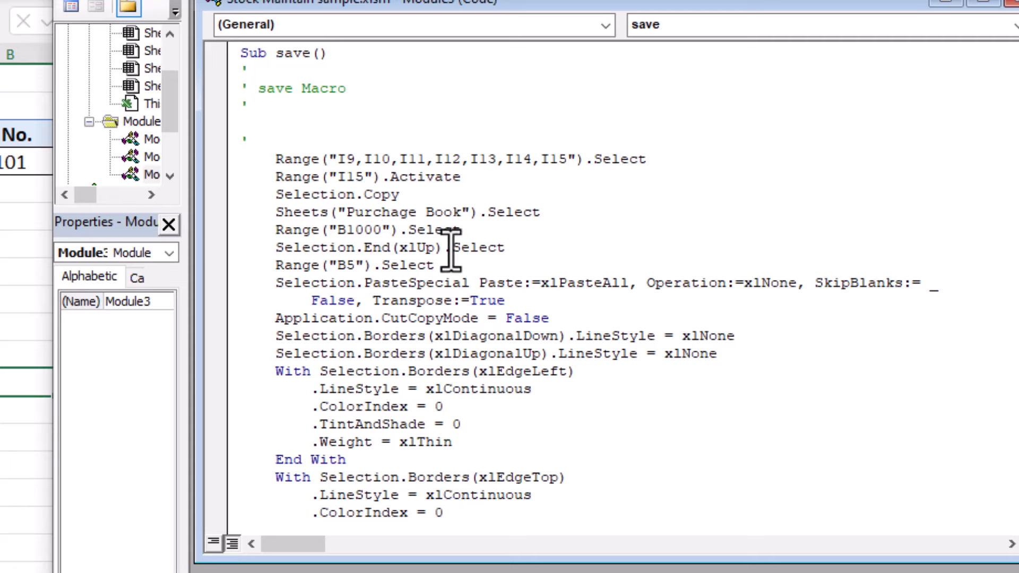
scroll(459, 354, down, 1)
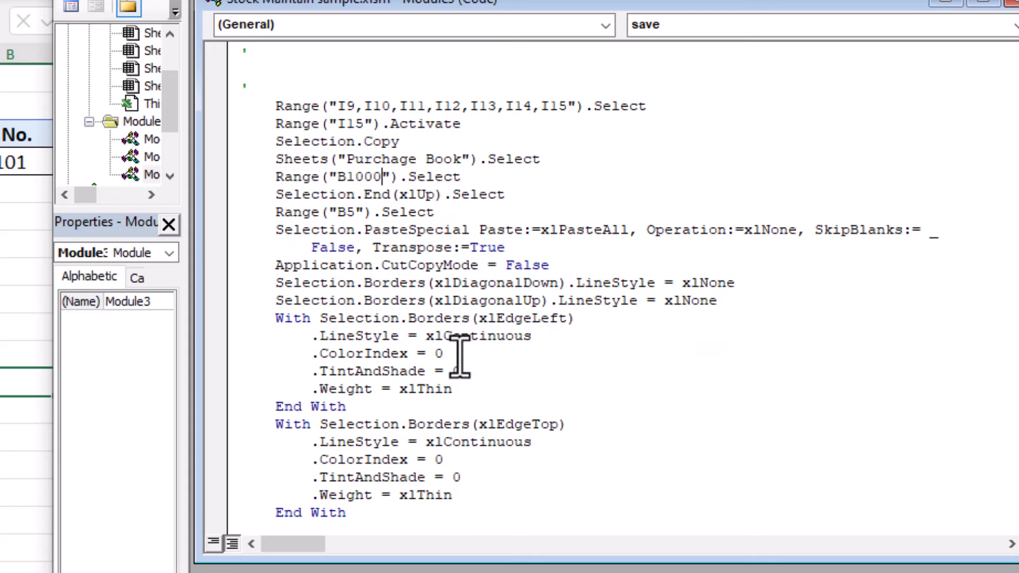
scroll(459, 354, up, 1)
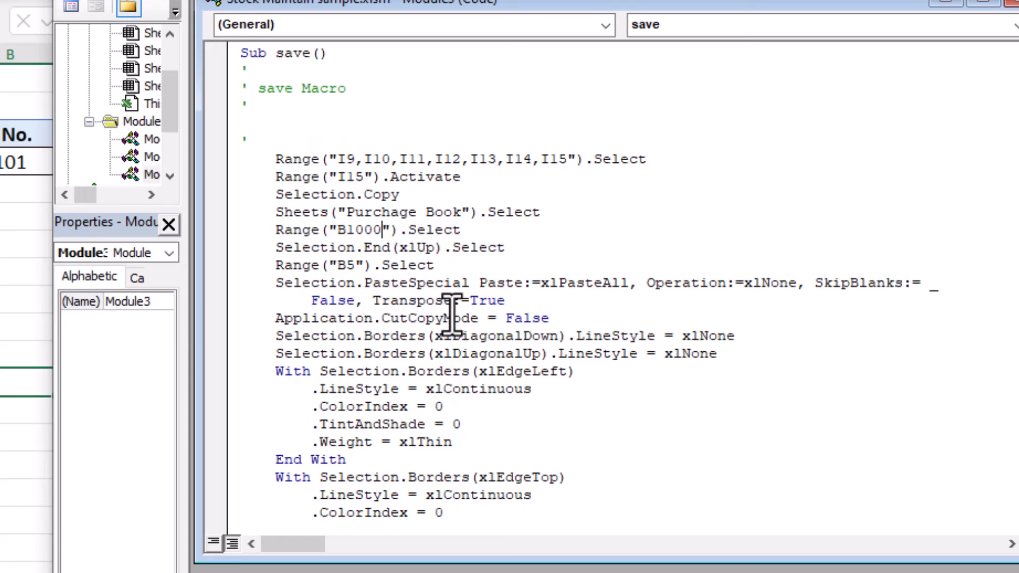
Insert the condition If Range("i4") = "Purchase" Then above the first Range selection line of the save macro.
click(283, 139)
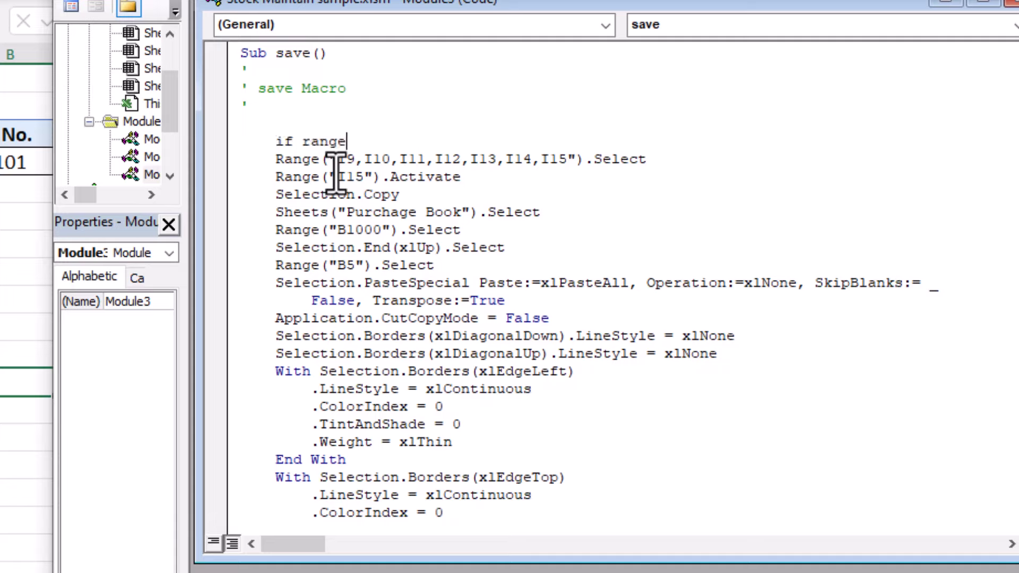
text(if range()
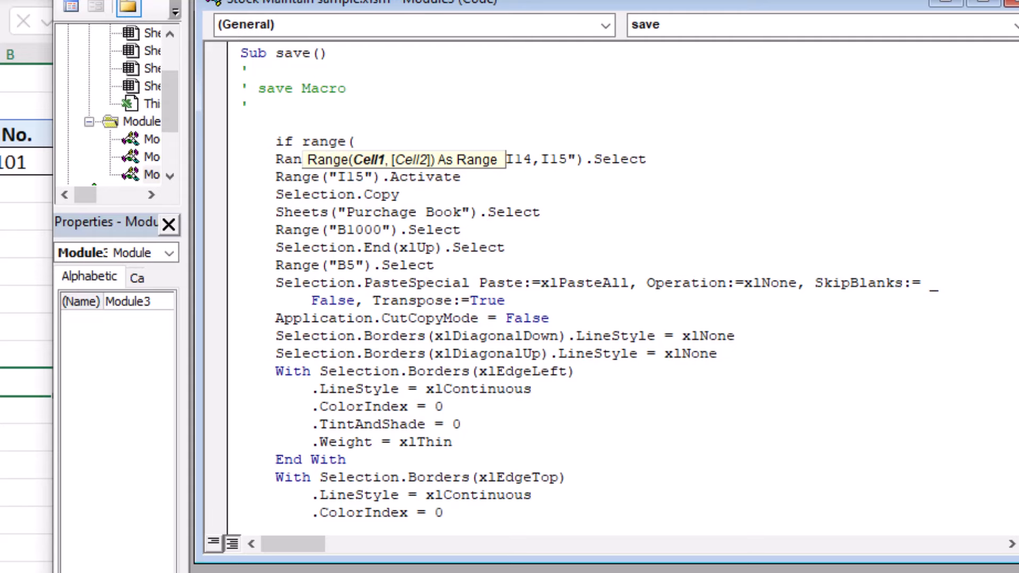
drag(372, 2, 673, 5)
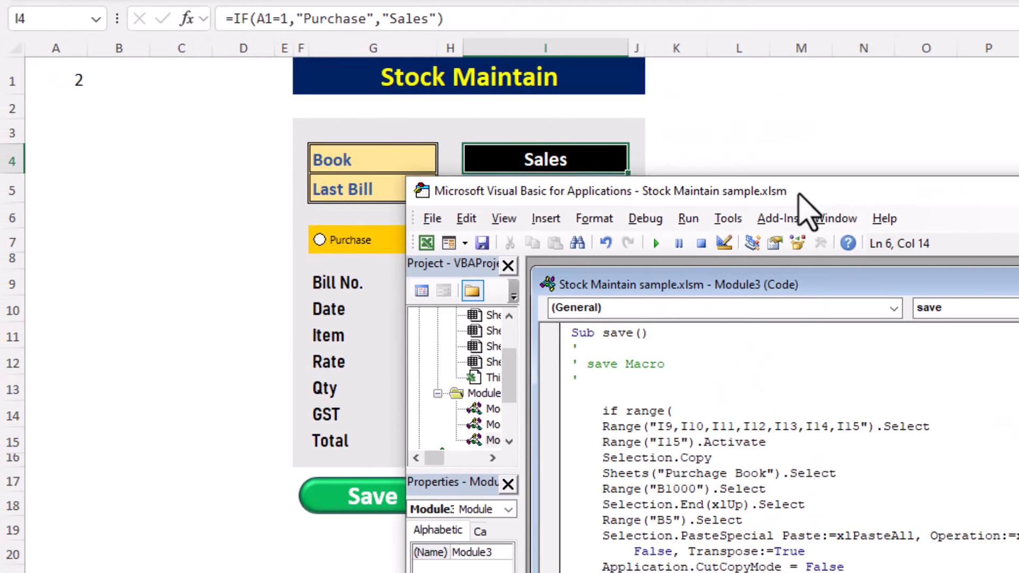
drag(808, 200, 947, 105)
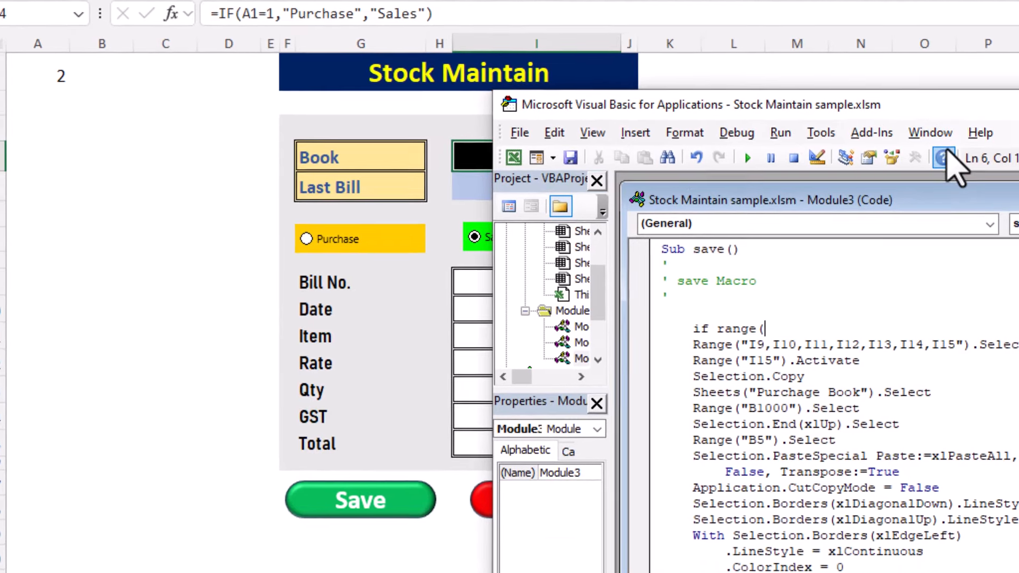
text("i4")="Purchase" then)
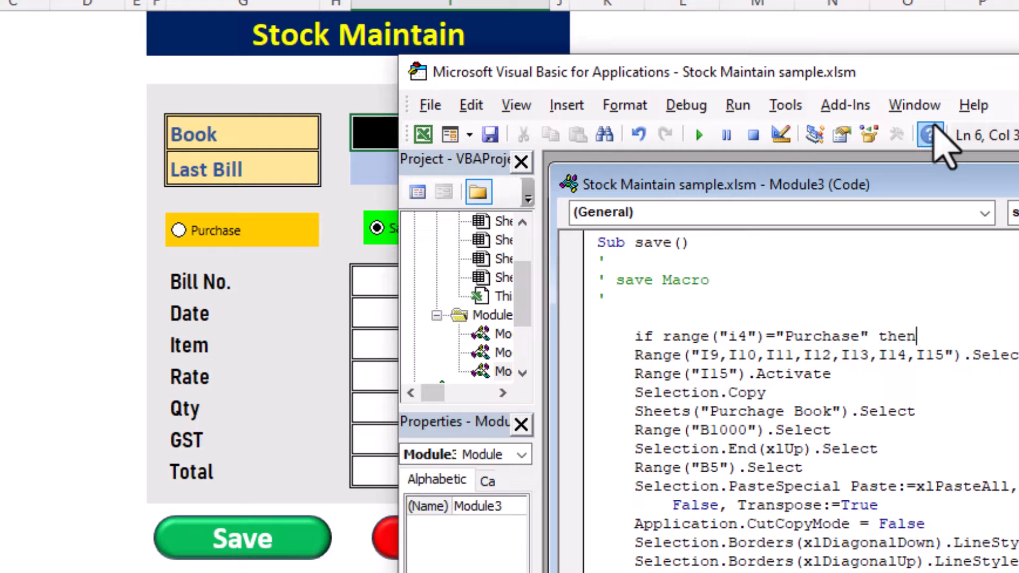
key(Down)
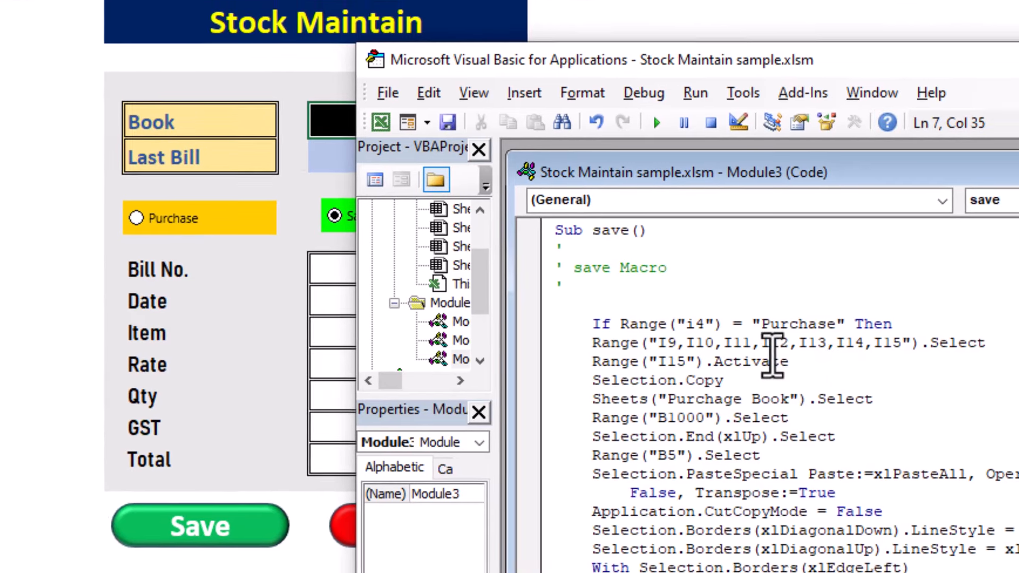
Add an Else line after the final Range("I9").Select statement, before End Sub.
scroll(772, 355, down, 5)
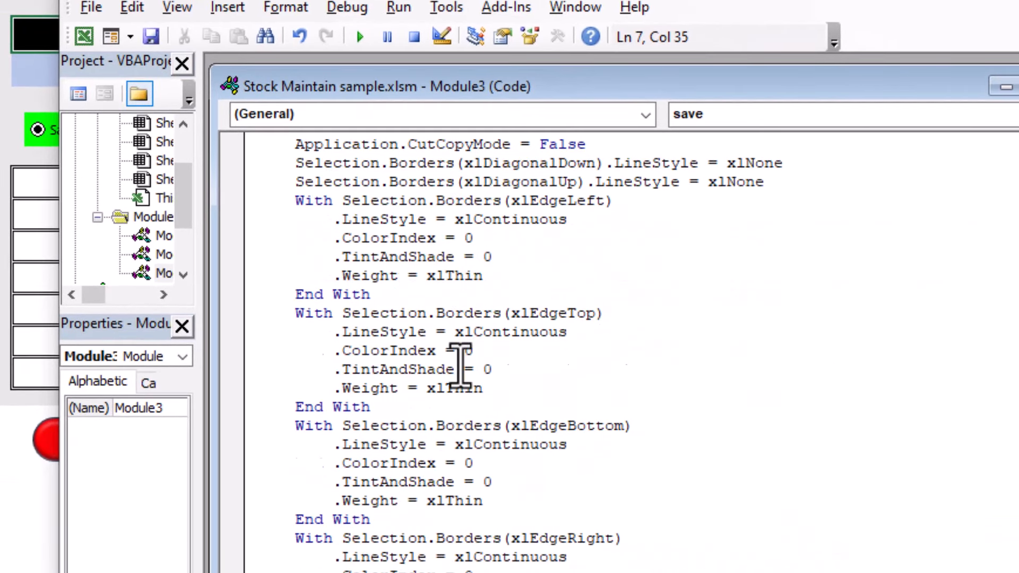
scroll(459, 366, down, 7)
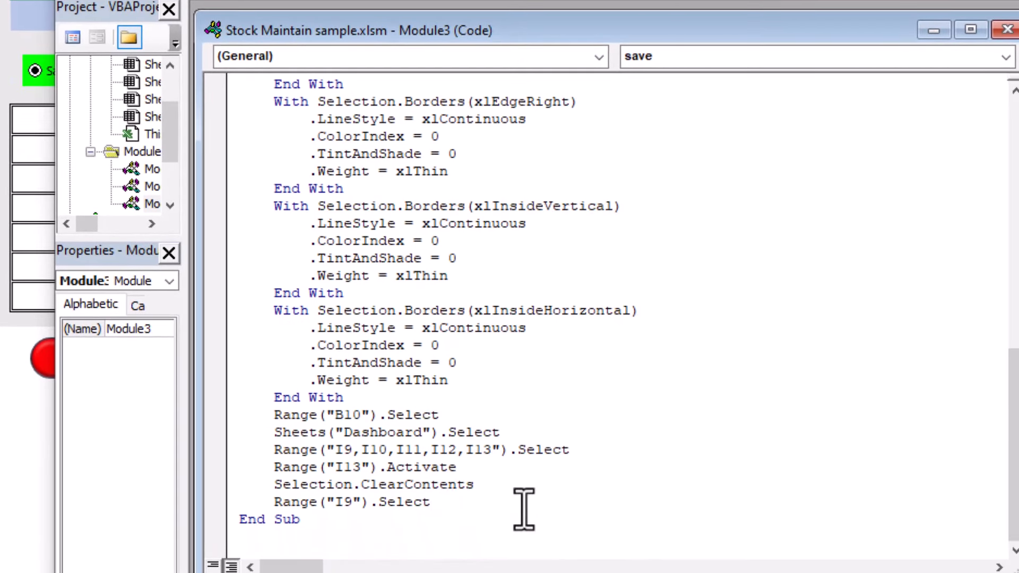
click(523, 510)
key(Return)
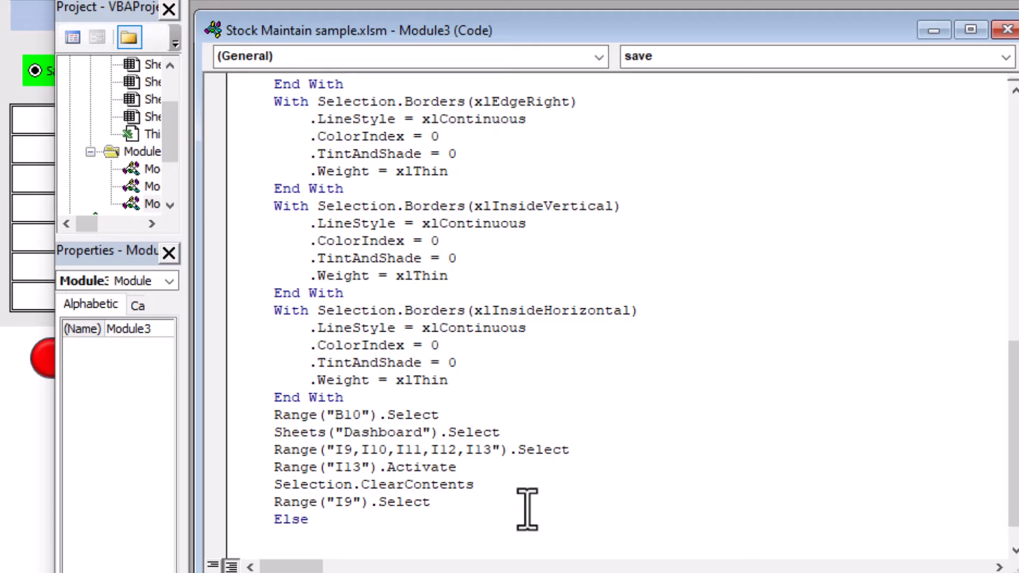
key(Down)
Copy all the statements between the If and Else lines and paste them below Else.
scroll(525, 478, up, 8)
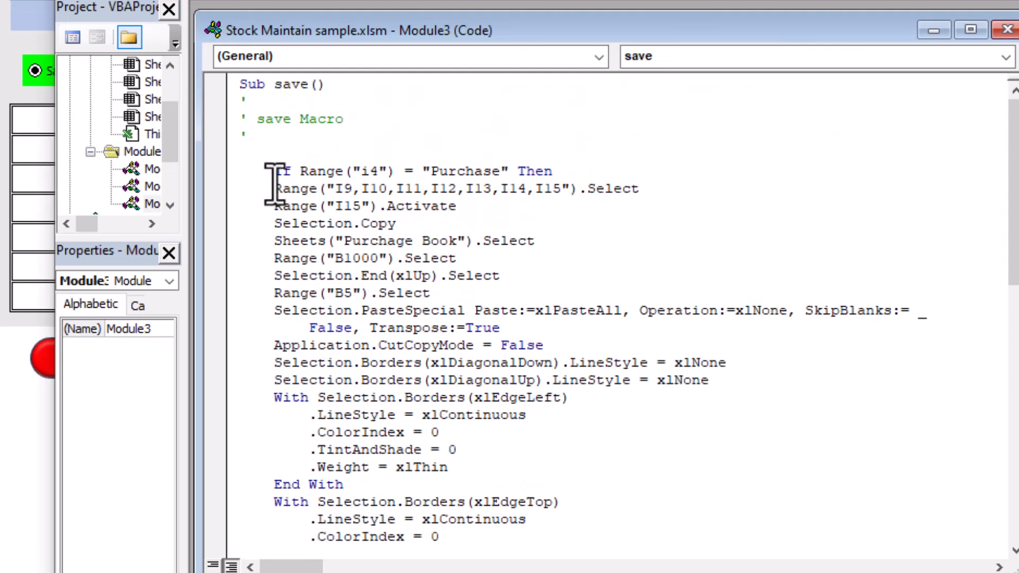
drag(273, 189, 511, 464)
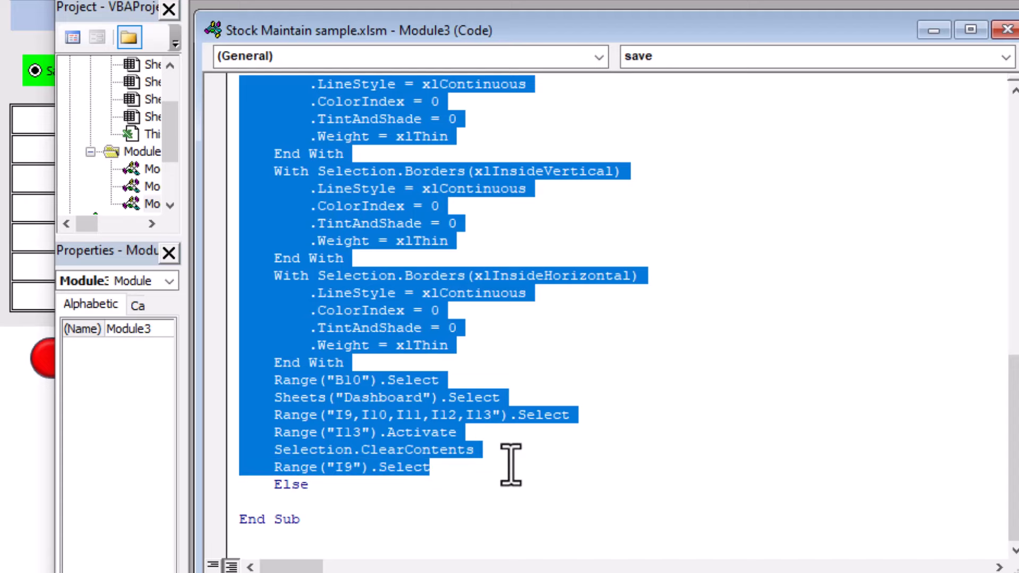
click(290, 502)
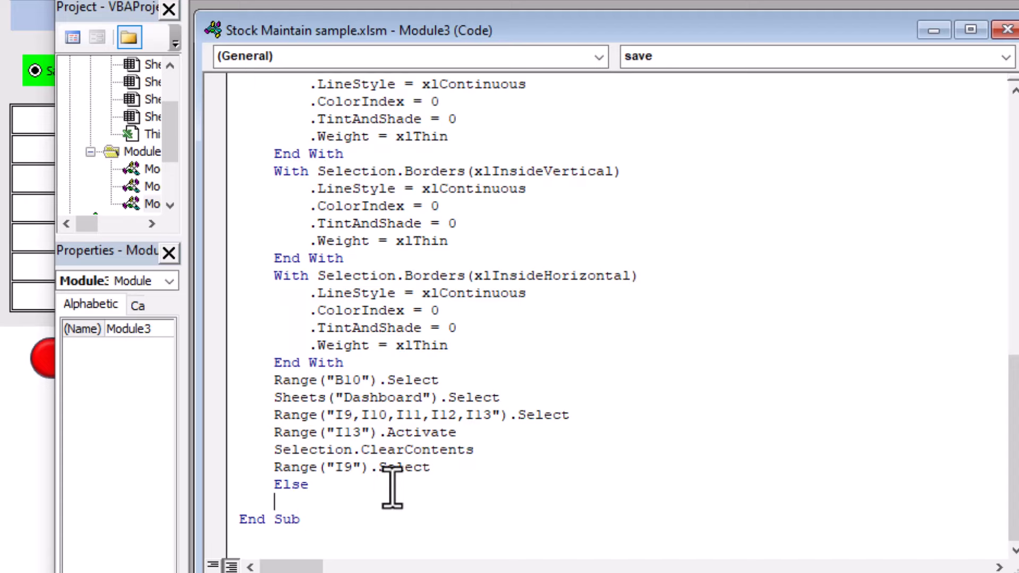
Review the save macro's original If block and the duplicated statements beneath Else.
scroll(392, 487, up, 9)
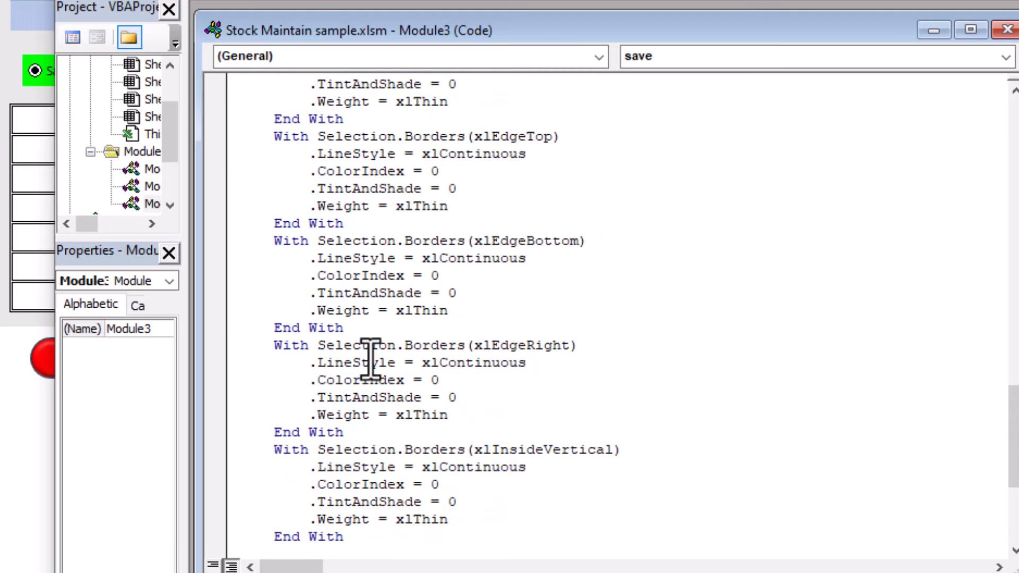
scroll(370, 358, up, 12)
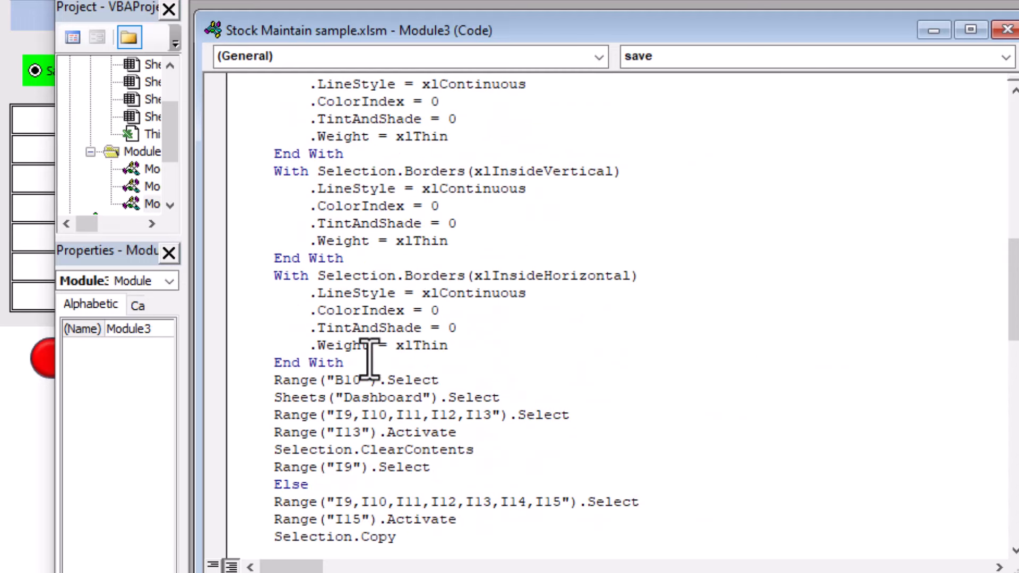
scroll(368, 360, up, 3)
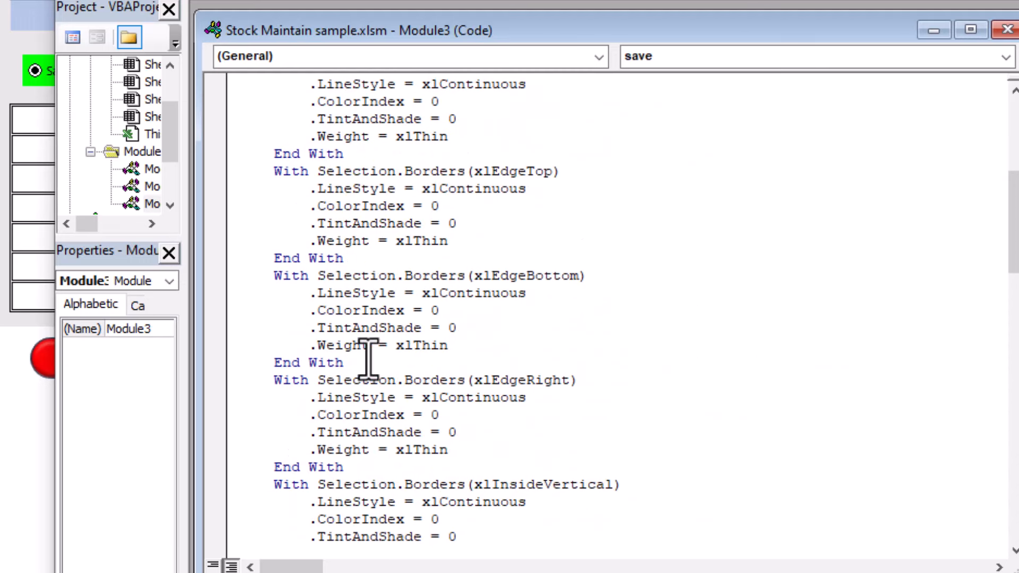
scroll(369, 359, up, 4)
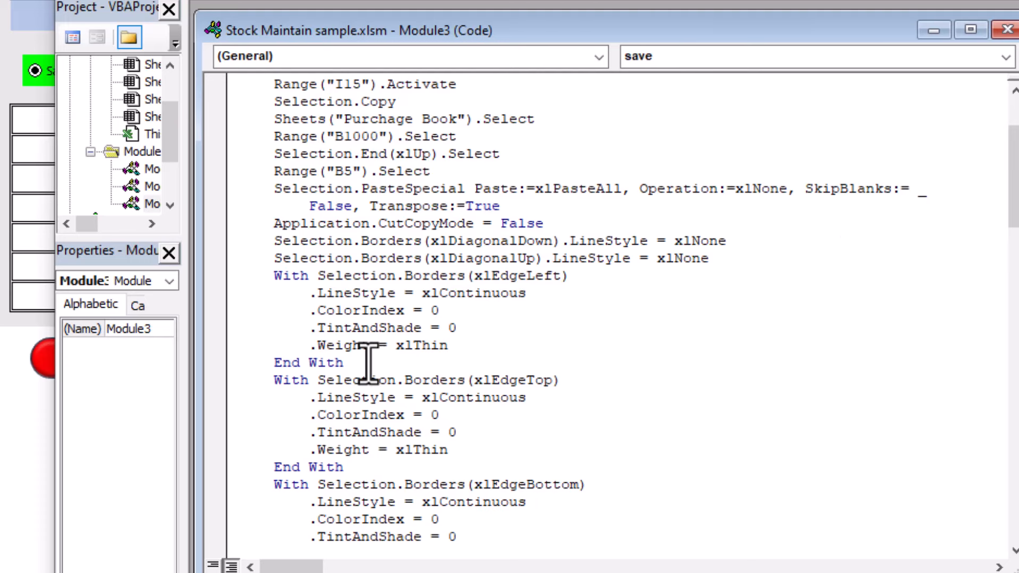
scroll(368, 363, up, 3)
scroll(367, 363, down, 20)
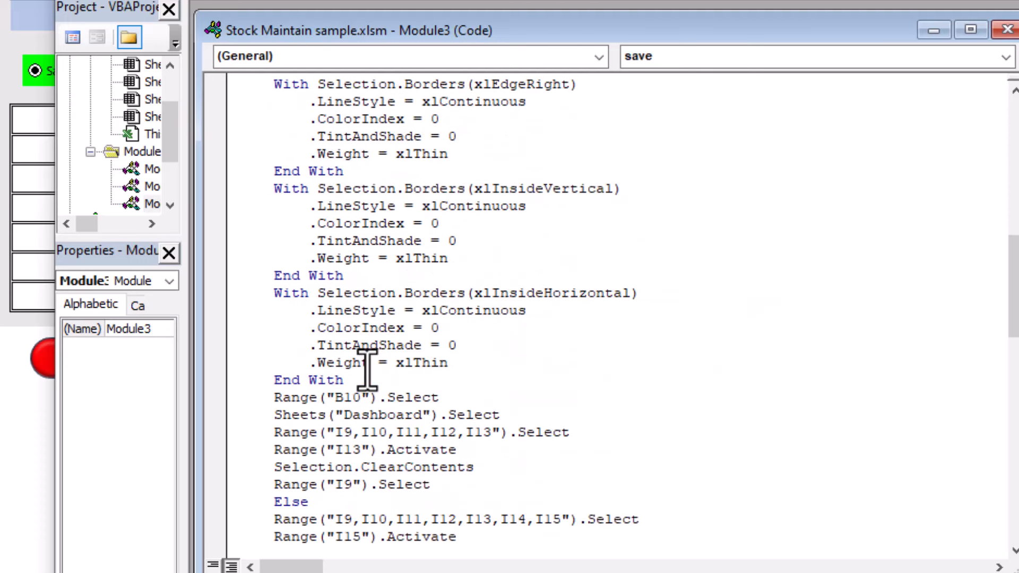
scroll(366, 367, down, 8)
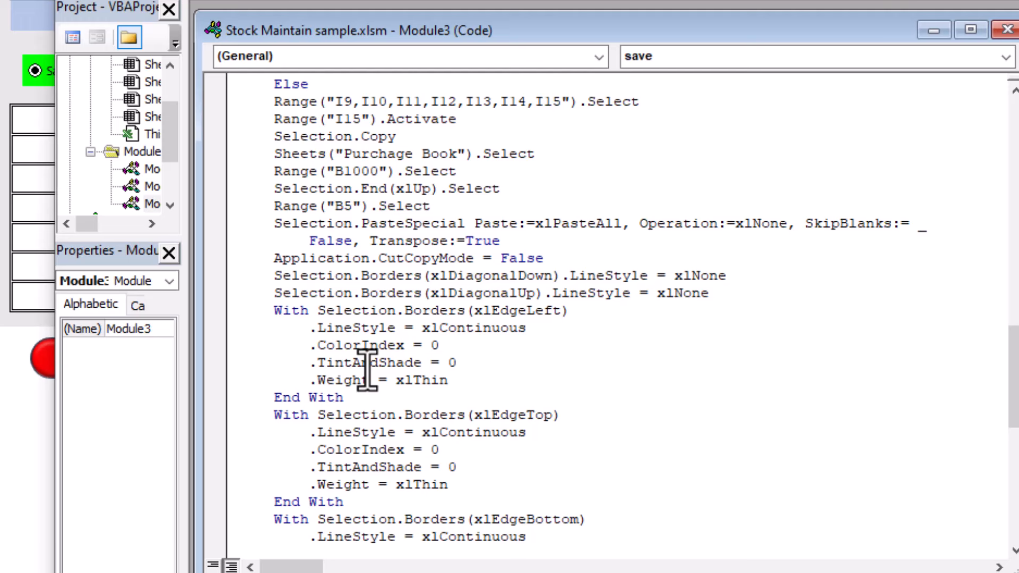
scroll(367, 369, down, 1)
scroll(364, 364, up, 2)
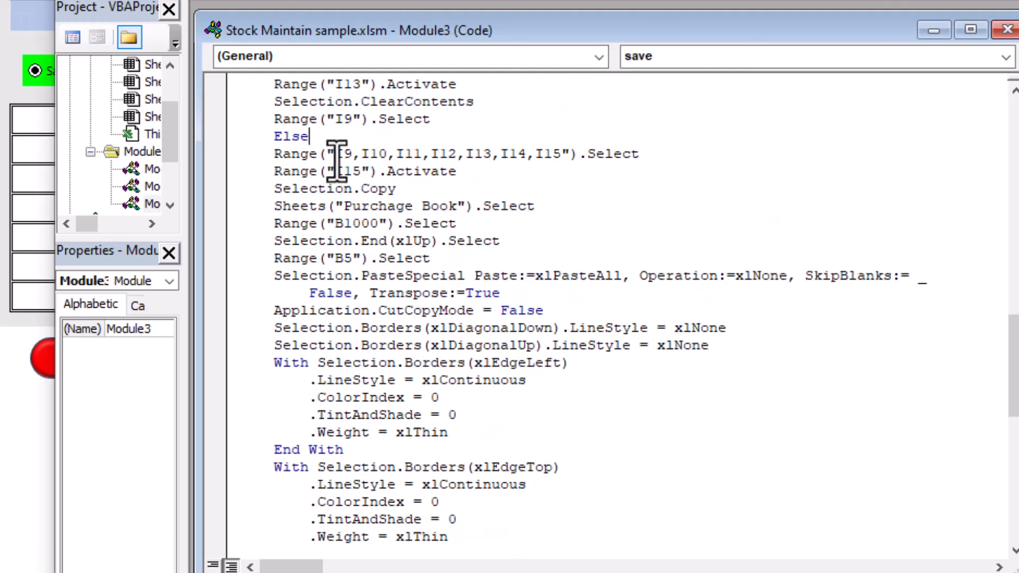
Insert a blank line below Else and change the sheet name in the Else block's Sheets selection statement to "Sale Book".
key(Return)
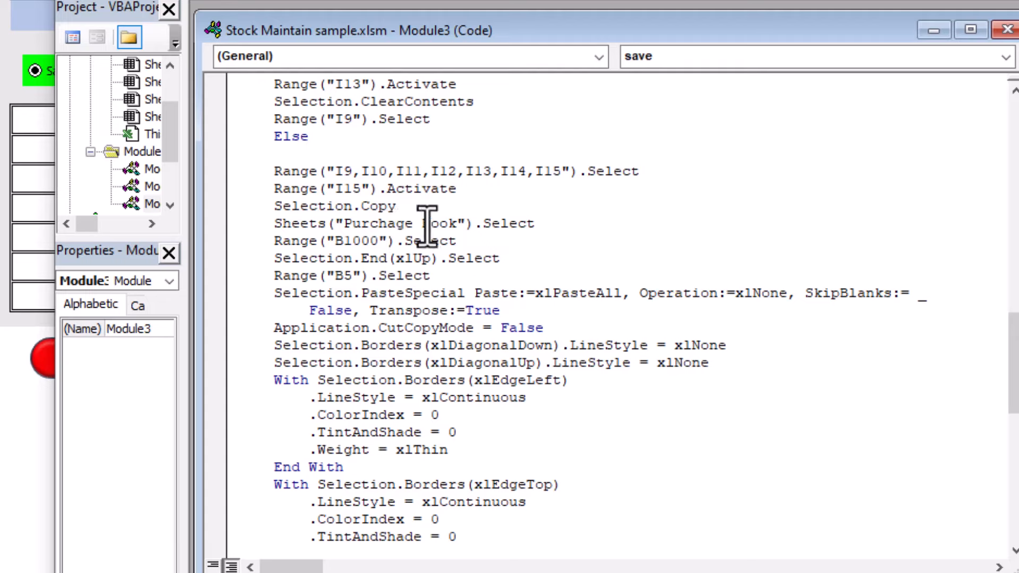
drag(413, 224, 343, 223)
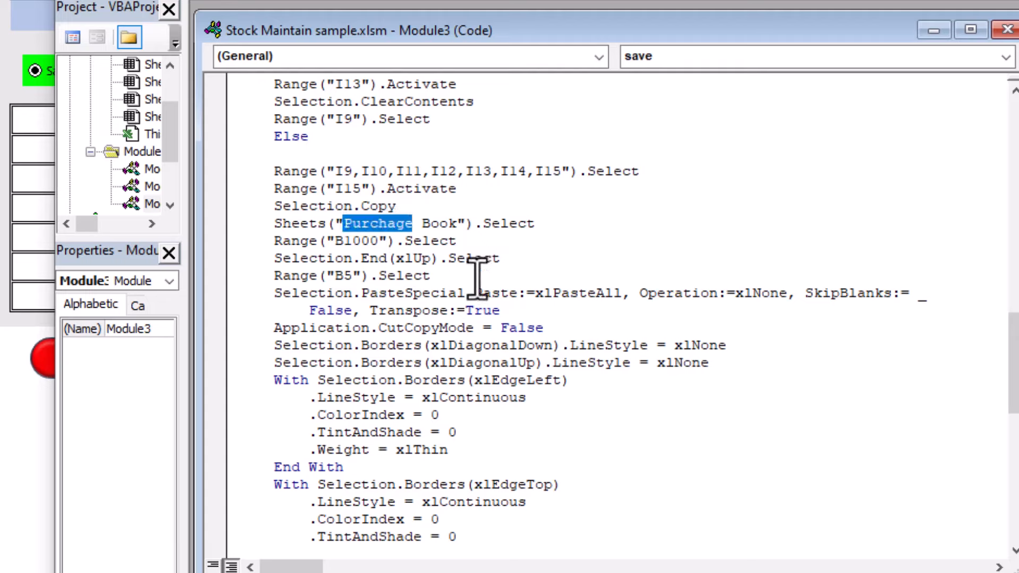
text(Sale)
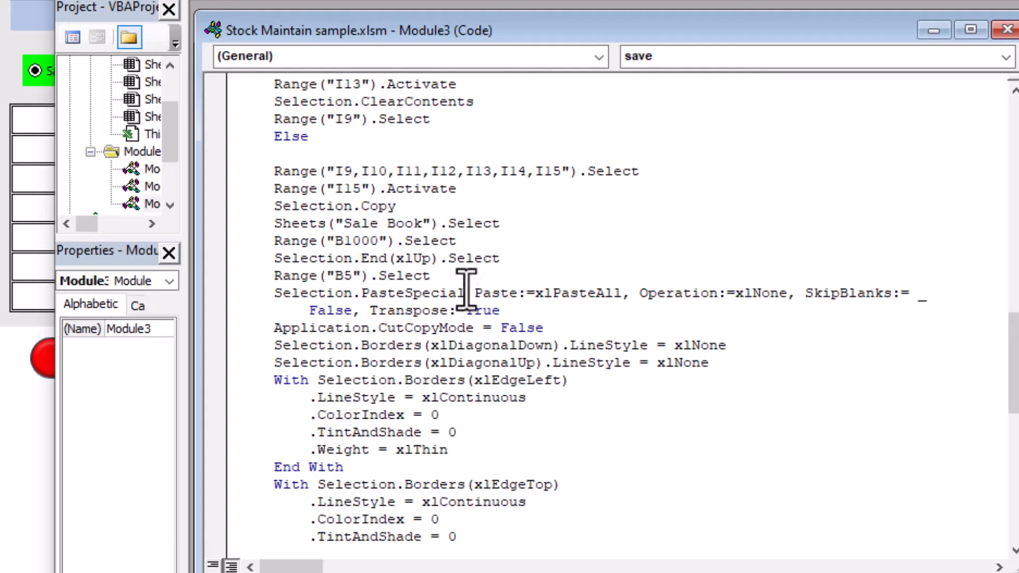
click(466, 293)
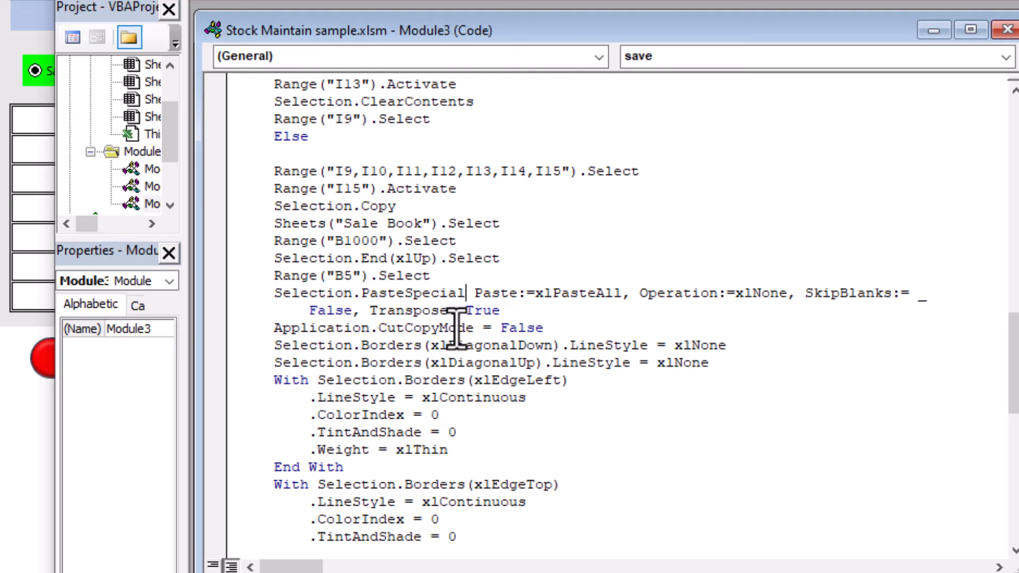
Reposition the code editor window and check the save macro's Purchase branch from the If condition down through its border statements.
scroll(457, 332, up, 15)
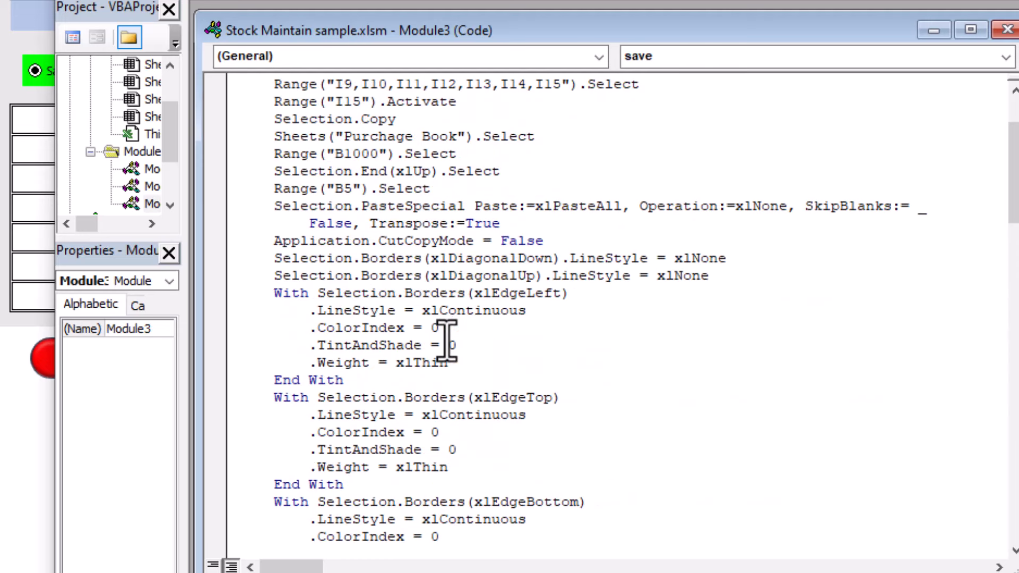
scroll(446, 339, up, 2)
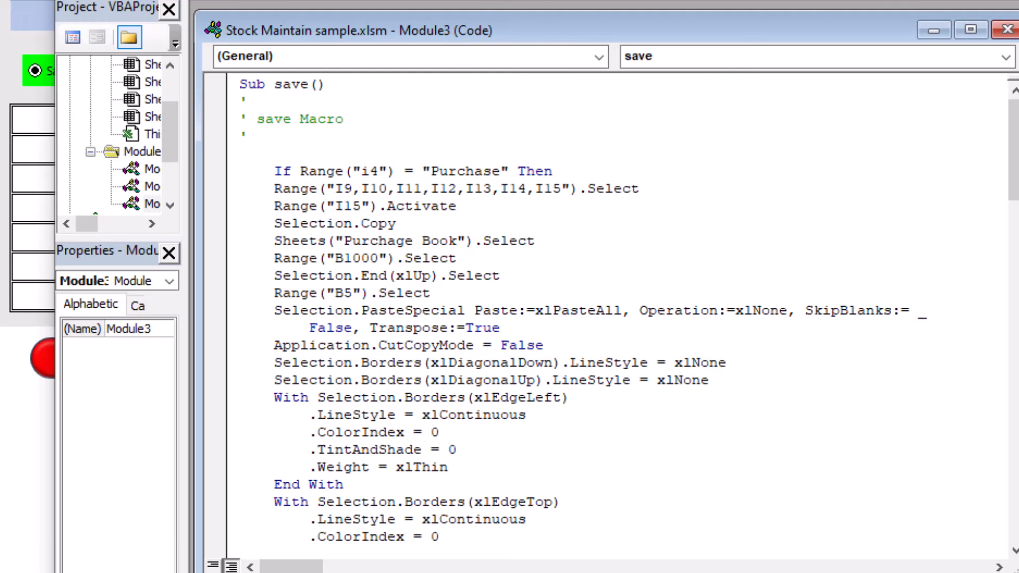
drag(582, 0, 695, 22)
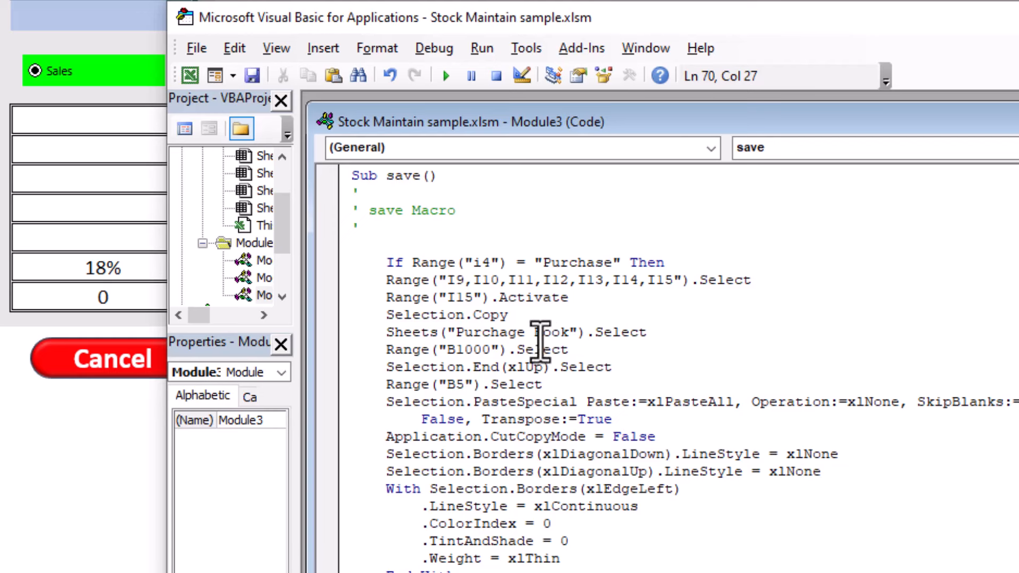
scroll(525, 451, down, 14)
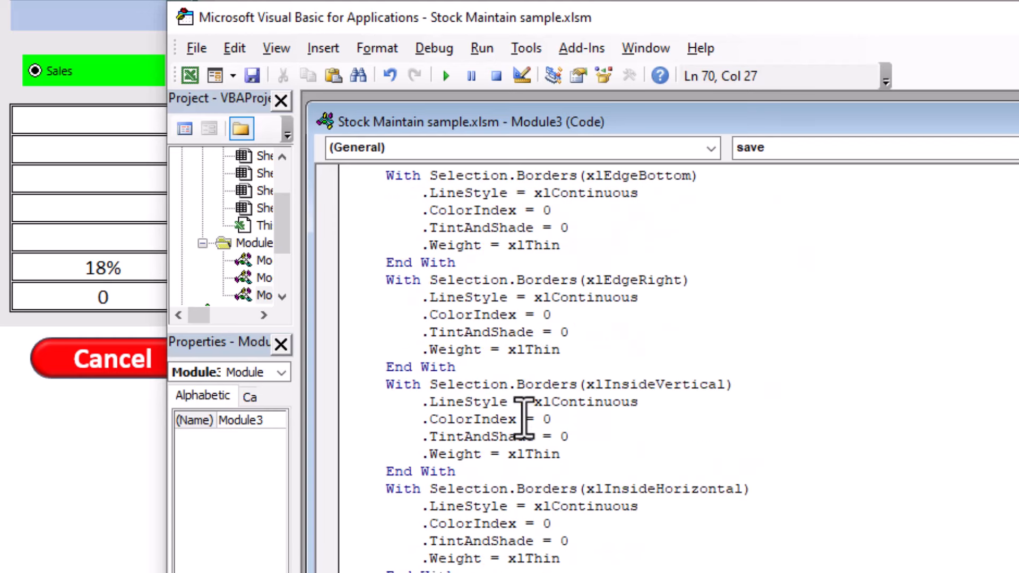
Add an End If line just before End Sub in the save macro and close the code editor.
scroll(524, 419, down, 16)
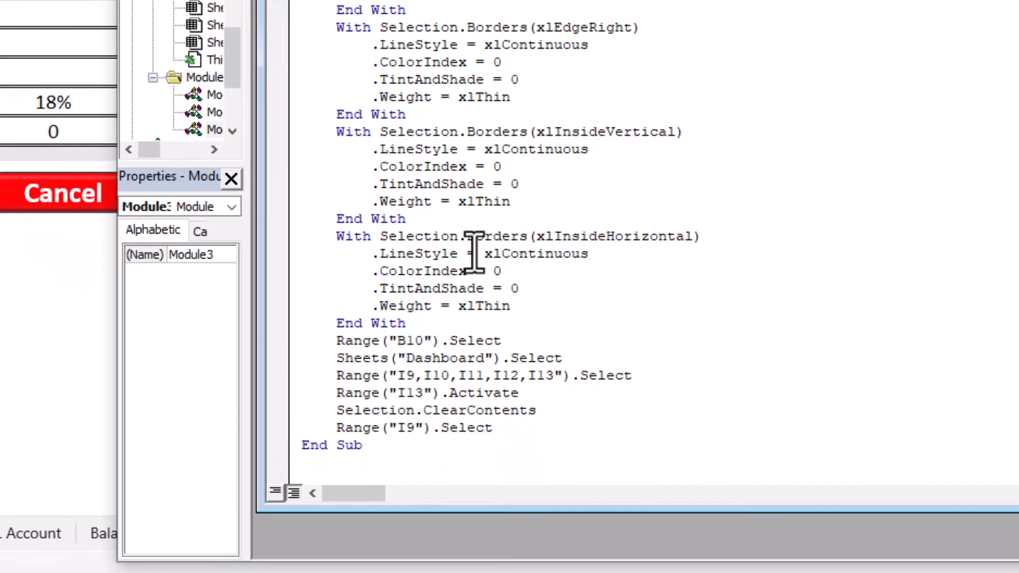
click(513, 434)
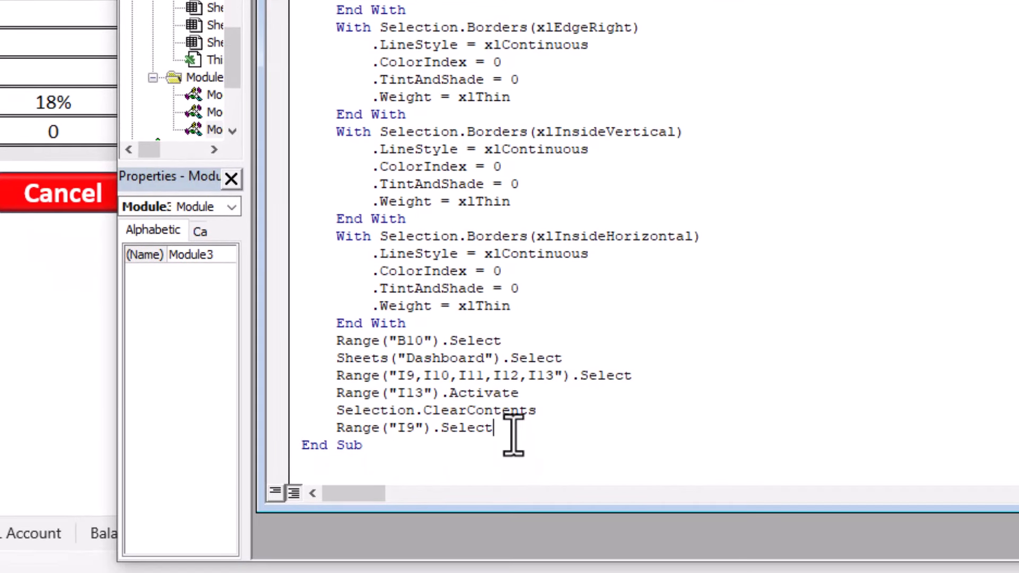
key(Return)
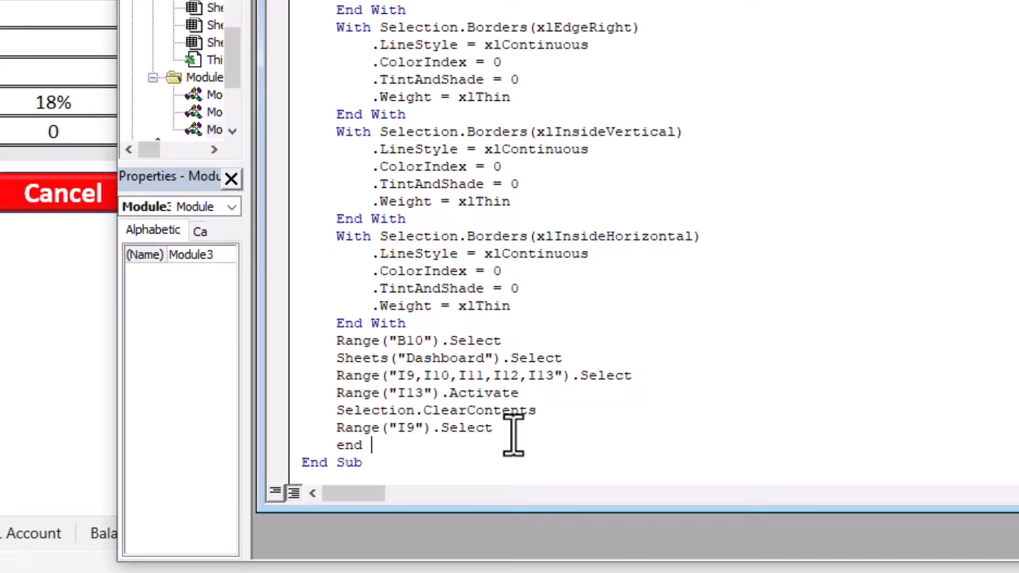
click(555, 406)
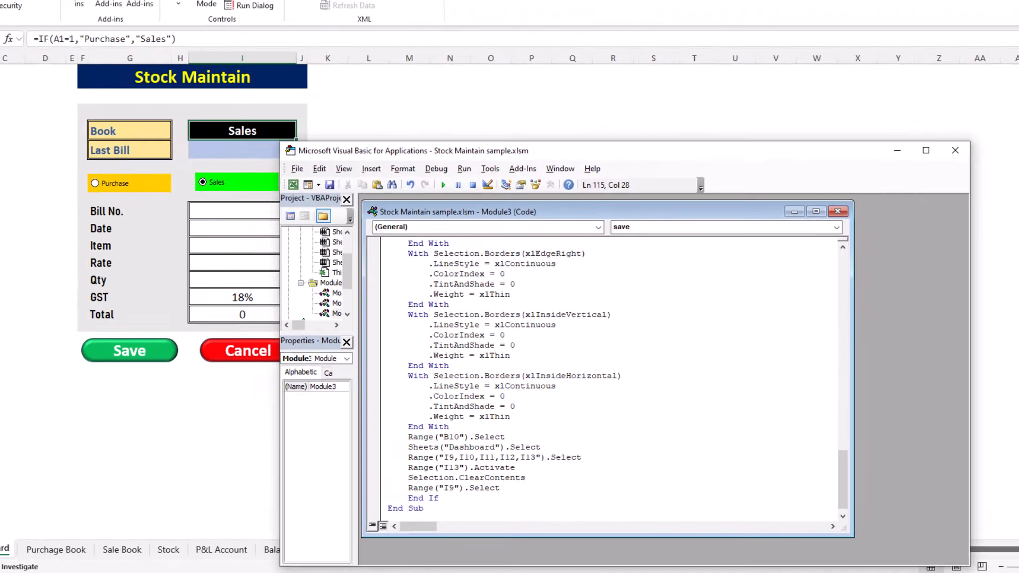
click(955, 150)
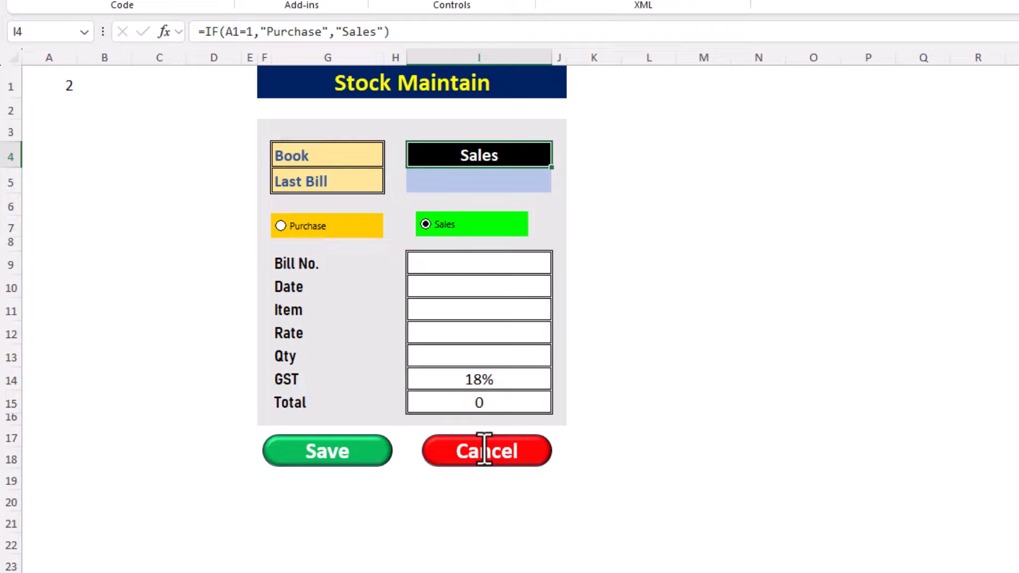
Fill in the Stock Maintain form with bill number 102, date 2-4-2024, item DVD, rate 20 and quantity 18.
click(435, 263)
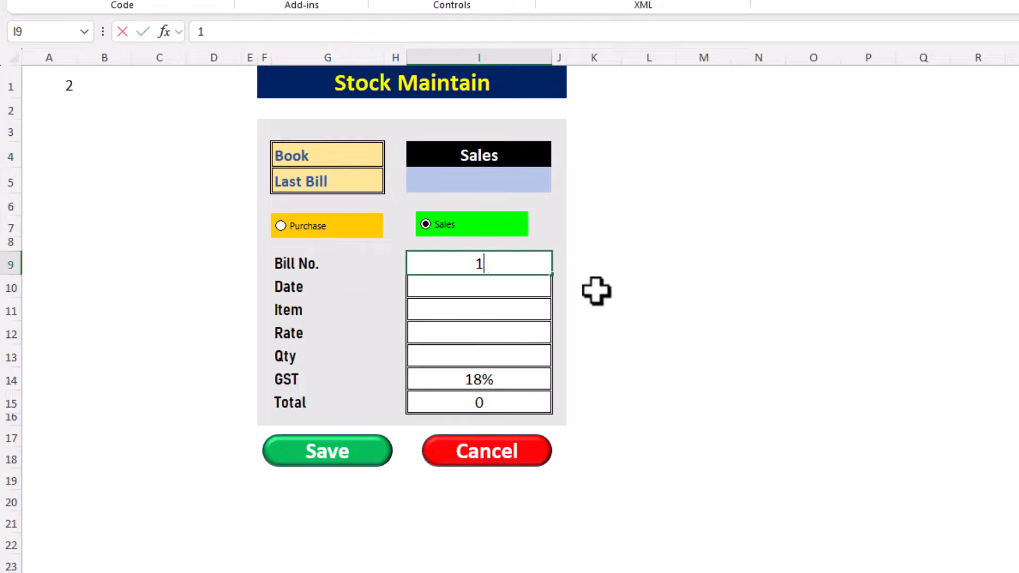
text(102)
key(Return)
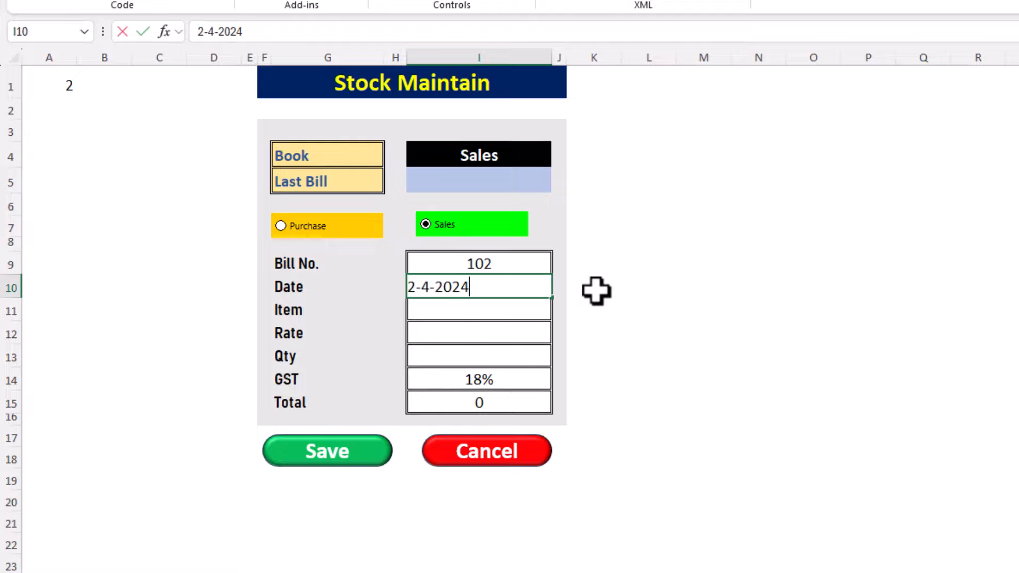
text(2-4-2024)
key(Return)
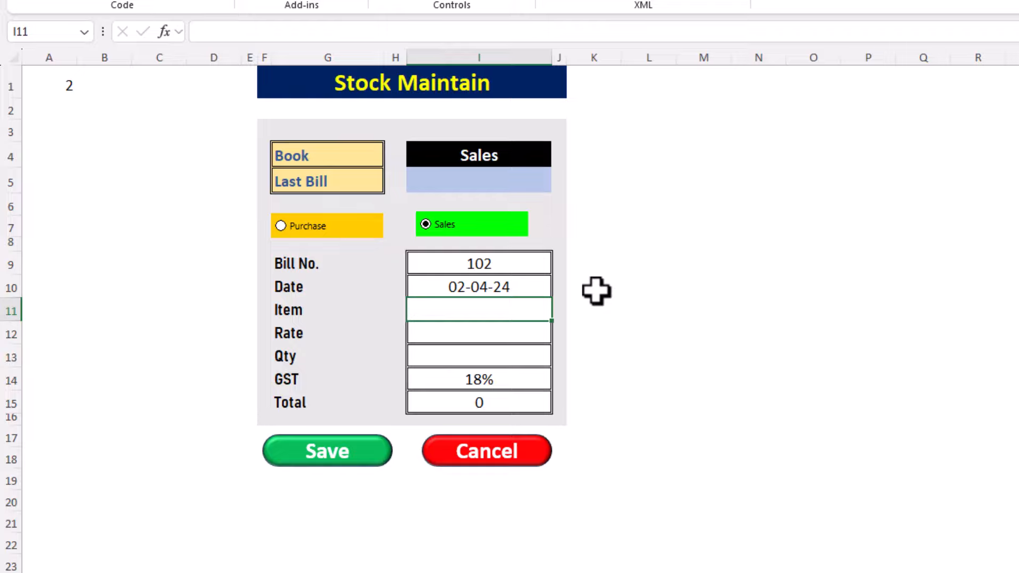
key(Return)
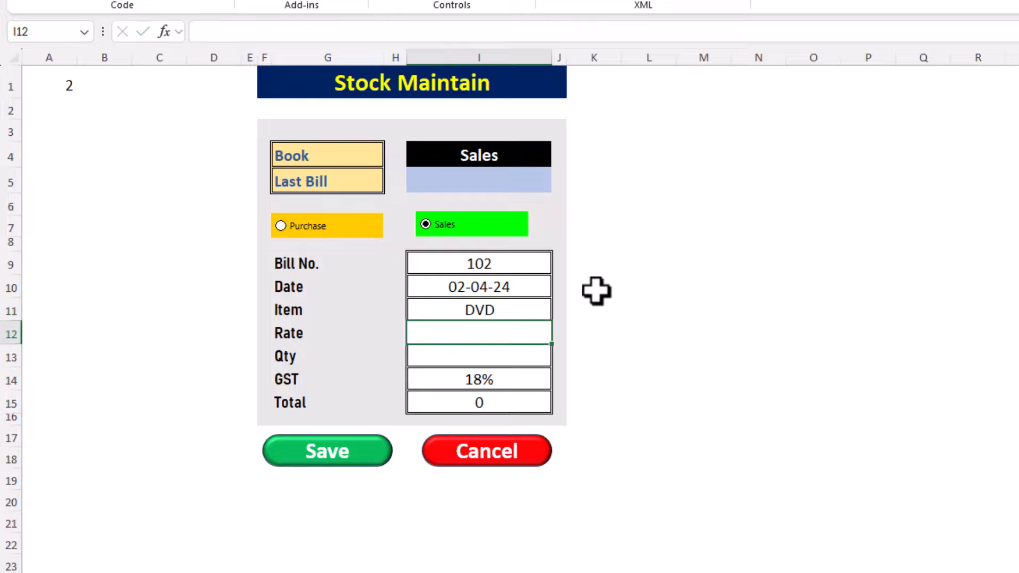
key(Return)
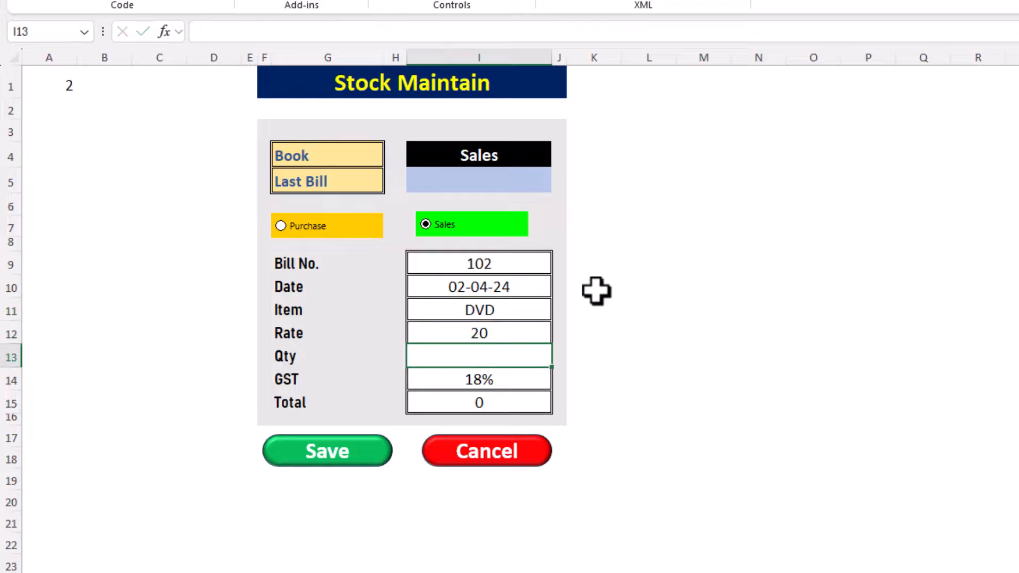
key(Return)
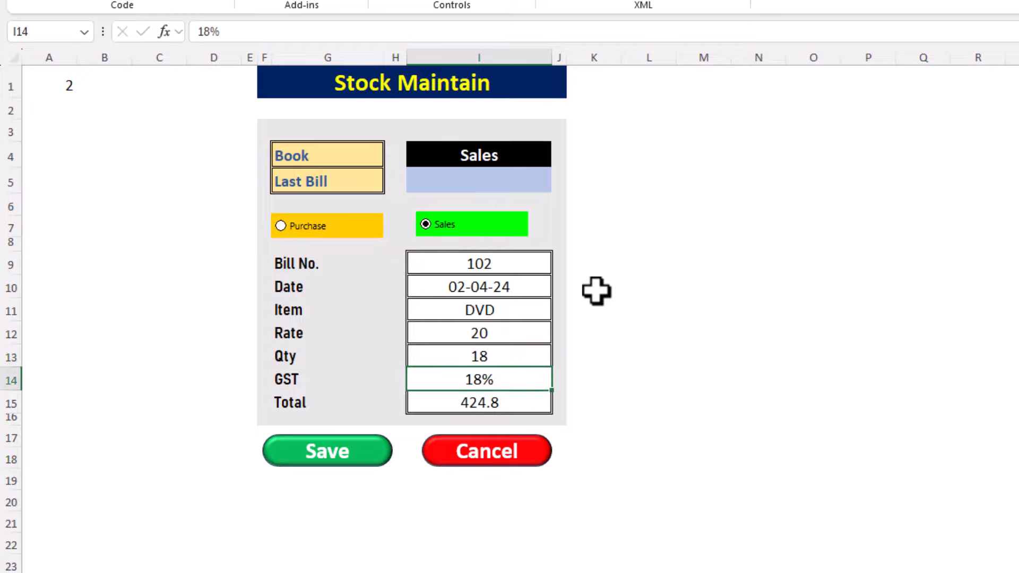
Set the DVD entry's rate to 18 and quantity to 20, and switch the book to Purchase.
click(522, 407)
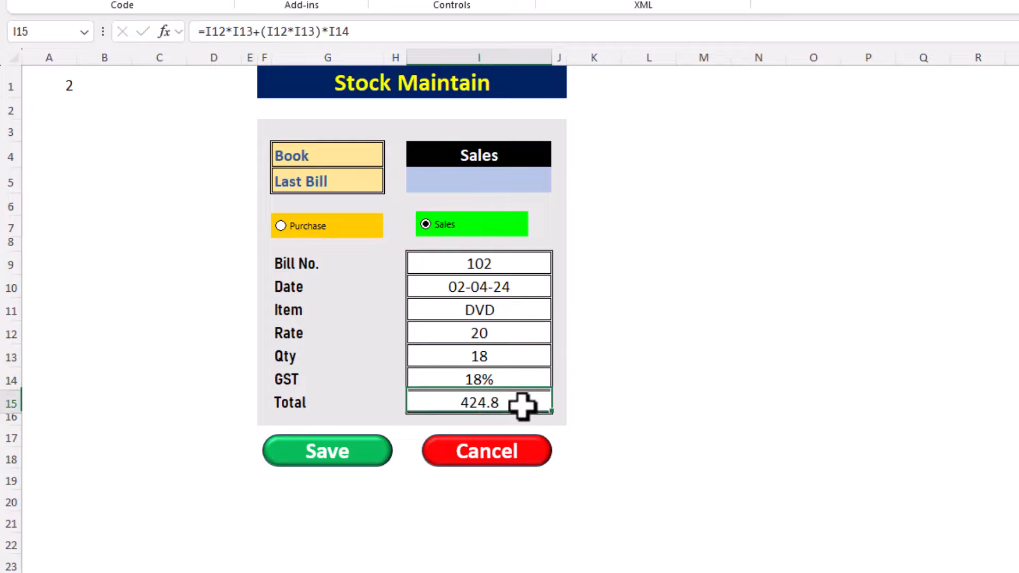
click(512, 336)
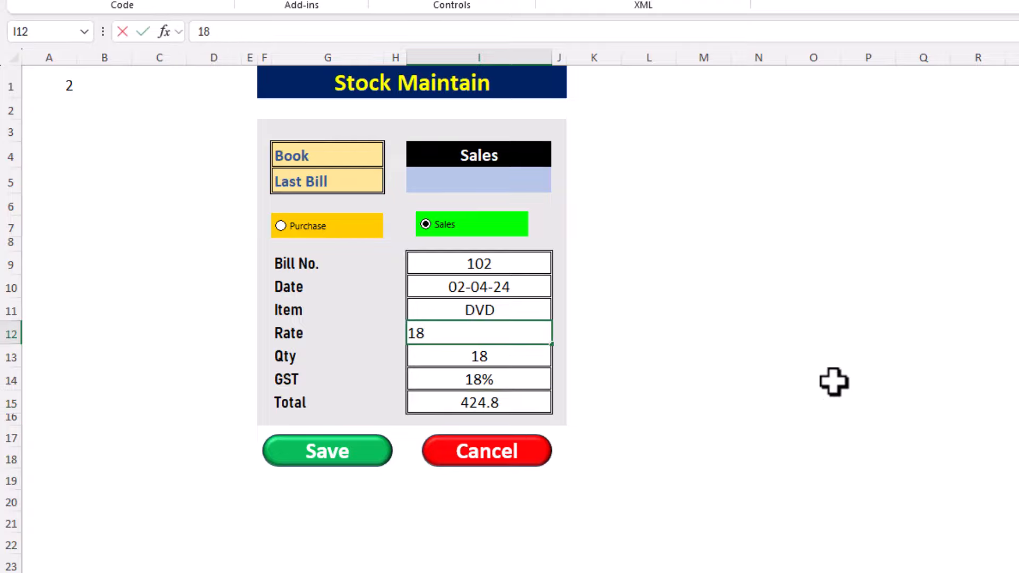
key(Return)
text(20)
key(Return)
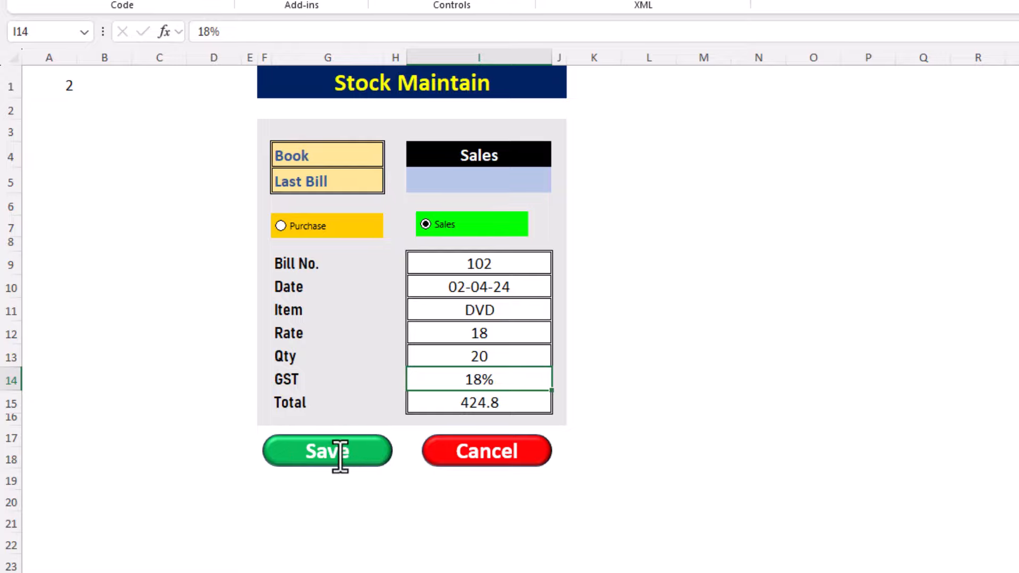
click(305, 227)
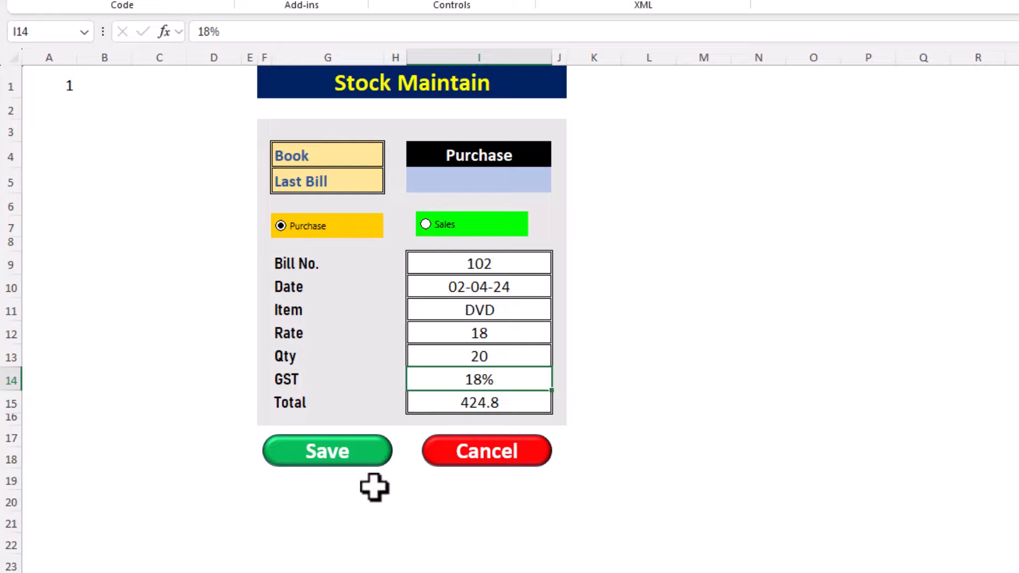
Assign the save macro to the Save button shape and deselect the shape.
ctrl+click(374, 452)
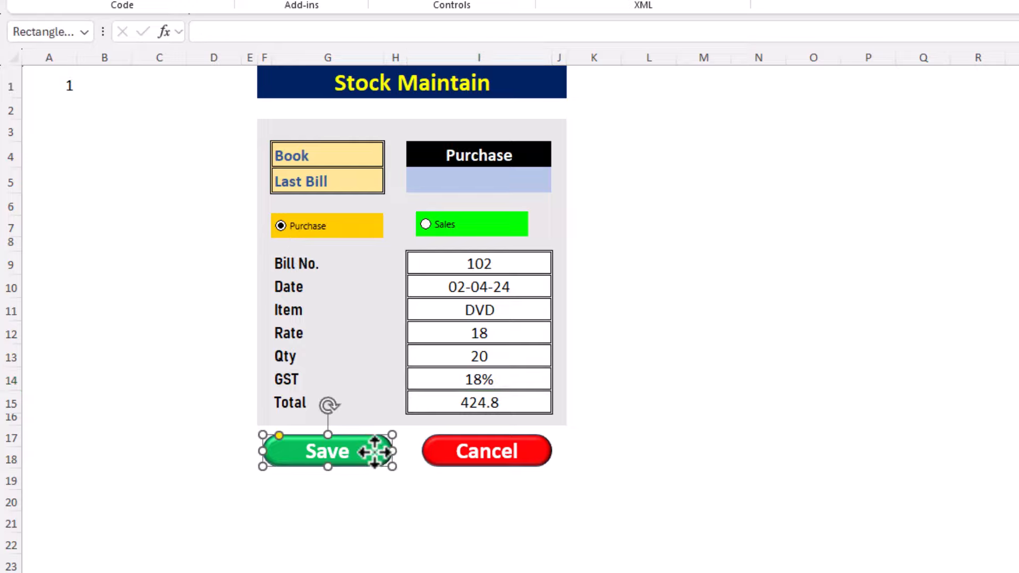
right_click(375, 451)
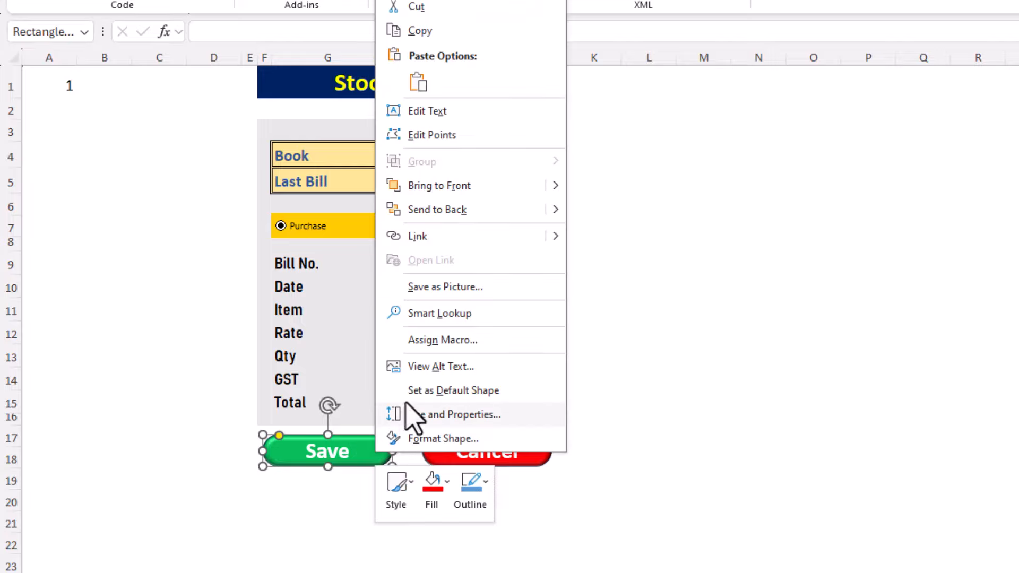
click(430, 340)
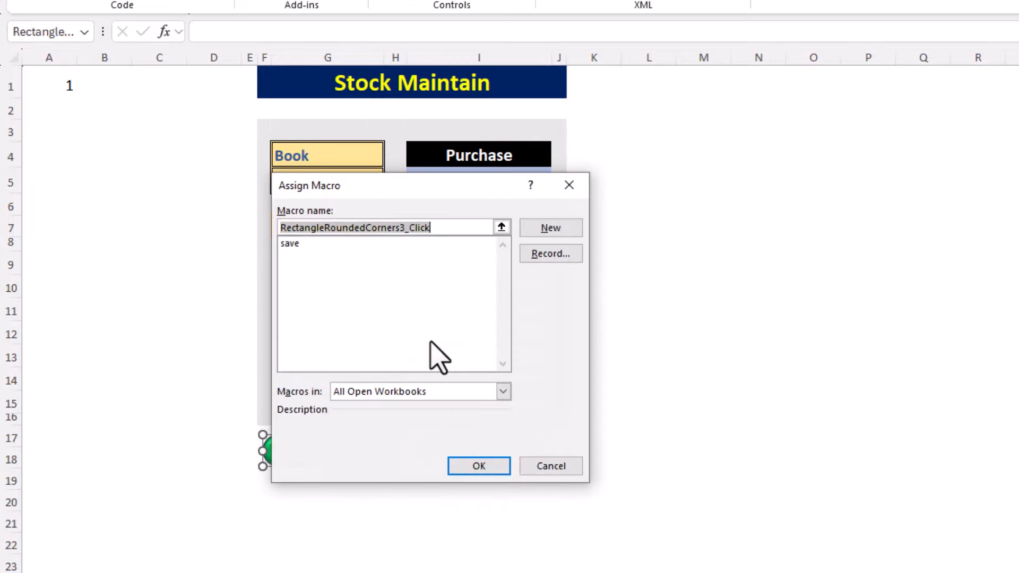
click(292, 244)
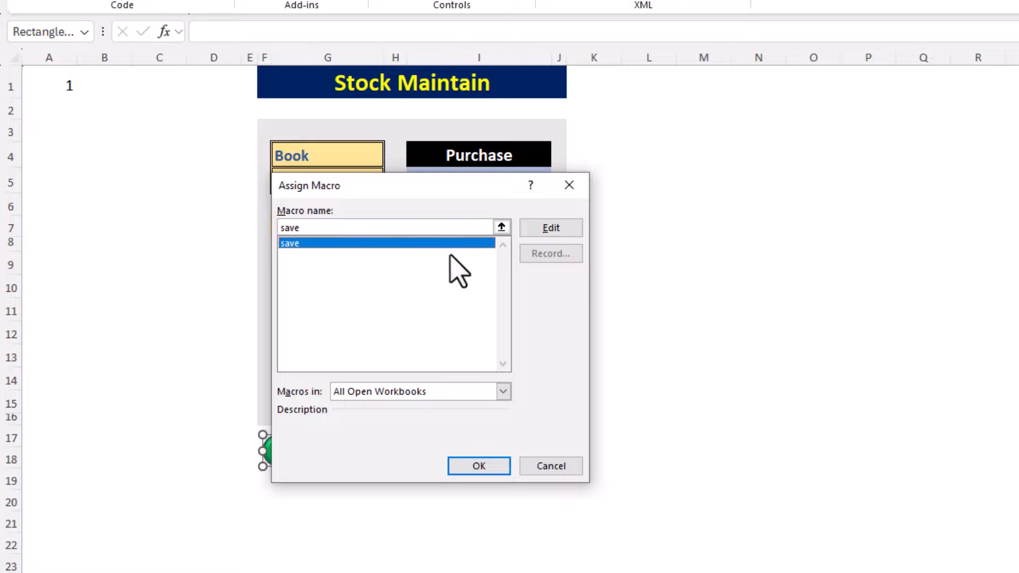
click(480, 469)
click(413, 513)
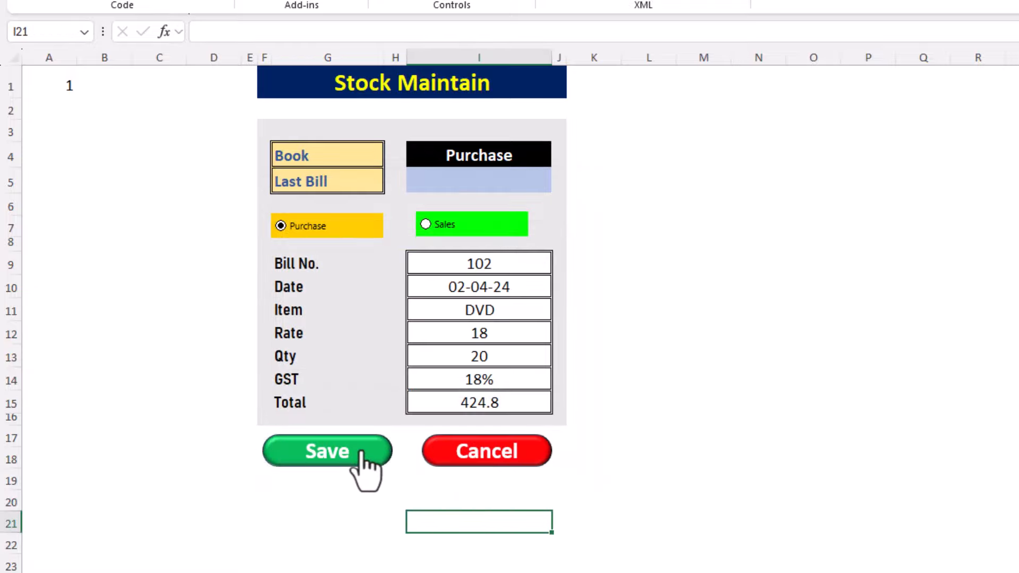
Save the DVD purchase entry with the form's Save button and check the Purchase and Sale Book sheets.
click(353, 454)
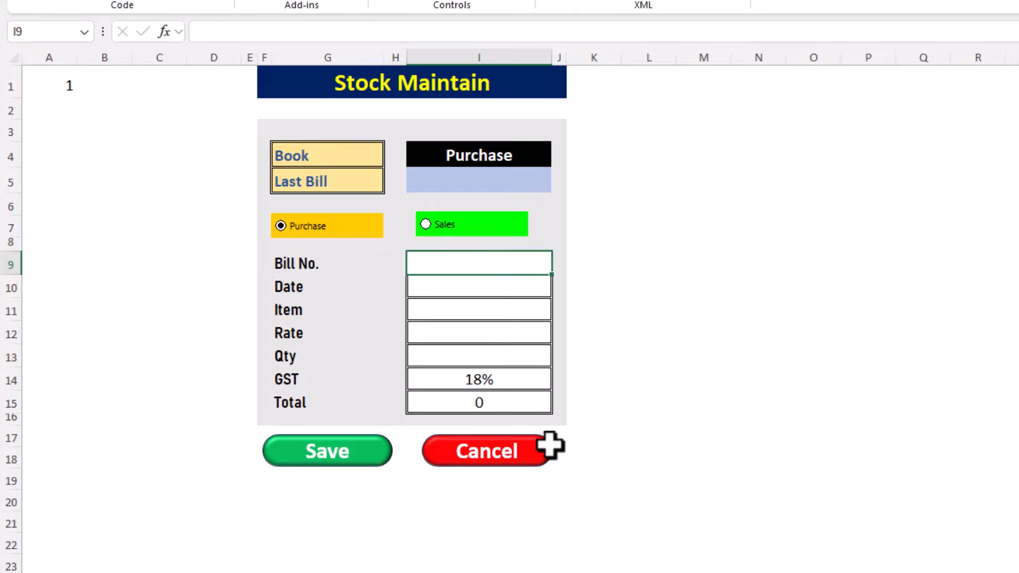
key(ctrl+Page_Down)
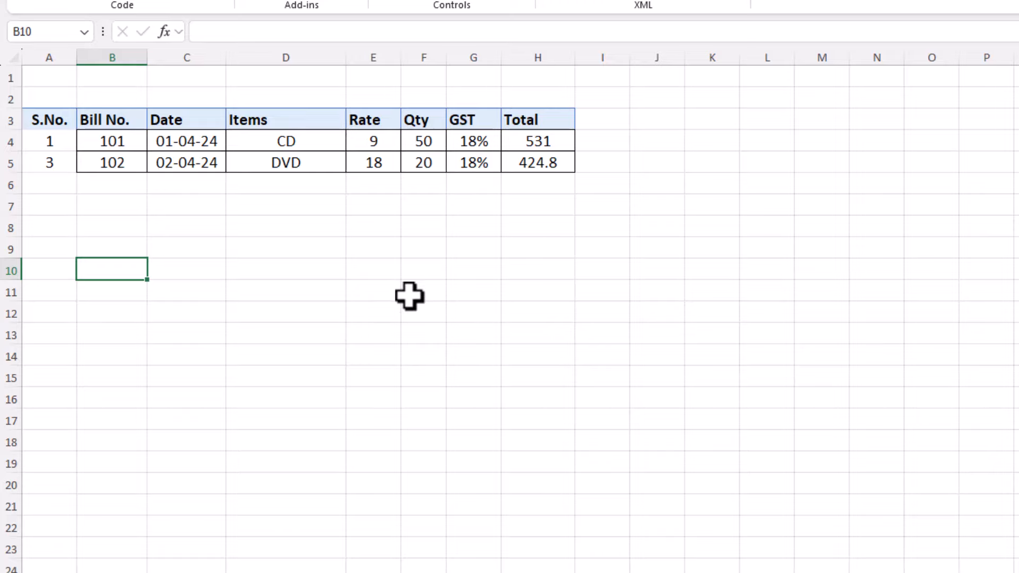
key(ctrl+Page_Down)
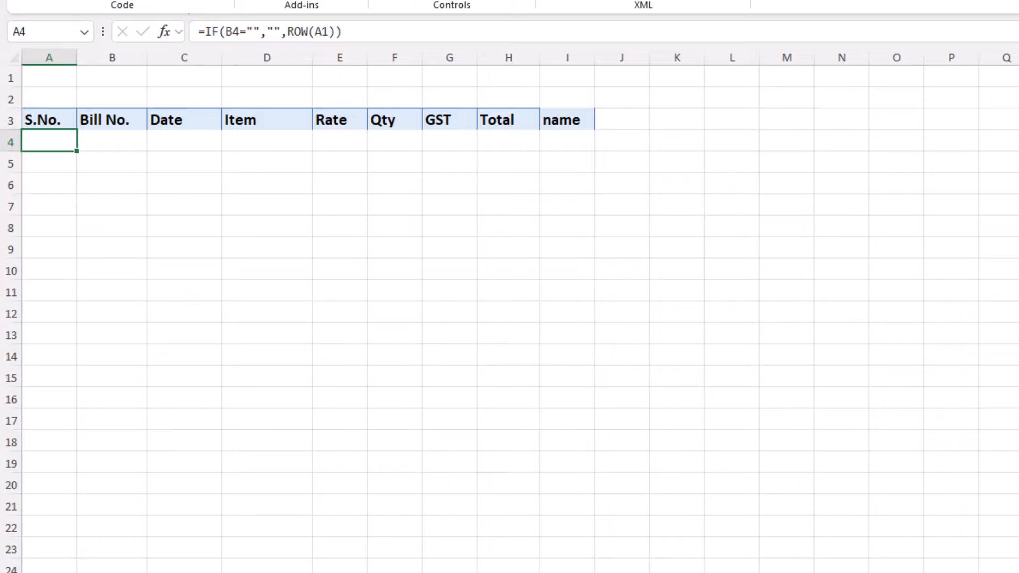
Fill in the dashboard form with bill number 101, date 2-4-2024, item CD, rate 10 and quantity 5.
key(ctrl+Page_Up)
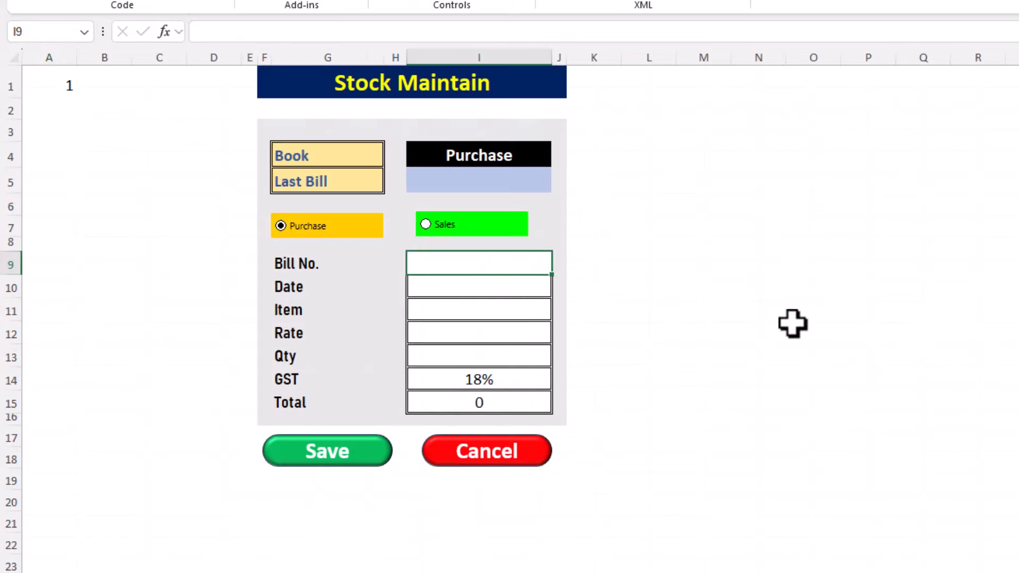
text(101)
key(Return)
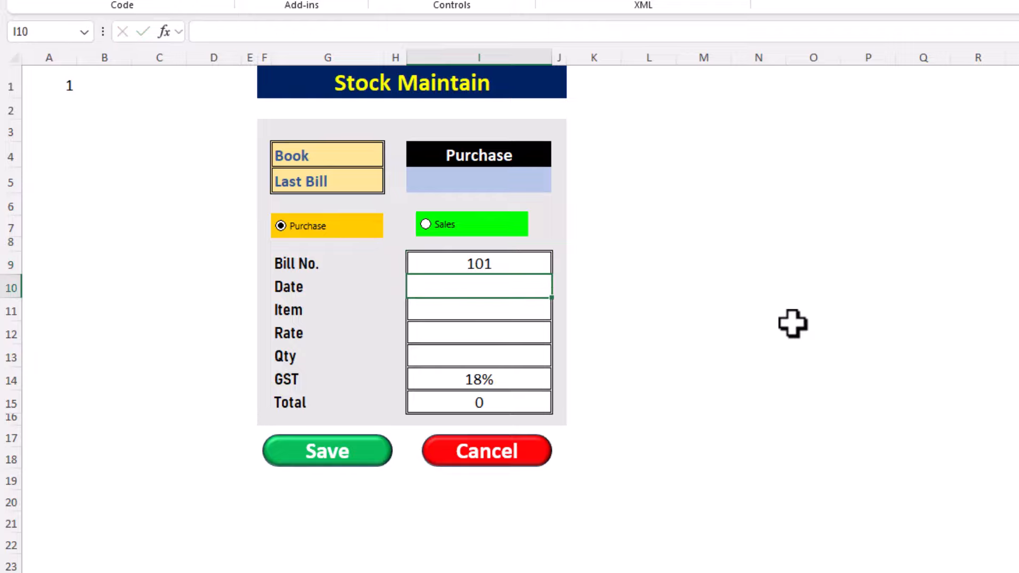
key(Return)
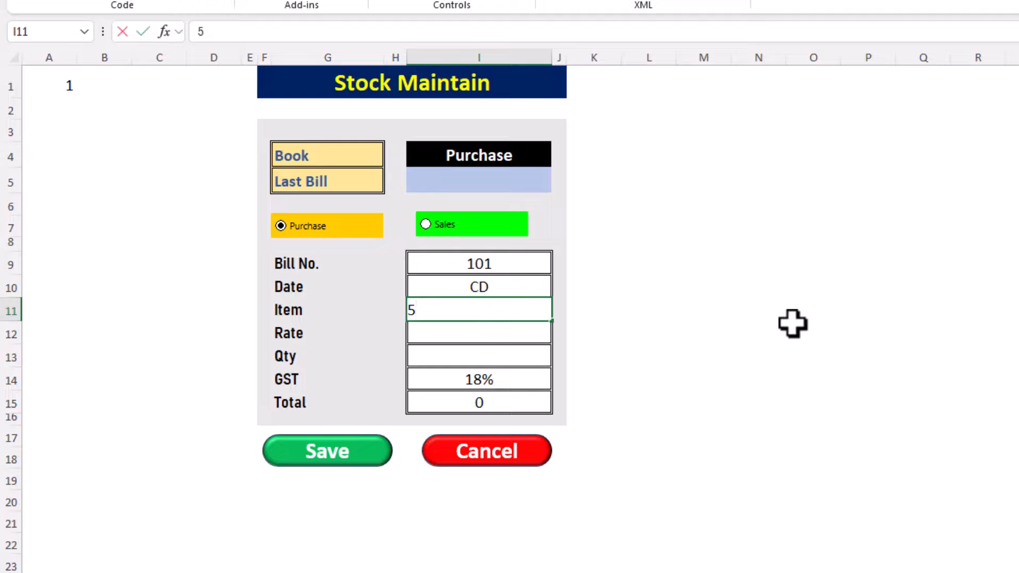
text(5)
key(Up)
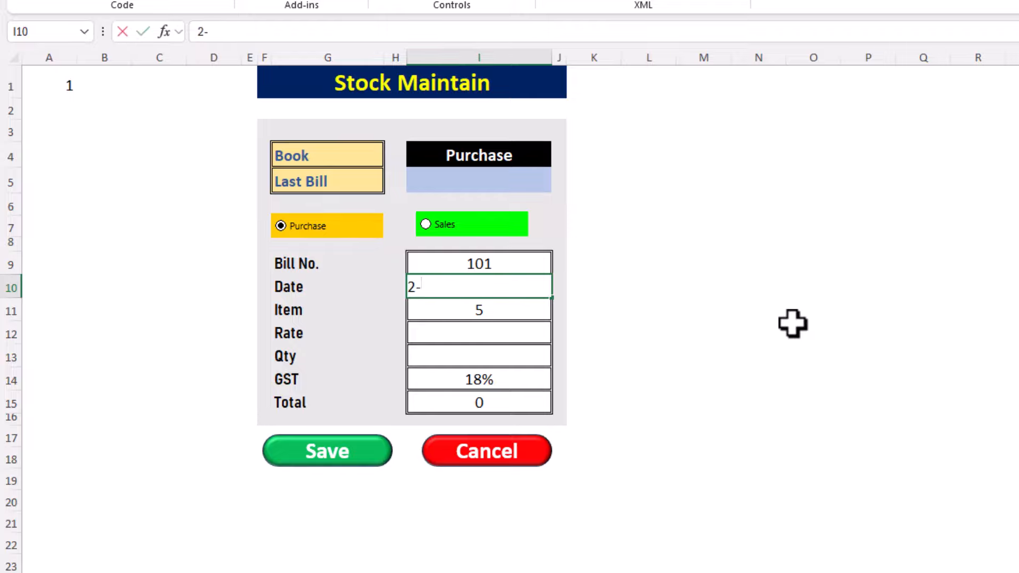
text(2-4-2024)
key(Return)
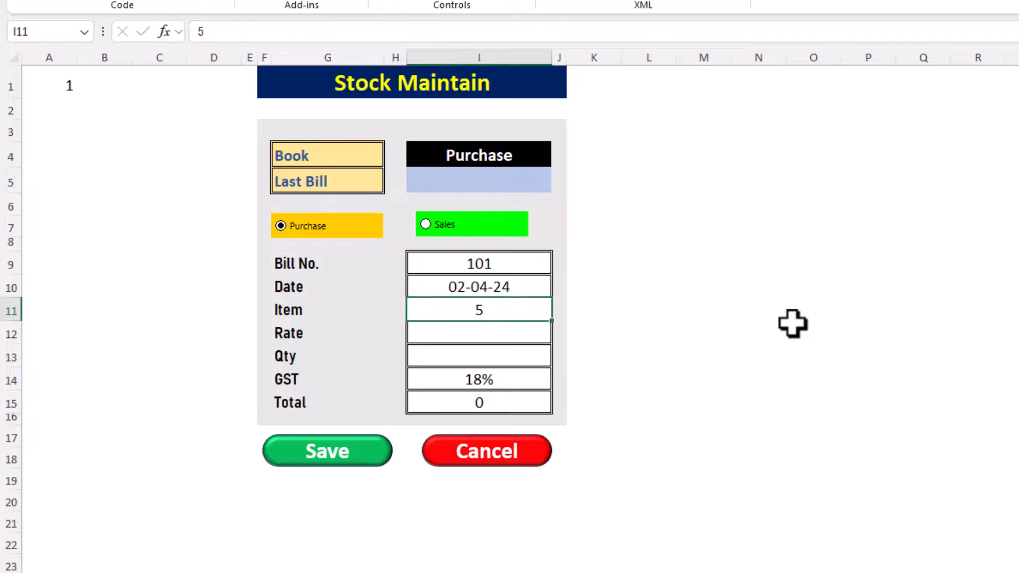
key(Return)
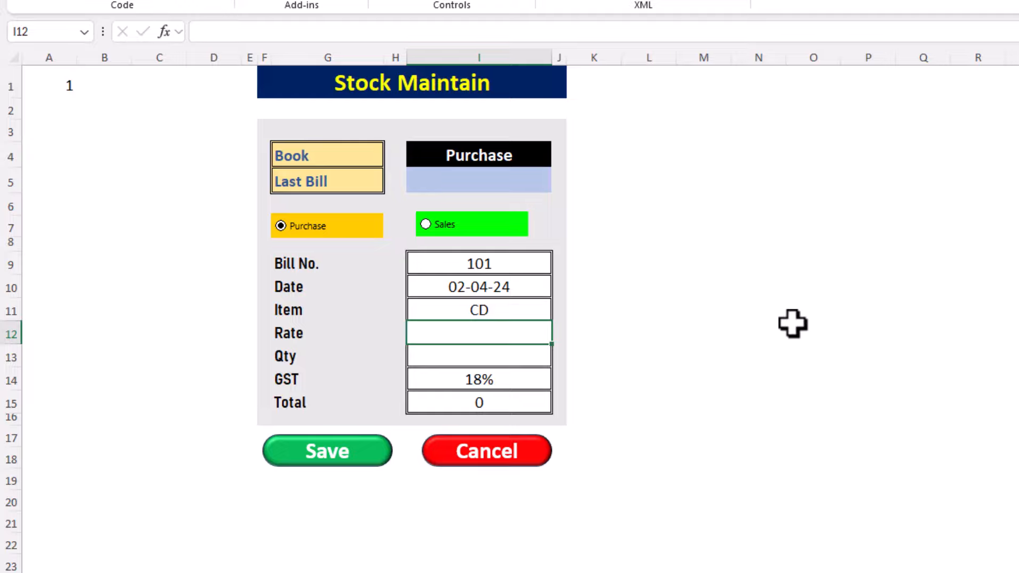
key(Return)
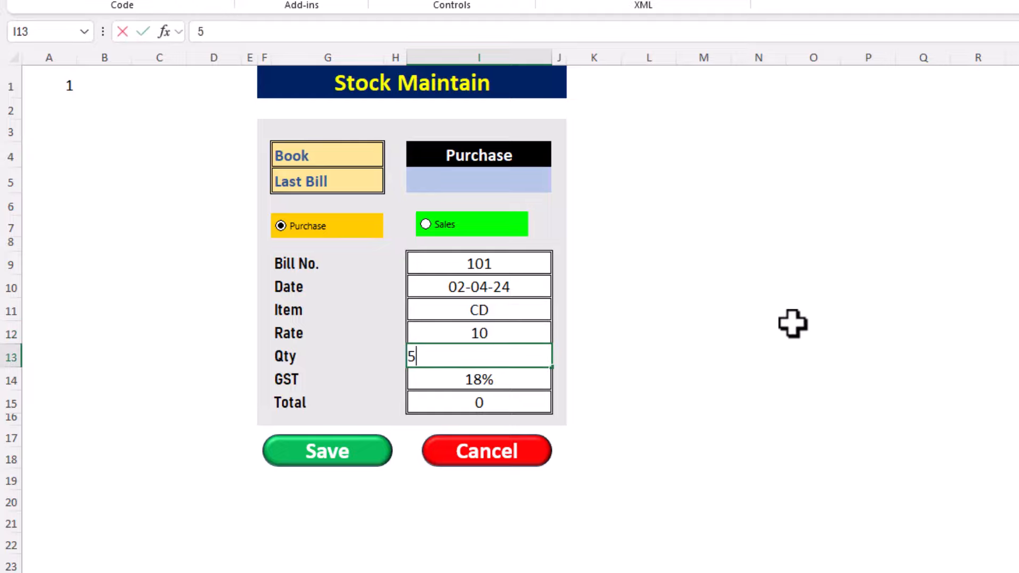
key(Return)
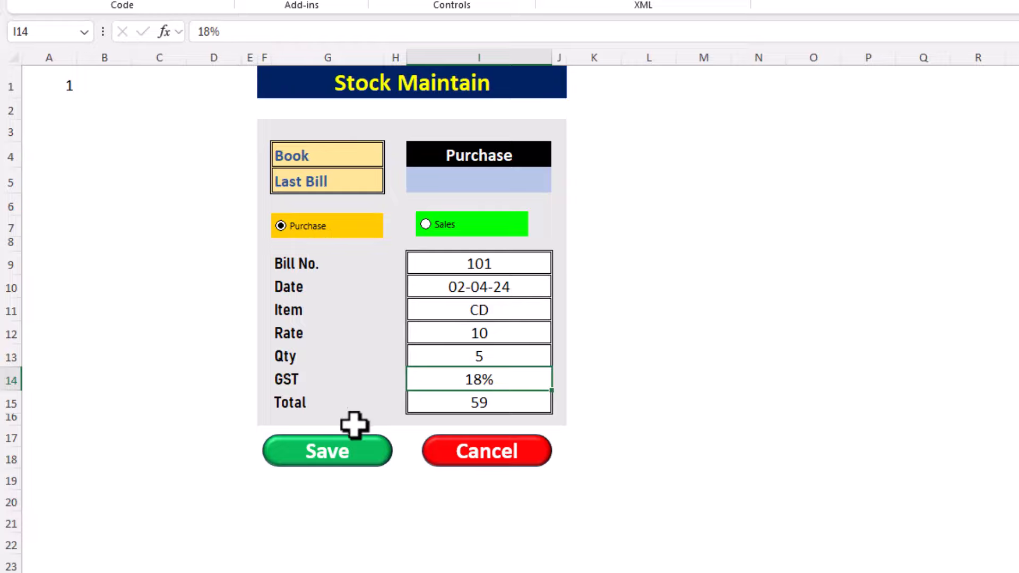
Switch the book to Sales, save the CD entry, and inspect the first rows of the Sale Book sheet.
click(442, 224)
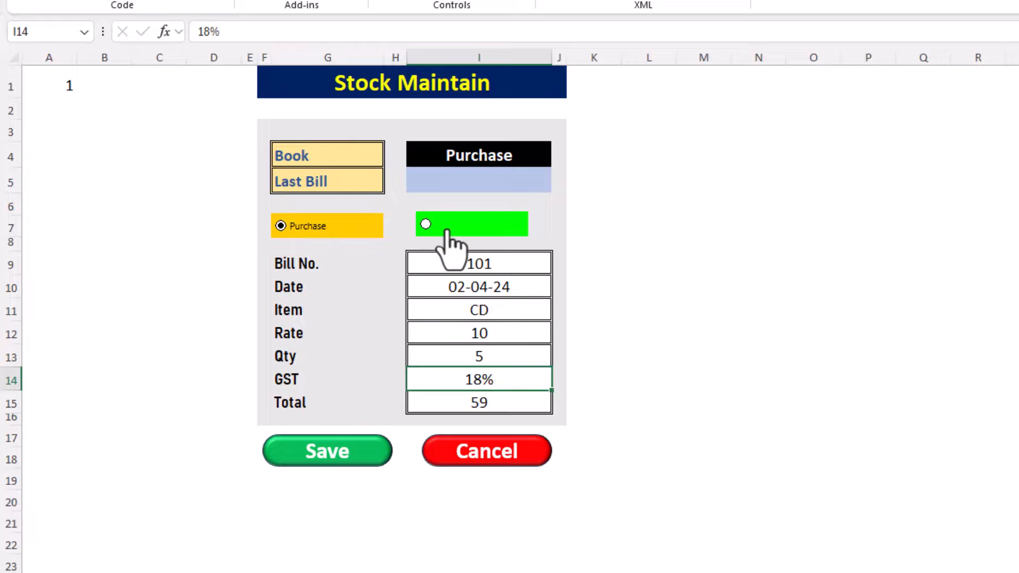
click(363, 456)
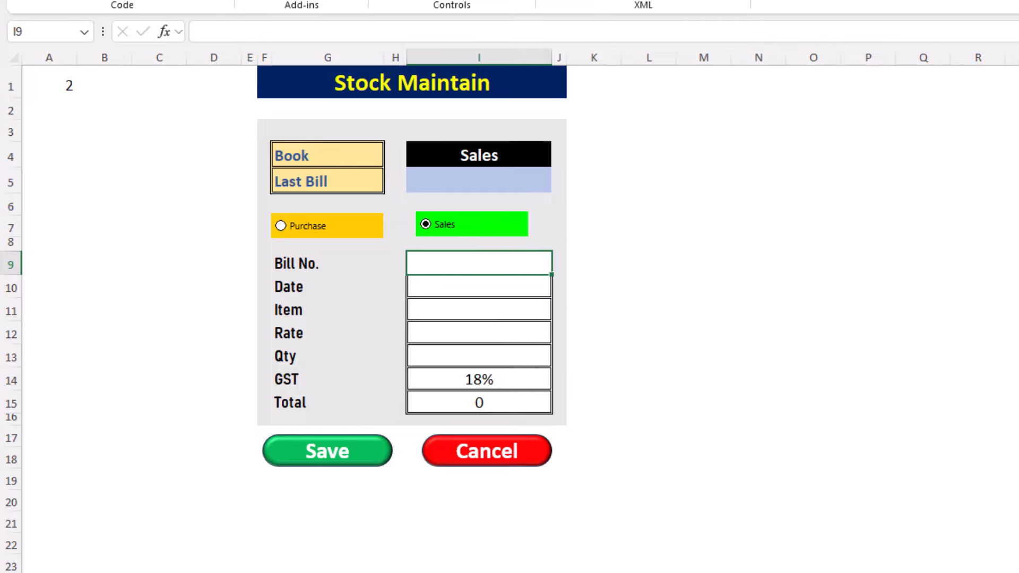
key(ctrl+Page_Down)
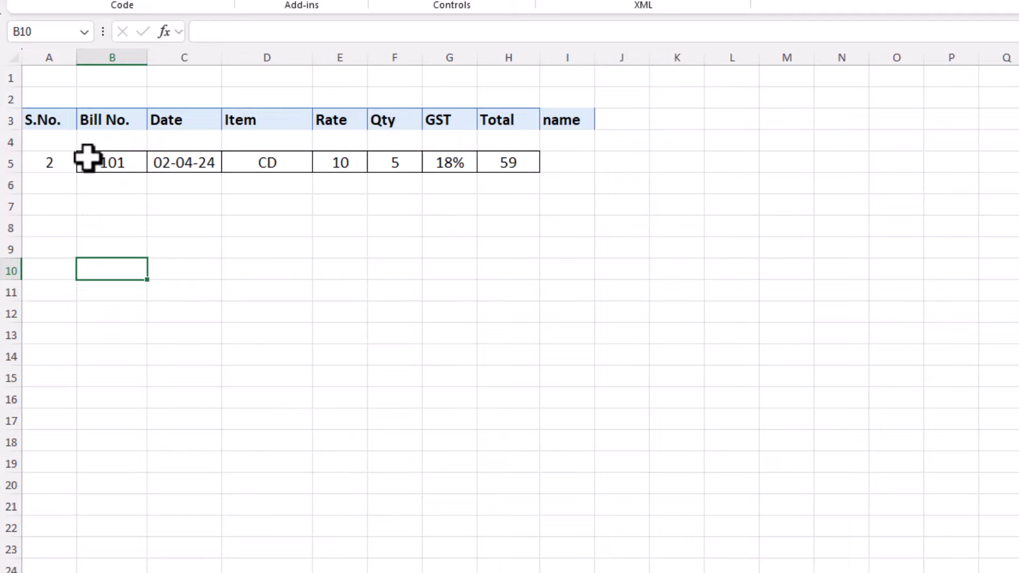
click(109, 140)
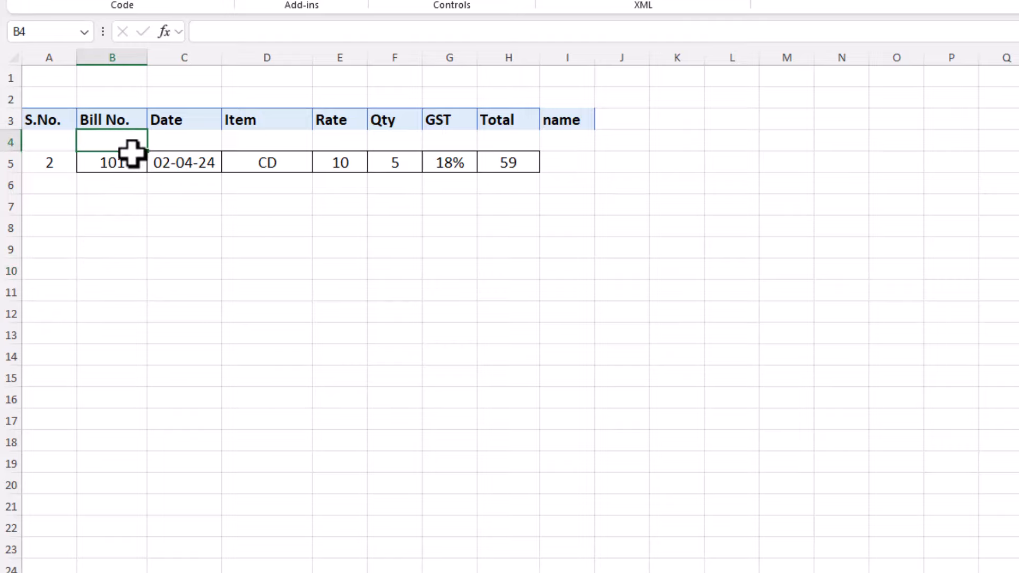
Delete the empty row 4 above the CD entry in the Sale Book sheet.
click(10, 141)
right_click(43, 142)
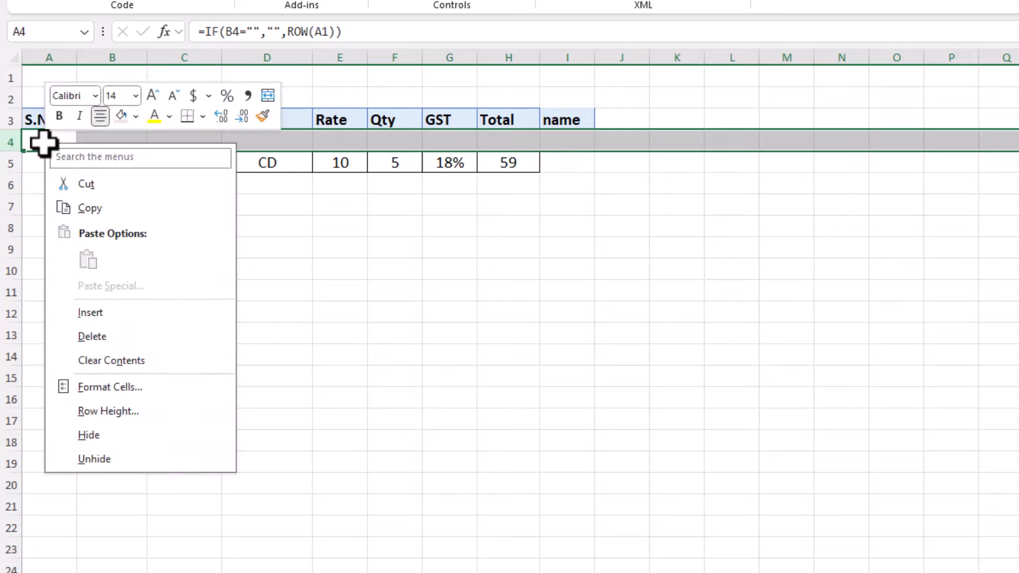
click(108, 336)
Change the serial number formula in A4 to reference ROW(A1) and fill it down the S.No. column.
click(55, 141)
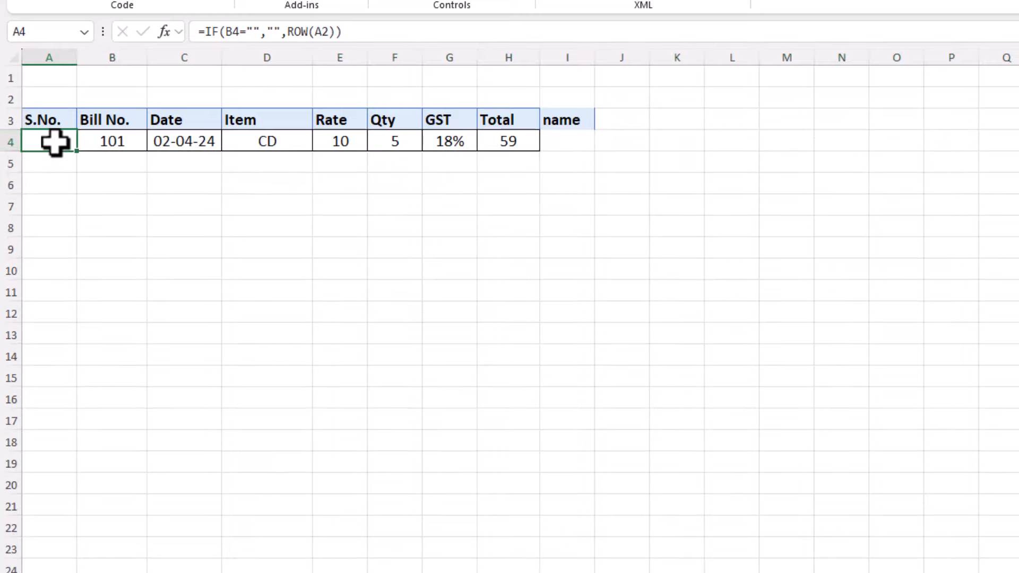
click(332, 31)
key(BackSpace)
text(1)
key(Return)
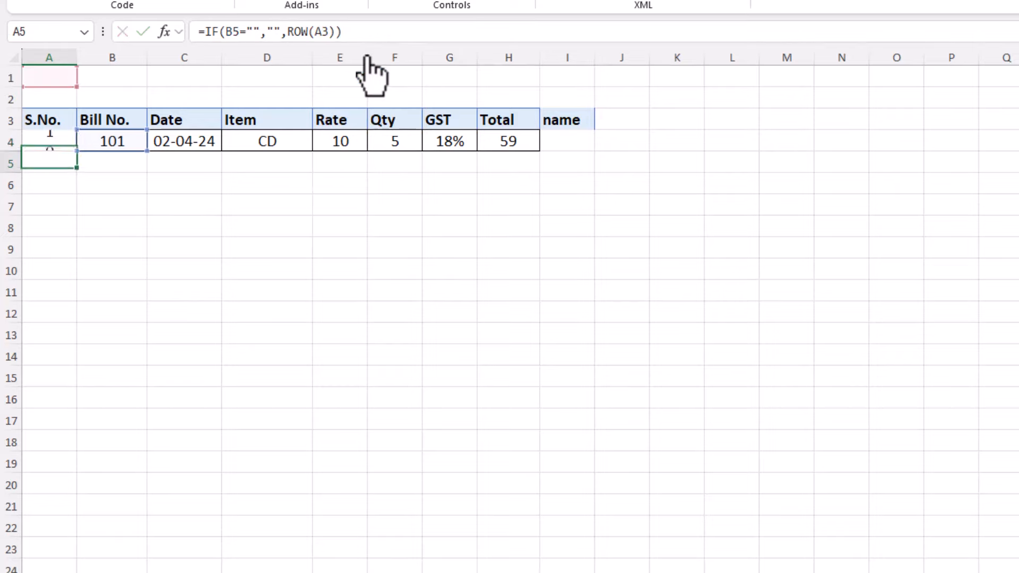
click(38, 139)
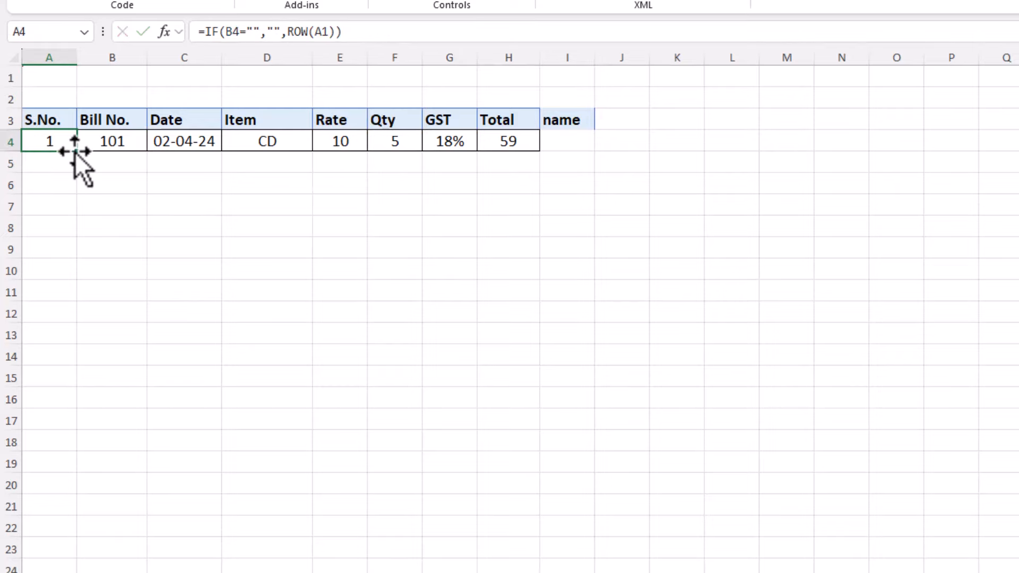
drag(77, 152, 77, 571)
scroll(275, 473, up, 1)
click(109, 161)
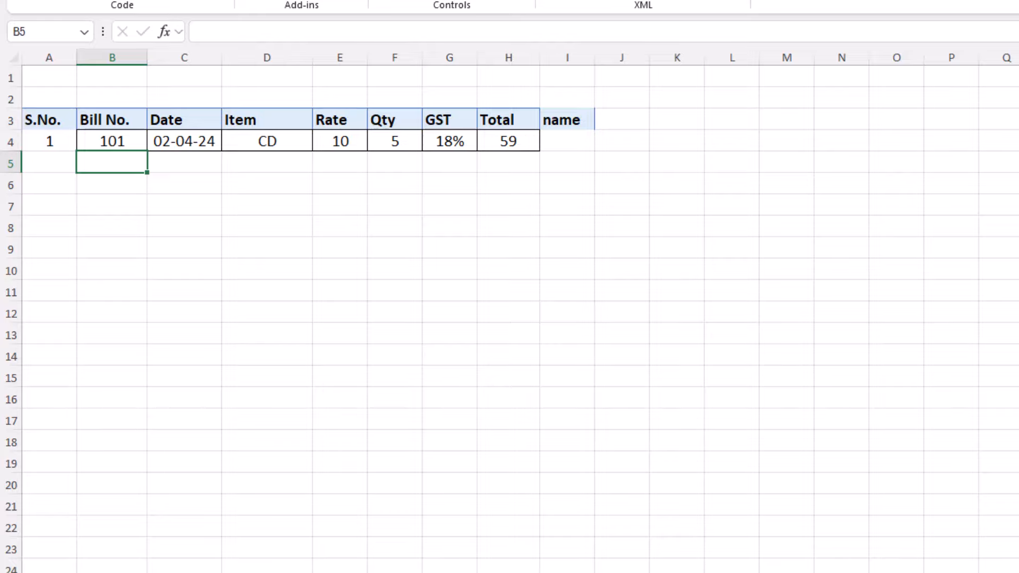
Save a sales entry from the dashboard form with bill number 102, date 2-4-2024, item DVD, rate 20 and quantity 2.
key(ctrl+Page_Up)
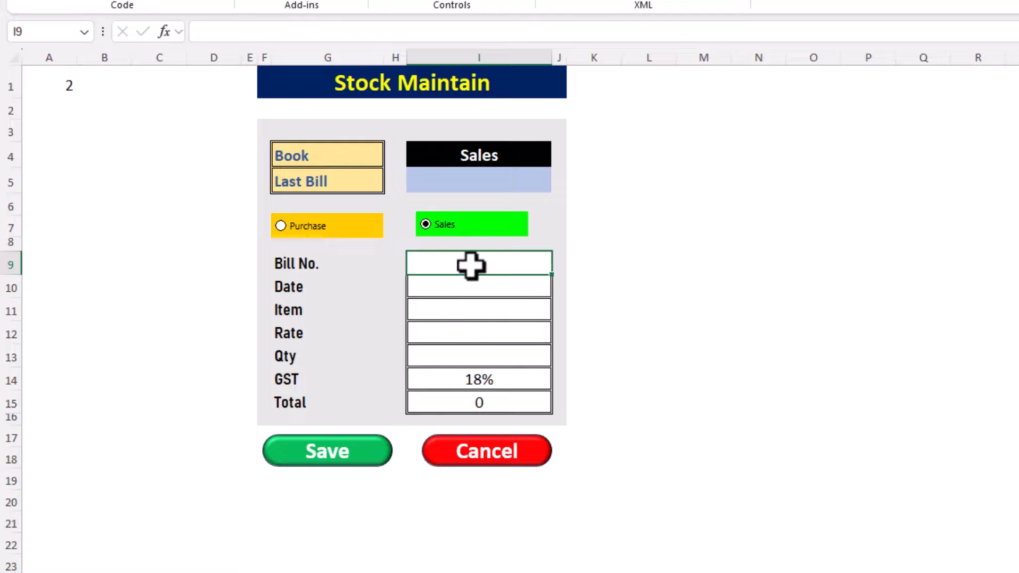
key(Return)
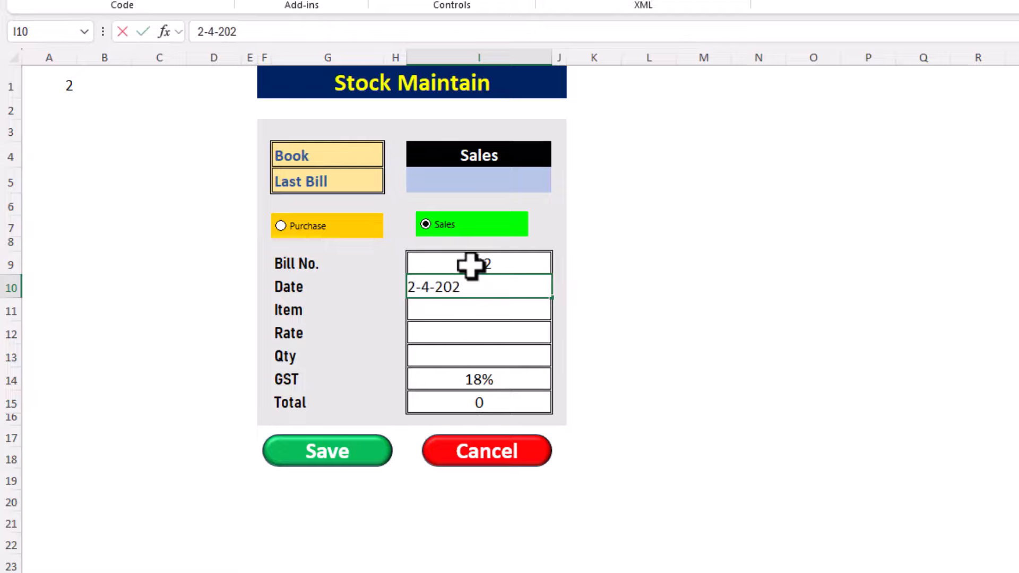
key(Return)
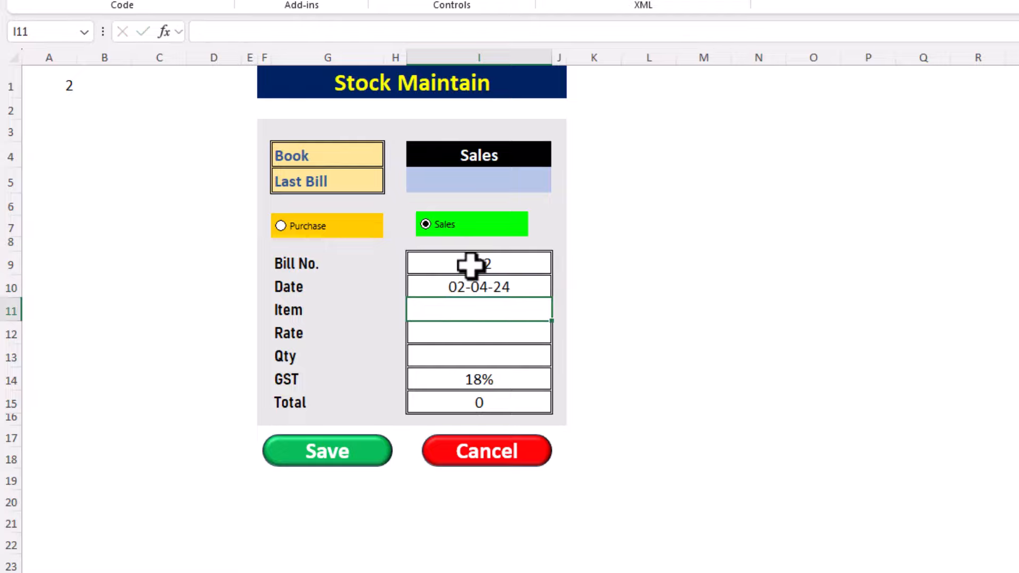
key(Return)
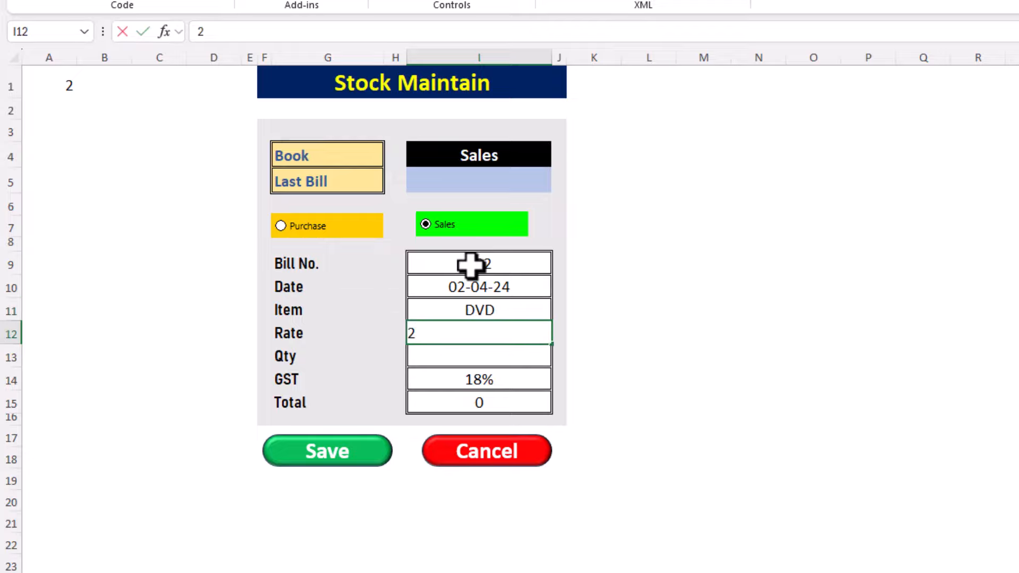
key(Return)
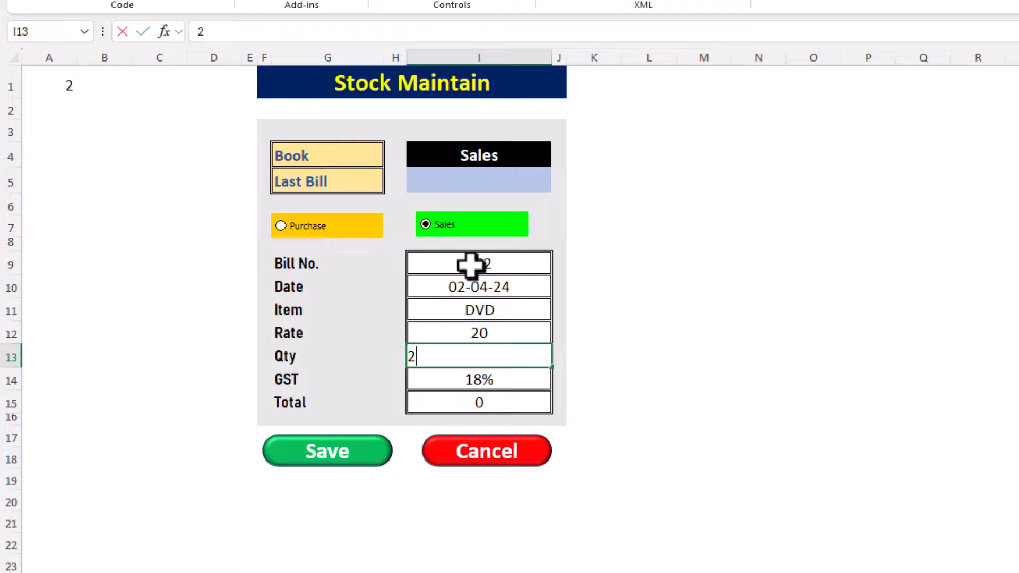
key(Return)
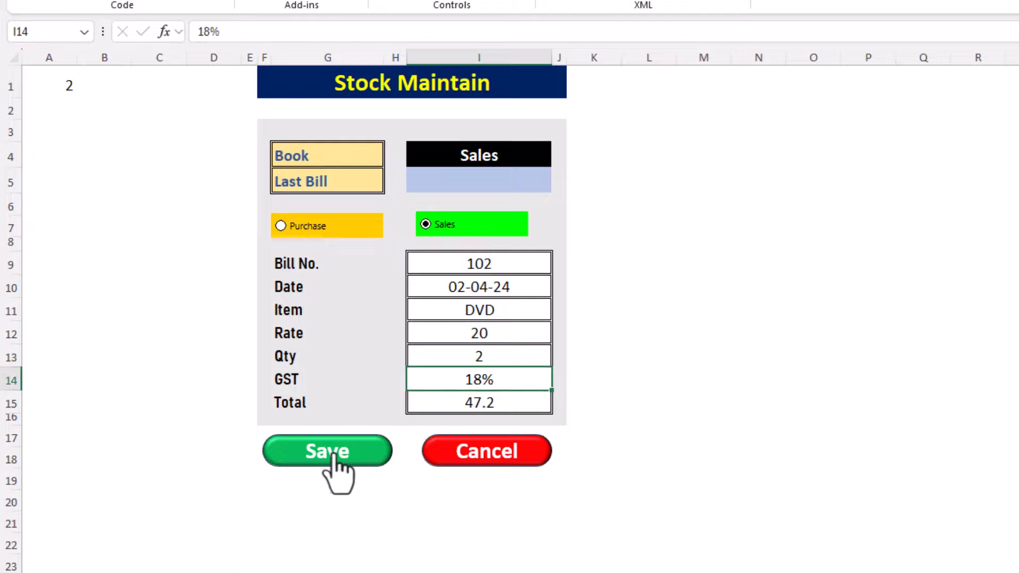
click(336, 474)
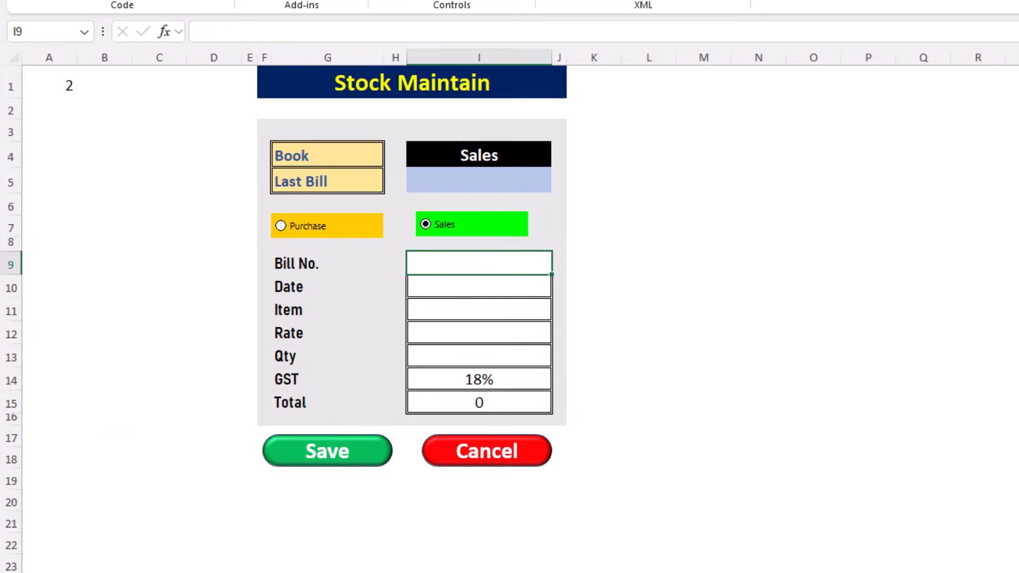
click(297, 572)
Record a macro named Cancel that clears the form's Bill No., Date, Item, Rate and Qty cells and reselects the Bill No. cell.
click(703, 233)
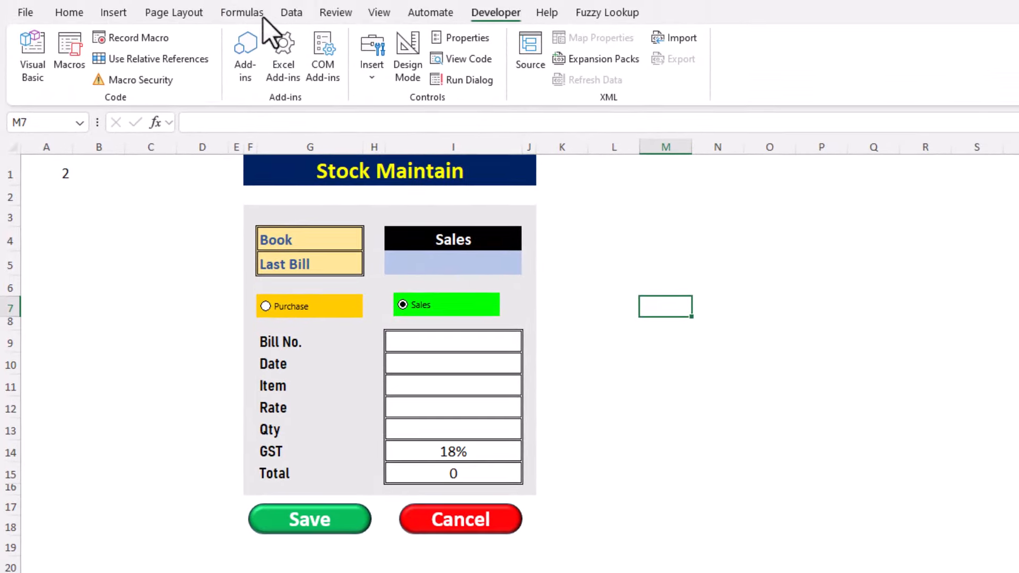
click(133, 37)
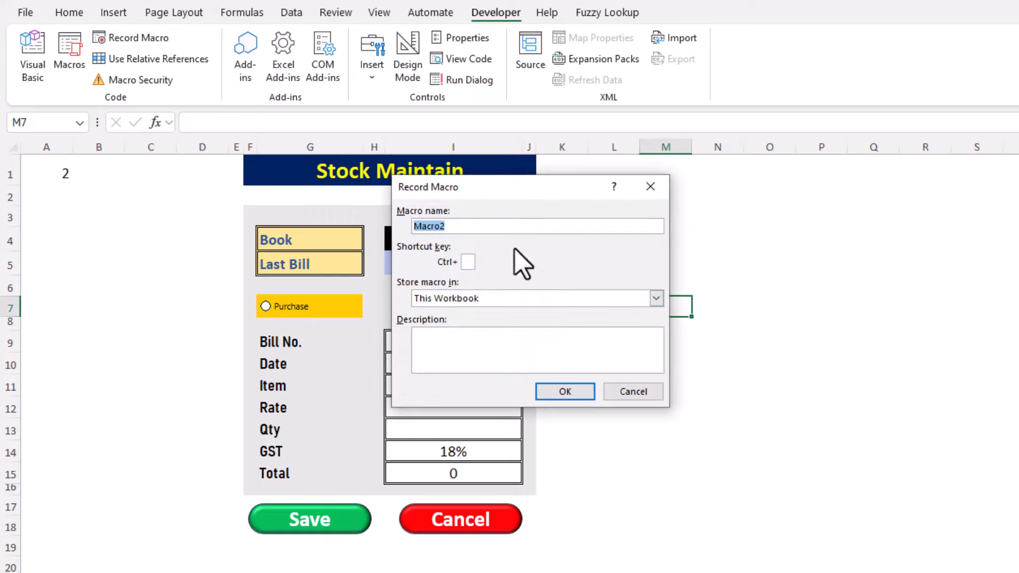
text(Cancel)
click(560, 393)
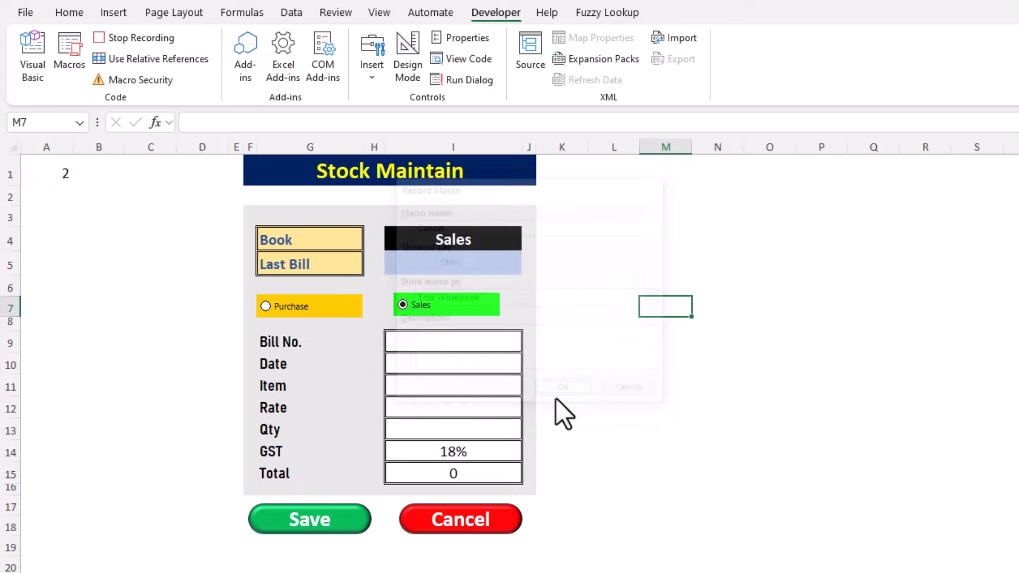
click(438, 345)
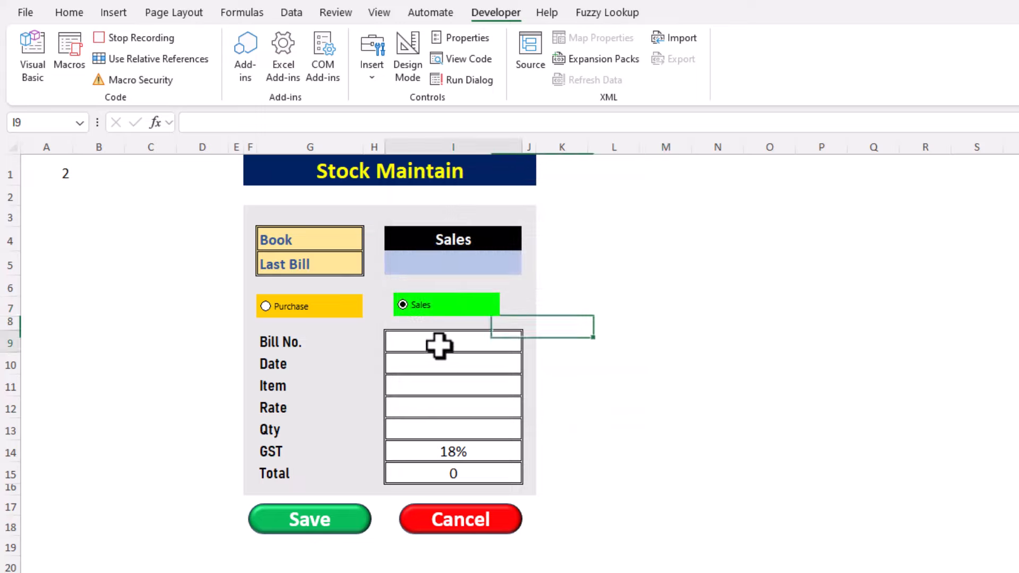
ctrl+click(440, 366)
ctrl+click(449, 388)
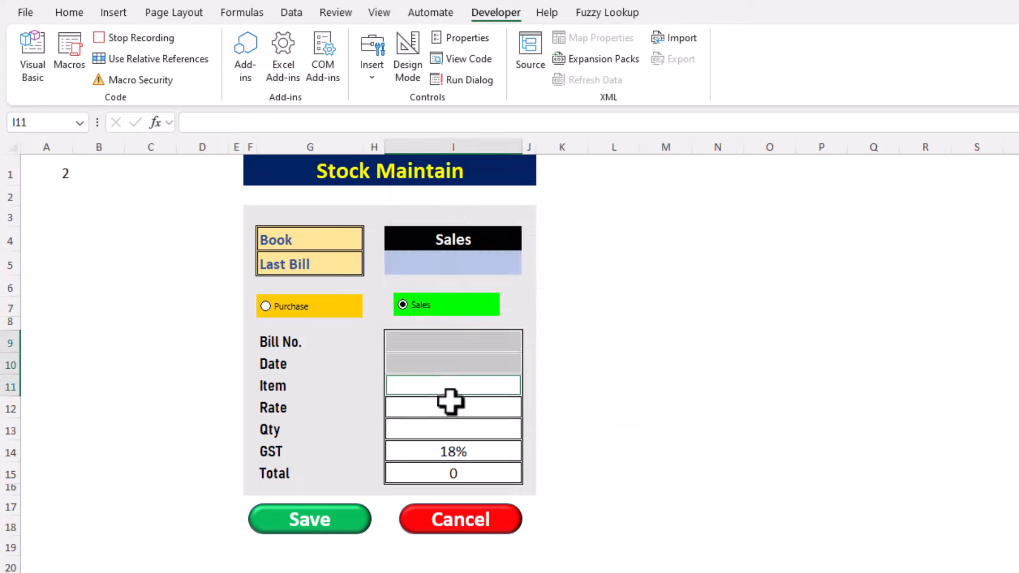
ctrl+click(451, 408)
ctrl+click(453, 429)
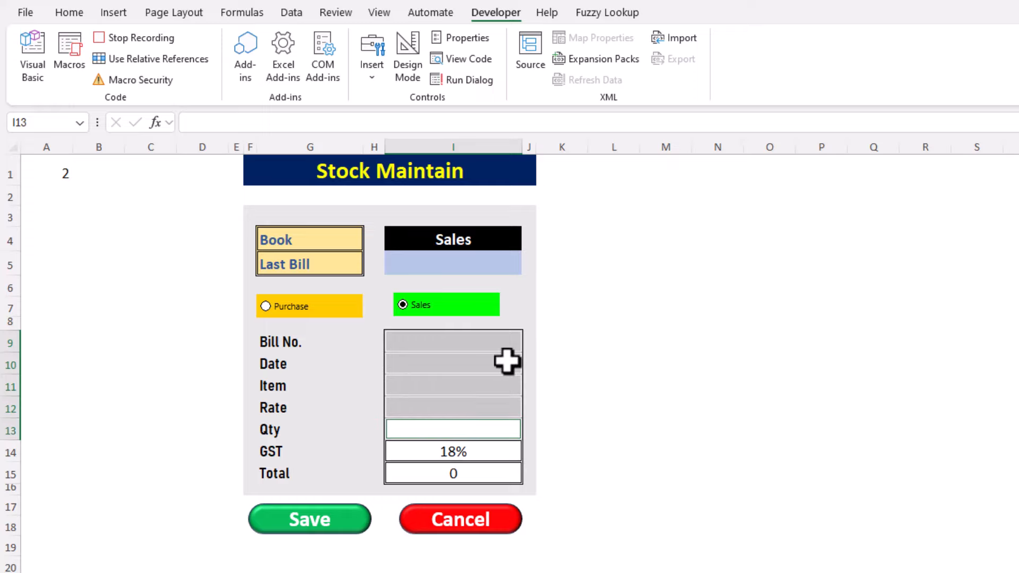
click(444, 343)
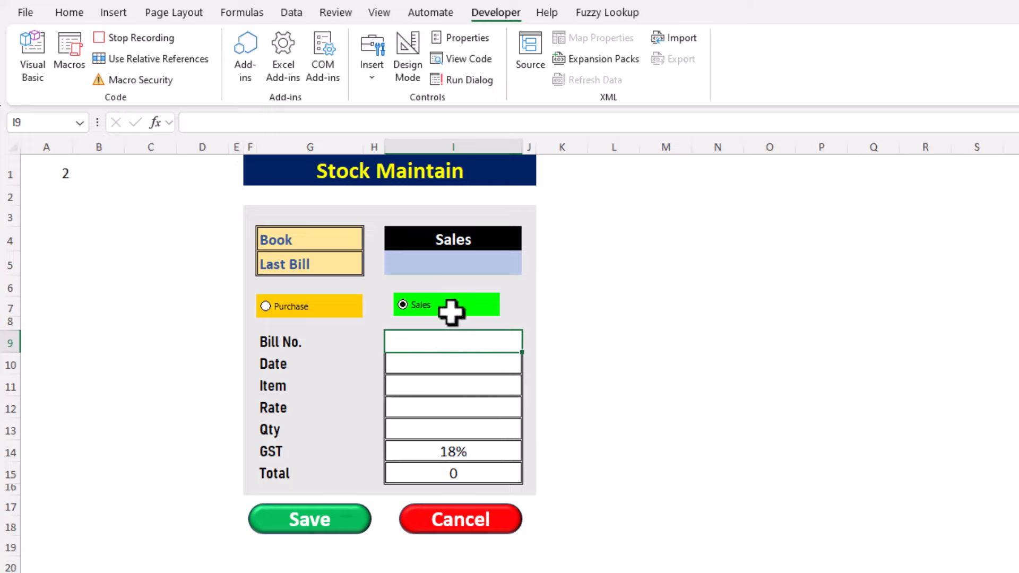
click(137, 38)
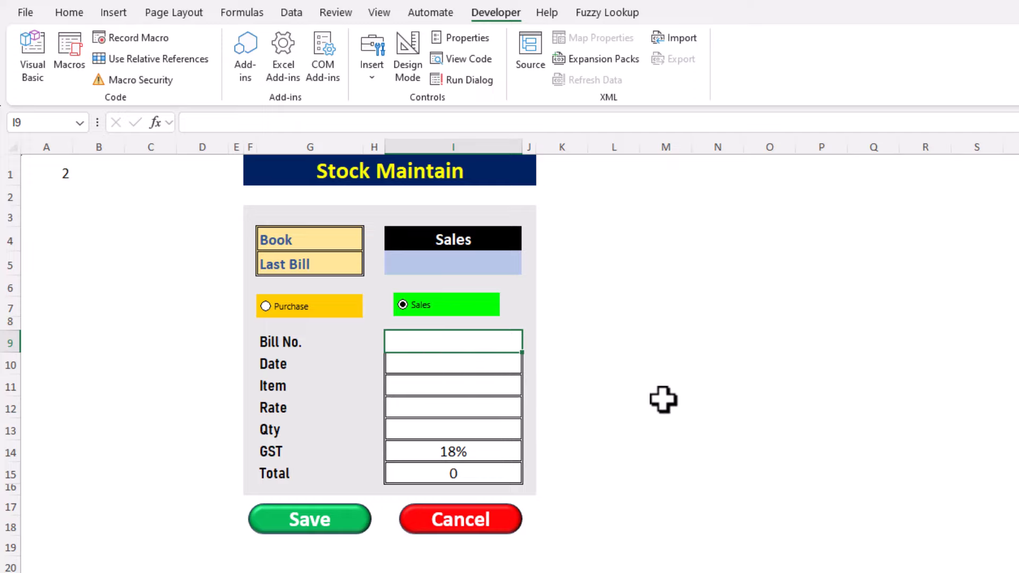
Assign the Cancel macro to the red Cancel button shape and deselect the shape.
ctrl+click(507, 522)
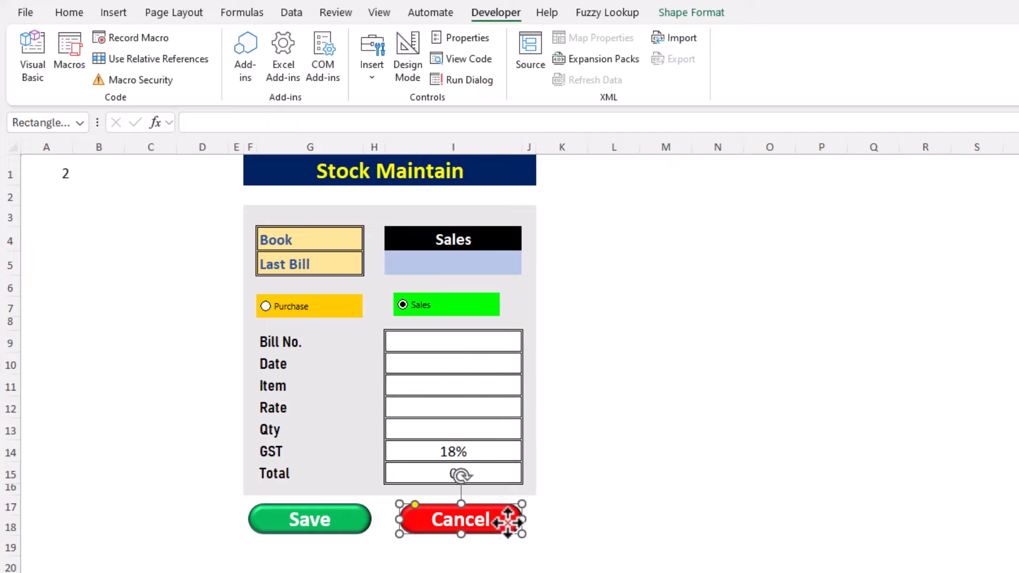
right_click(507, 523)
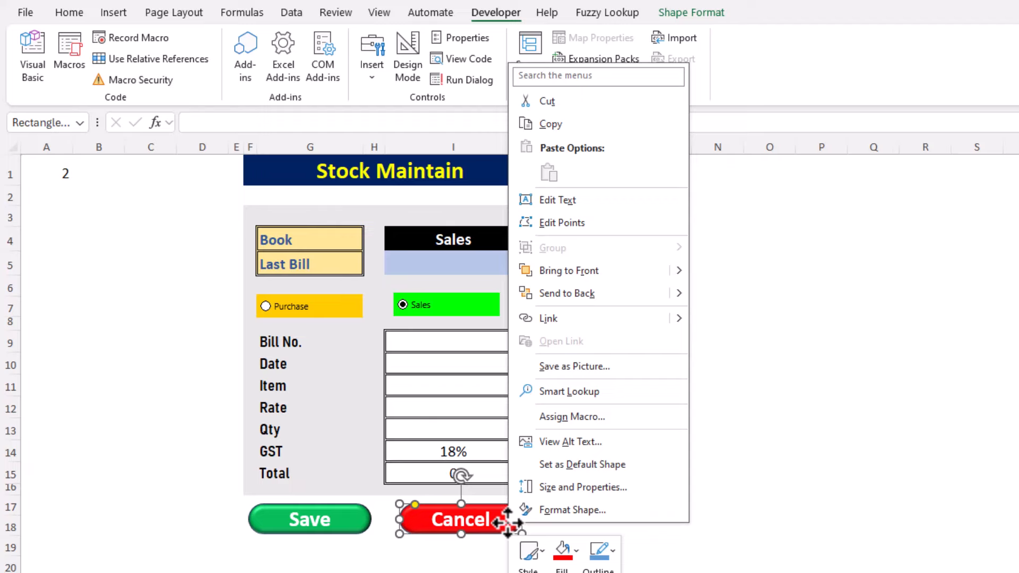
click(581, 417)
click(456, 320)
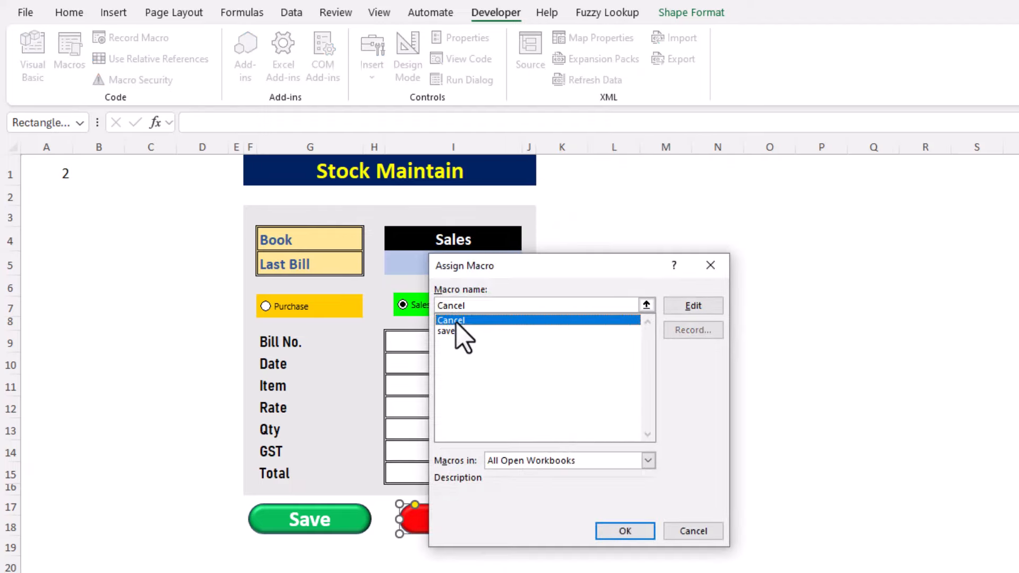
click(641, 533)
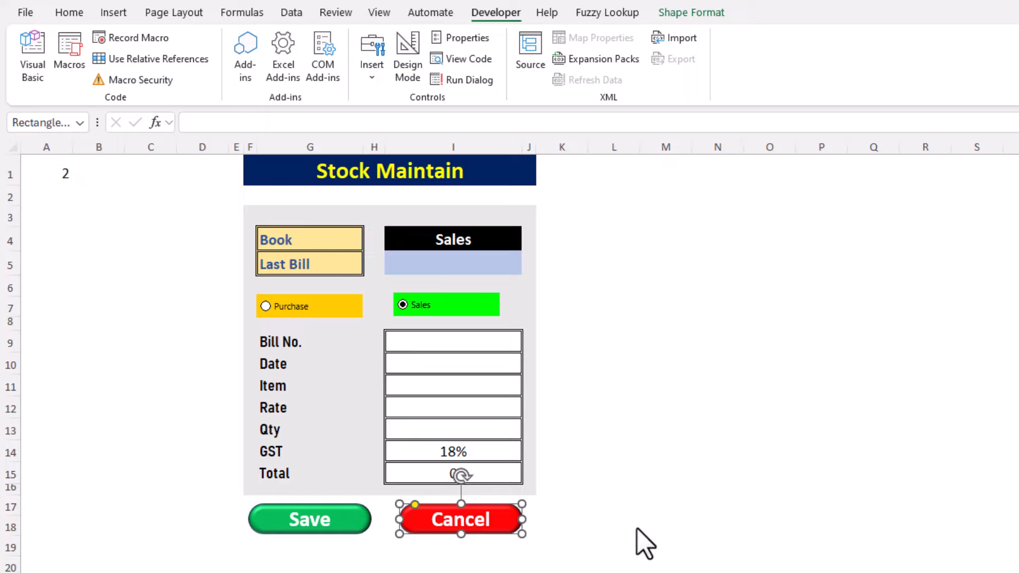
click(612, 443)
Test the Cancel button by filling the form fields from Bill No. to Qty with dummy text such as gj and clearing them.
click(454, 343)
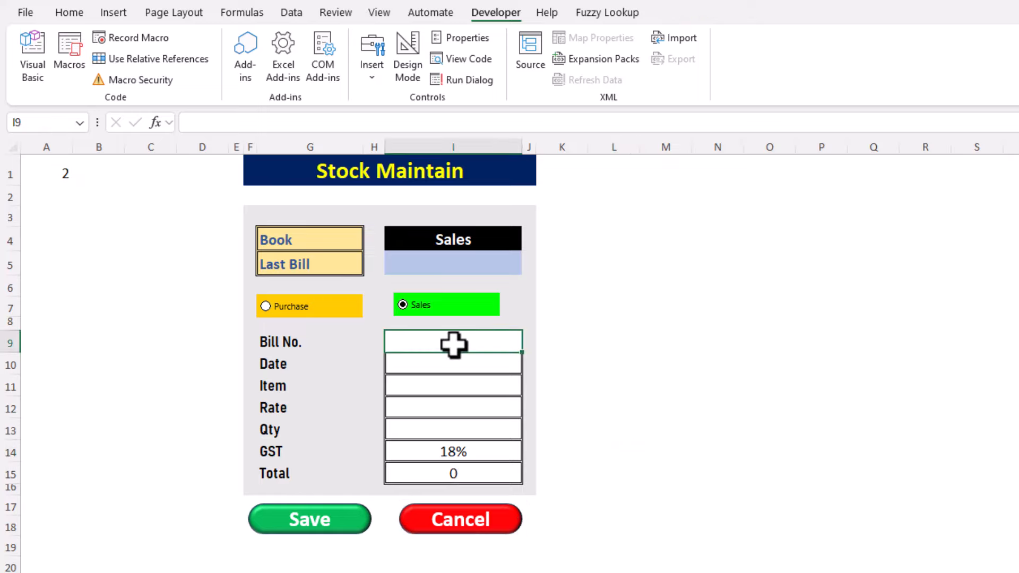
key(Return)
text(gj)
key(Return)
text(jg)
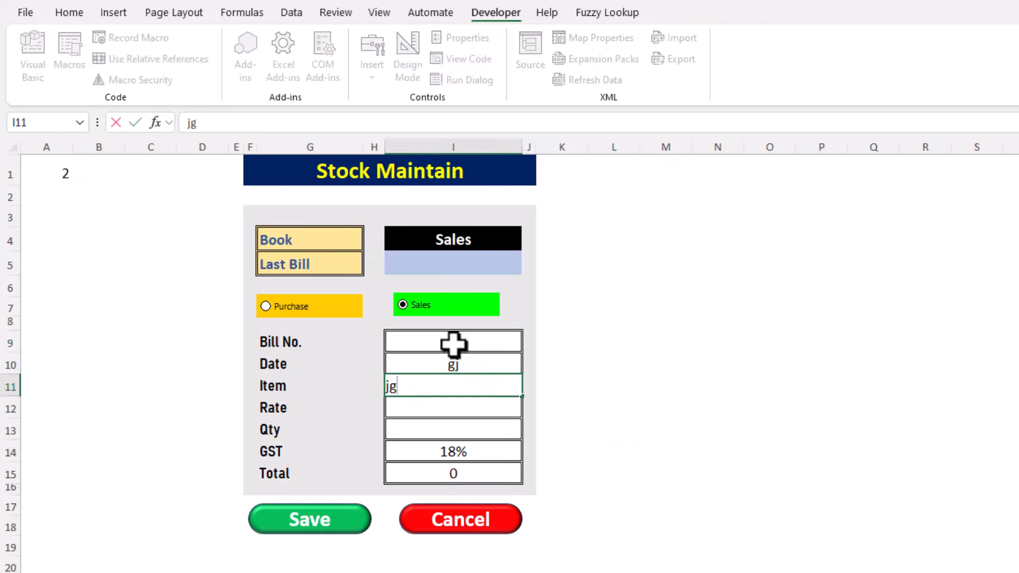
key(Return)
text(gj)
key(Return)
text(gj)
key(Return)
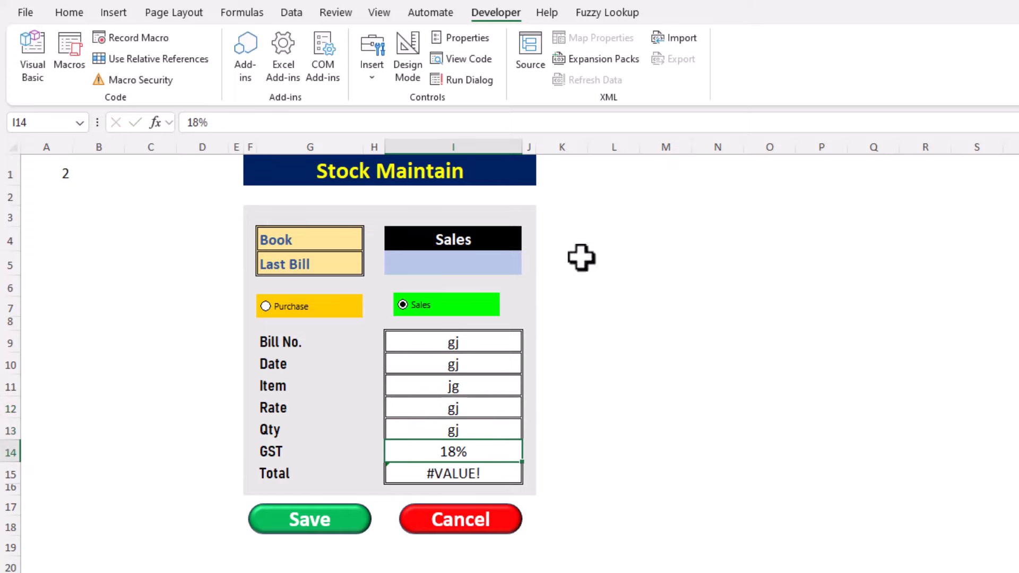
click(497, 527)
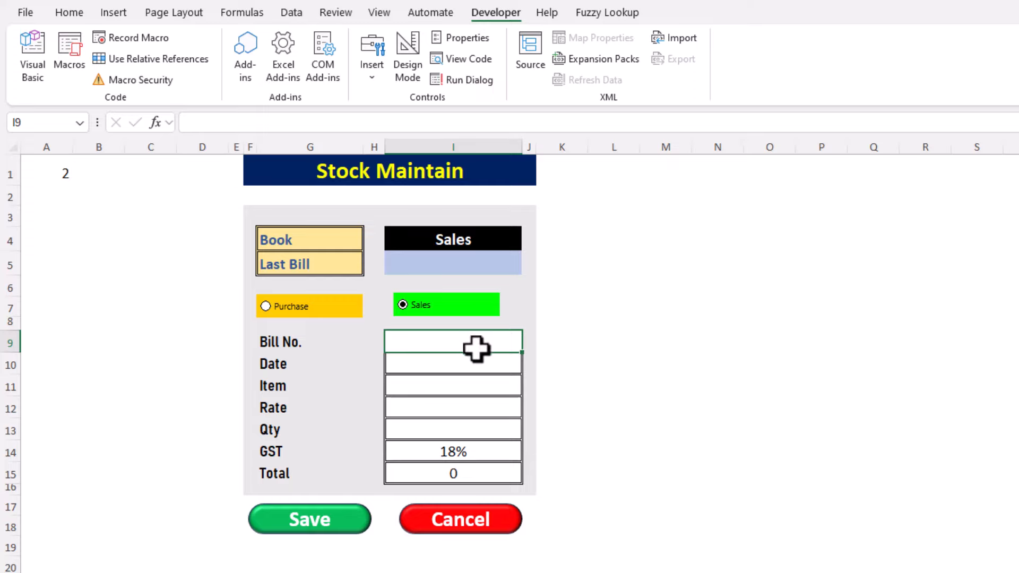
click(653, 399)
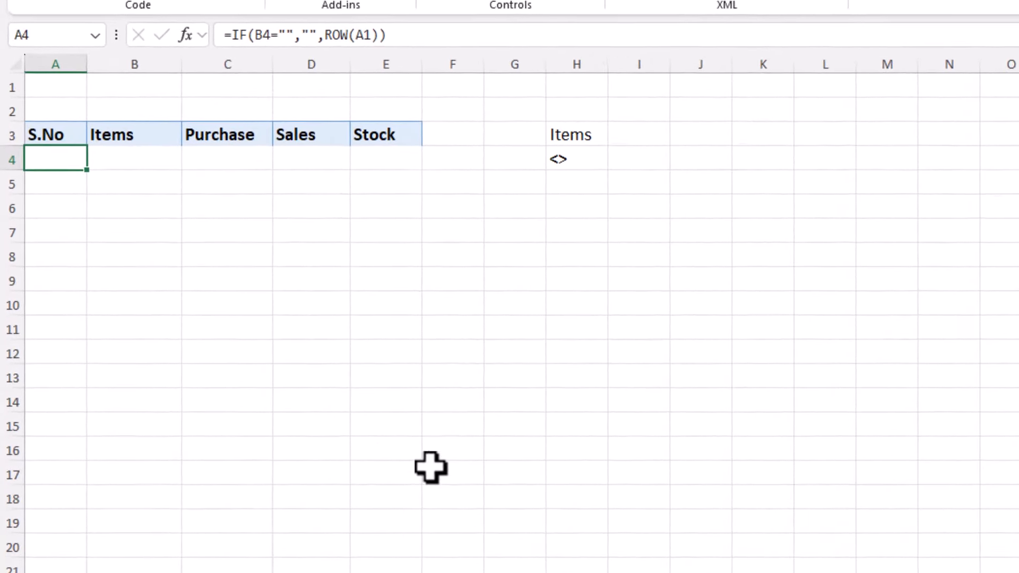
Examine the stock table's S.No, Items, Purchase, Sales and Stock columns and the item entries in the Purchase Book.
click(289, 326)
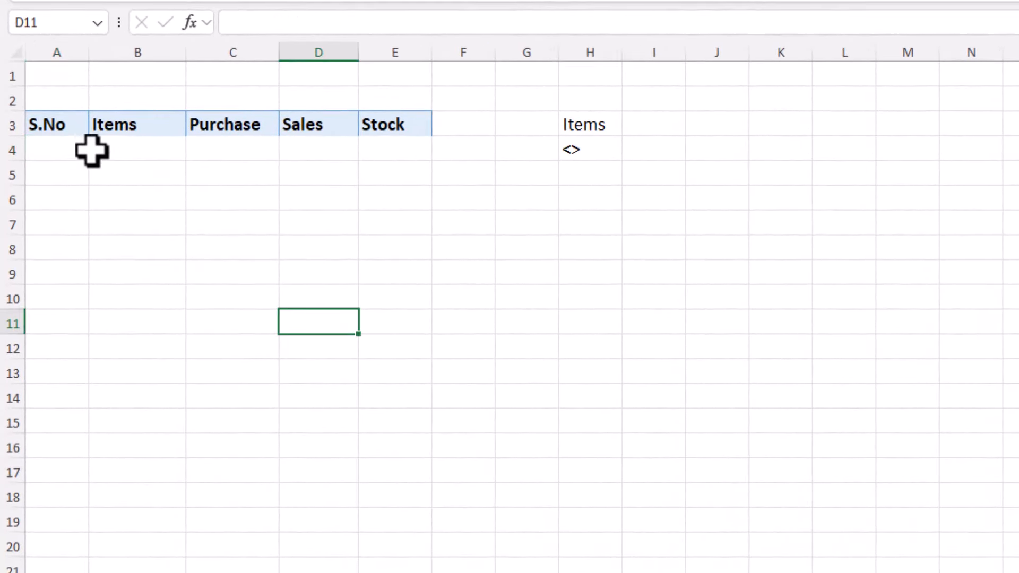
drag(48, 145, 395, 347)
click(249, 173)
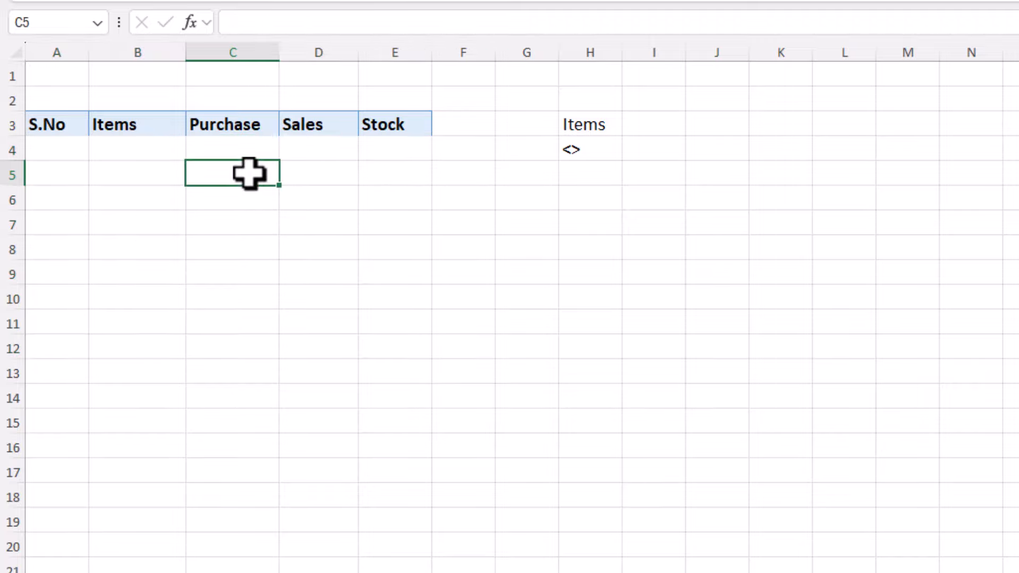
key(Up)
key(Left)
click(250, 170)
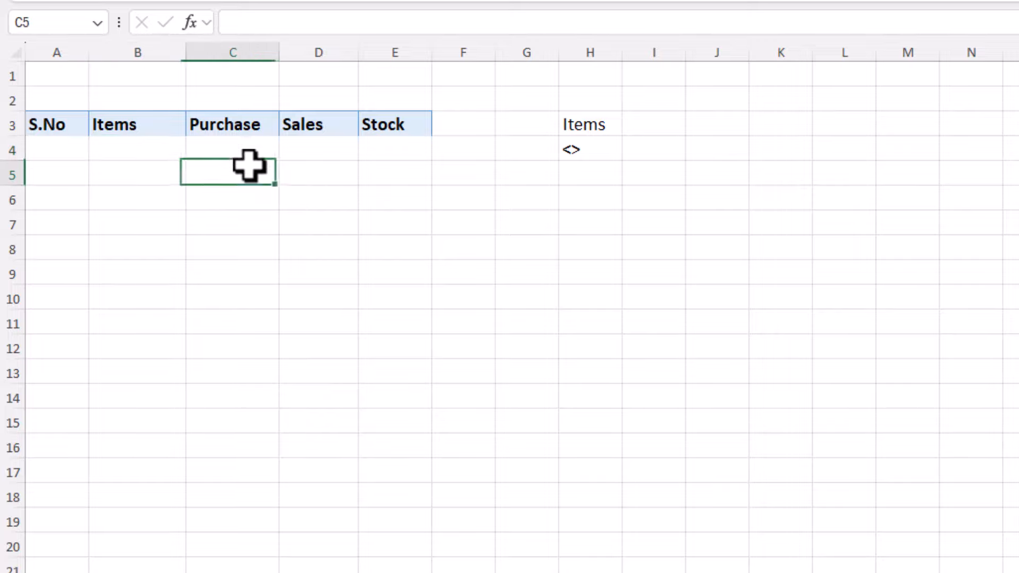
click(162, 154)
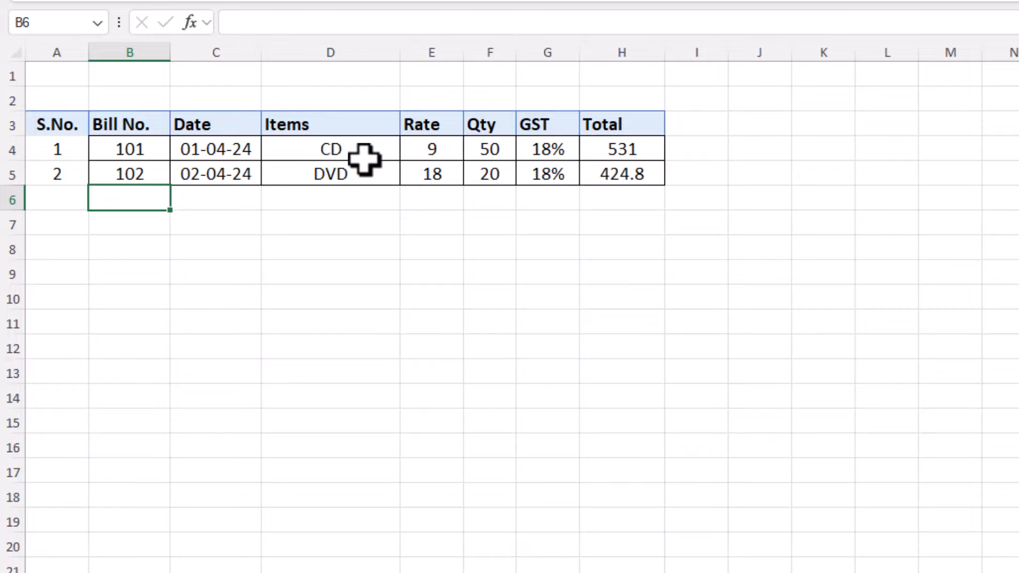
click(341, 198)
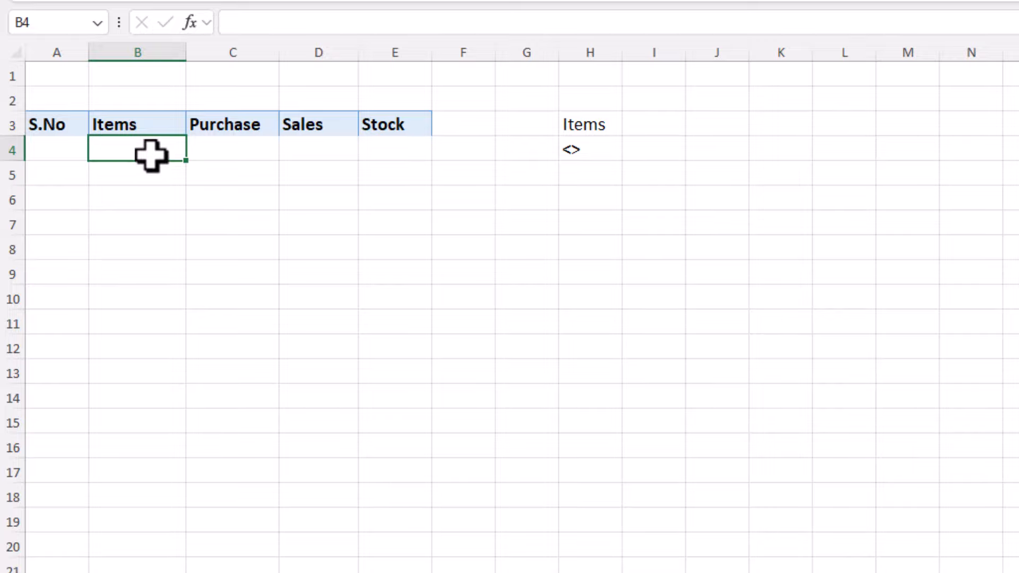
drag(151, 155, 141, 347)
click(133, 151)
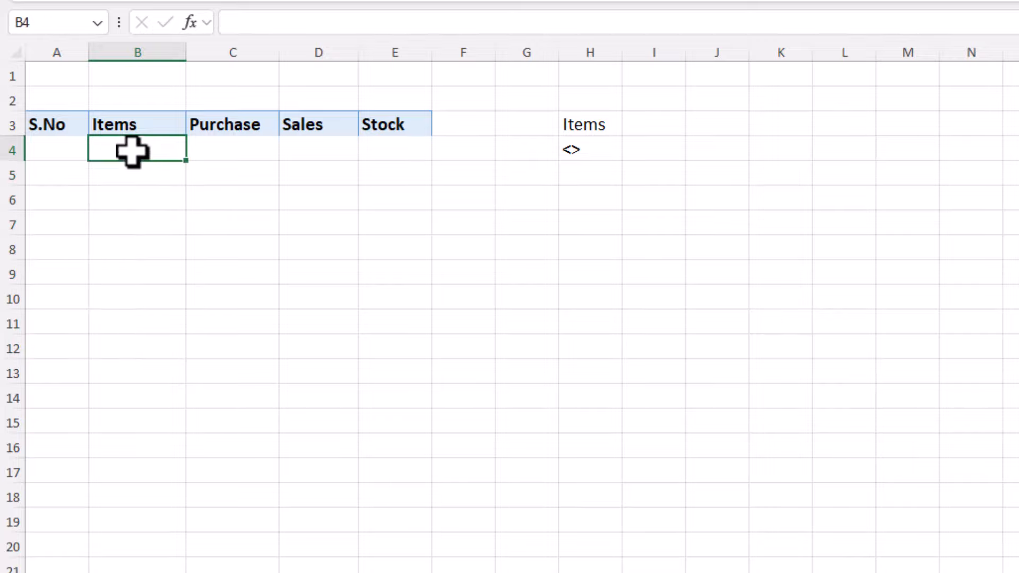
Examine the stock table's empty Items column and the filter criteria, Items and <>, in cells H3 and H4.
click(136, 179)
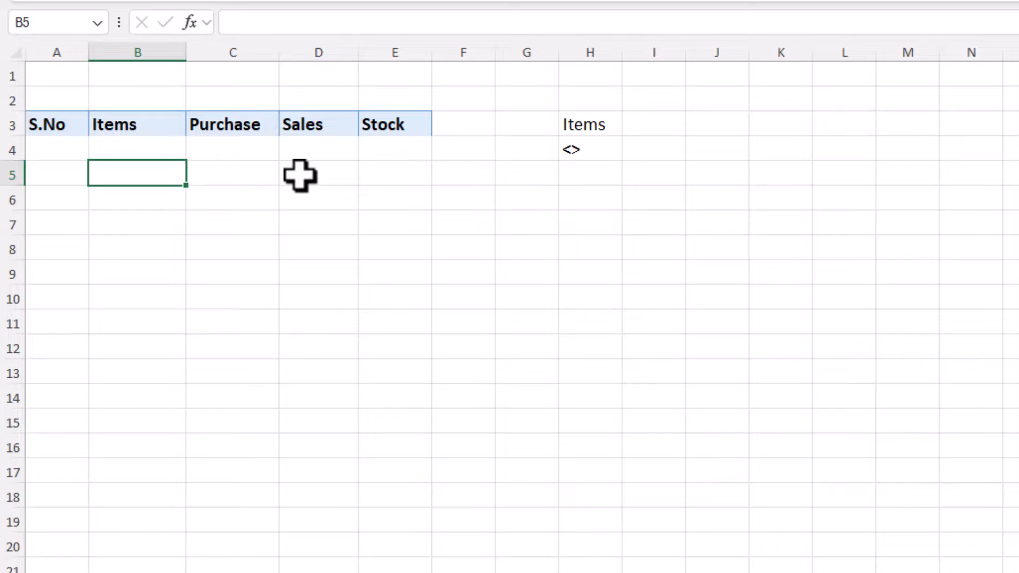
click(155, 153)
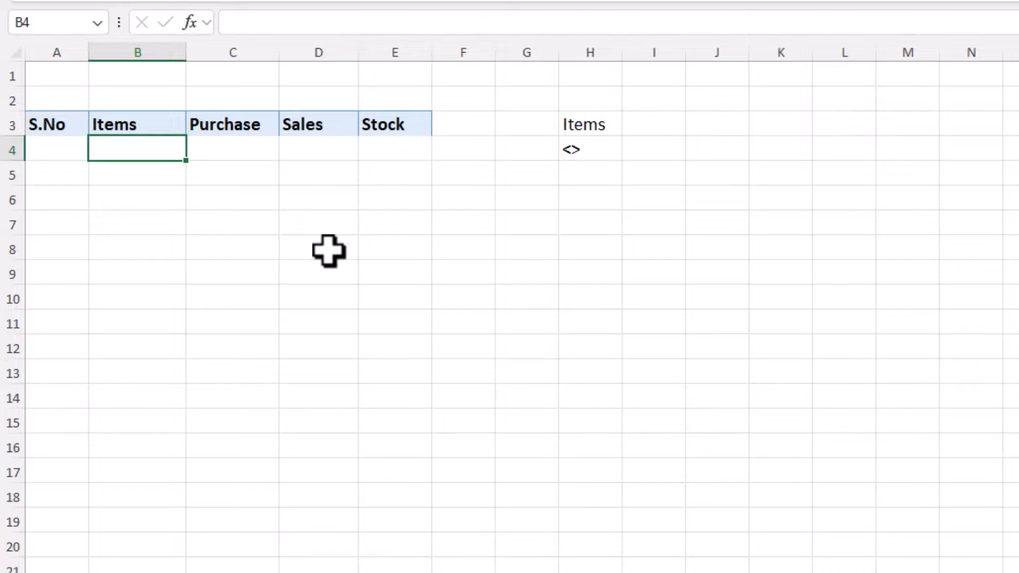
drag(584, 126, 585, 149)
click(595, 125)
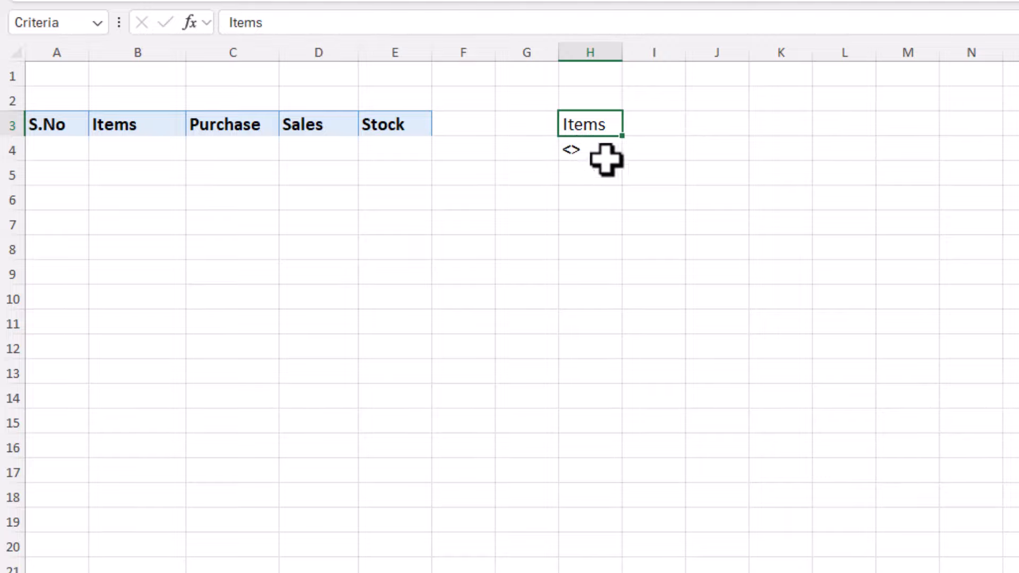
click(602, 151)
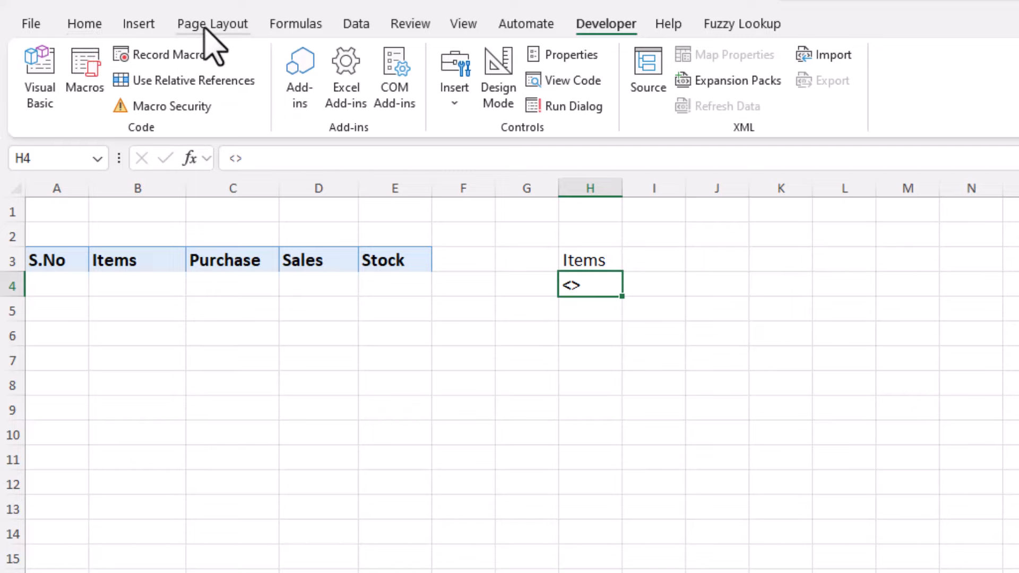
Start recording a macro named stock in this workbook and open the Advanced Filter.
click(161, 56)
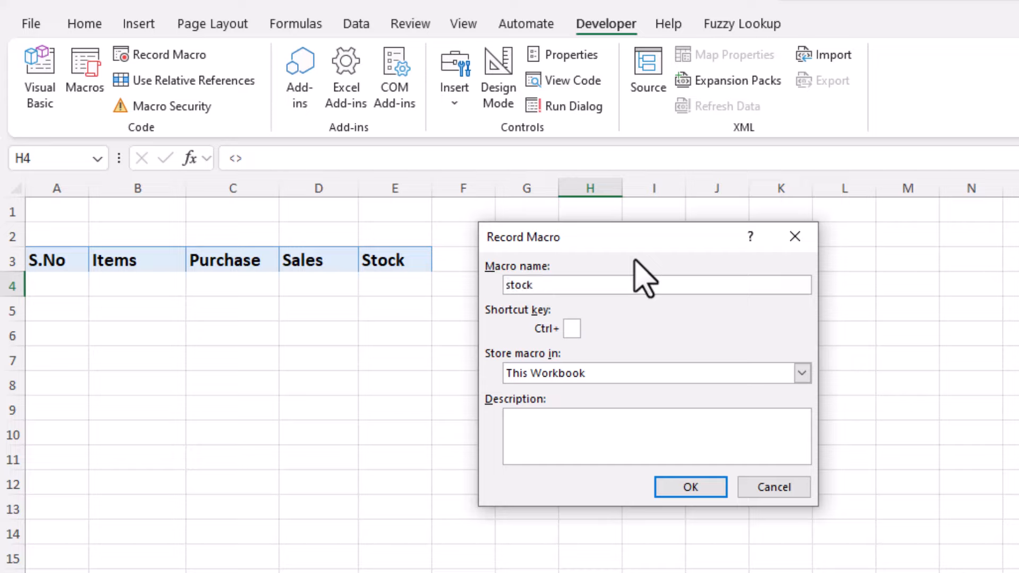
click(688, 486)
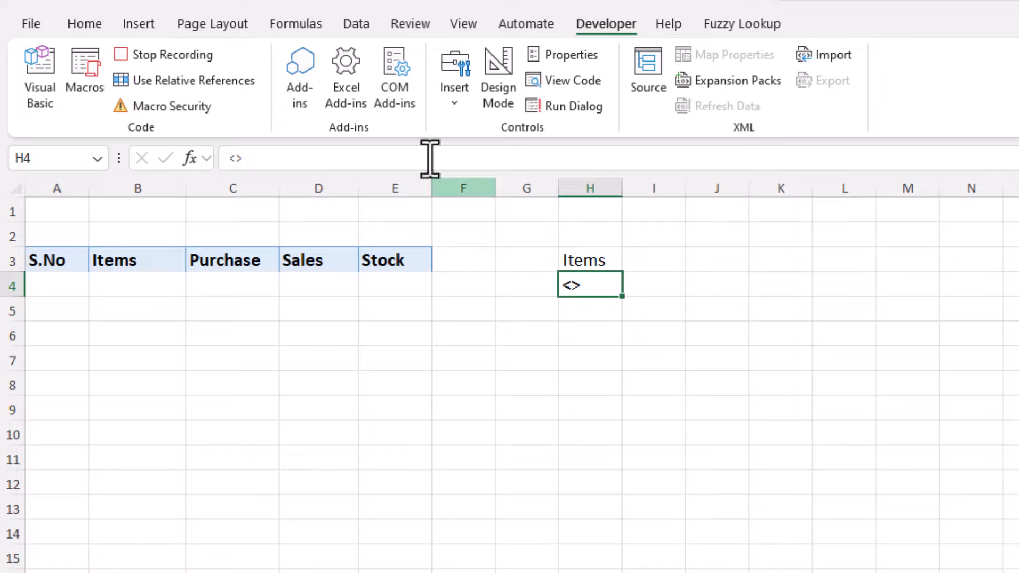
click(355, 26)
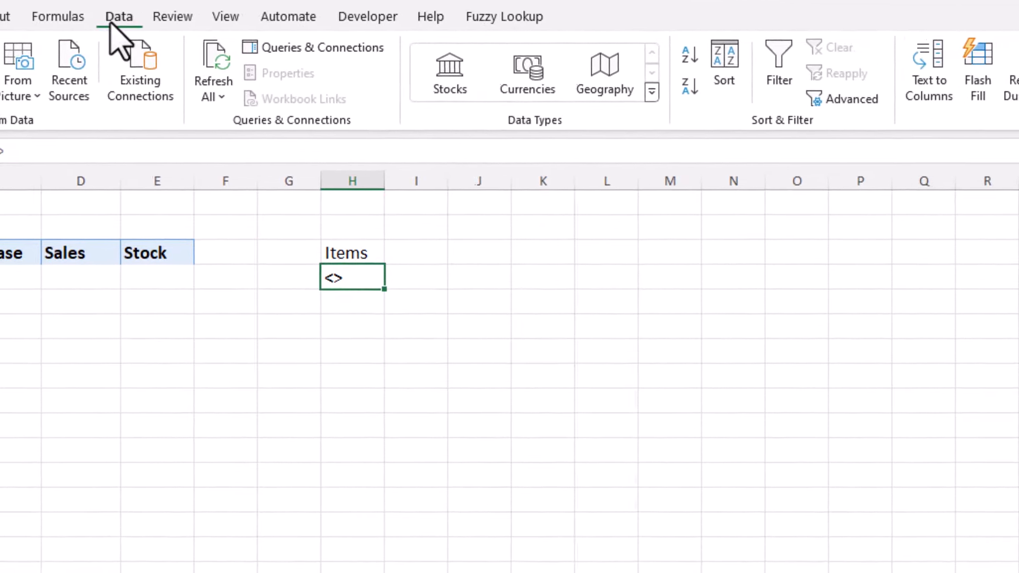
click(839, 101)
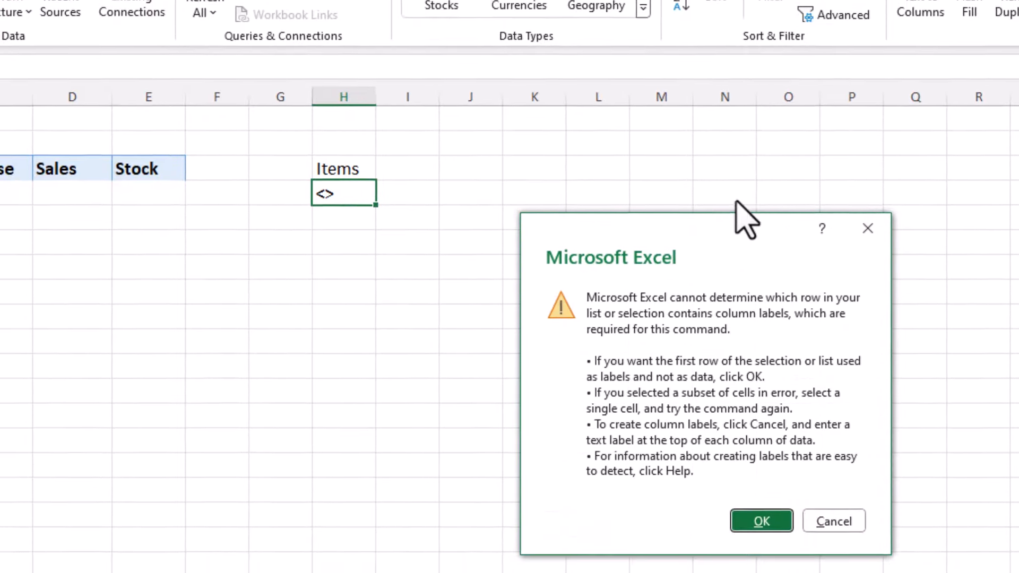
click(770, 370)
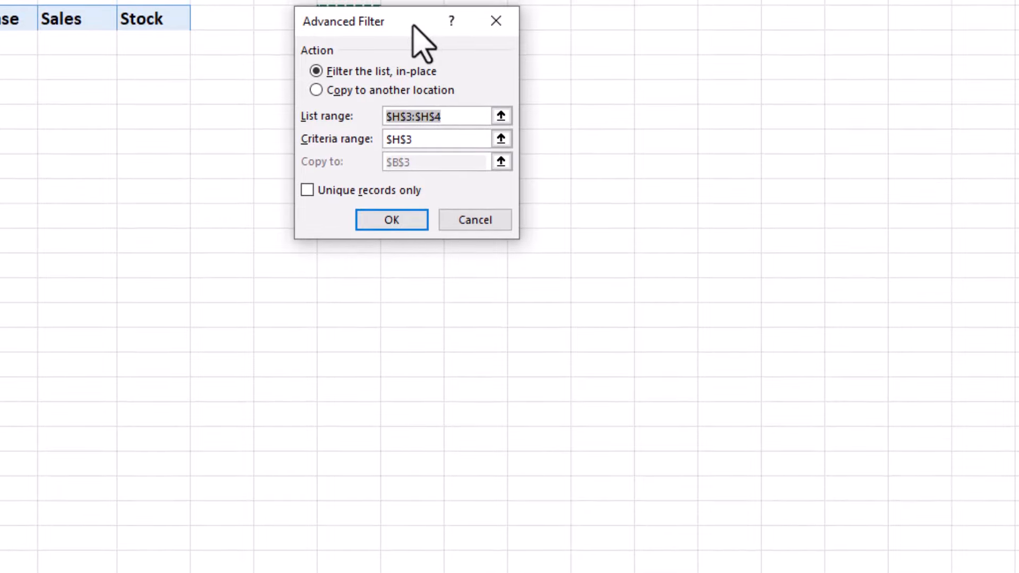
Set the Advanced Filter to copy to another location, with the Purchage Book range $D$3:$D$1000 as its list range.
drag(414, 25, 525, 1)
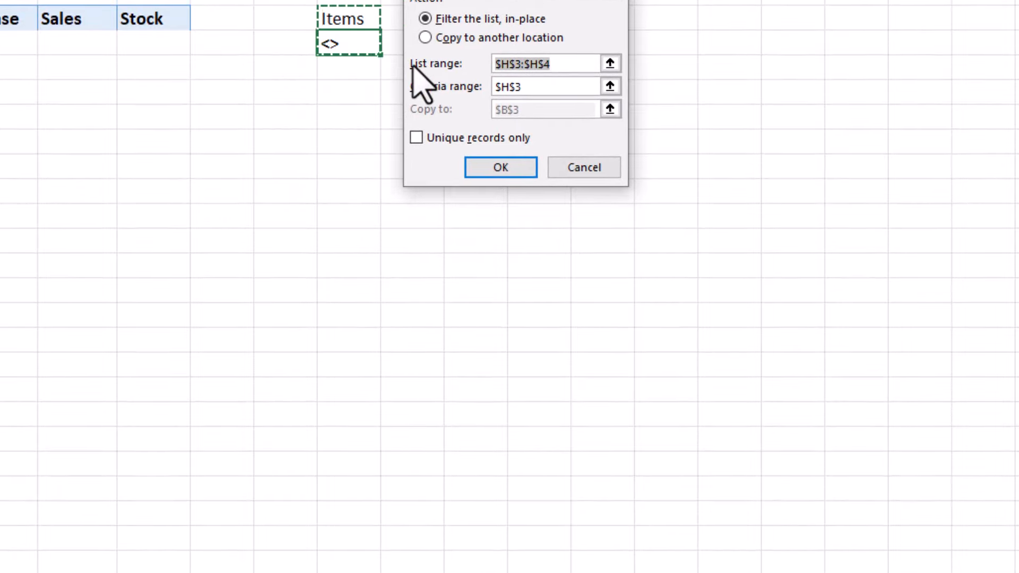
key(alt+o)
click(574, 126)
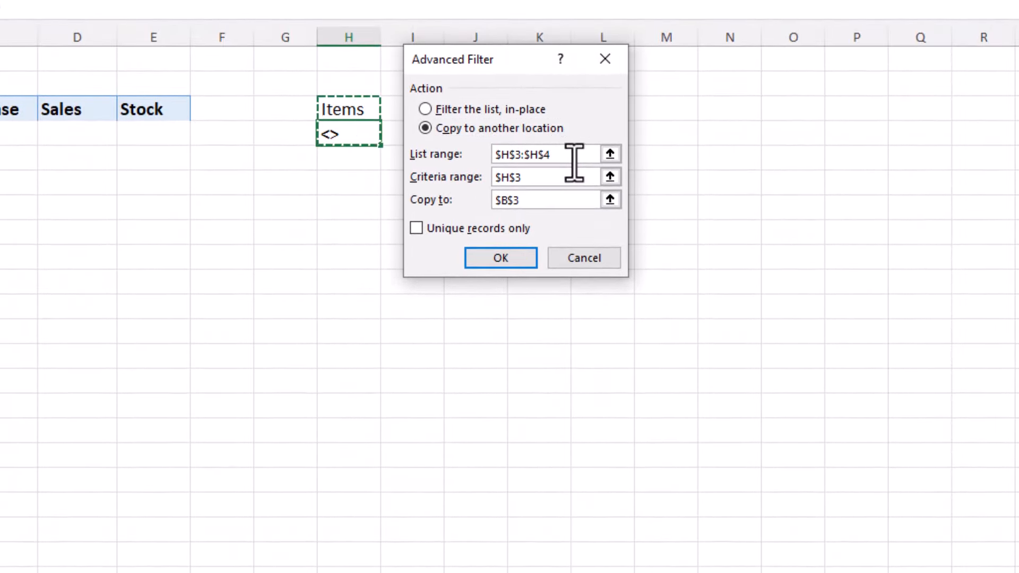
key(BackSpace)
key(BackSpace)
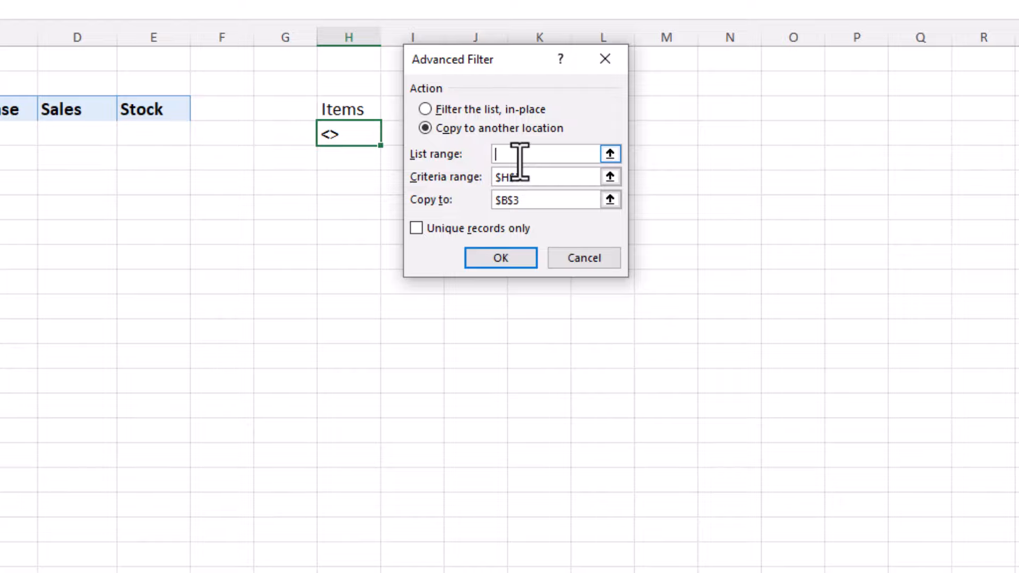
click(233, 570)
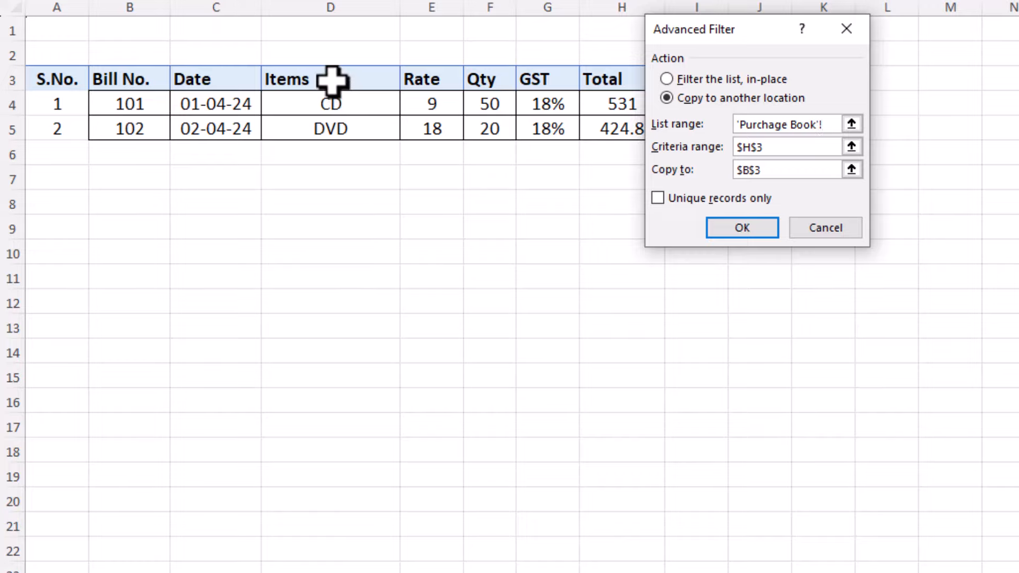
drag(333, 80, 334, 570)
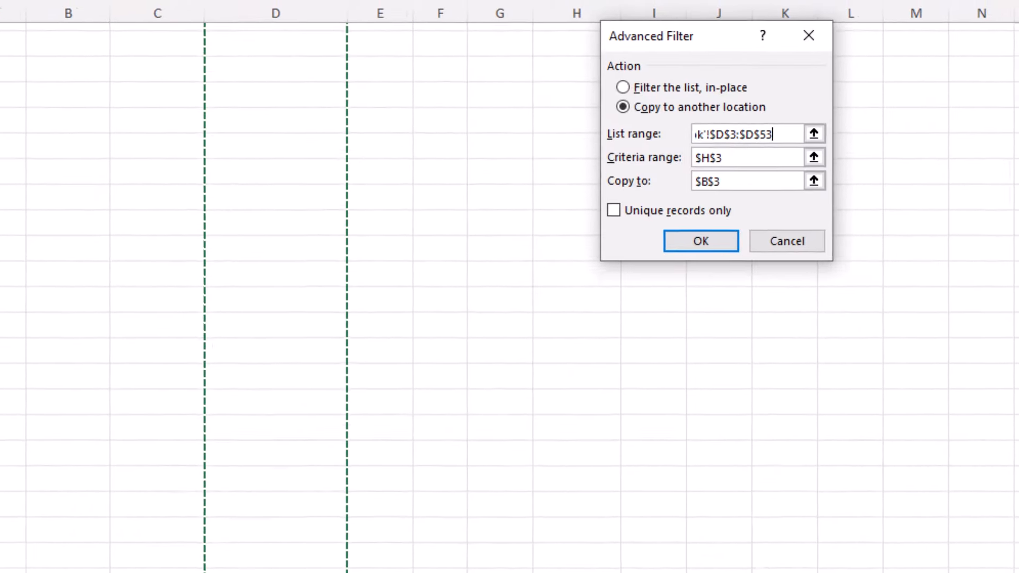
scroll(684, 438, up, 10)
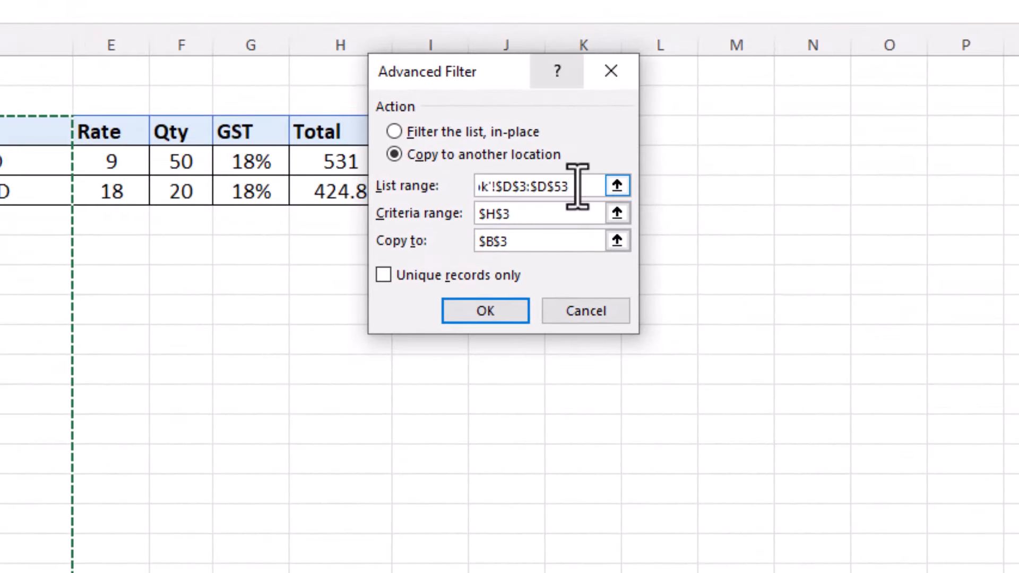
key(BackSpace)
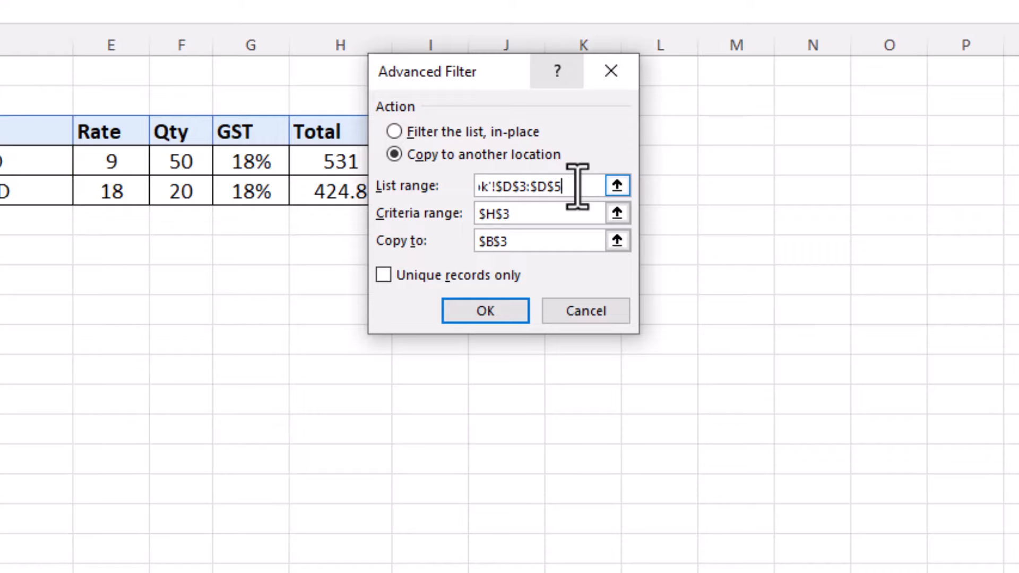
text(000)
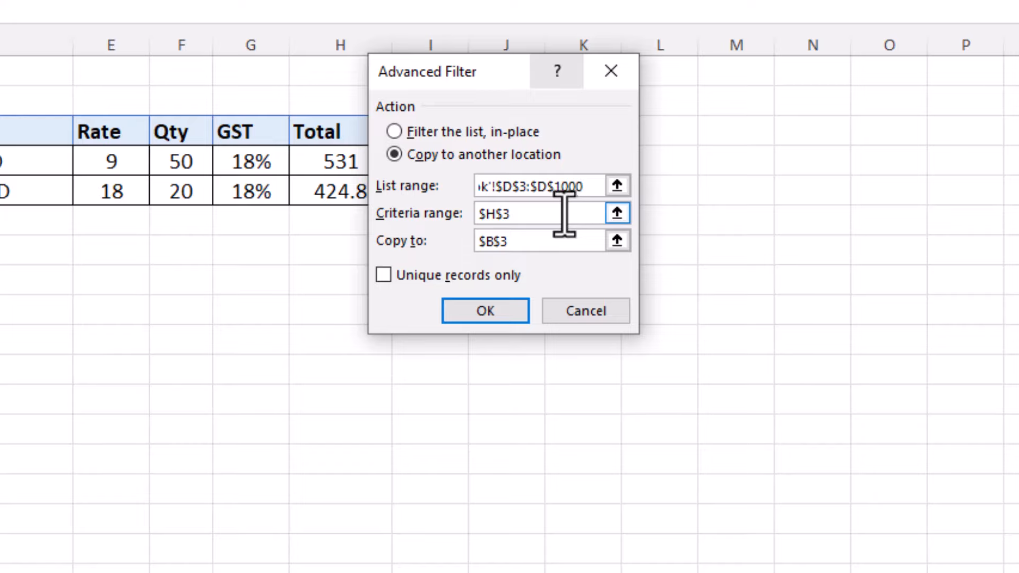
Set the Advanced Filter's criteria range to cells H3:H4 of the Stock sheet.
click(535, 214)
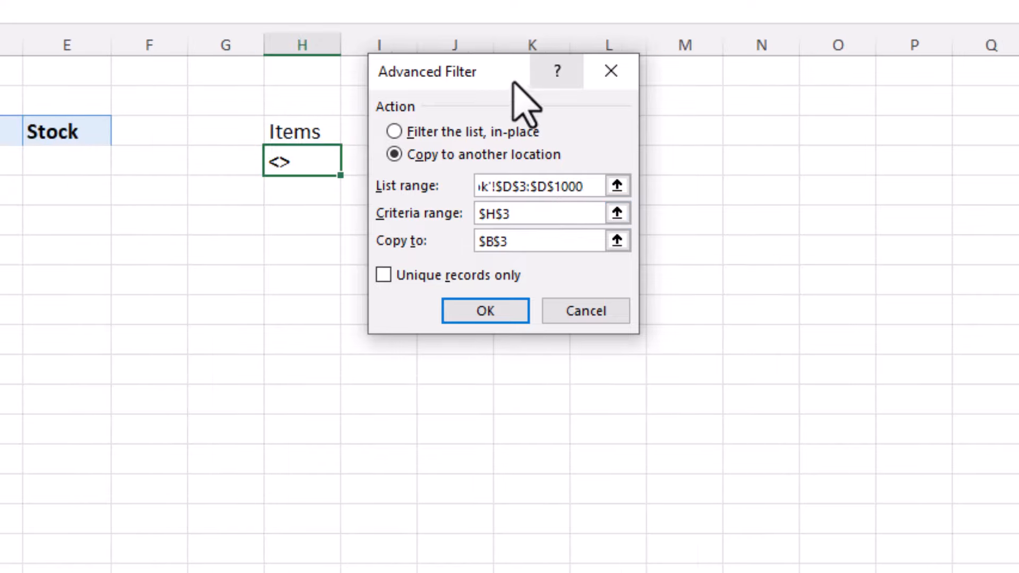
drag(514, 79, 603, 109)
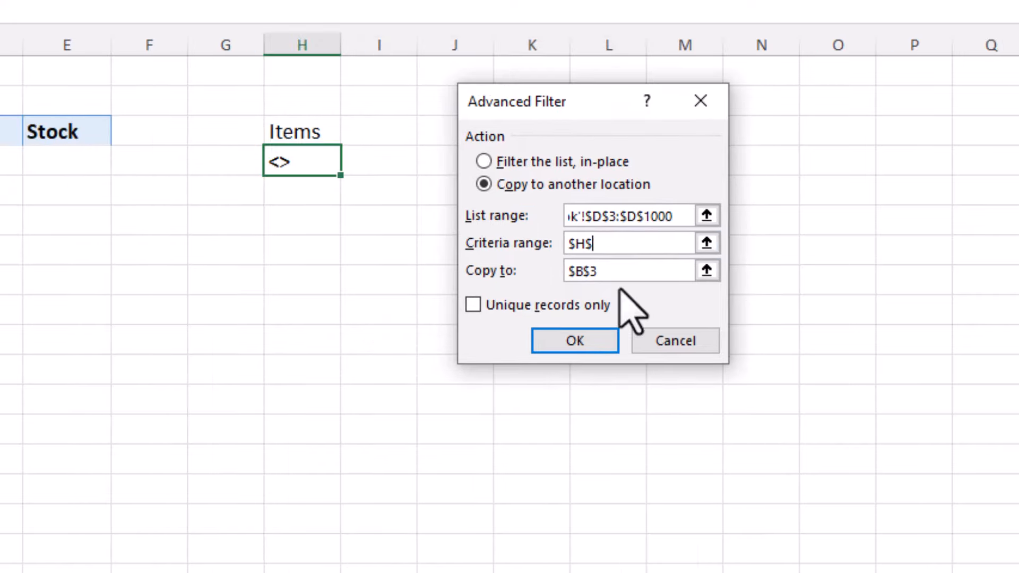
key(BackSpace)
key(BackSpace)
key(BackSpace)
drag(285, 132, 288, 151)
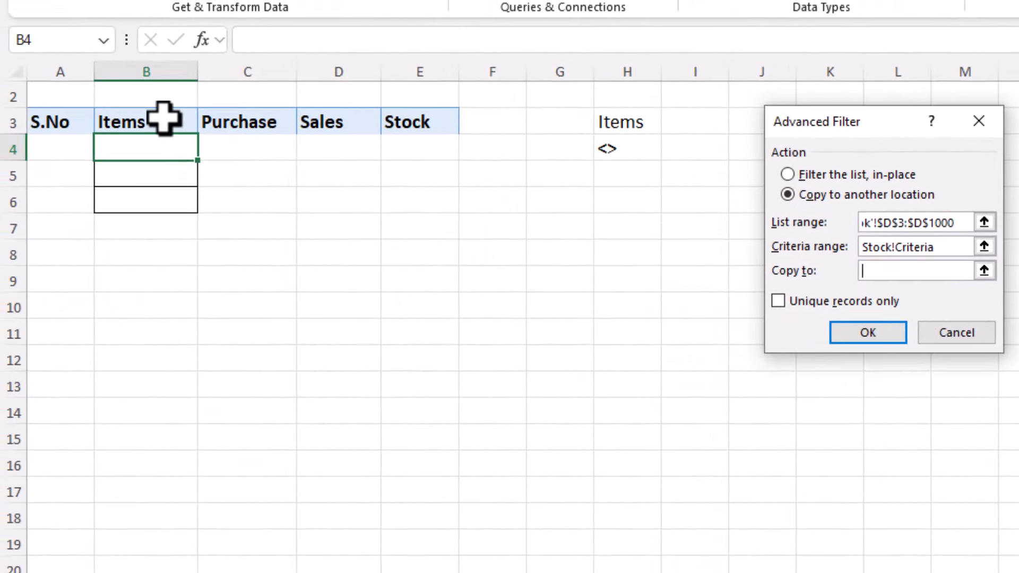
Set the copy destination to Stock cell B3, restrict the filter to unique records and run it.
click(164, 121)
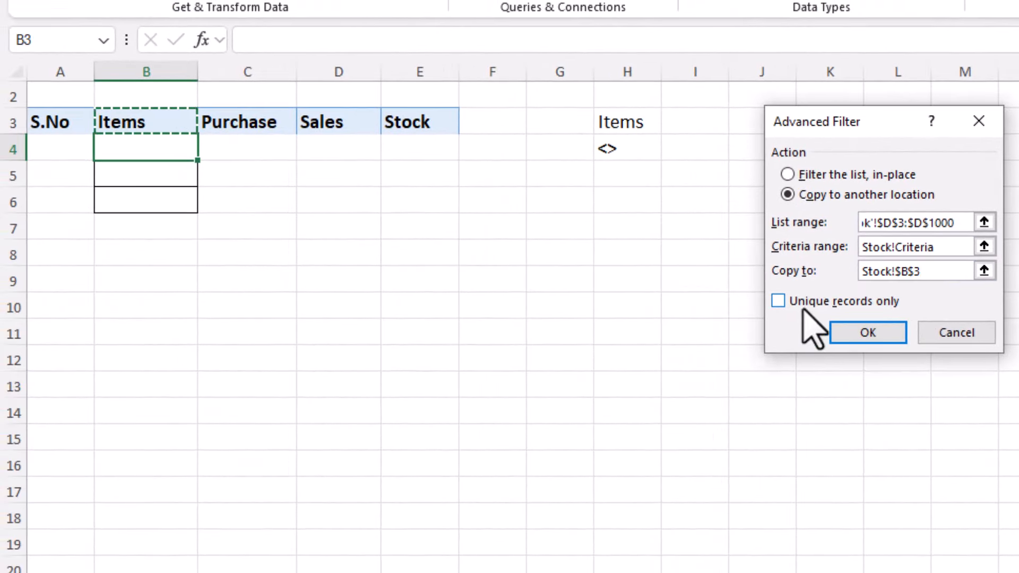
click(779, 301)
click(855, 331)
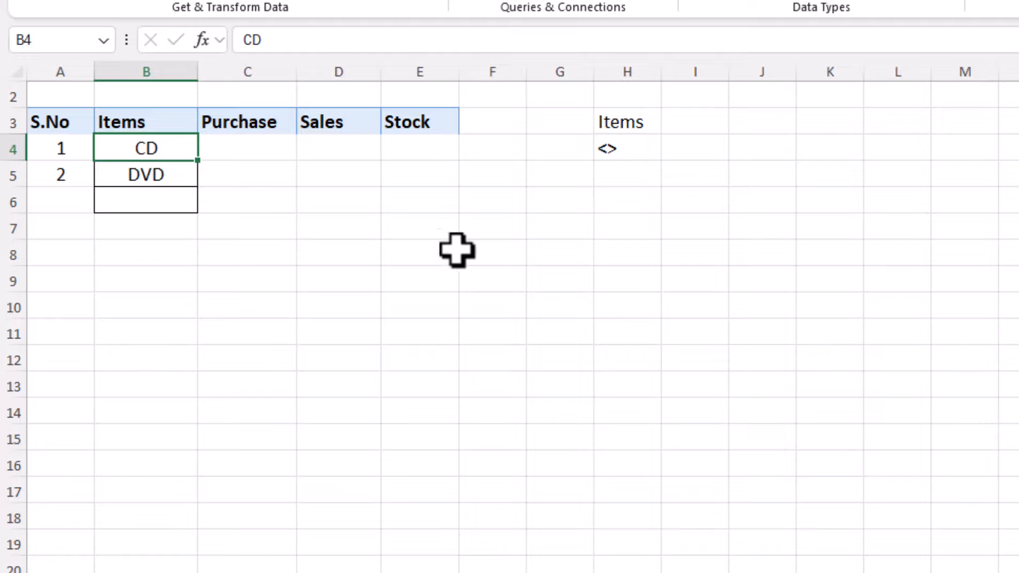
Insert a rectangle shape on the Stock sheet and move it clear of column H, around columns K and L.
click(248, 176)
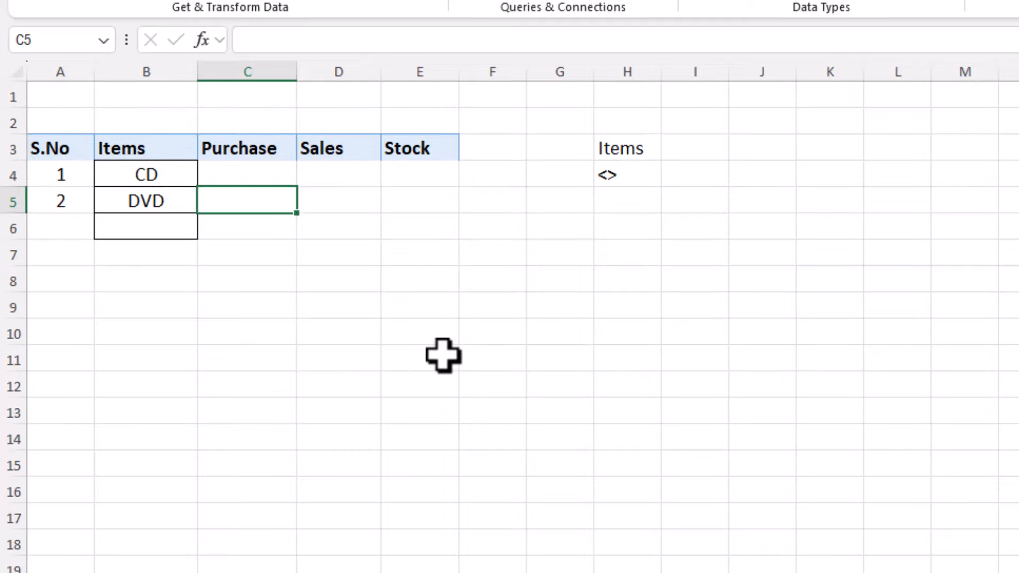
click(148, 0)
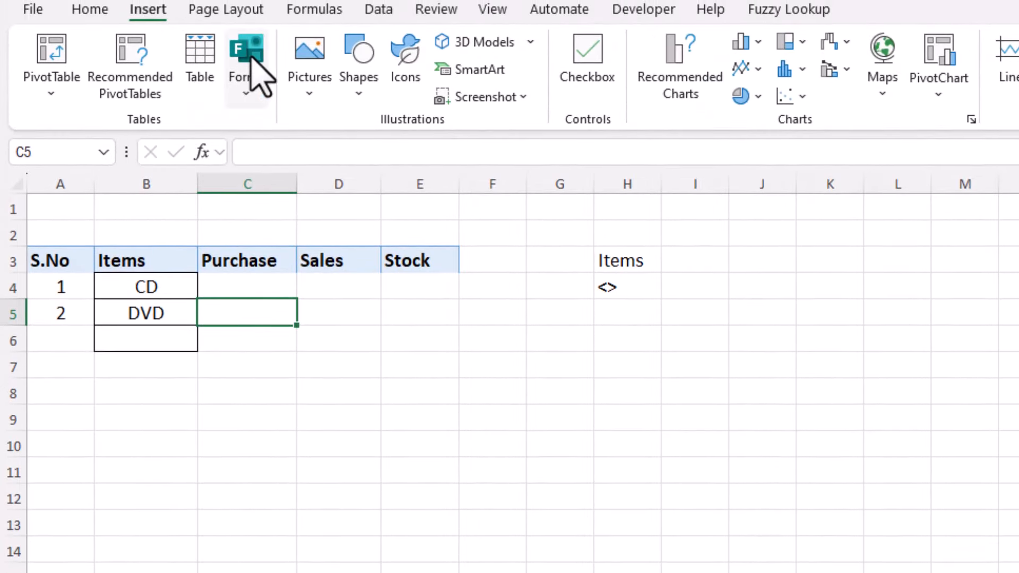
click(357, 64)
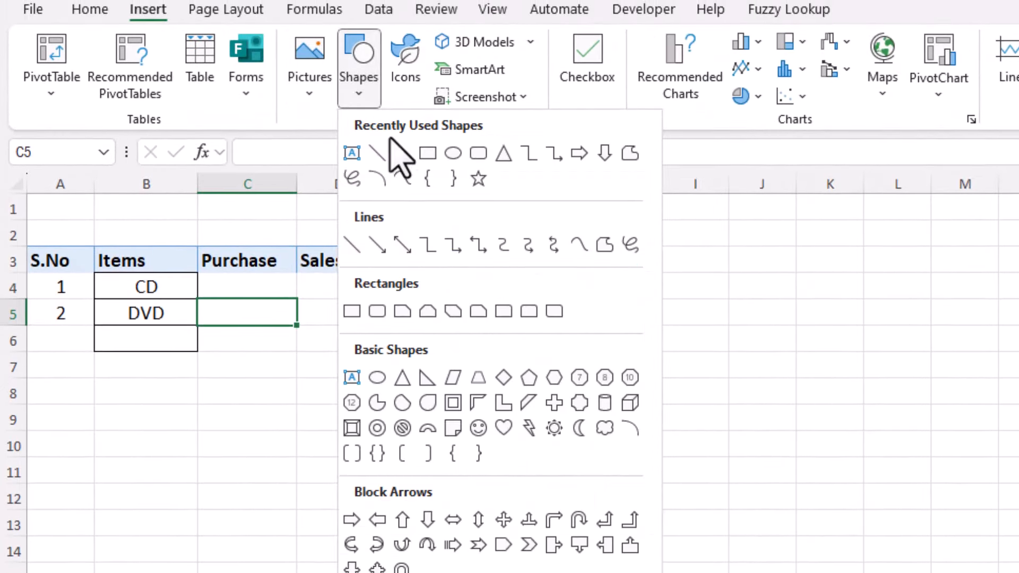
click(428, 153)
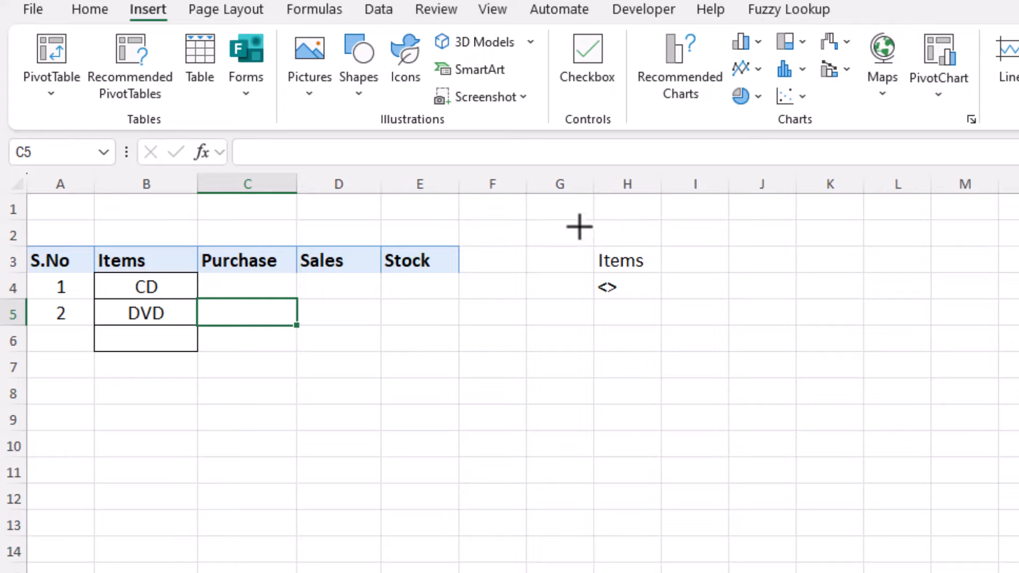
click(619, 178)
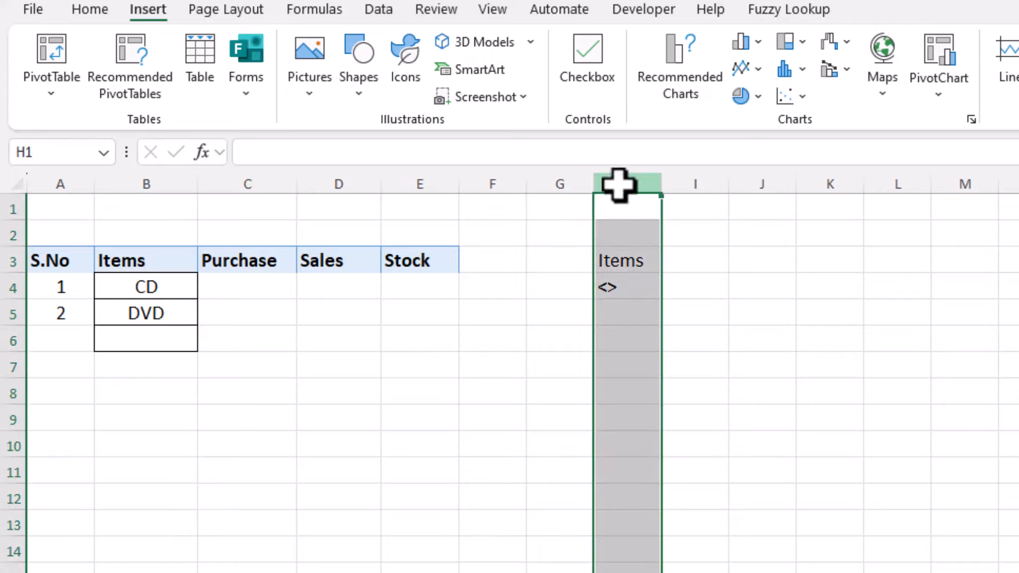
right_click(618, 323)
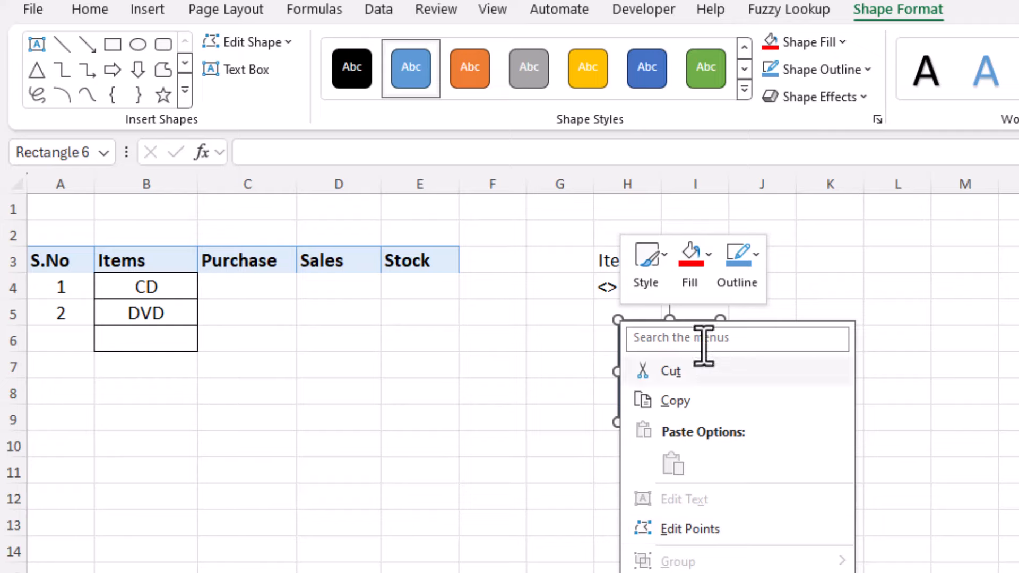
key(Escape)
drag(703, 364, 903, 325)
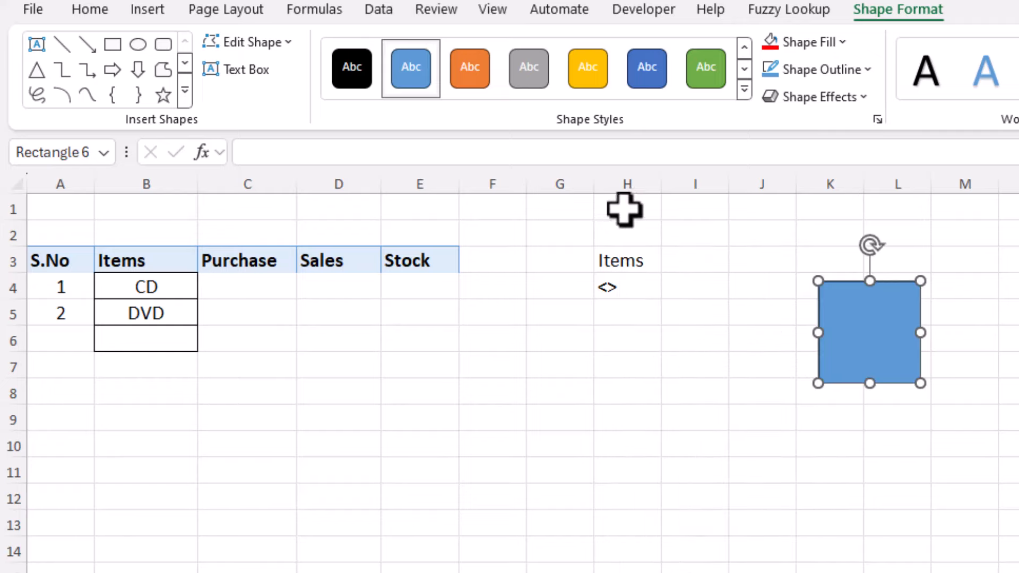
Hide column H, which holds the filter criteria.
click(628, 177)
right_click(609, 342)
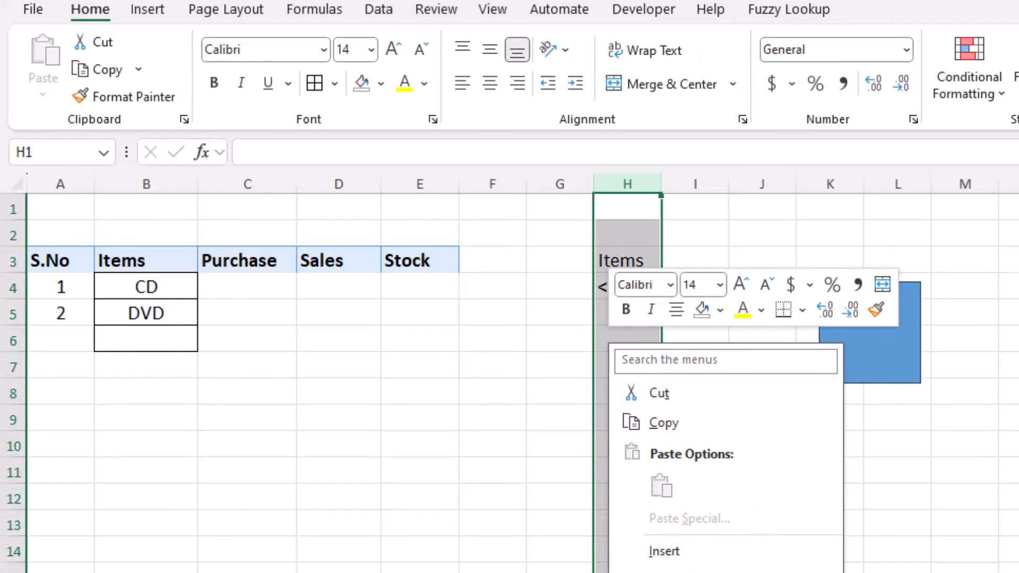
click(662, 572)
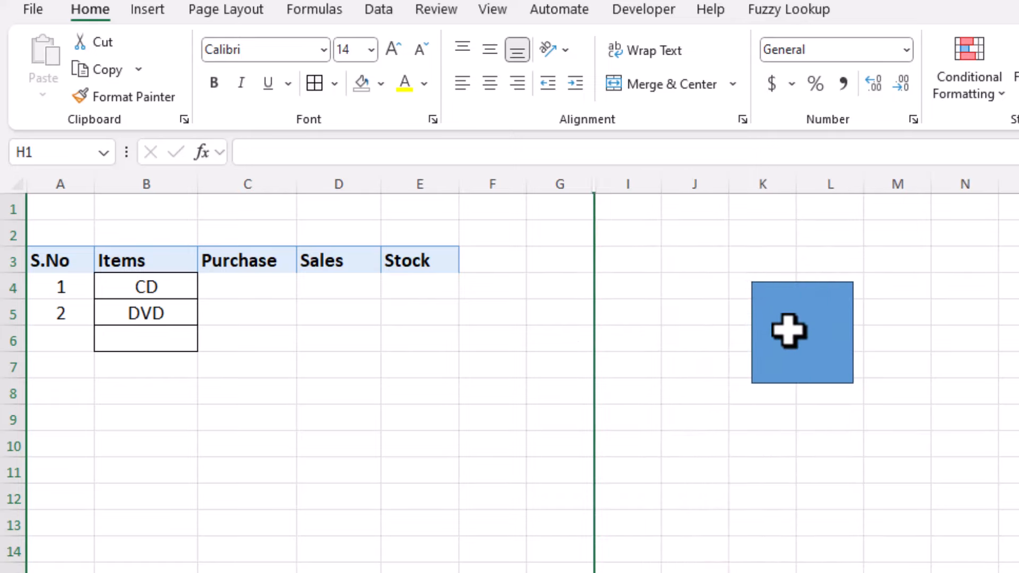
Move the blue rectangle beside the stock table's header, across columns G and I, and flatten it to button height.
click(812, 335)
drag(815, 335, 611, 278)
drag(647, 326, 649, 258)
Label the blue rectangle Update and centre its text vertically and horizontally.
right_click(607, 245)
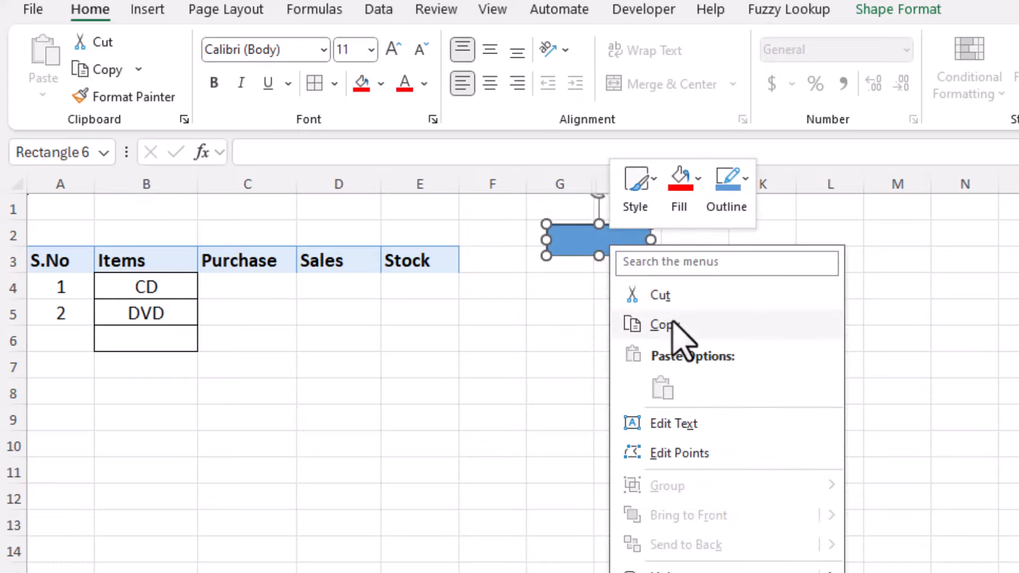
click(673, 423)
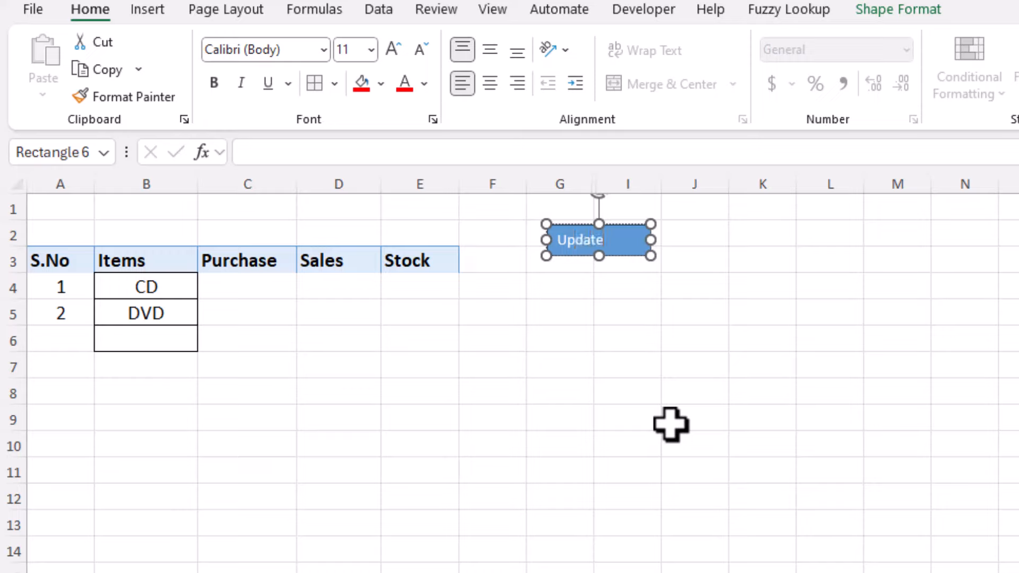
click(489, 50)
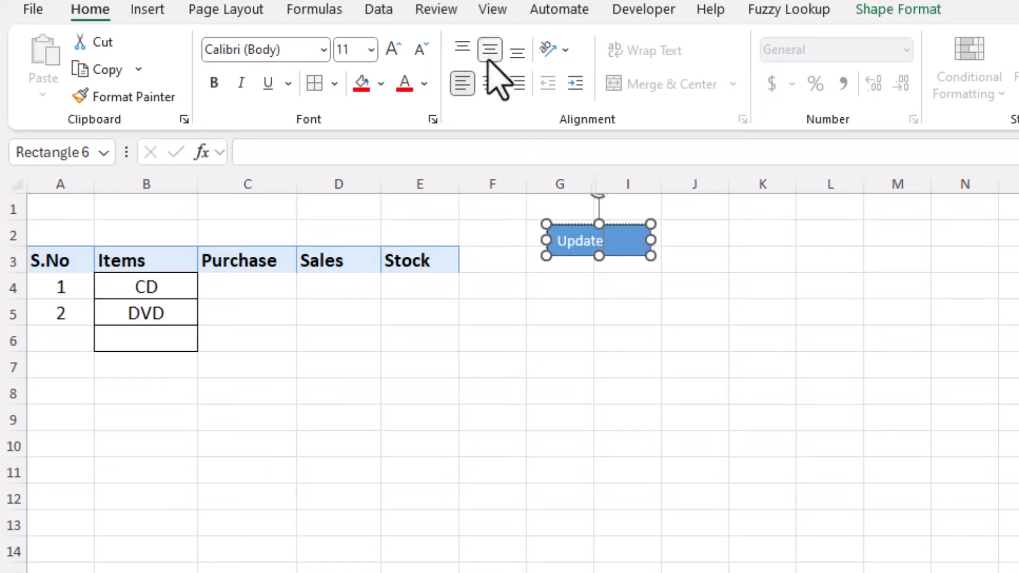
click(493, 85)
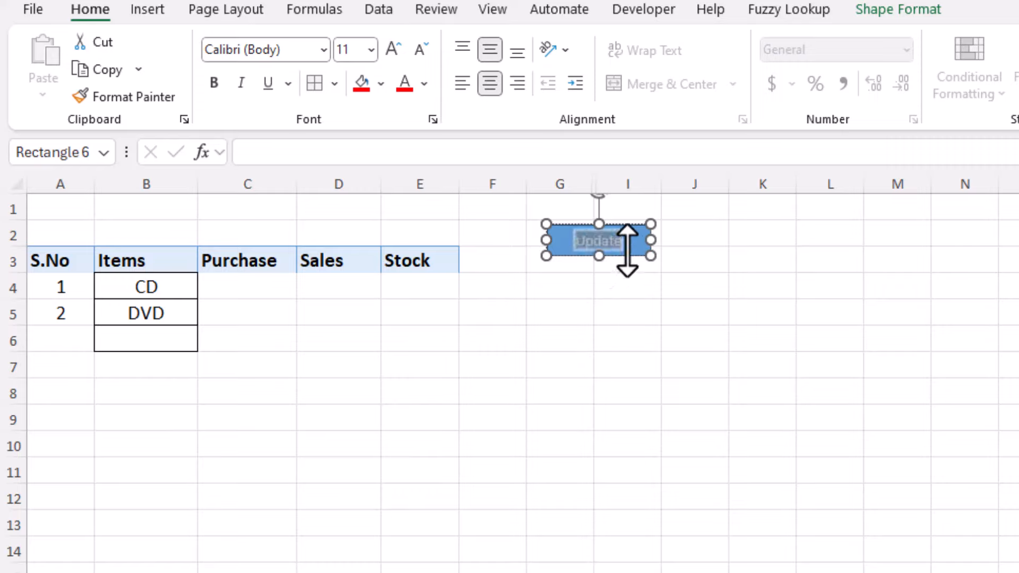
Assign the stock macro to the Update button on the Stock sheet.
click(723, 340)
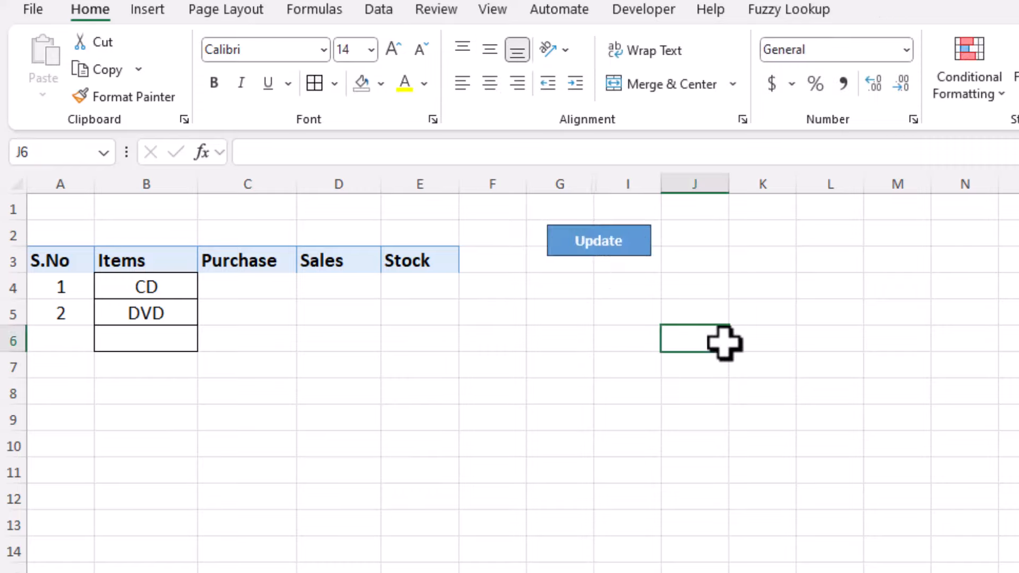
click(643, 246)
right_click(642, 245)
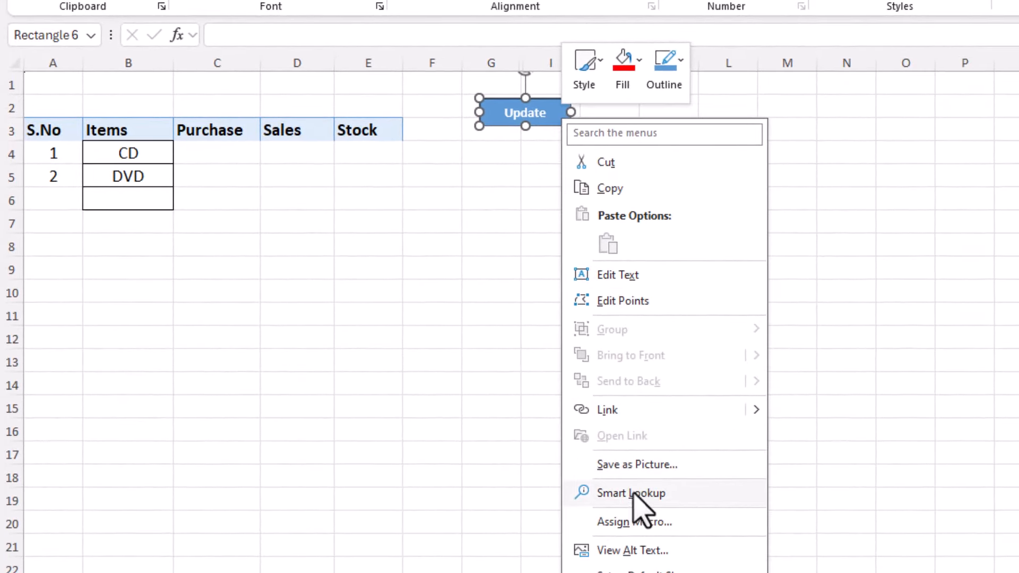
click(636, 522)
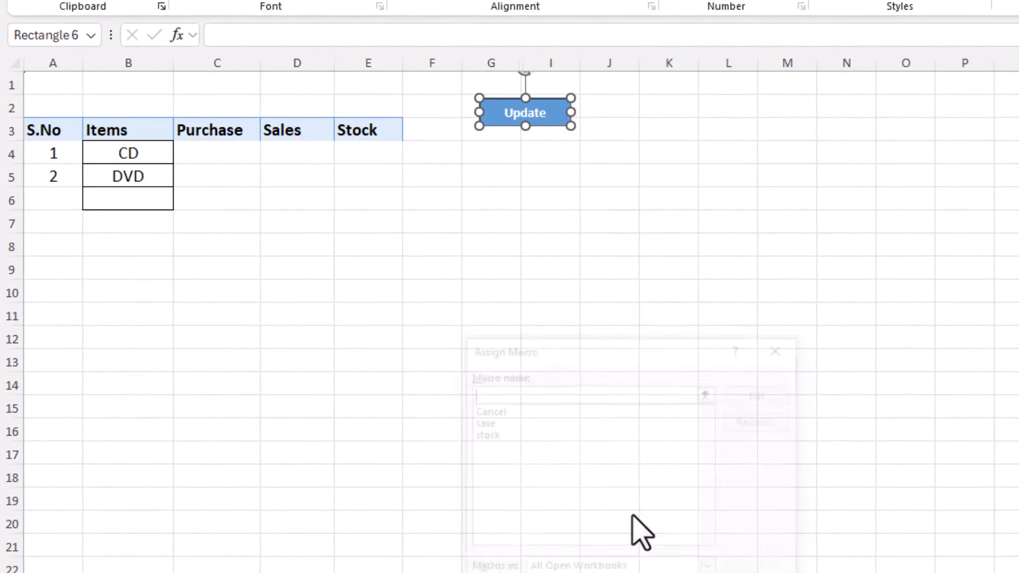
click(487, 433)
key(Return)
click(569, 250)
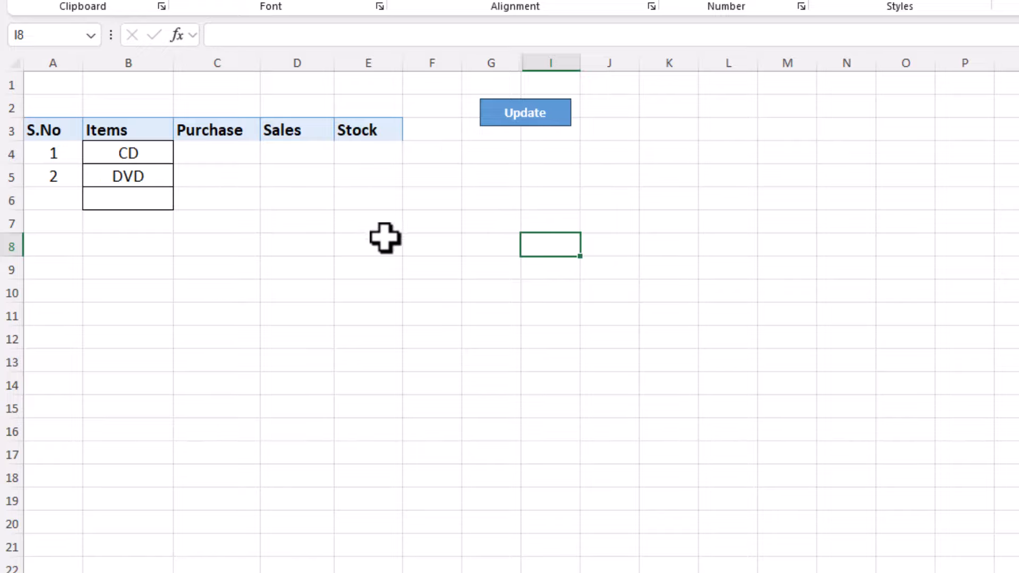
Enter =C4-D4 in the Stock column for CD and fill the formula down column E.
click(211, 156)
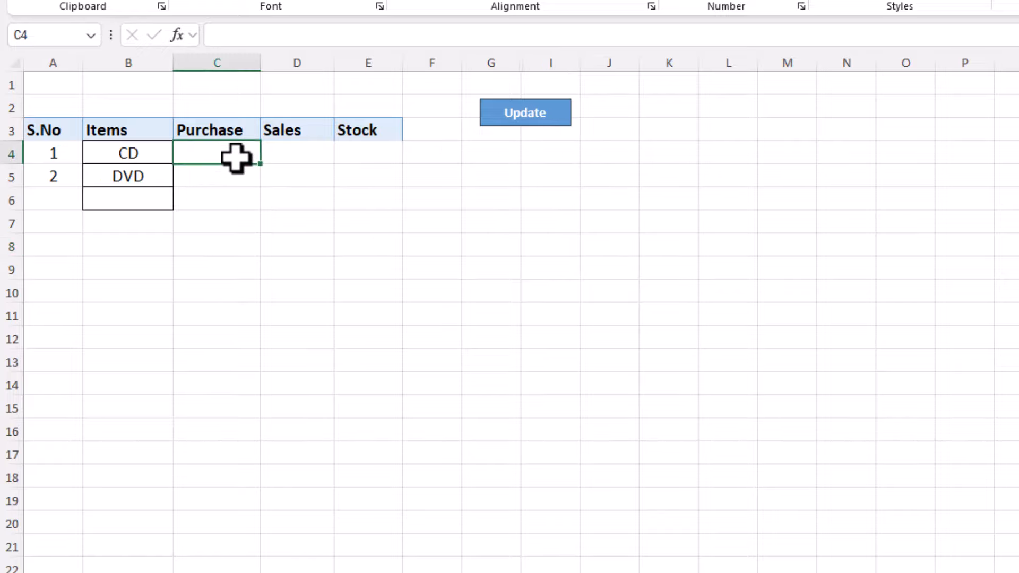
click(311, 150)
click(355, 153)
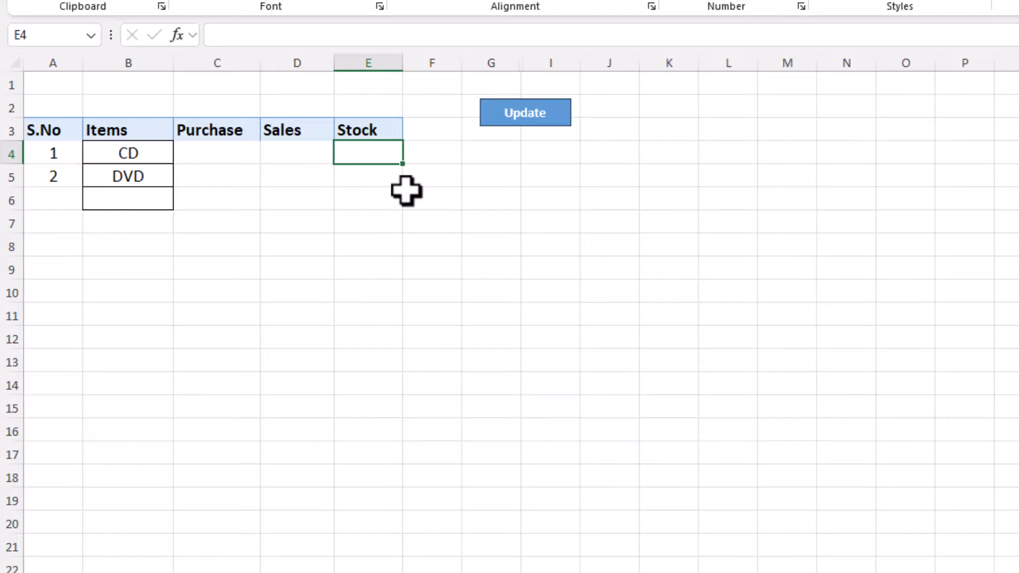
click(219, 151)
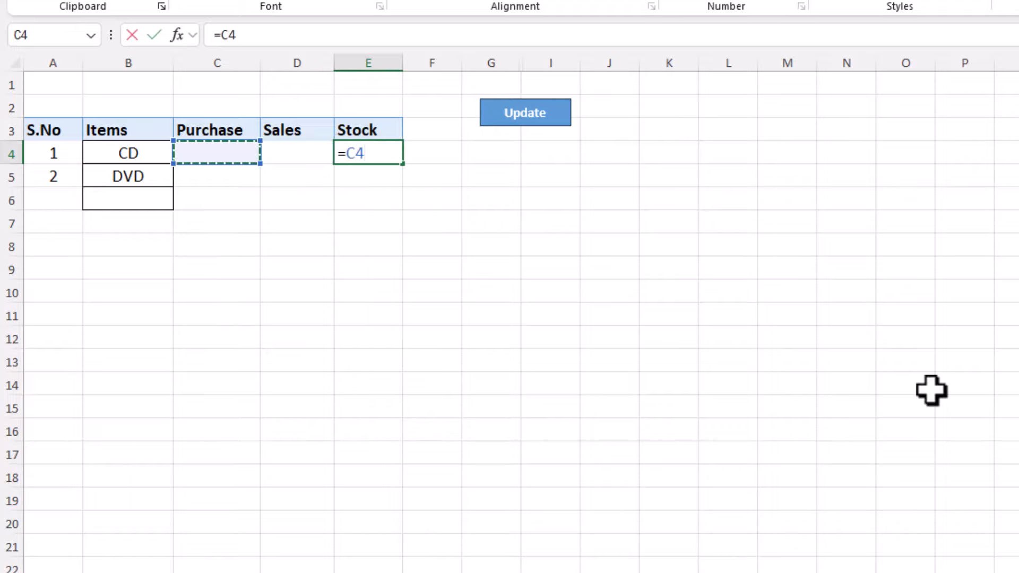
click(292, 159)
key(Return)
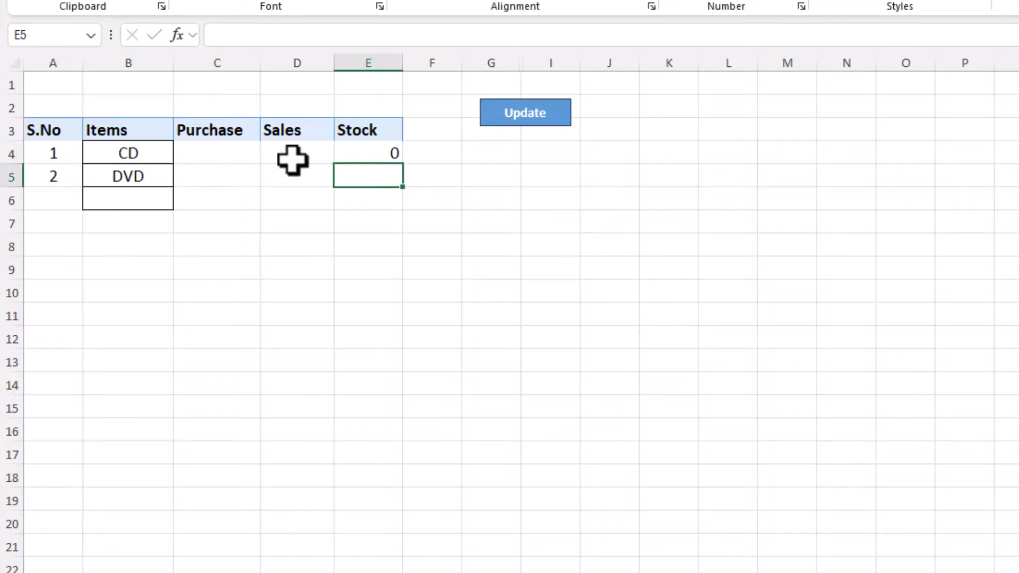
click(348, 157)
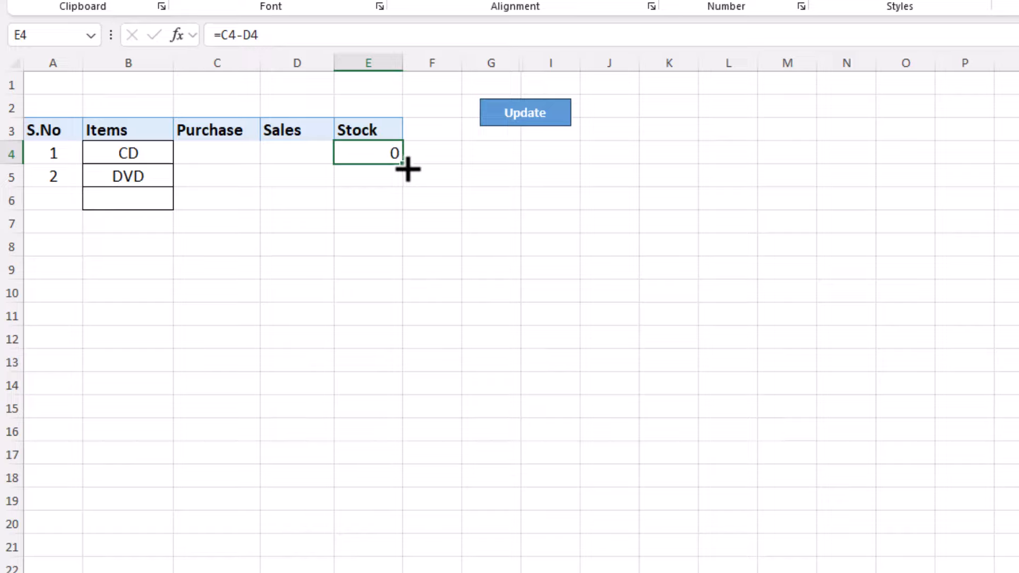
drag(407, 169, 401, 571)
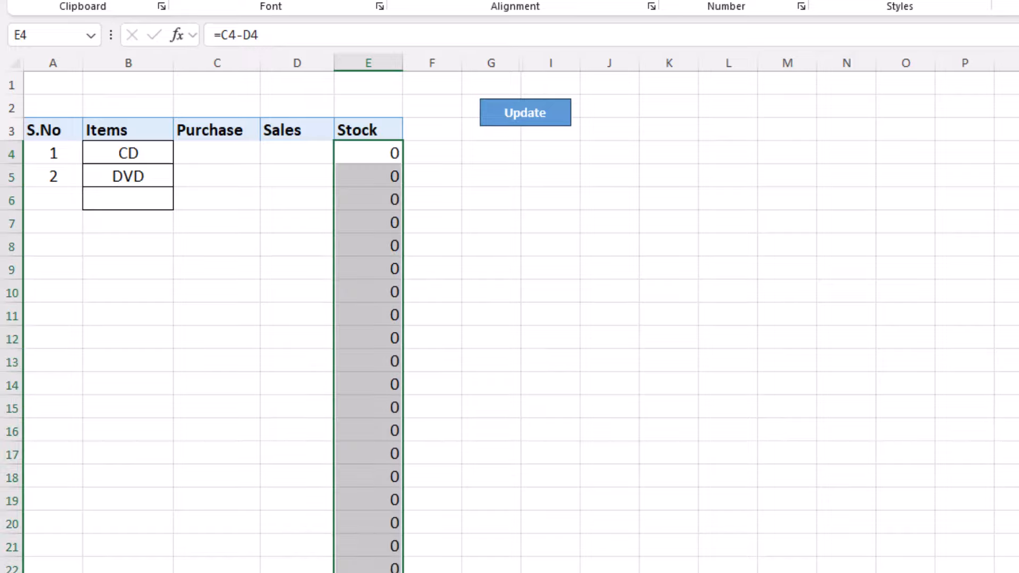
Begin a SUMIF formula in C4 with the Purchage Book item range D4:D100 as its range argument.
click(221, 154)
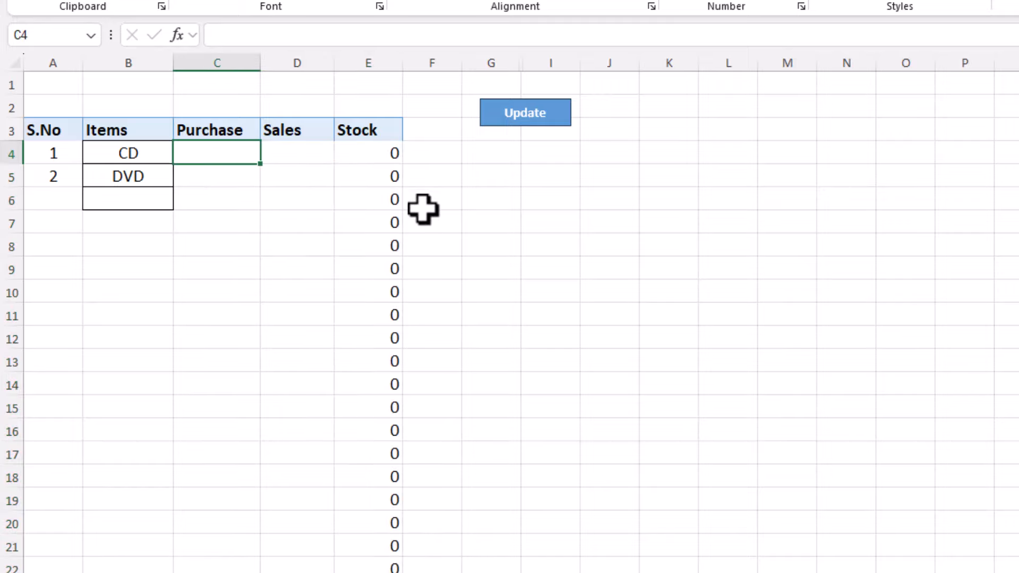
text(=)
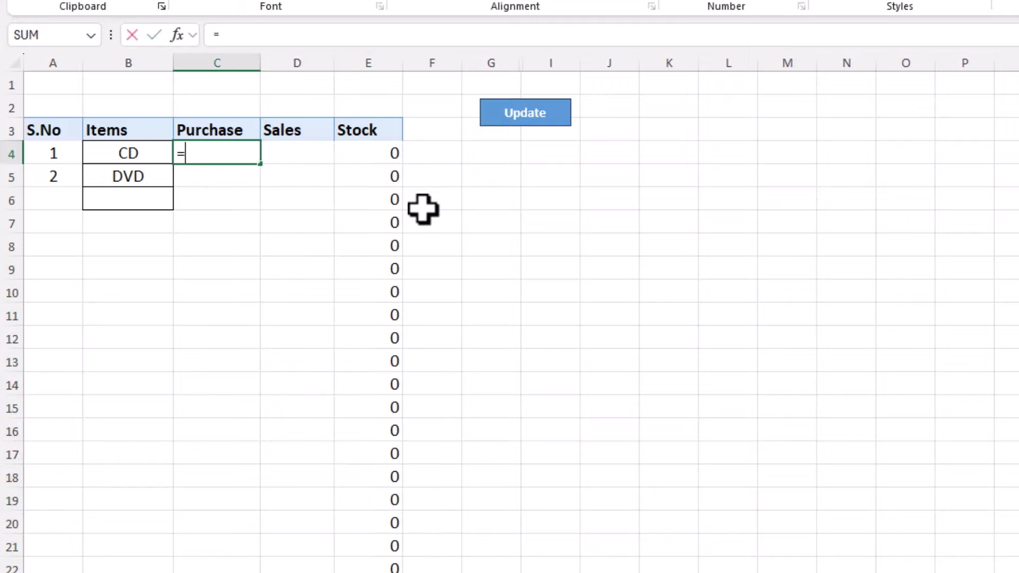
text(sumit)
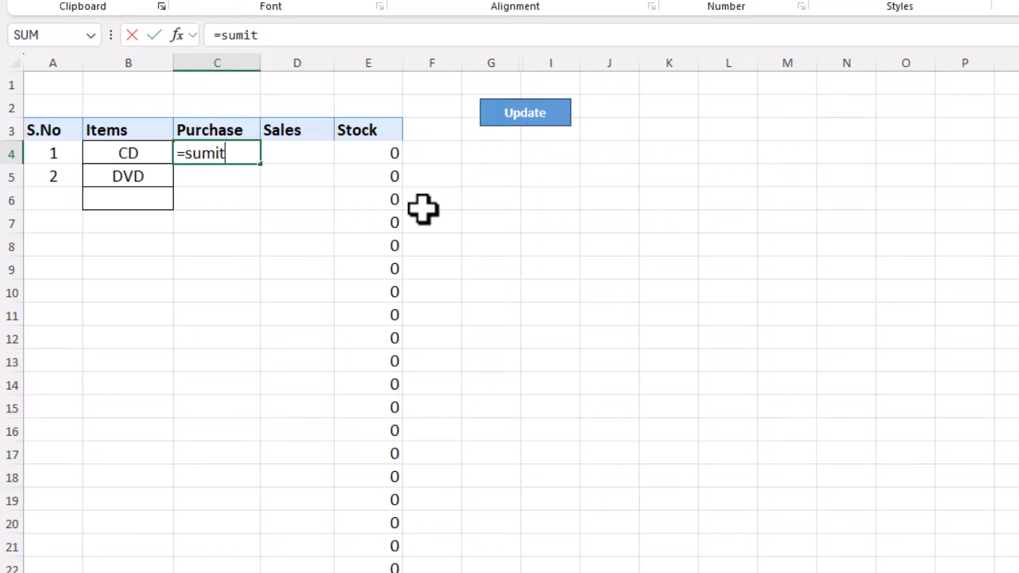
key(BackSpace)
text(f()
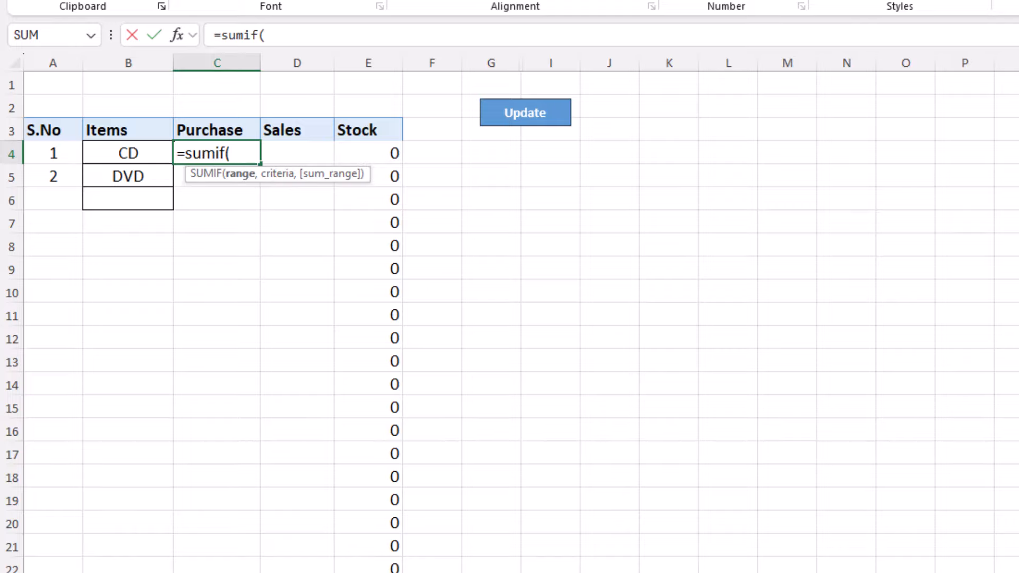
key(ctrl+Page_Down)
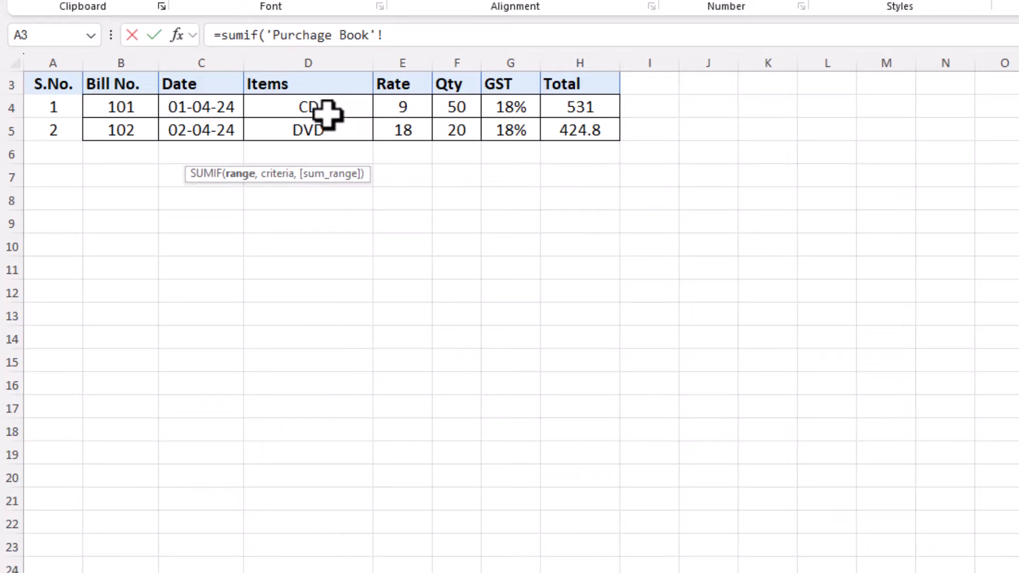
drag(324, 106, 320, 572)
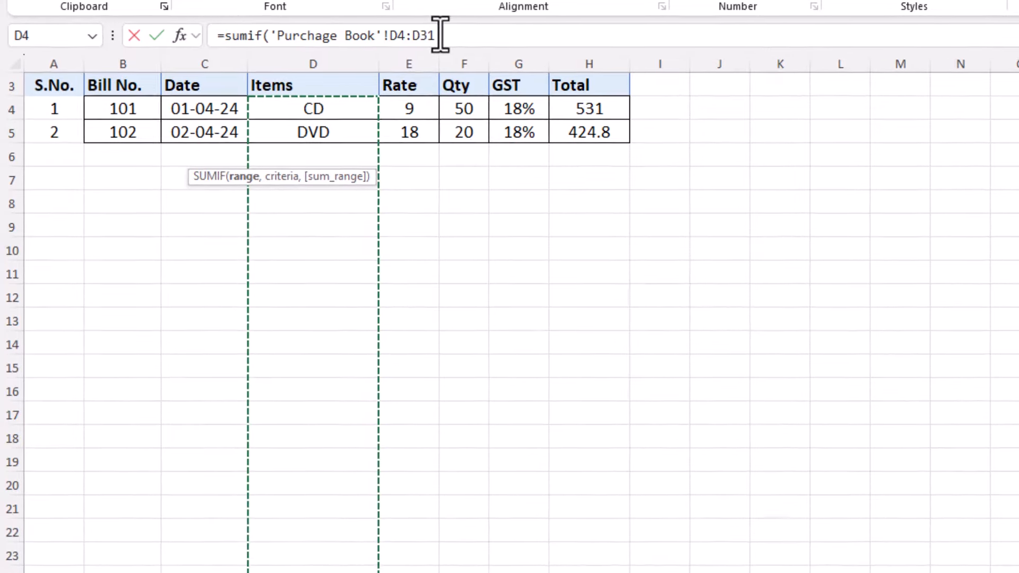
click(440, 35)
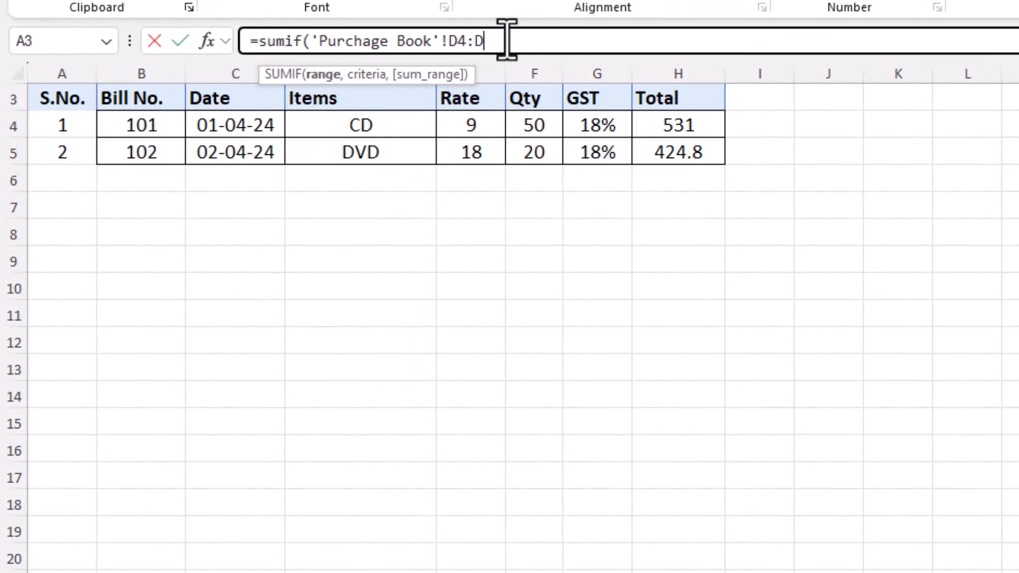
text(100)
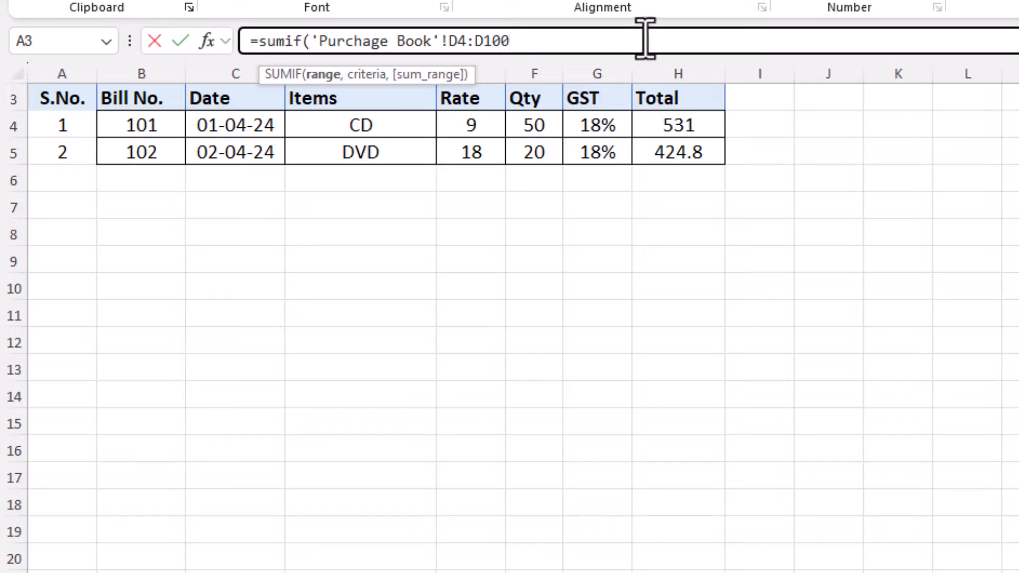
text(,)
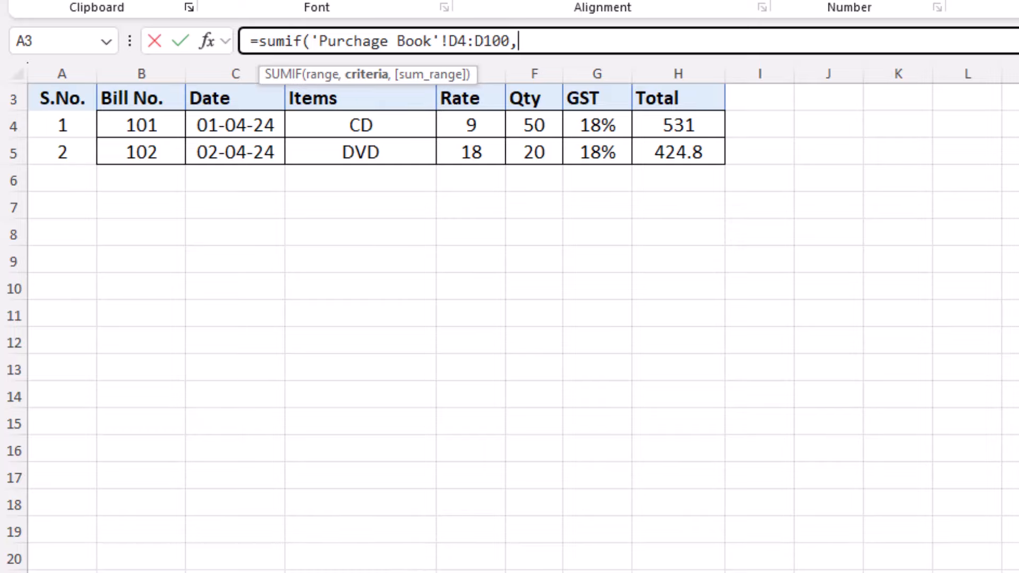
Set the SUMIF criteria to the CD item cell, Stock!B4.
key(ctrl+Page_Up)
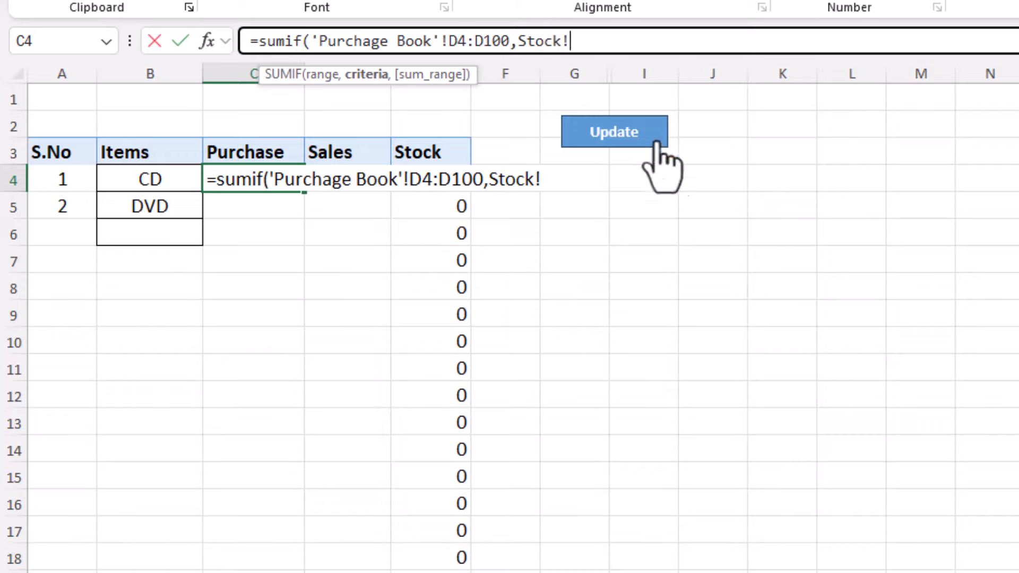
key(BackSpace)
key(BackSpace)
key(BackSpace)
key(BackSpace)
key(BackSpace)
key(BackSpace)
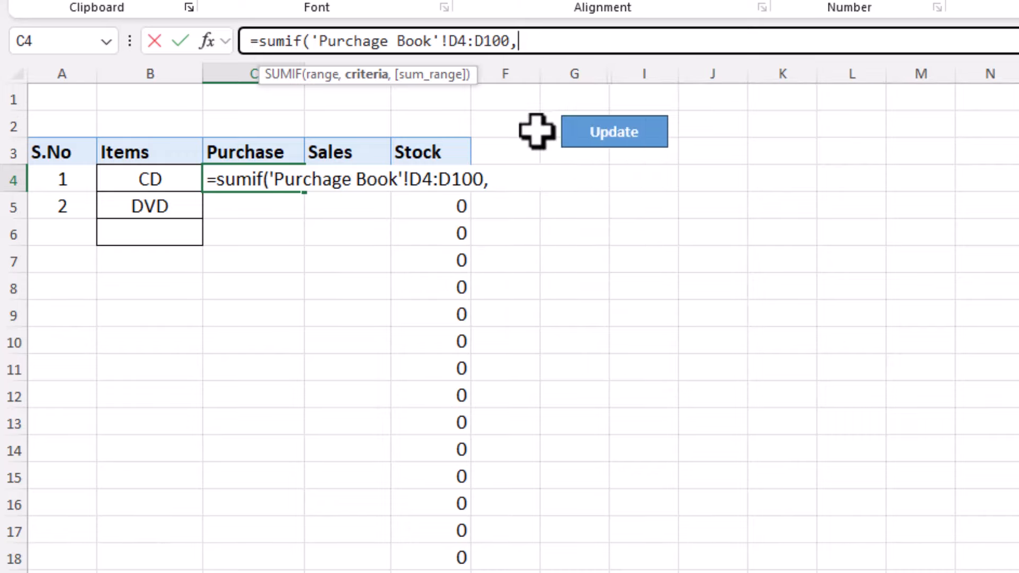
click(141, 183)
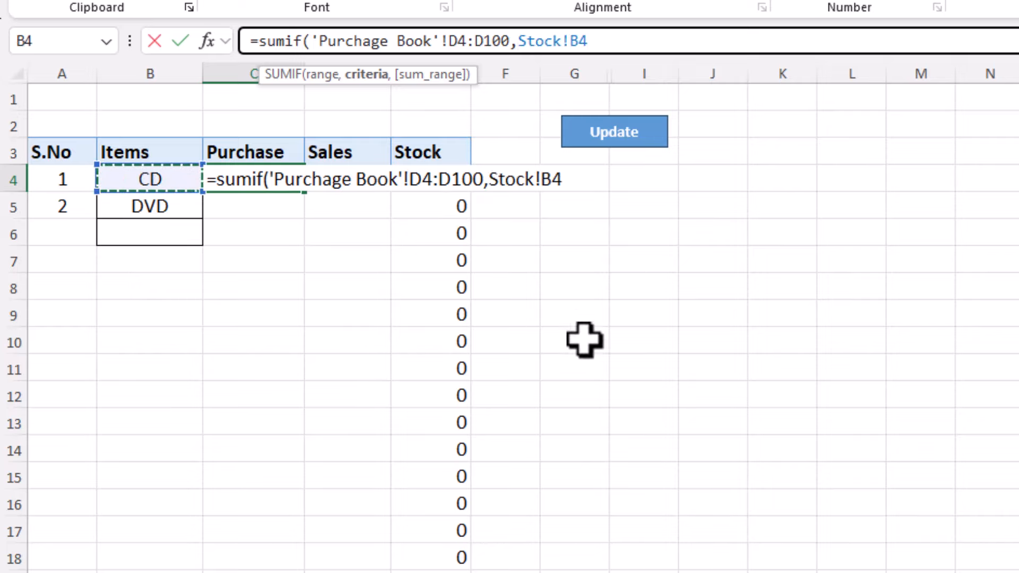
text(,)
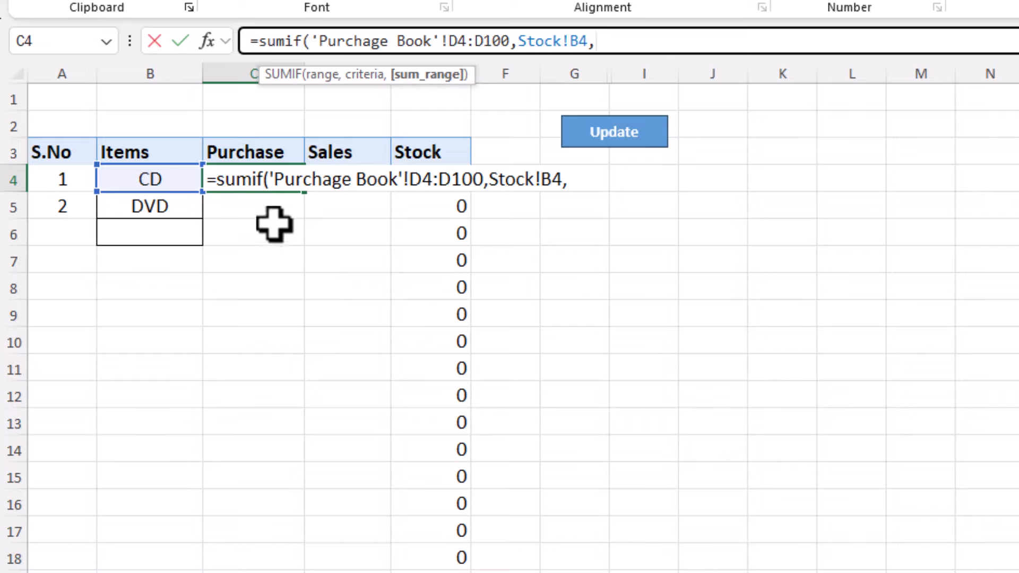
Set the SUMIF sum range to the Purchage Book quantities F4:F1000 and complete the formula.
key(ctrl+Page_Up)
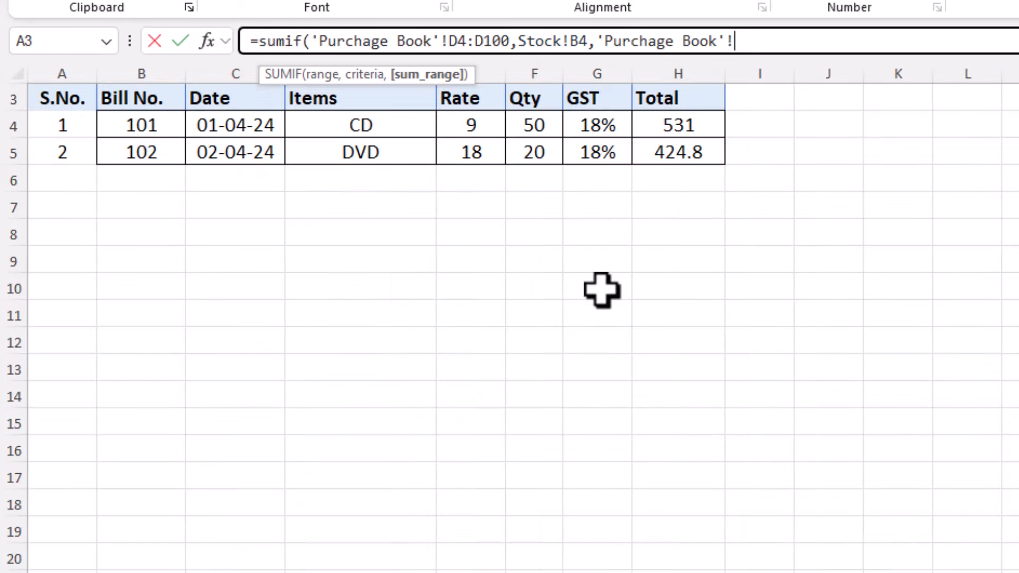
drag(523, 126, 531, 572)
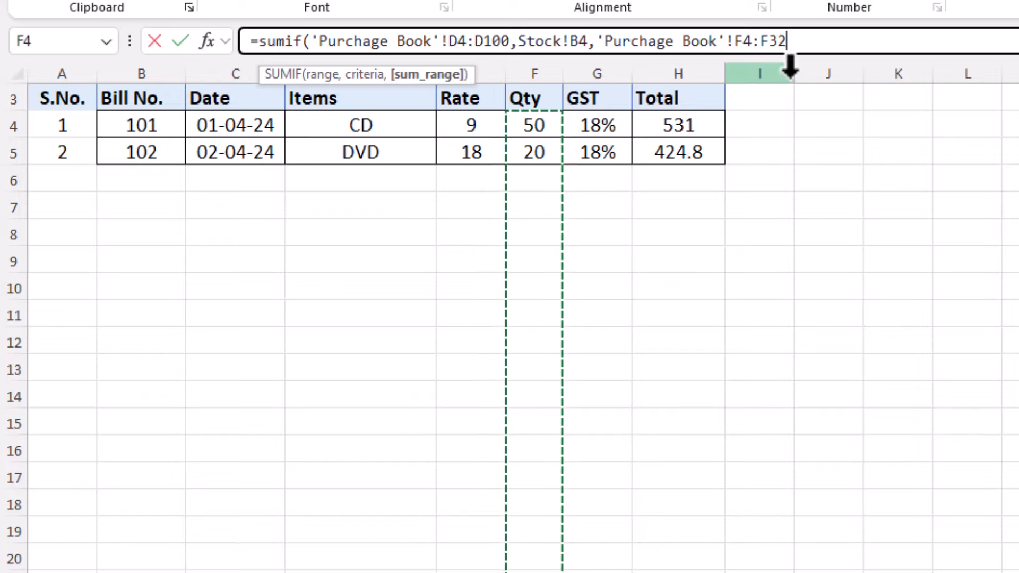
key(BackSpace)
key(BackSpace)
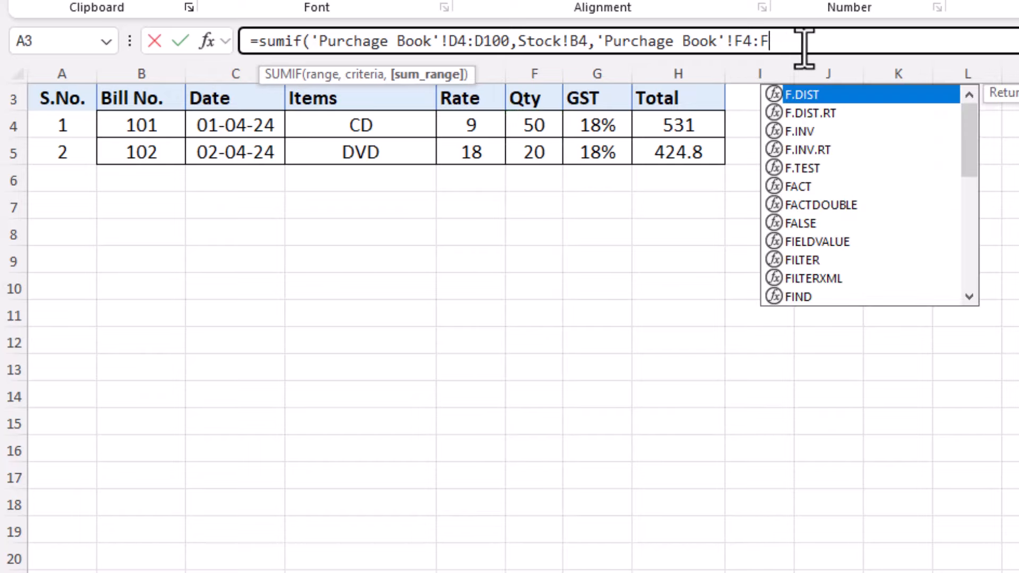
text(1000)
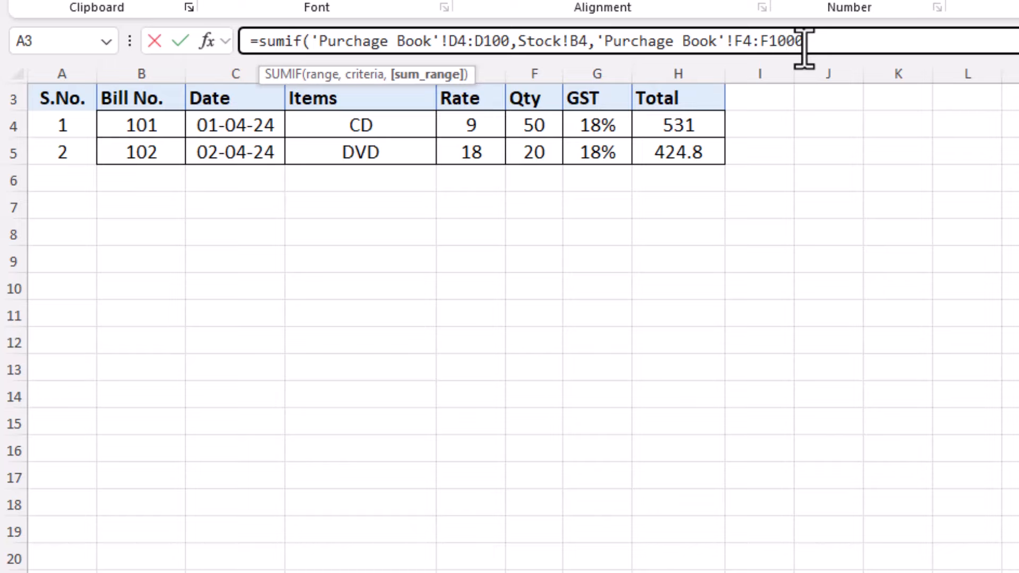
key(Return)
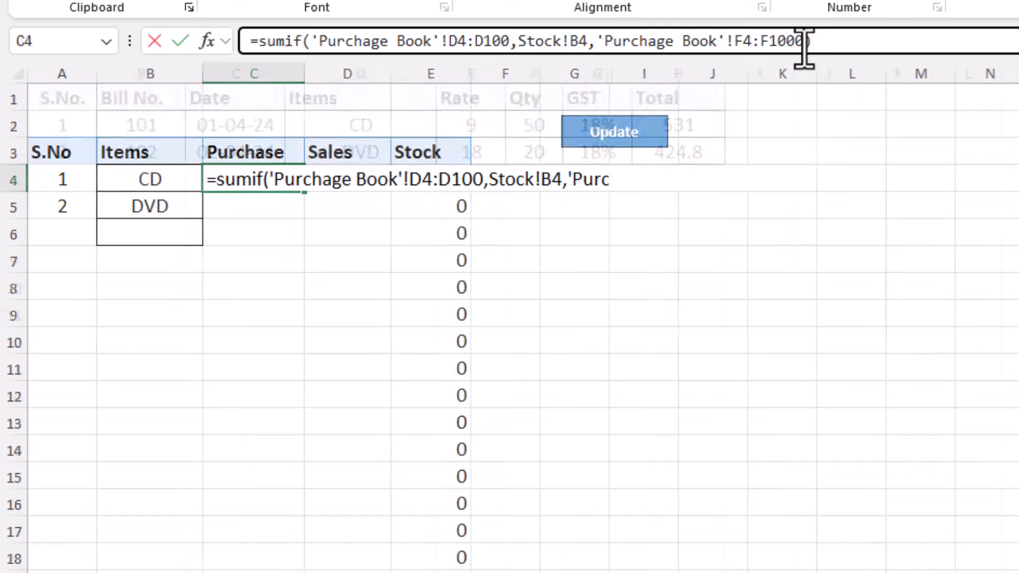
Fill the C4 purchase formula down column C and review the formulas for CD and DVD.
click(271, 179)
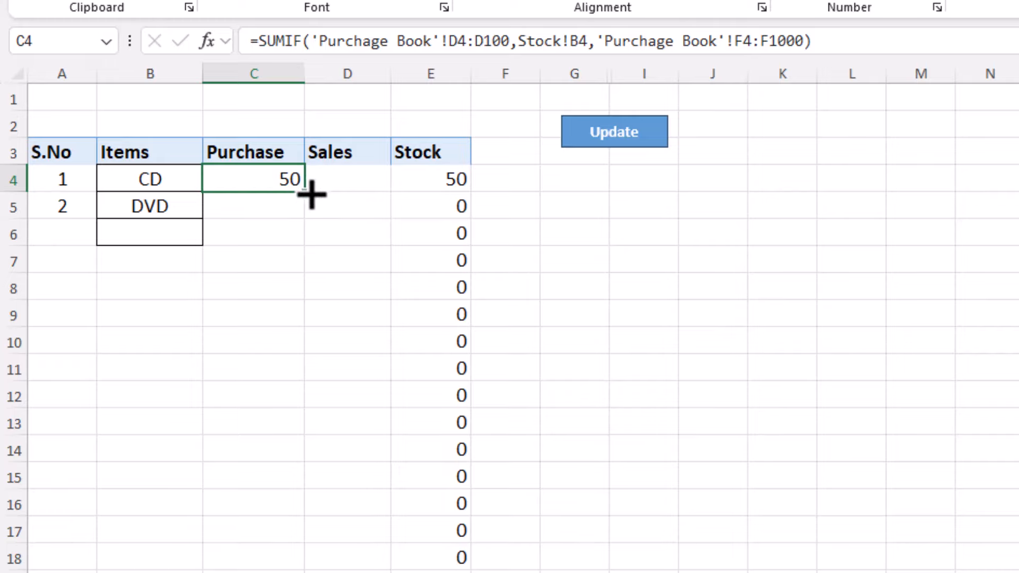
drag(309, 197, 313, 572)
scroll(440, 498, up, 1)
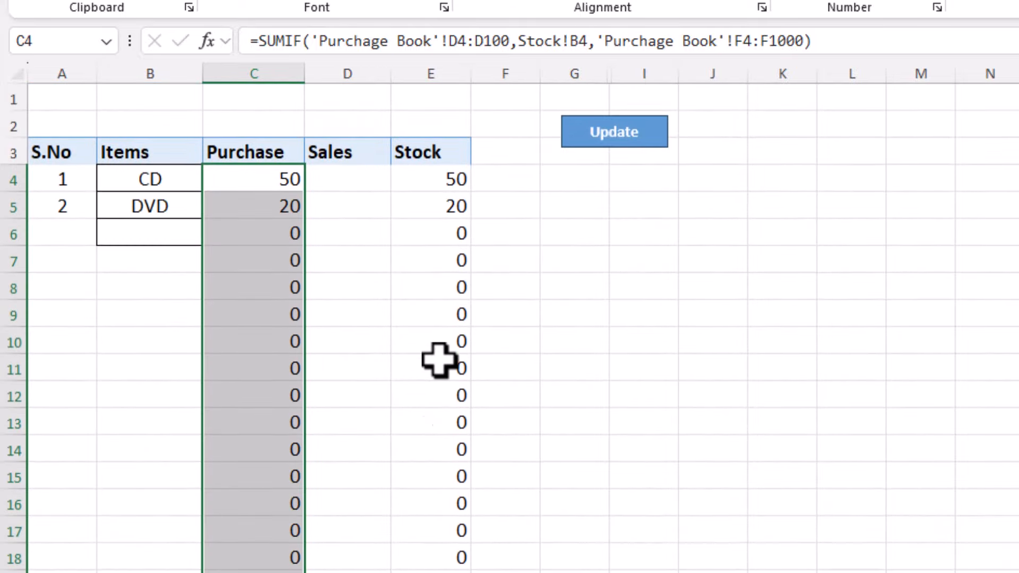
click(257, 177)
click(257, 203)
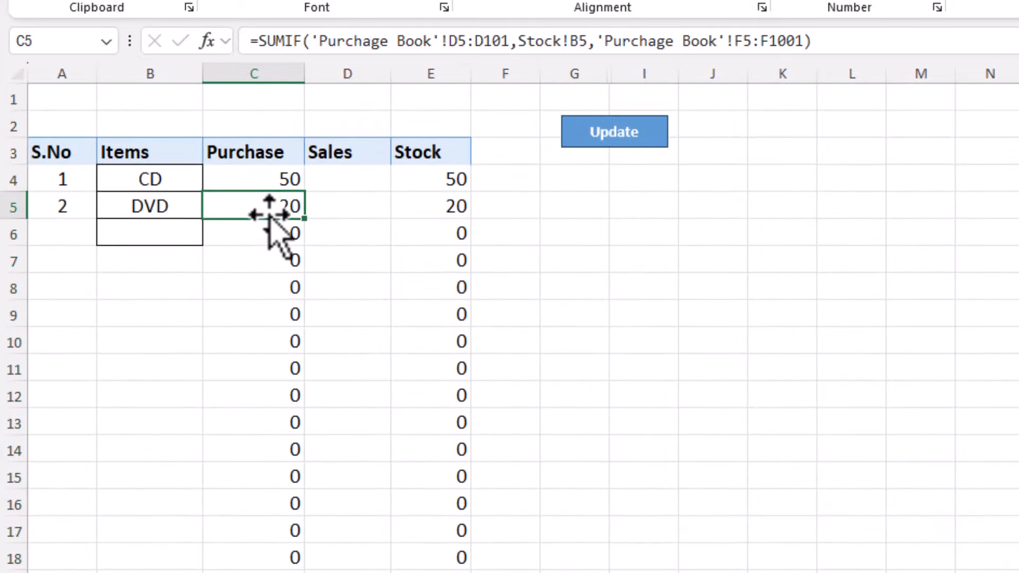
click(254, 181)
click(254, 206)
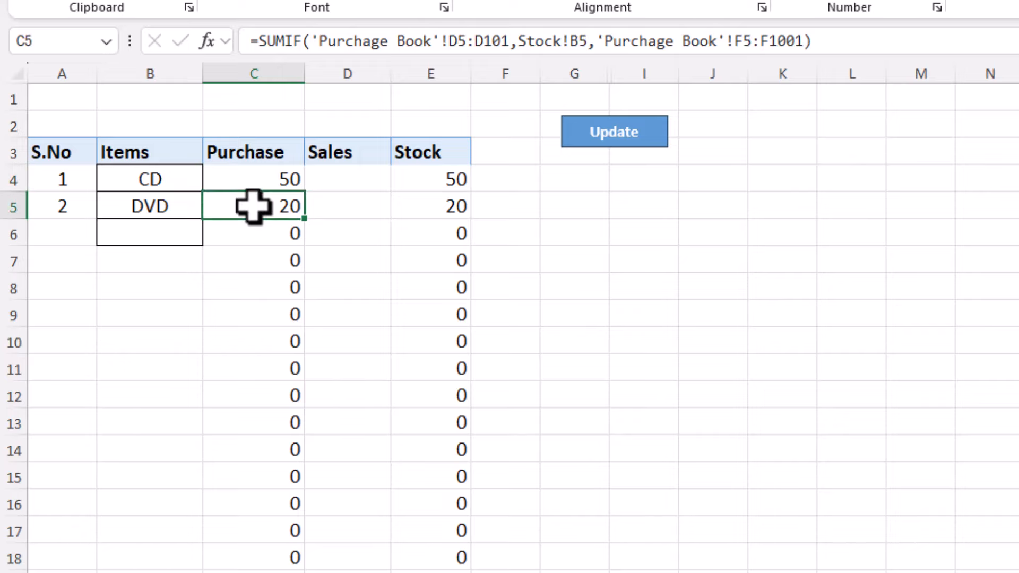
Copy the SUMIF formula text from C4 into the Sales cell D4 without shifting its references.
click(343, 185)
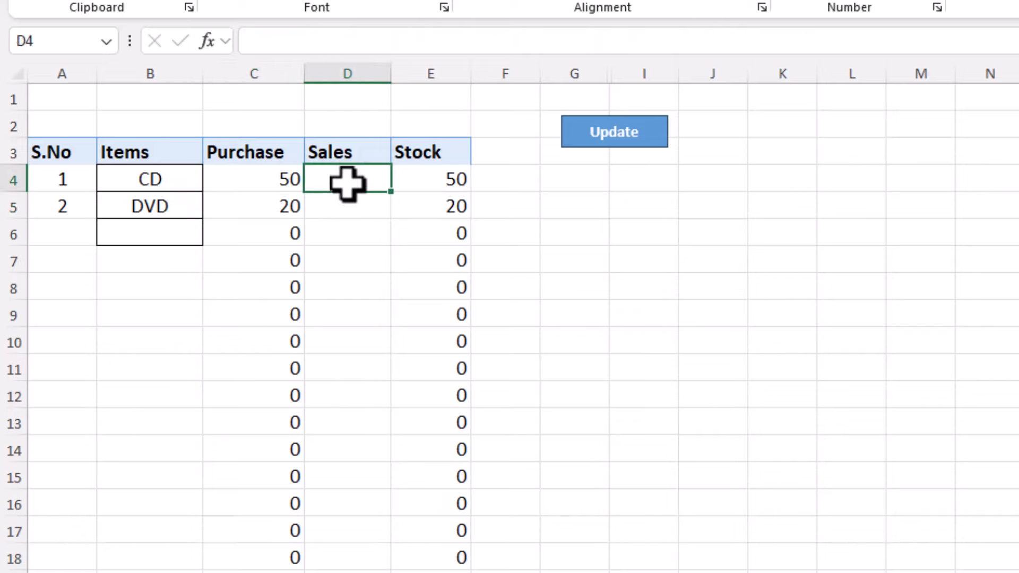
click(269, 175)
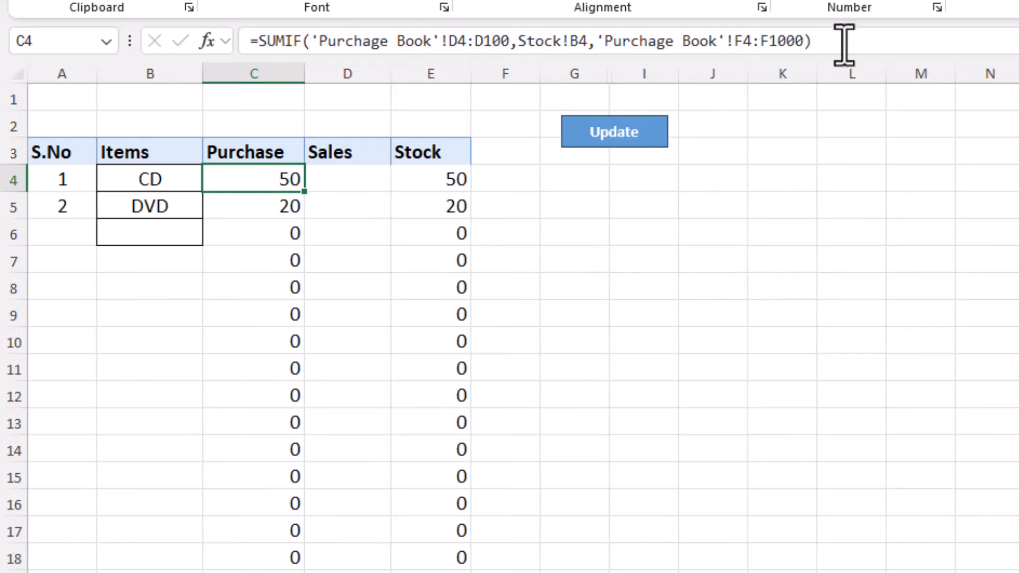
drag(844, 41, 259, 41)
key(ctrl+c)
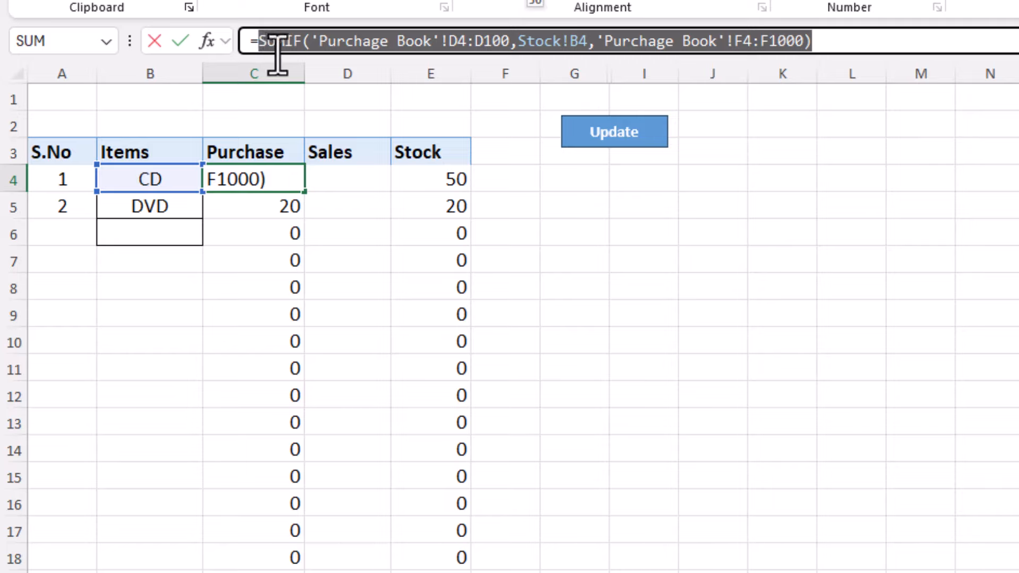
click(338, 183)
key(Escape)
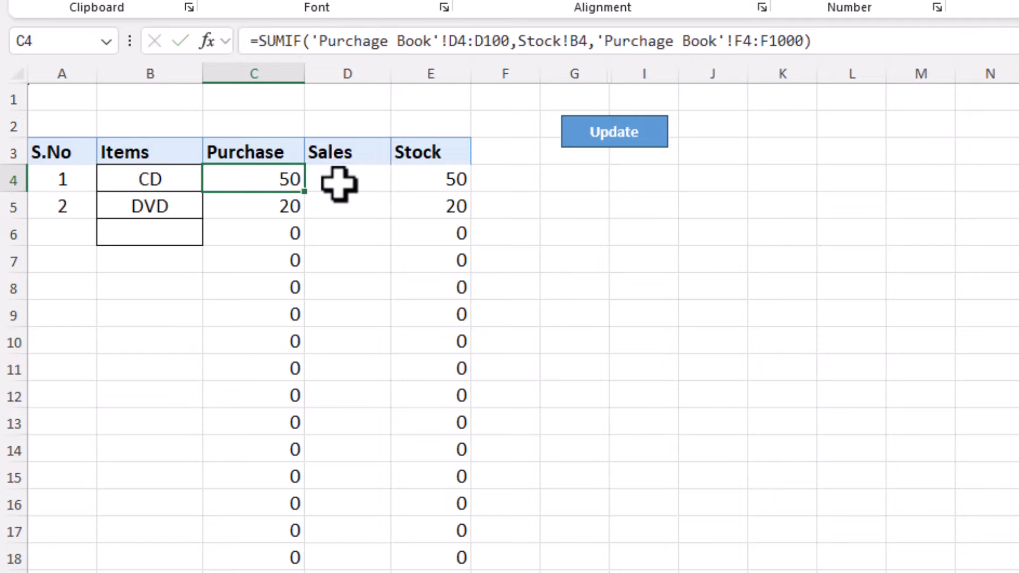
click(338, 183)
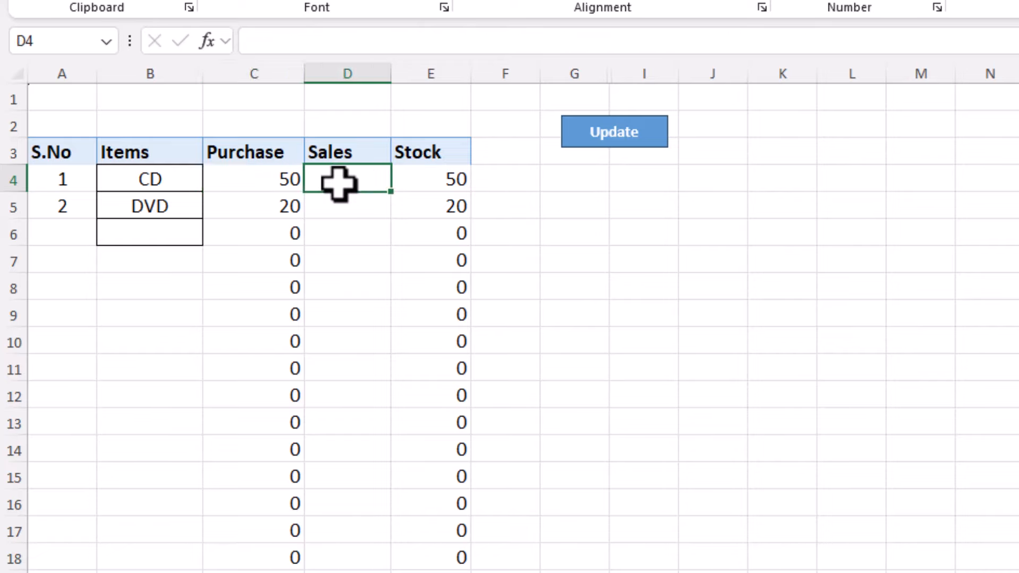
key(ctrl+v)
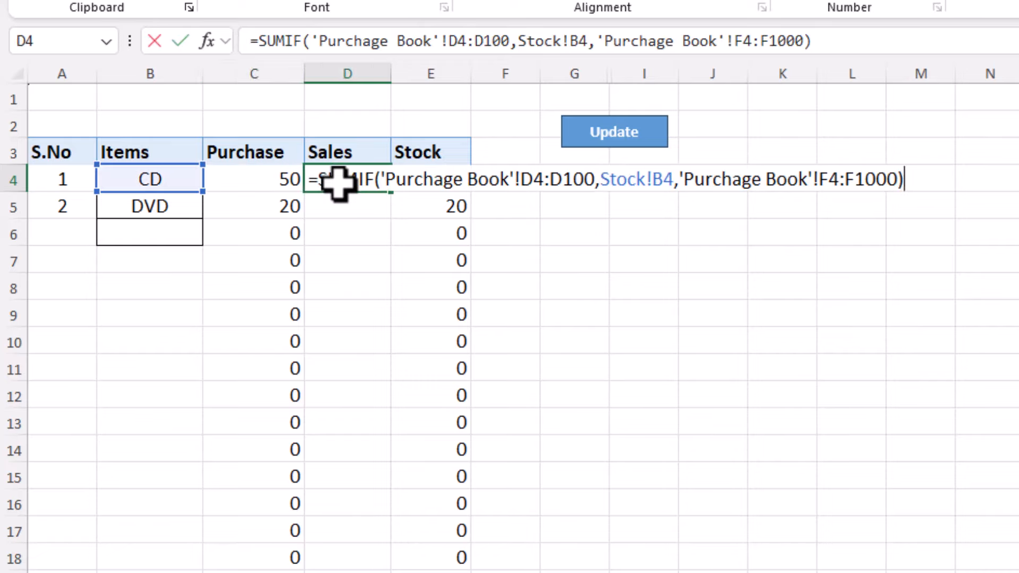
Change the sheet name in the D4 formula's range argument to Sale Book.
click(462, 183)
key(BackSpace)
key(BackSpace)
key(BackSpace)
key(BackSpace)
key(BackSpace)
key(BackSpace)
key(BackSpace)
key(BackSpace)
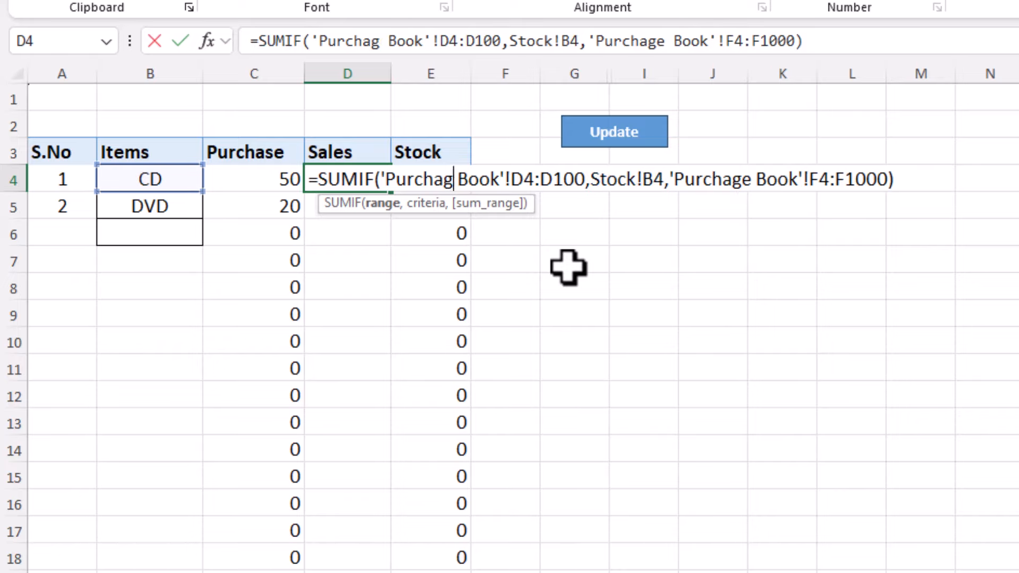
text(Sale)
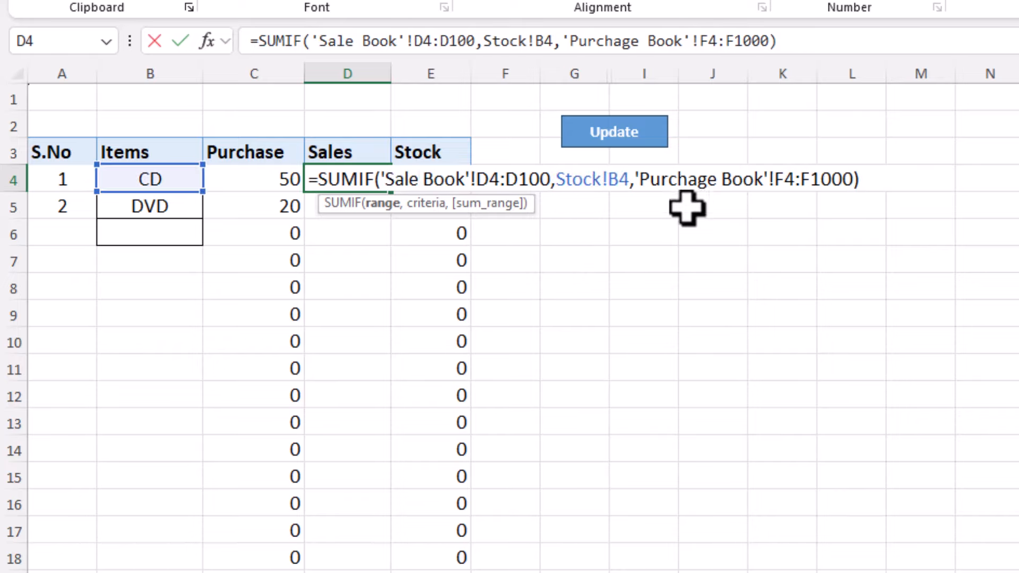
Change the sheet name in the D4 formula's sum range to Sale Book and complete the formula.
click(721, 179)
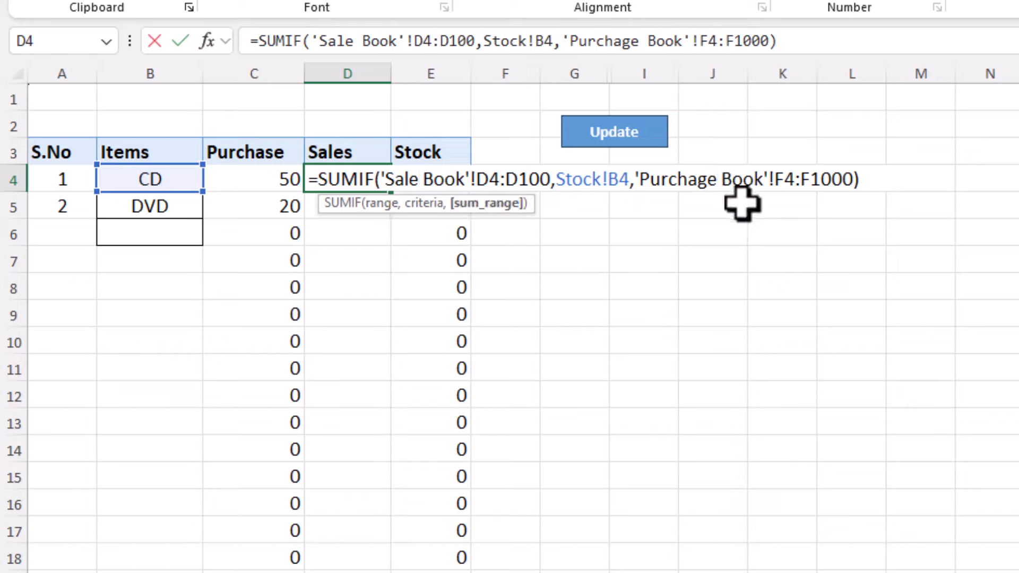
key(BackSpace)
key(BackSpace)
key(BackSpace)
key(BackSpace)
key(BackSpace)
key(BackSpace)
key(BackSpace)
key(BackSpace)
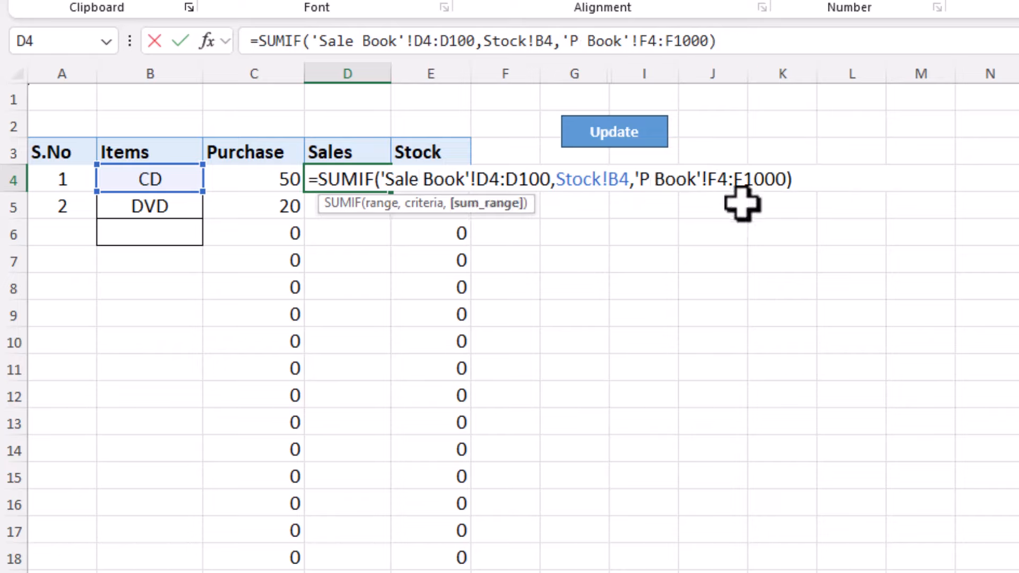
text(Sale)
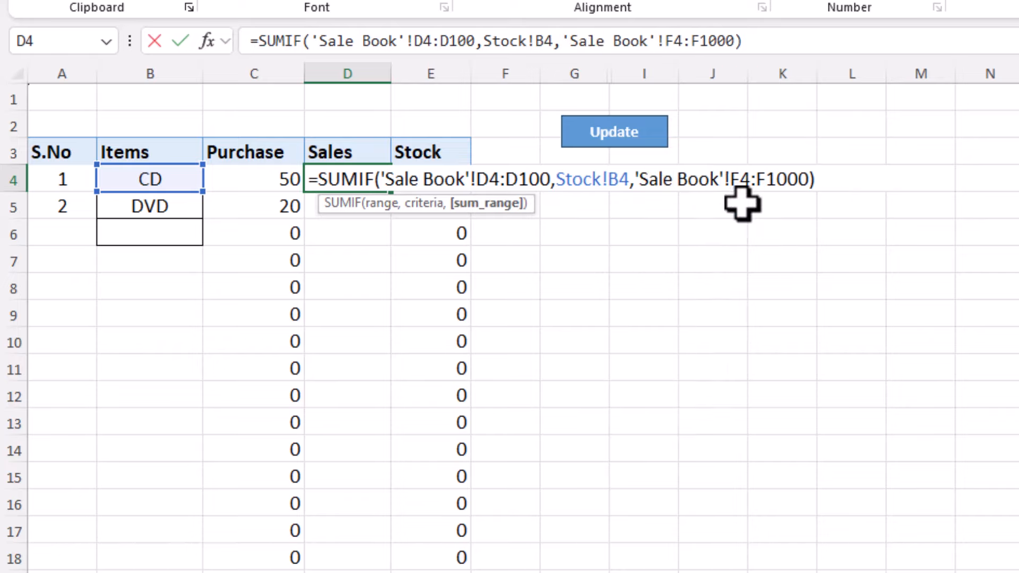
key(Return)
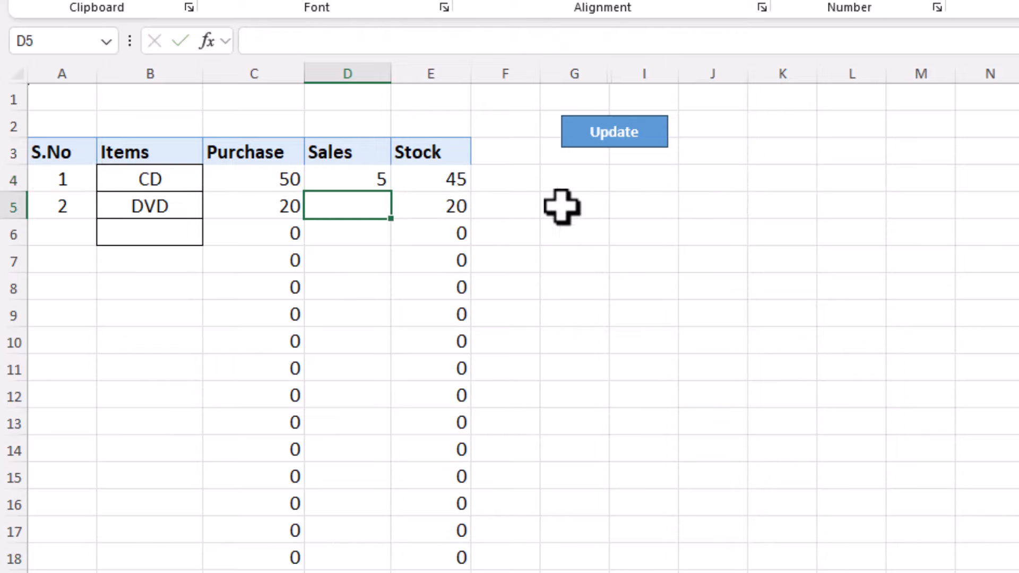
Fill the D4 sales formula down column D and review the formulas for CD and DVD.
click(348, 183)
drag(394, 194, 398, 572)
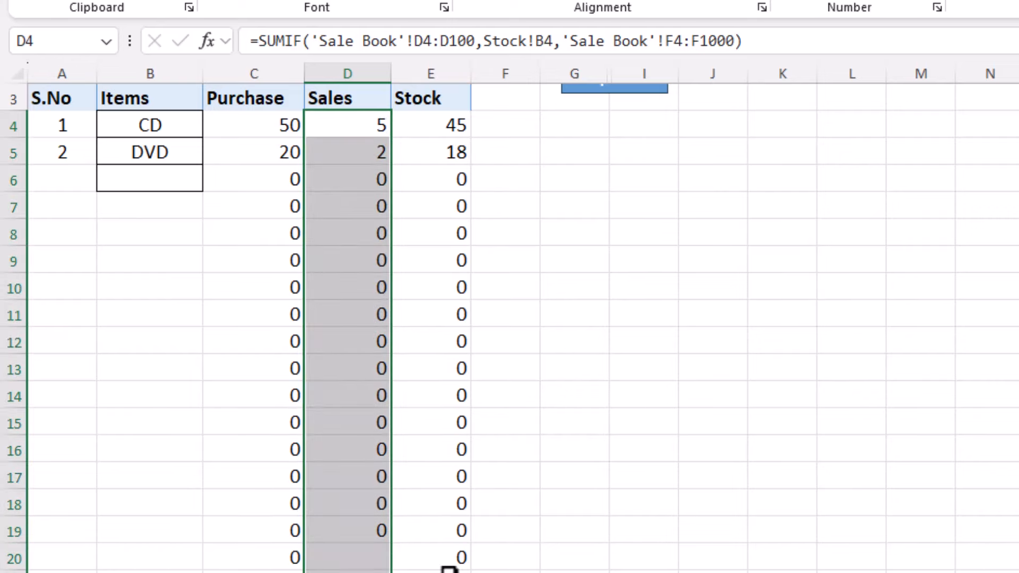
scroll(438, 514, up, 1)
click(352, 182)
click(348, 205)
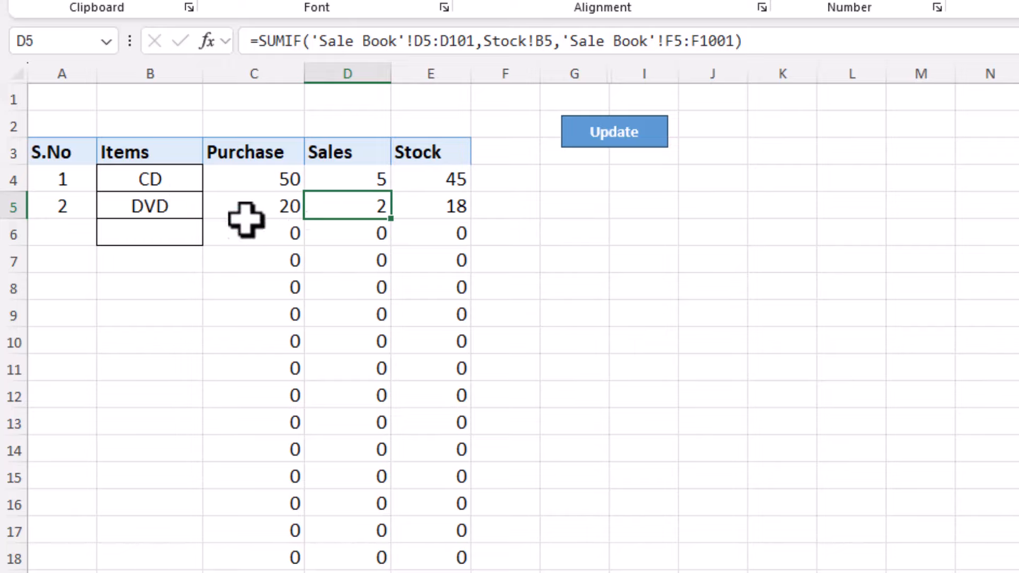
Begin a new entry on the Stock Maintain purchase form with bill number 103 and date 04-04-24.
key(ctrl+Page_Up)
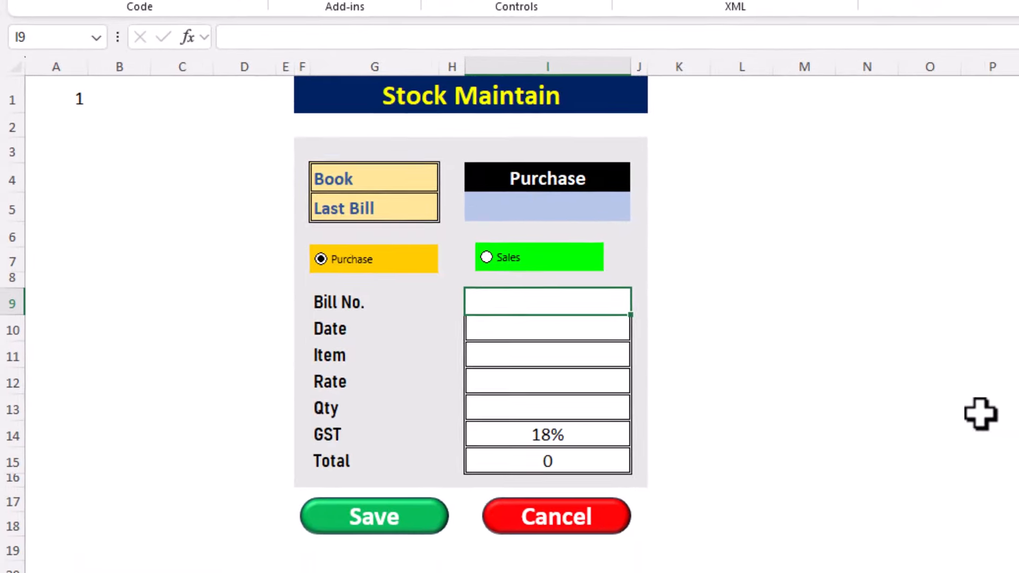
text(03)
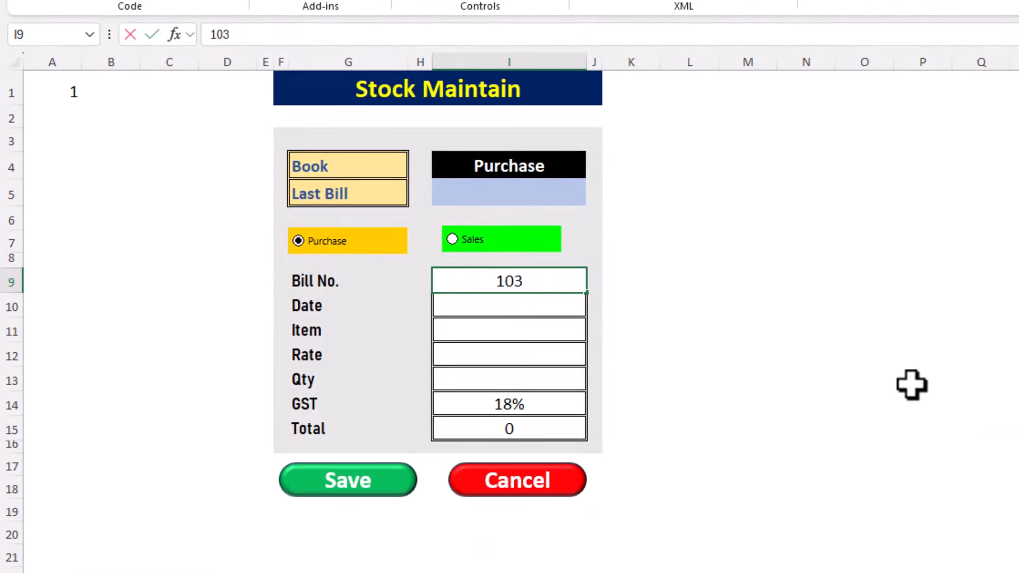
key(Return)
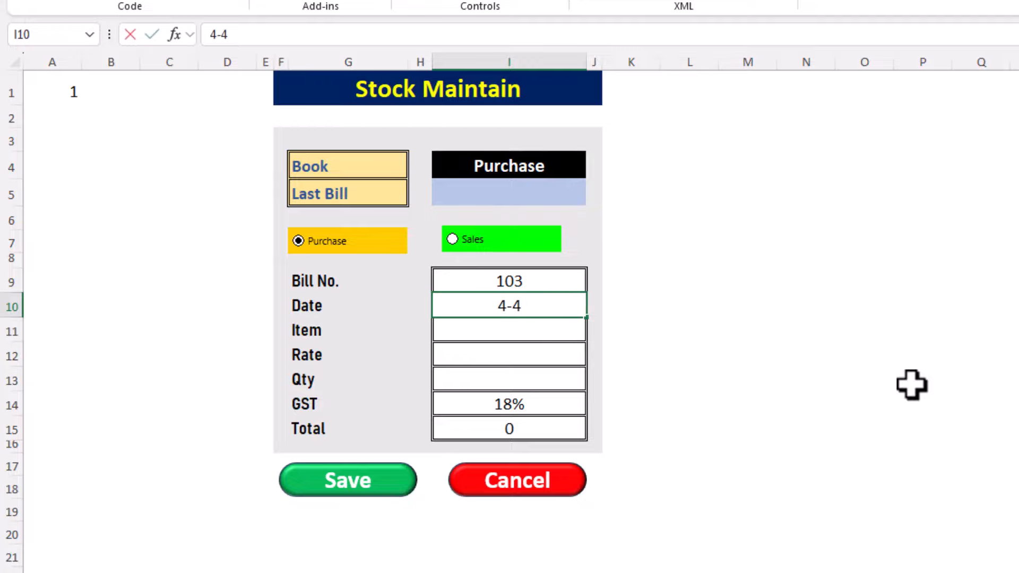
text(4-04-24)
key(Return)
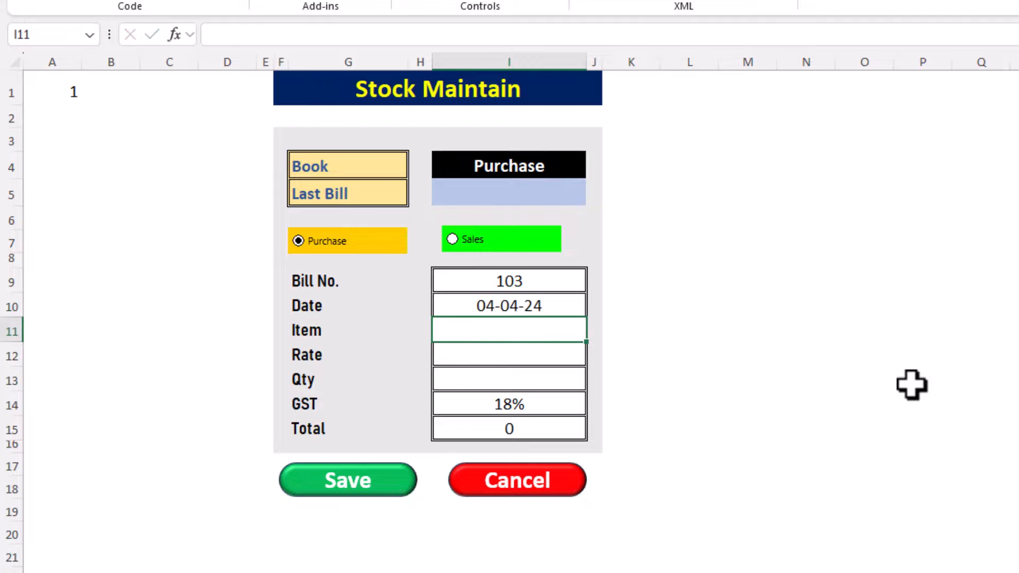
Set the item to DVD, the rate to 18 and the quantity to 20, and save the purchase.
text(DVD)
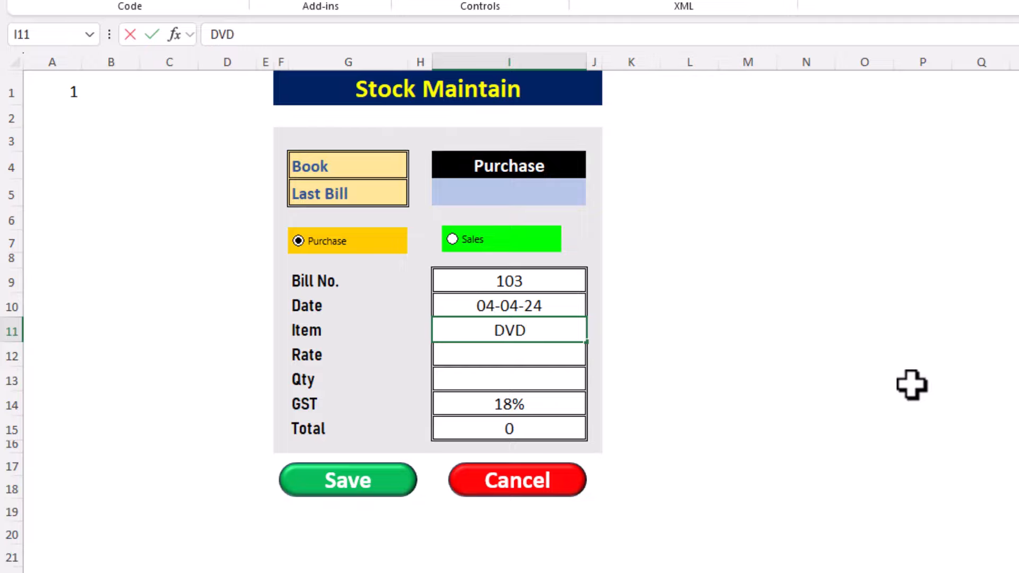
key(Return)
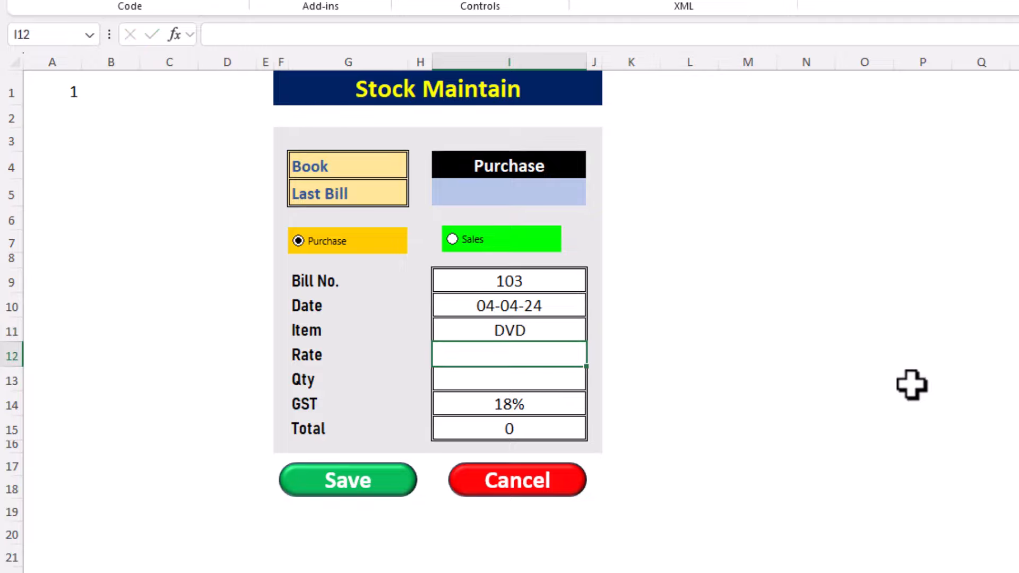
text(18)
key(Return)
text(20)
key(Return)
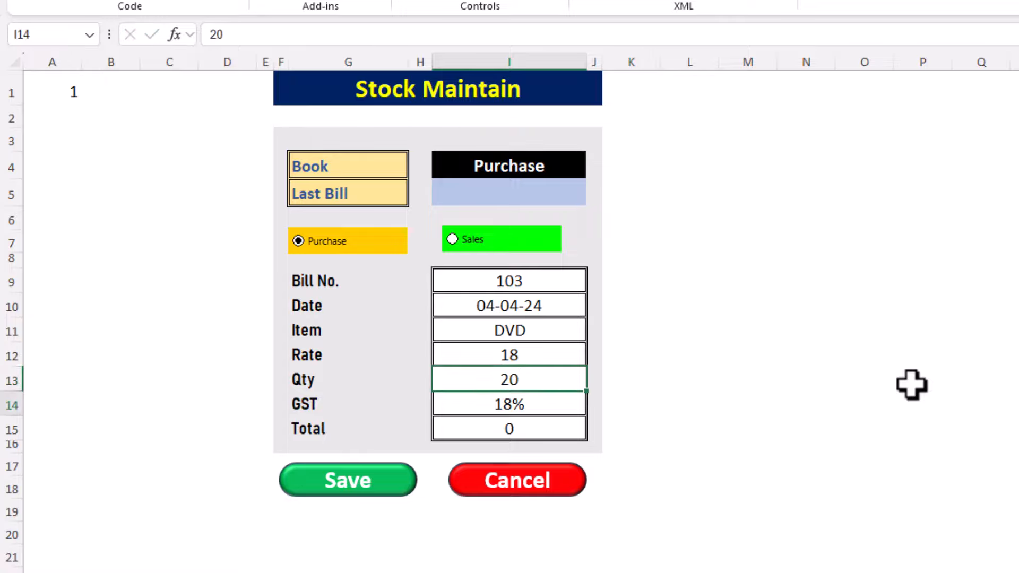
click(380, 478)
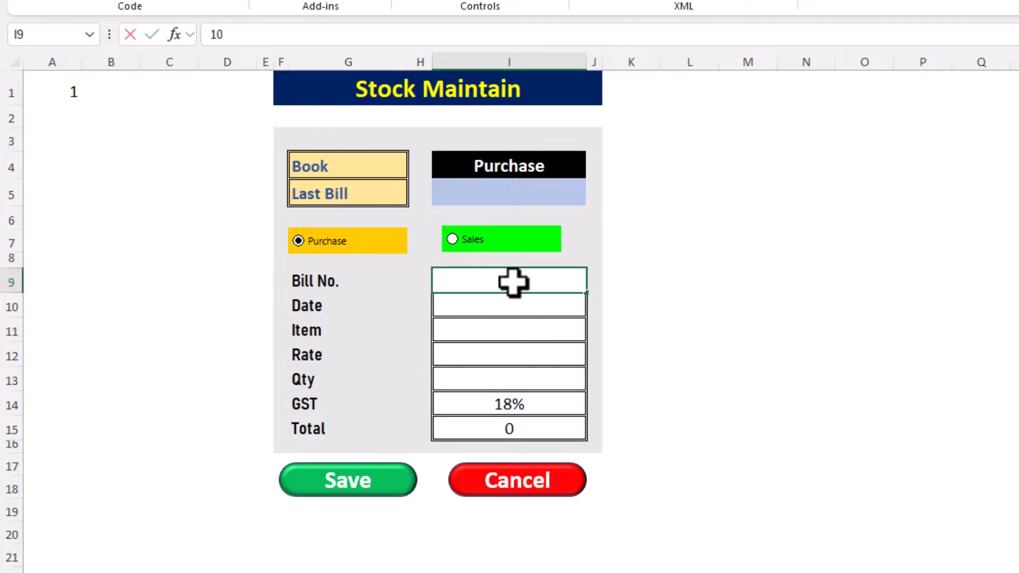
Start another purchase entry with bill number 105 and date 4-4-2024.
text(105)
key(Return)
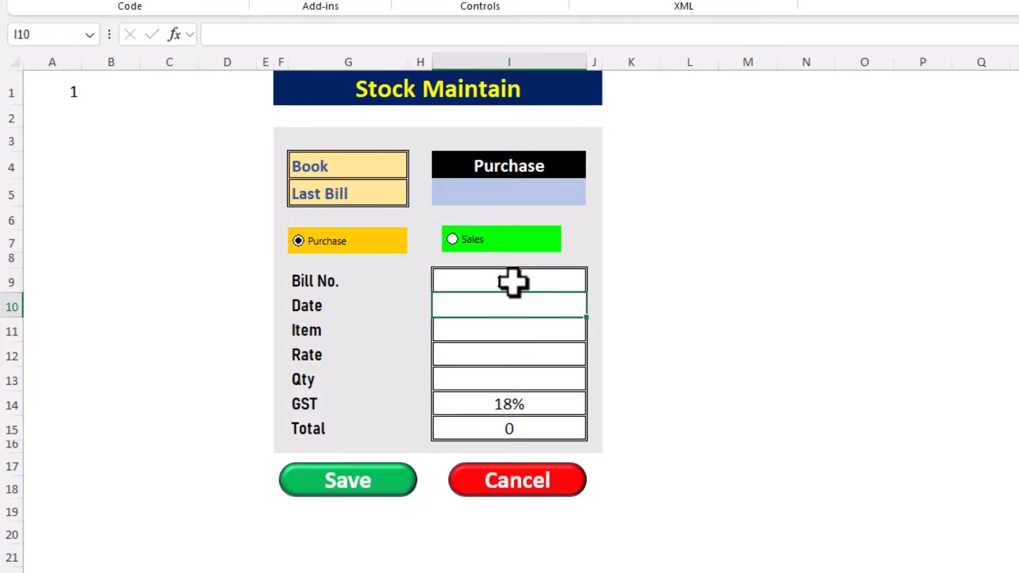
text(4-4-2024)
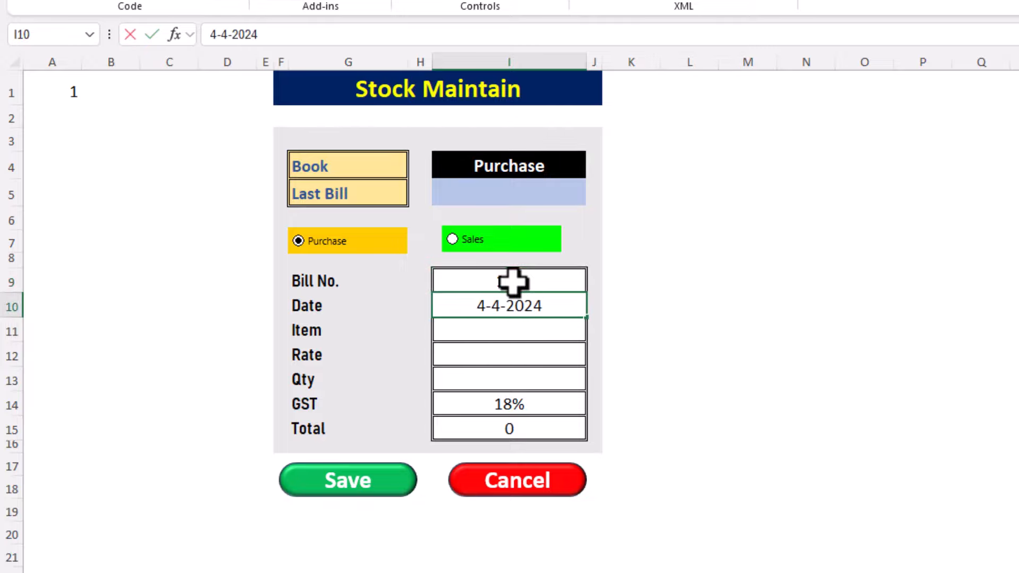
key(Return)
Set the item to RAM, the rate to 650 and the quantity to 10, and save the purchase.
text(RAM)
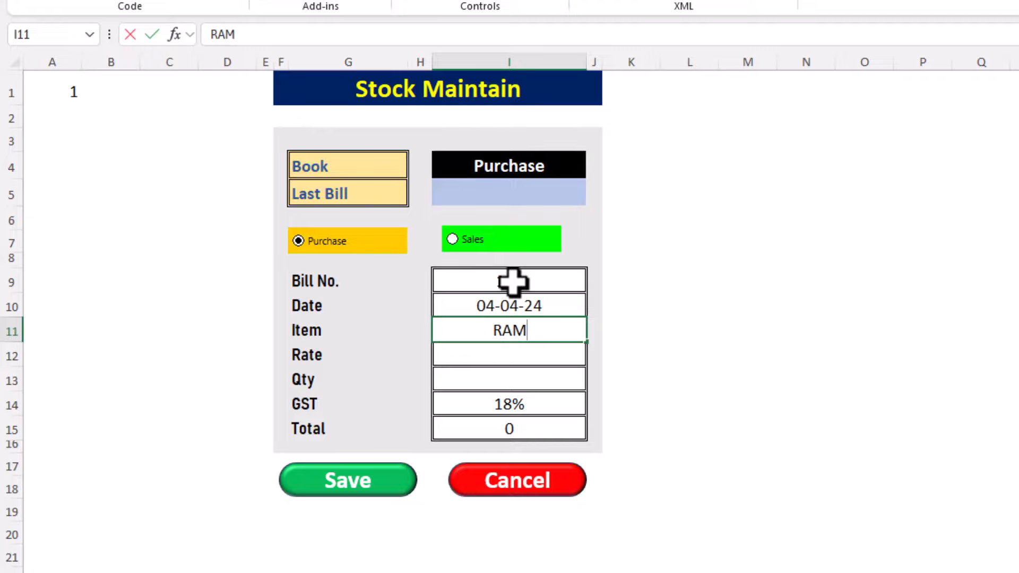
key(Return)
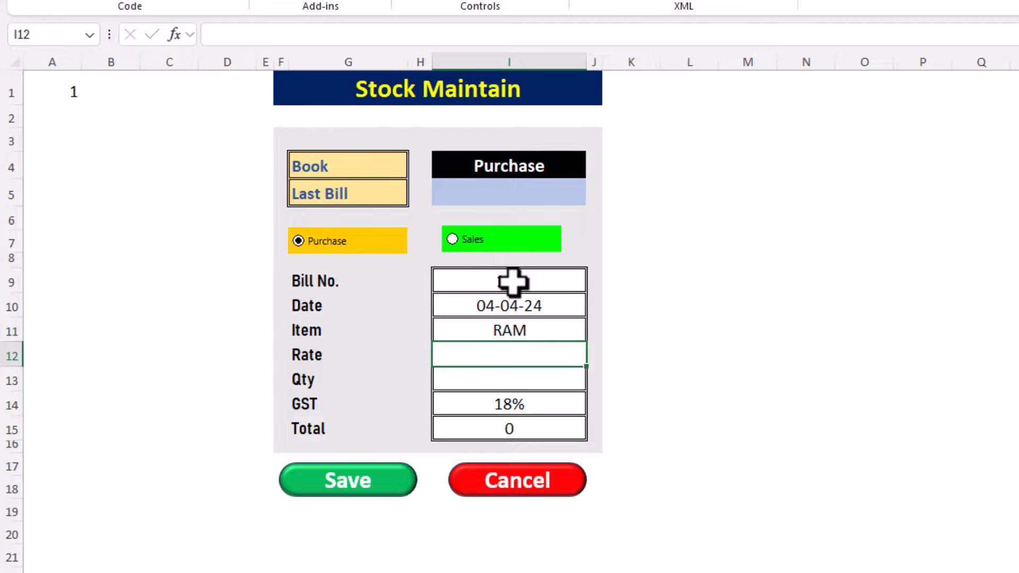
text(650)
key(Return)
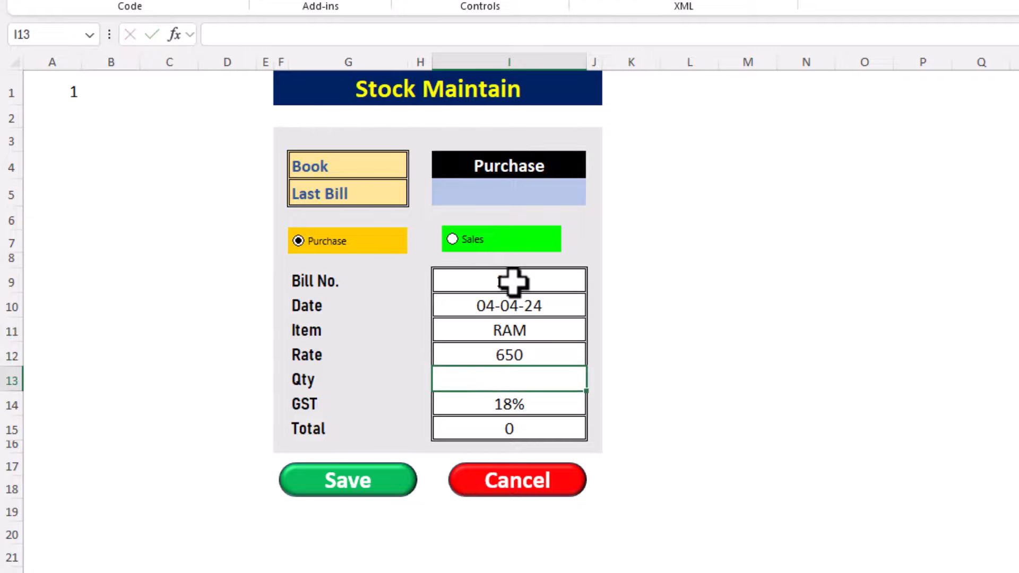
key(Return)
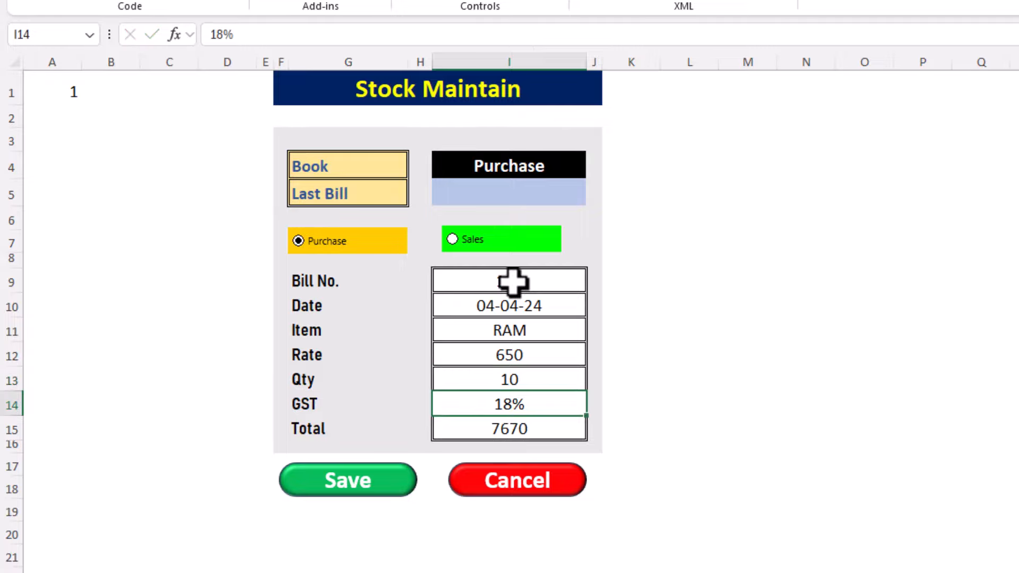
click(386, 479)
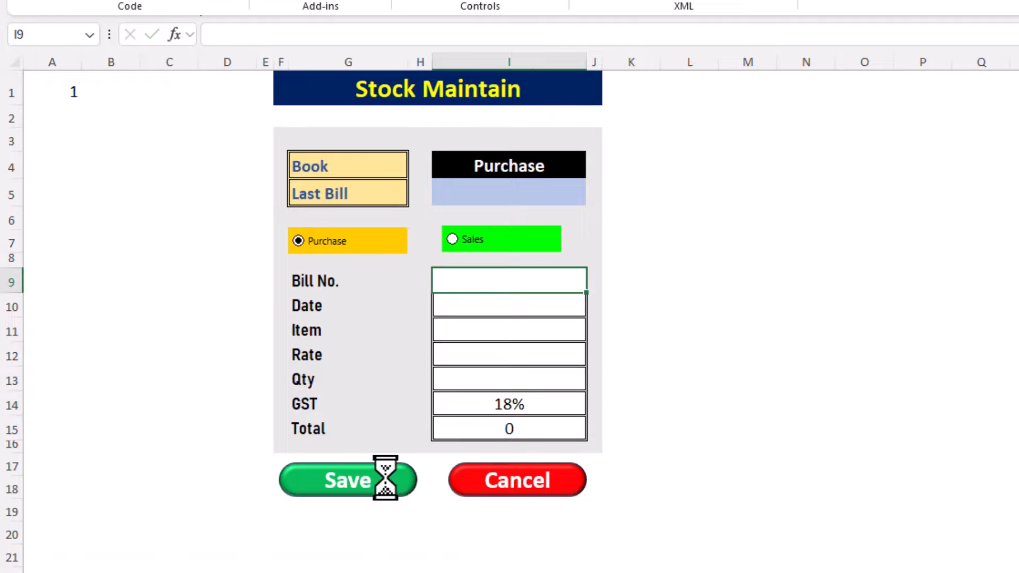
Review the Purchage Book and Sale Book entries and update the item list on the Stock sheet.
key(ctrl+Page_Down)
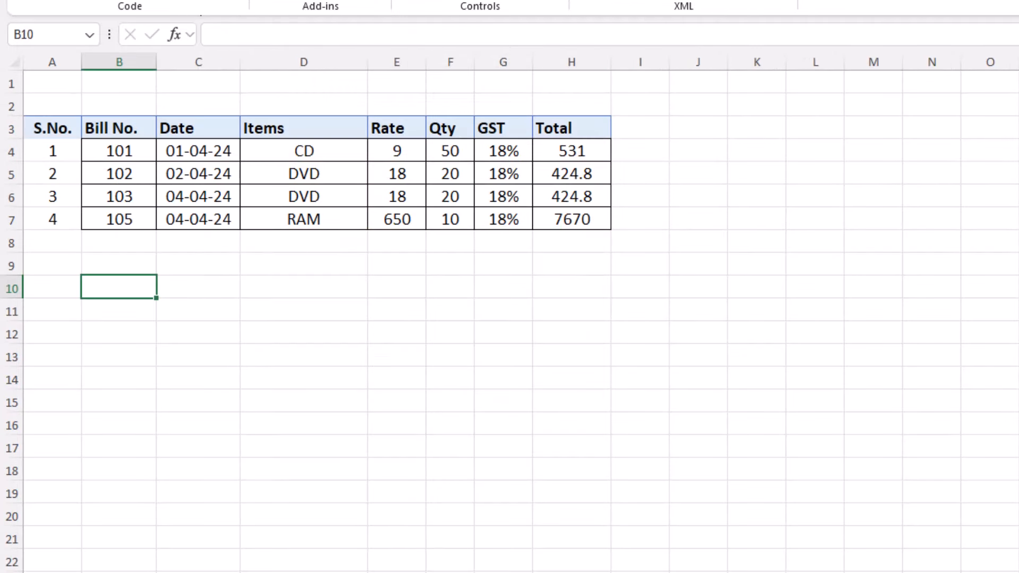
key(ctrl+Page_Down)
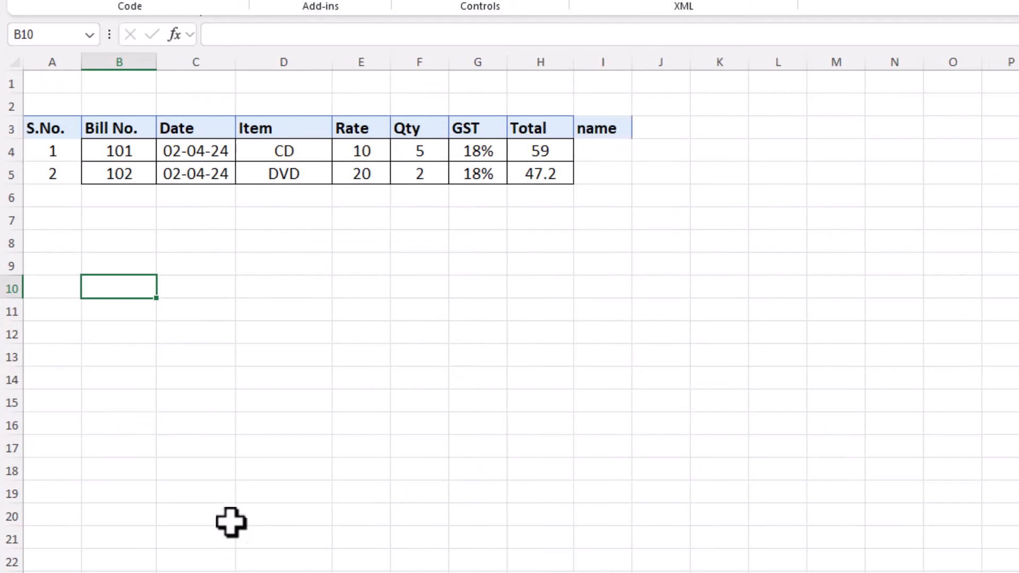
key(ctrl+Page_Up)
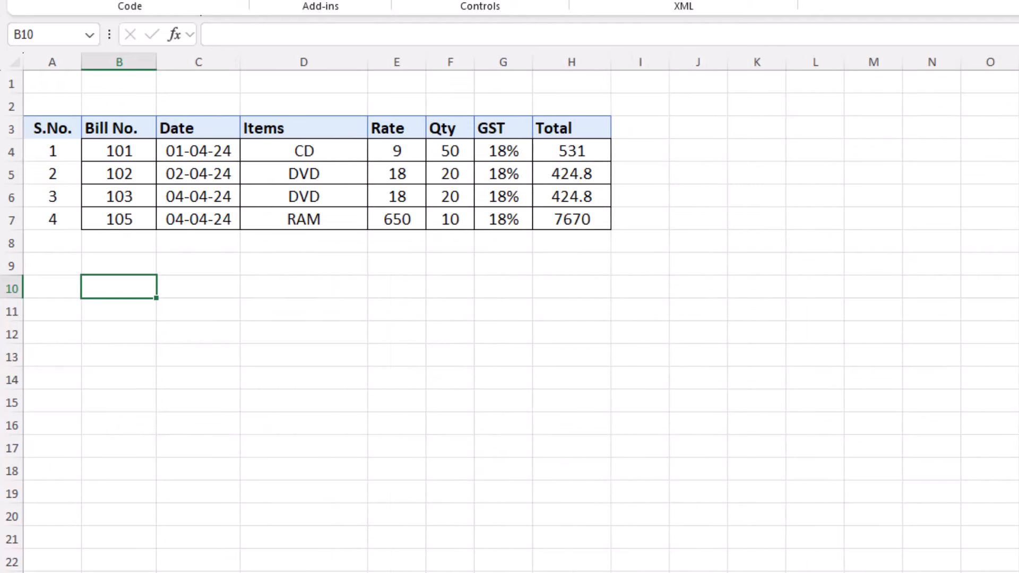
key(ctrl+Page_Down)
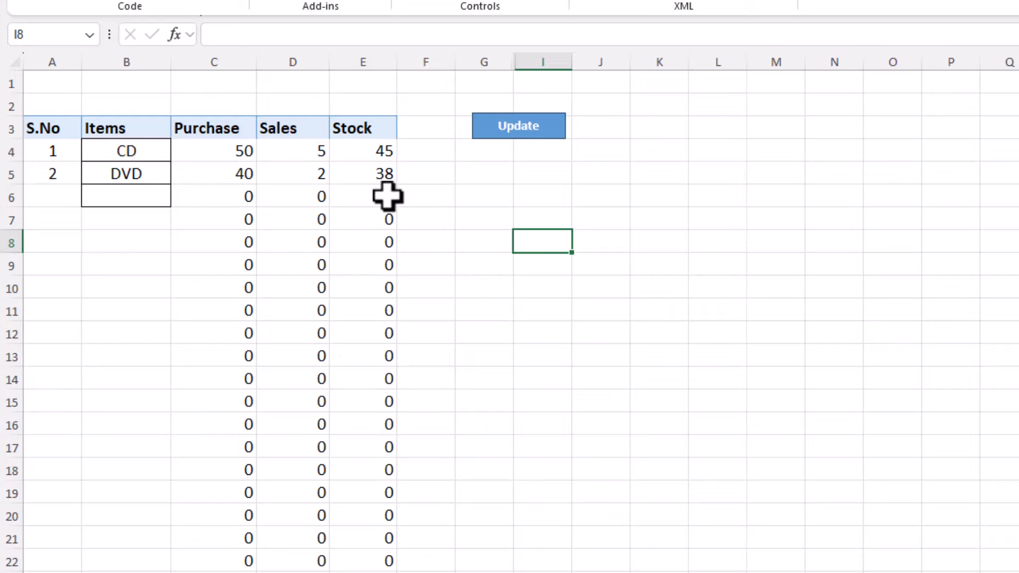
click(550, 129)
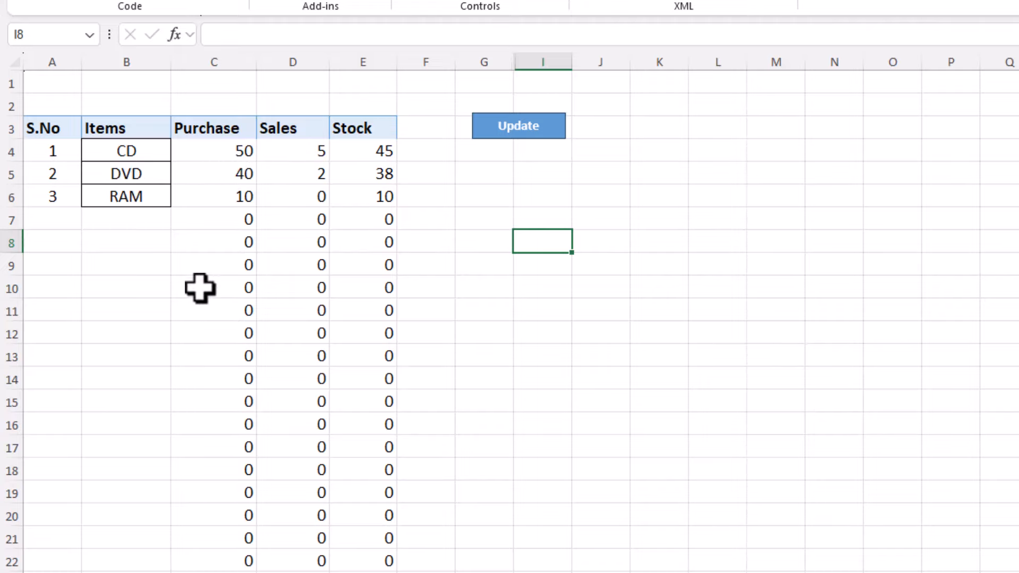
key(ctrl+Page_Down)
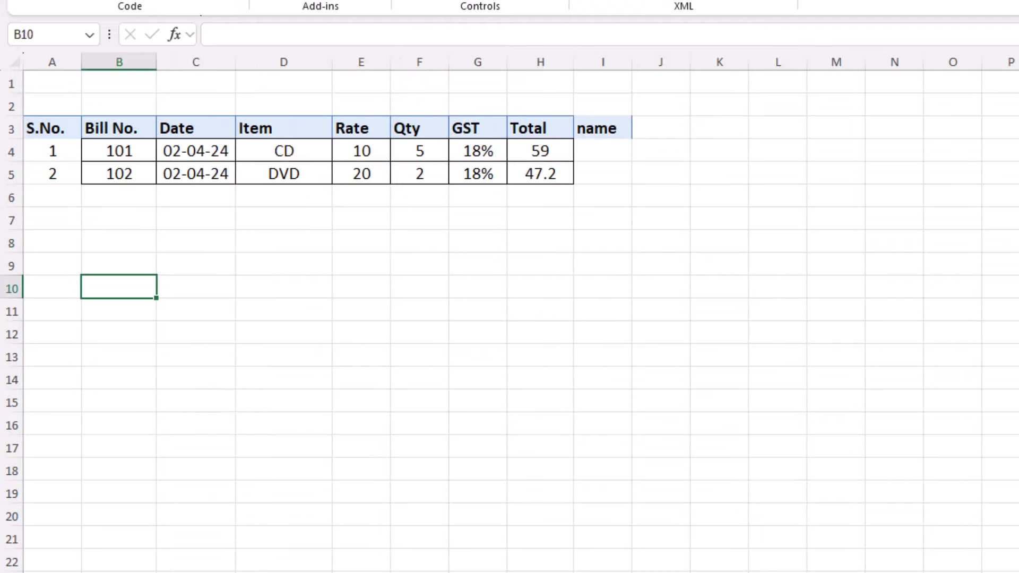
Review the Stock summary, the empty Last Bill cell on the entry form and the bill entries in the Purchage Book.
key(ctrl+Page_Down)
key(ctrl+Page_Up)
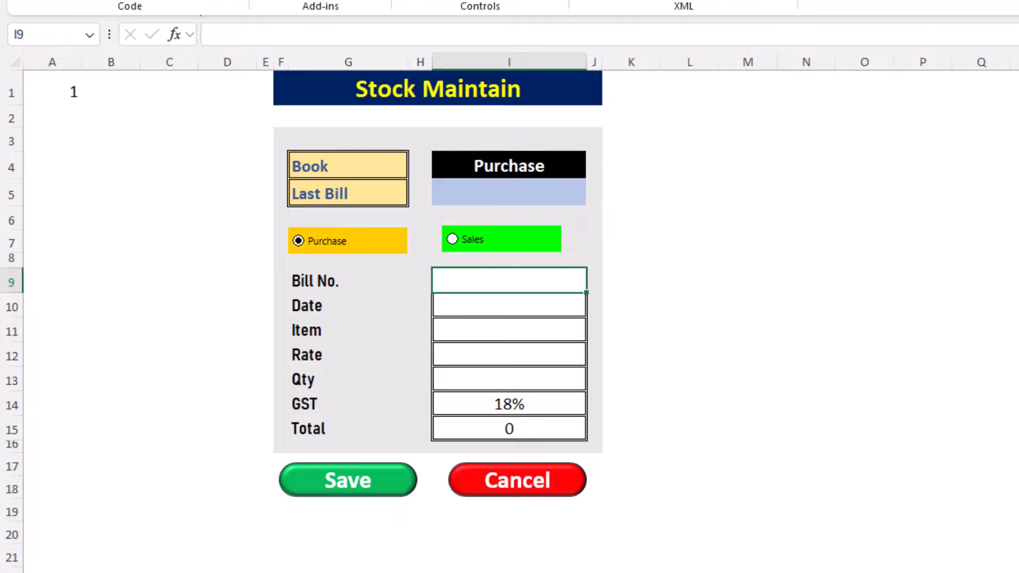
key(ctrl+Page_Down)
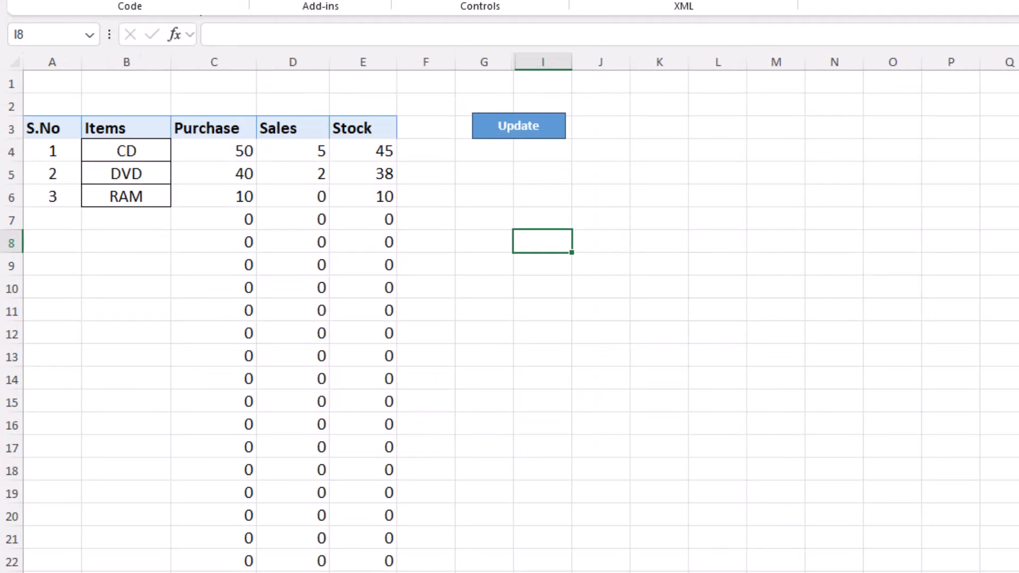
key(ctrl+Page_Up)
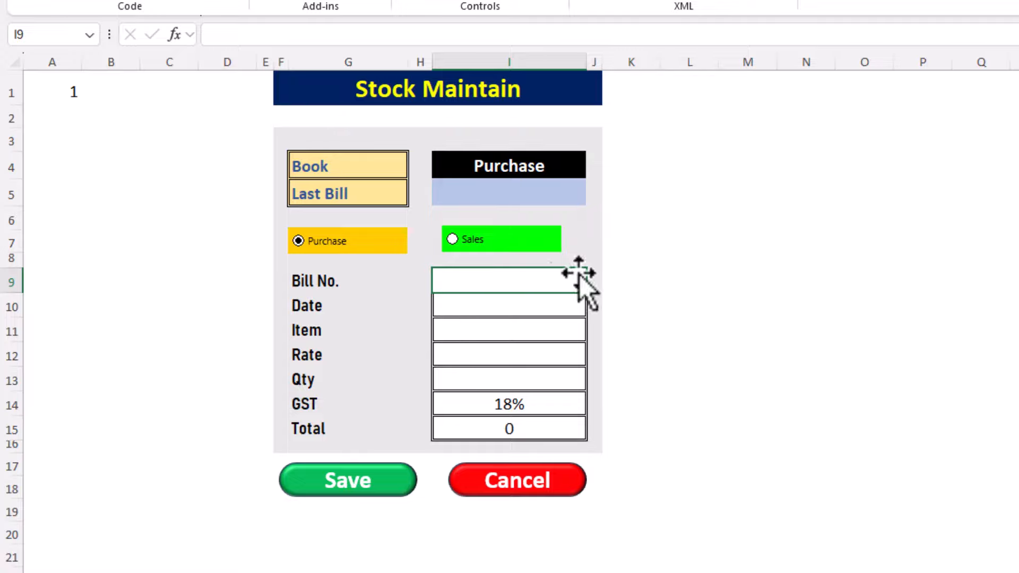
click(492, 196)
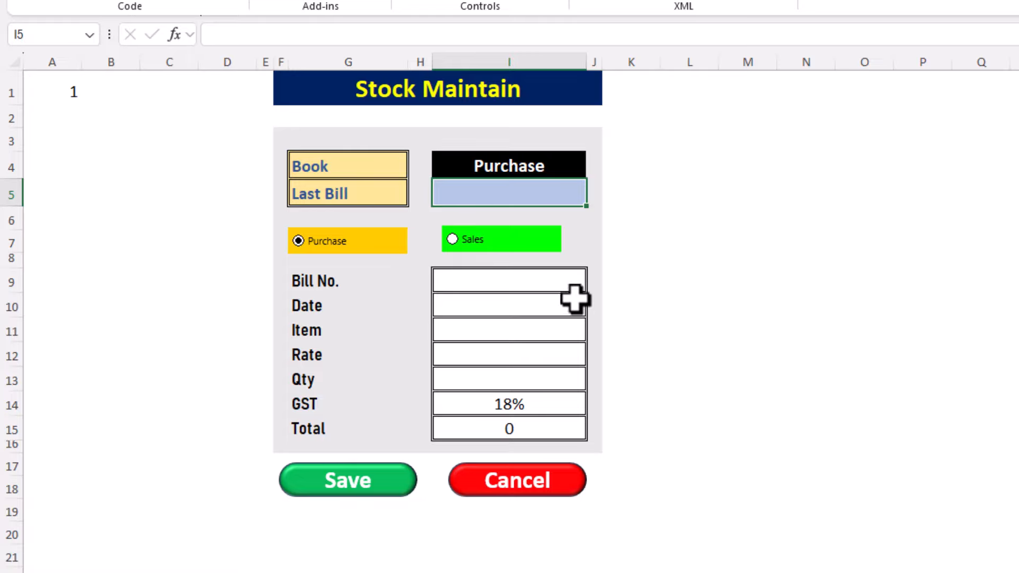
key(ctrl+Page_Down)
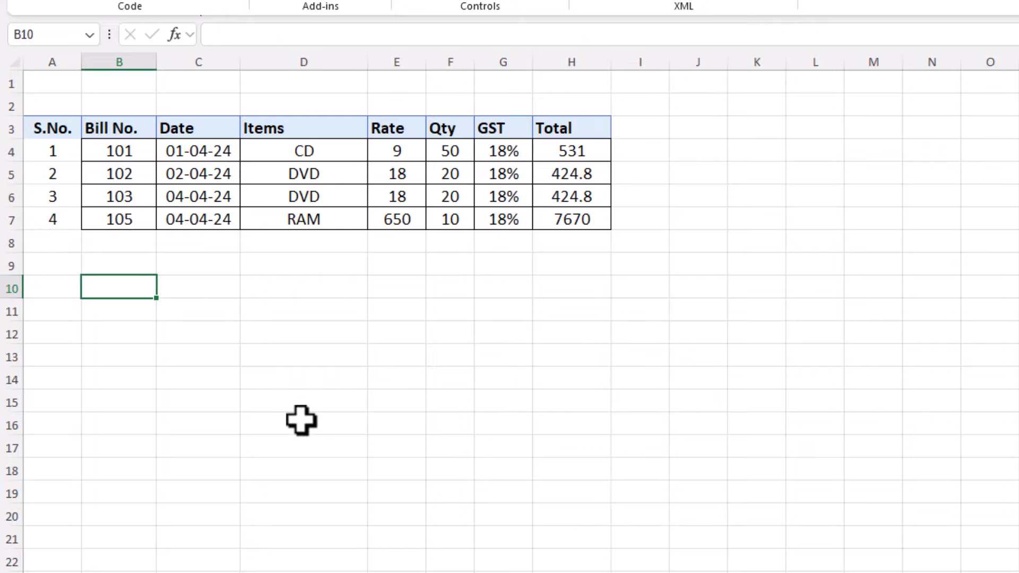
In helper cell M5 beside the entry form, enter =MAX('Purchage Book'!A4:A1000) to find the highest serial number.
key(ctrl+Page_Down)
click(729, 192)
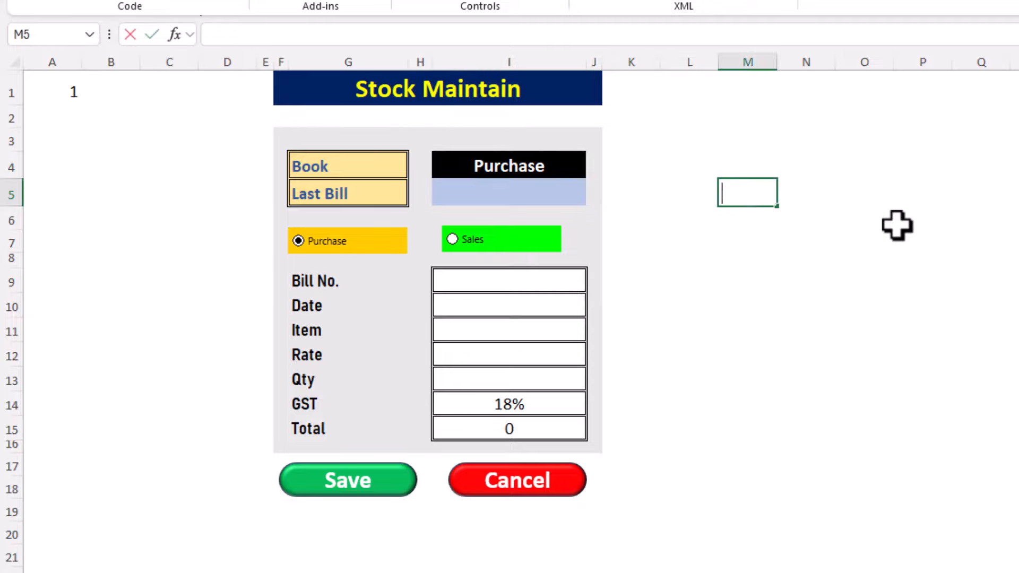
text(=max()
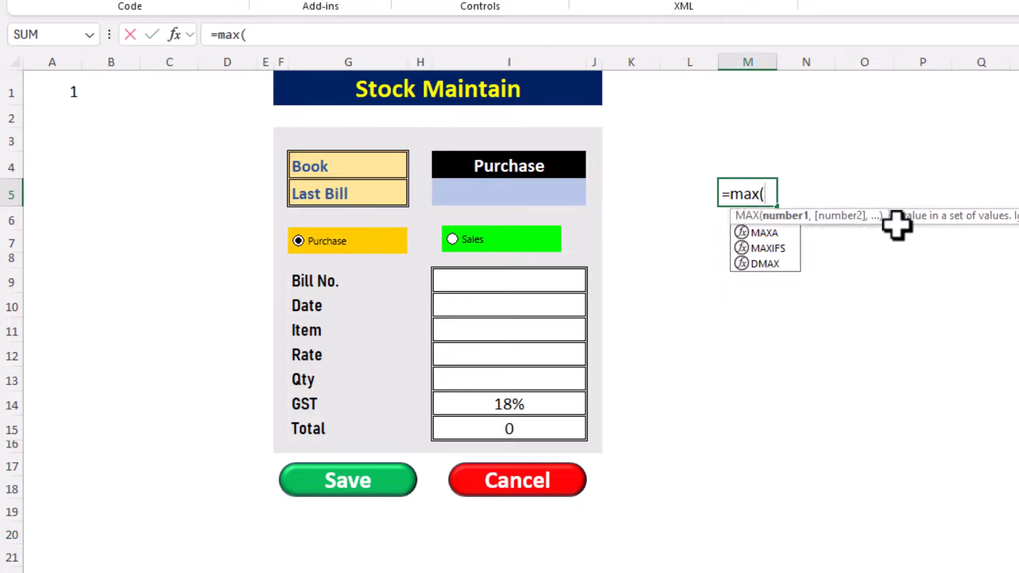
key(ctrl+Page_Down)
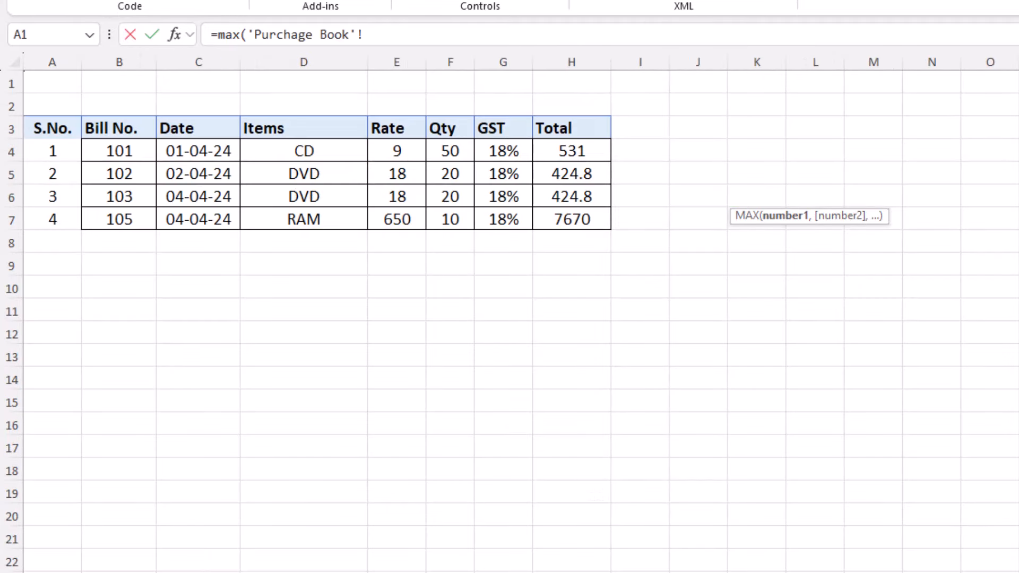
drag(53, 151, 52, 572)
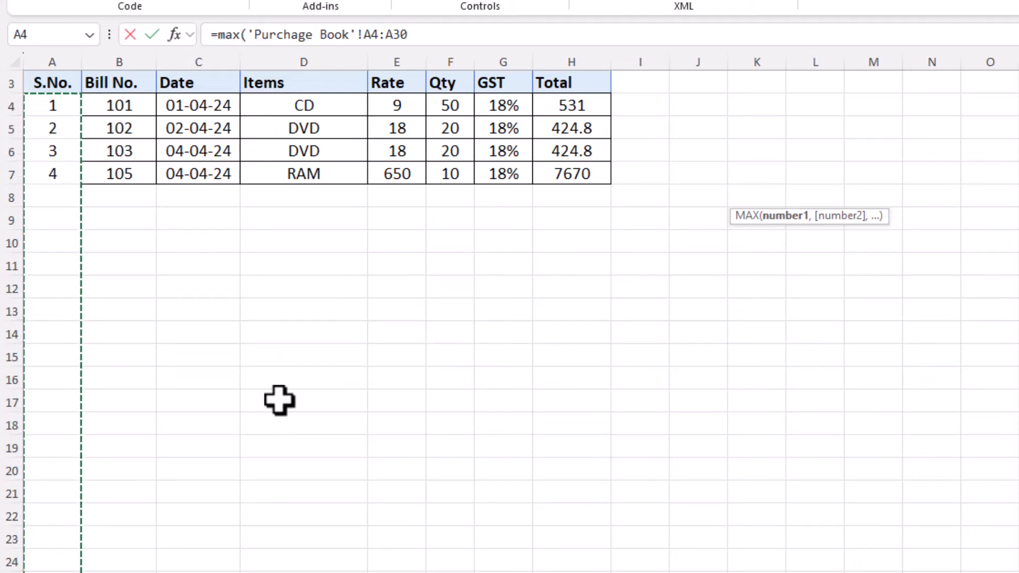
scroll(280, 393, up, 1)
click(432, 37)
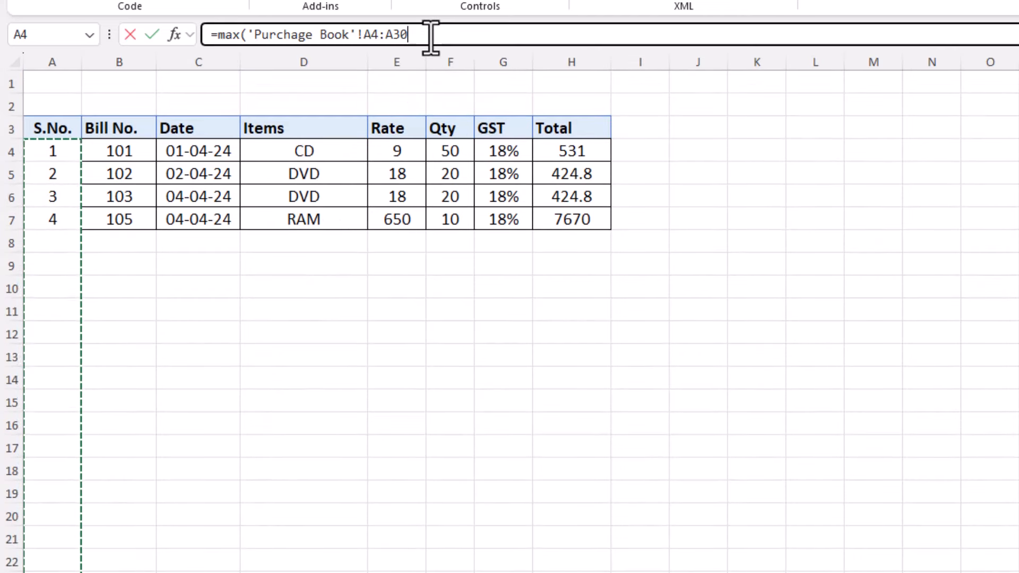
text(1000)
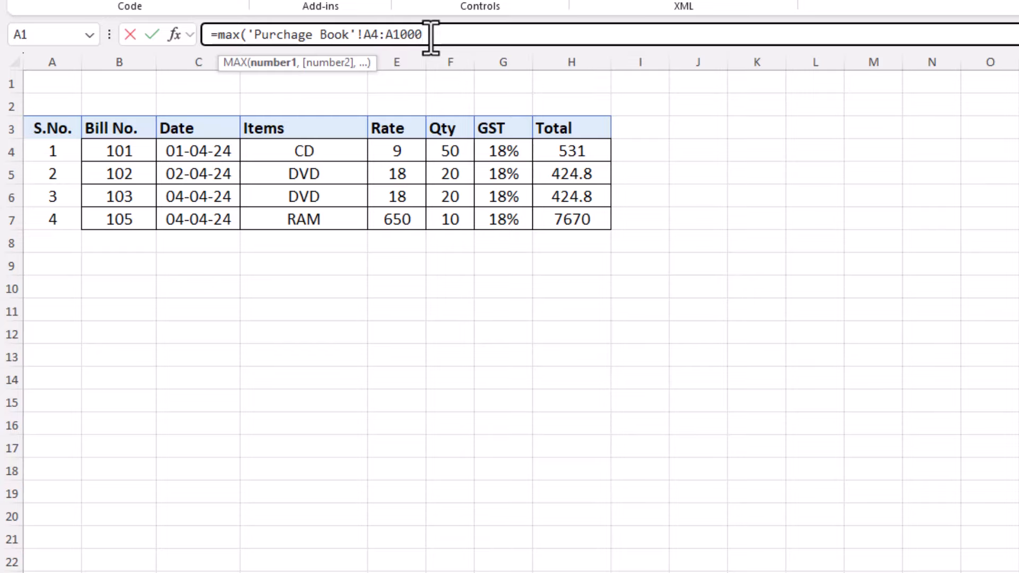
text())
key(Return)
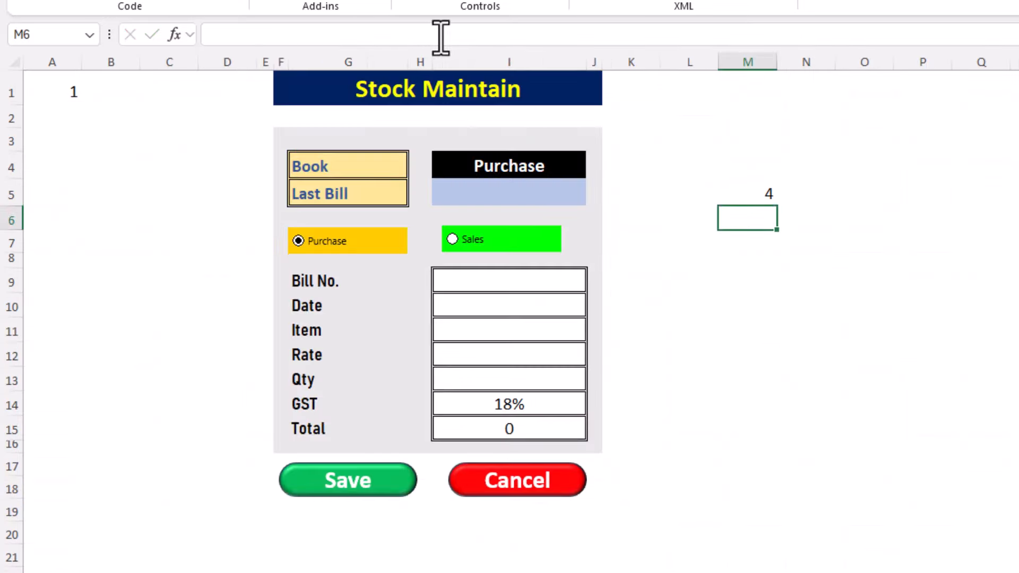
Begin a VLOOKUP in the Last Bill cell I5, using the MAX expression copied from M5 as its lookup value.
click(746, 195)
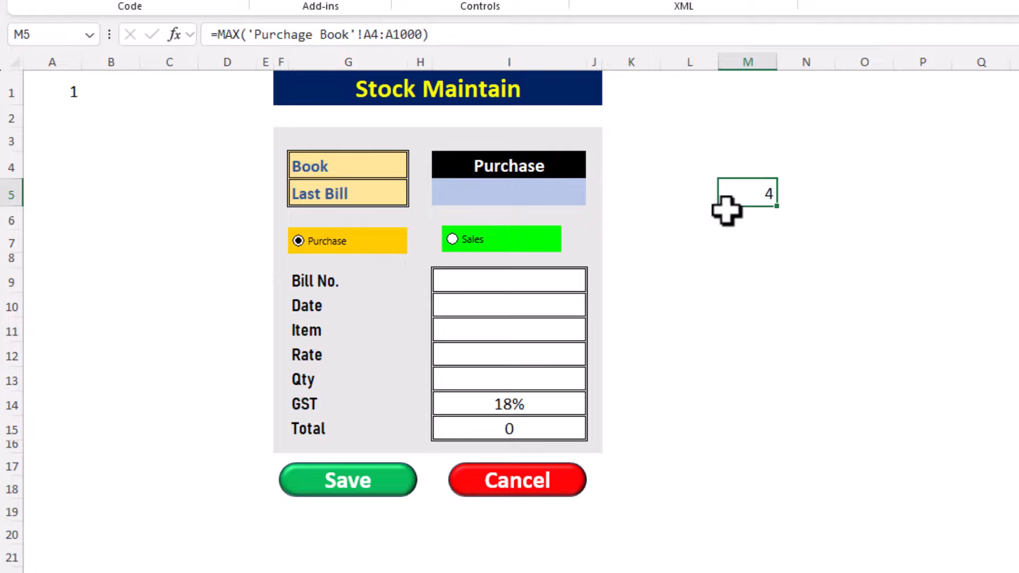
drag(449, 37, 217, 34)
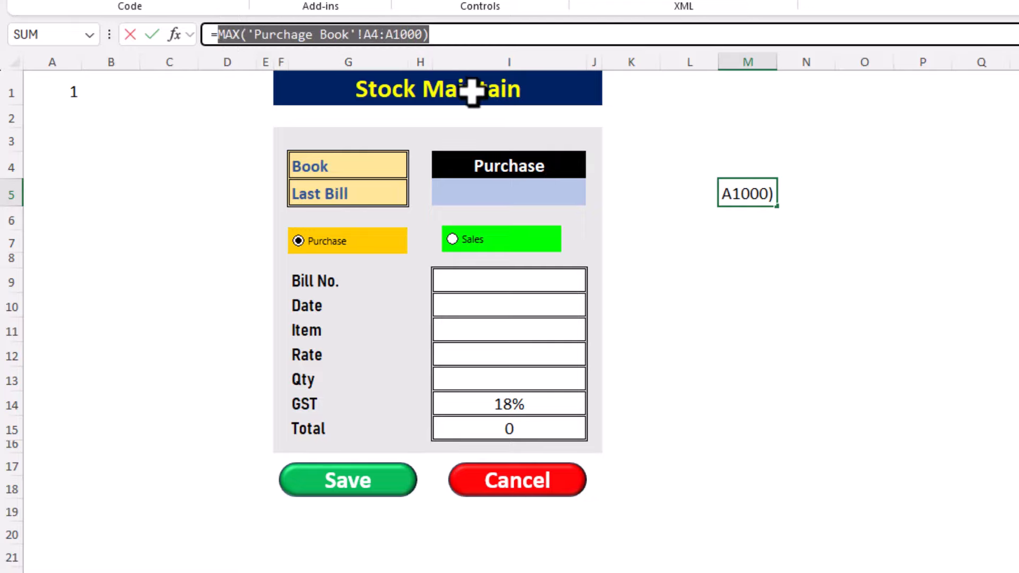
key(Escape)
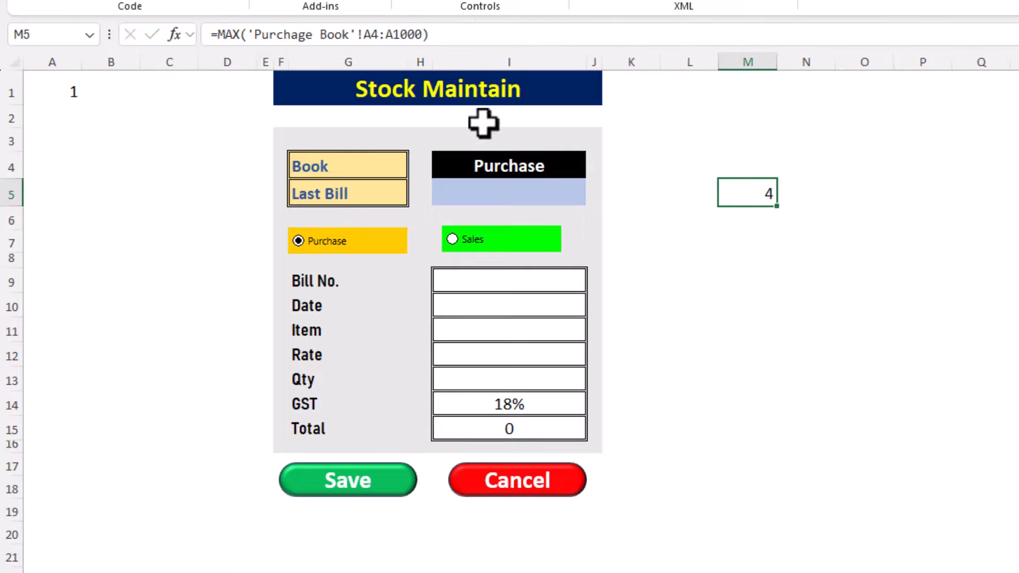
click(505, 192)
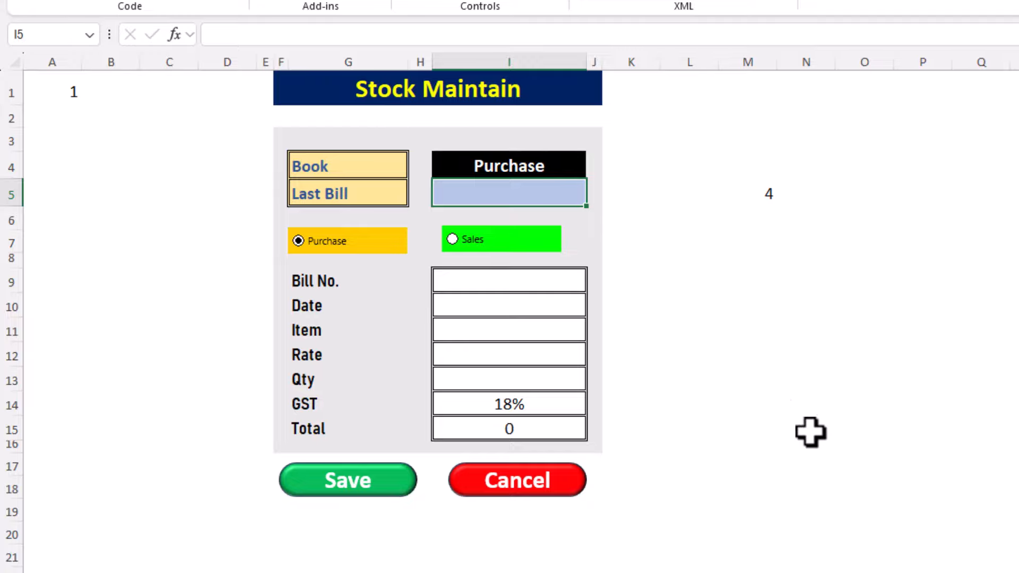
text(=v)
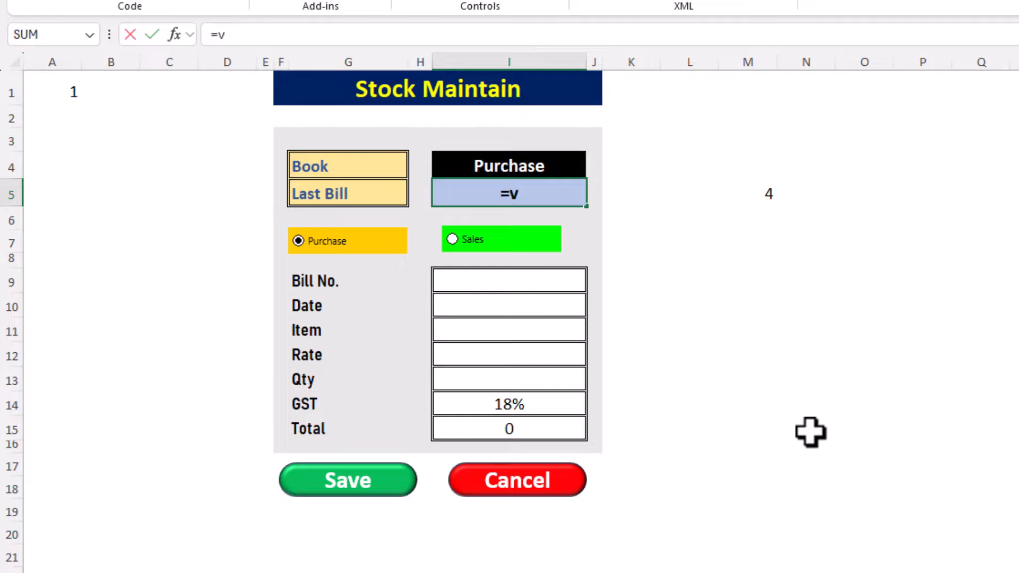
text(lookup)
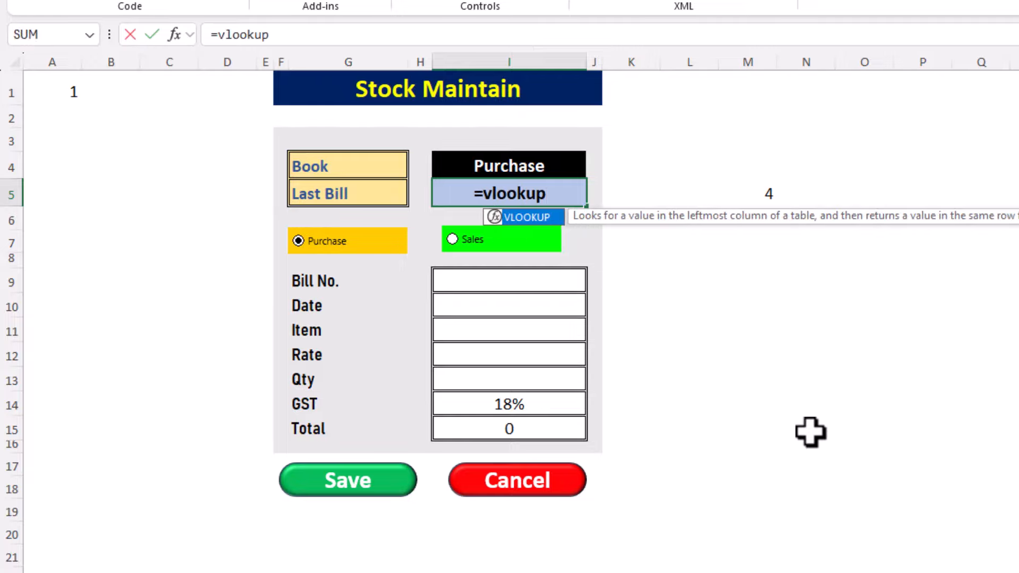
text(()
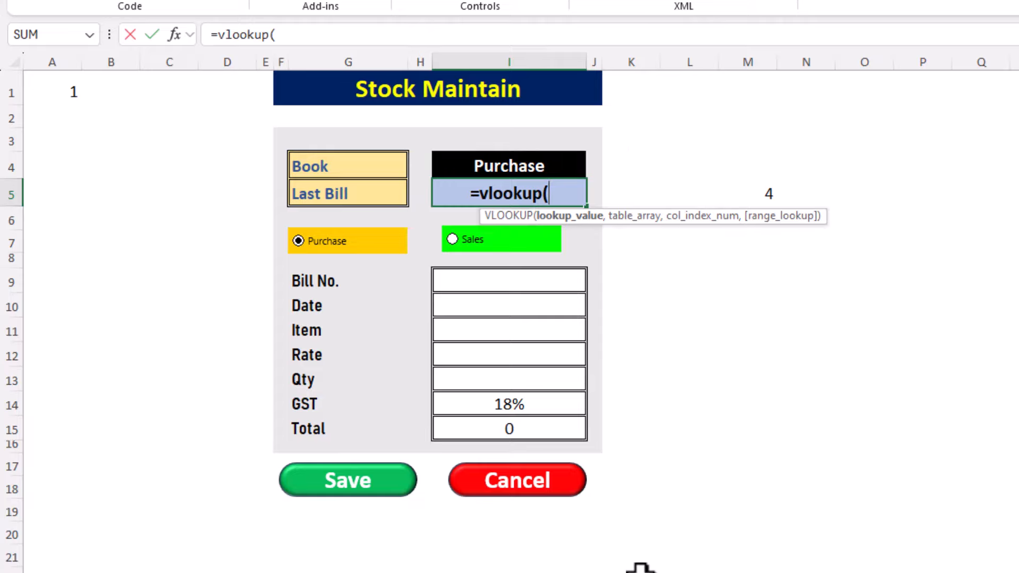
text(MAX('Purchase Book'!A4:A1000))
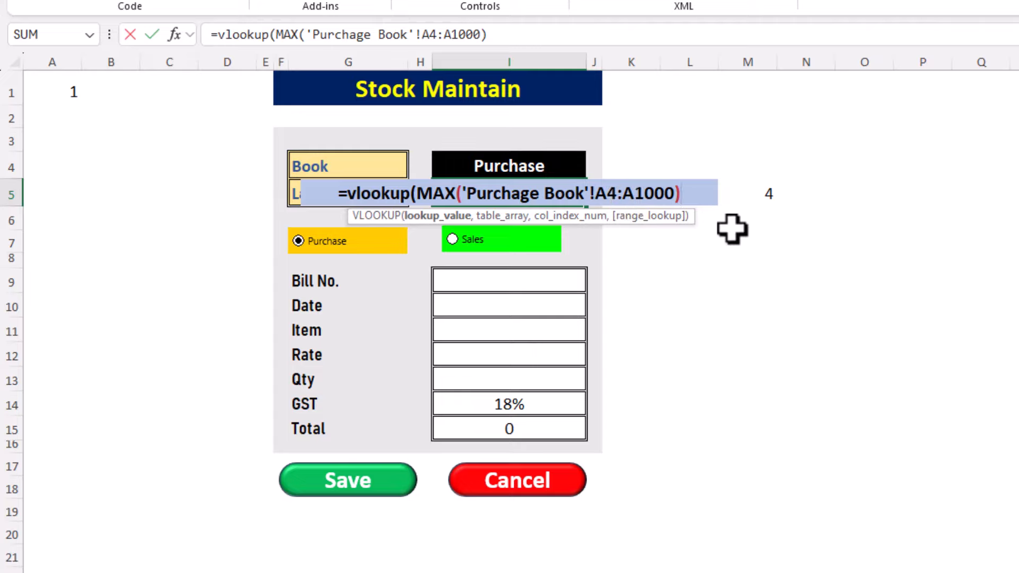
text(,)
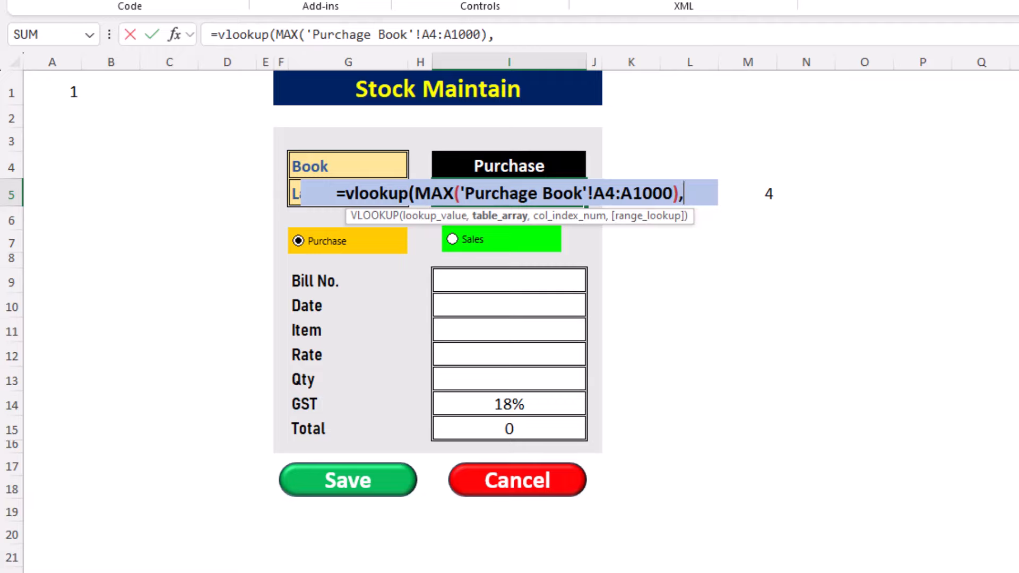
Complete the Last Bill VLOOKUP with table range 'Purchage Book'!A4:B1000, column index 2 and exact match 0.
key(ctrl+Page_Down)
drag(52, 149, 104, 572)
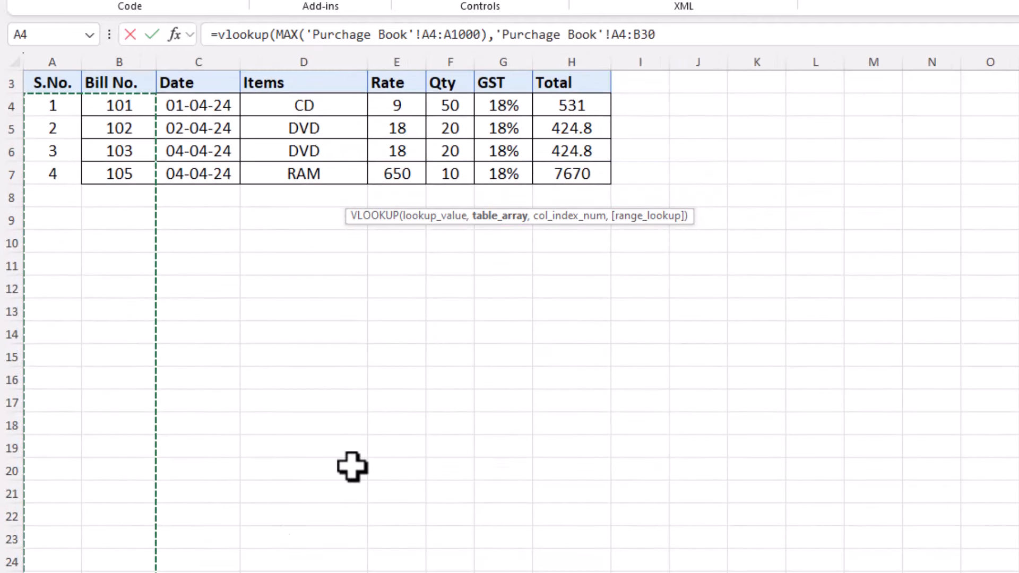
click(671, 36)
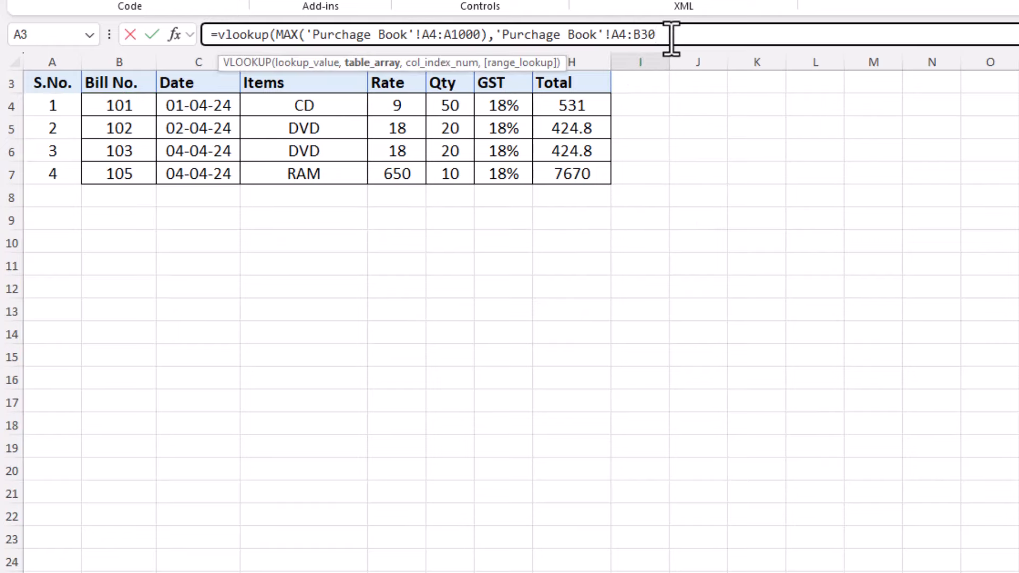
text(1000)
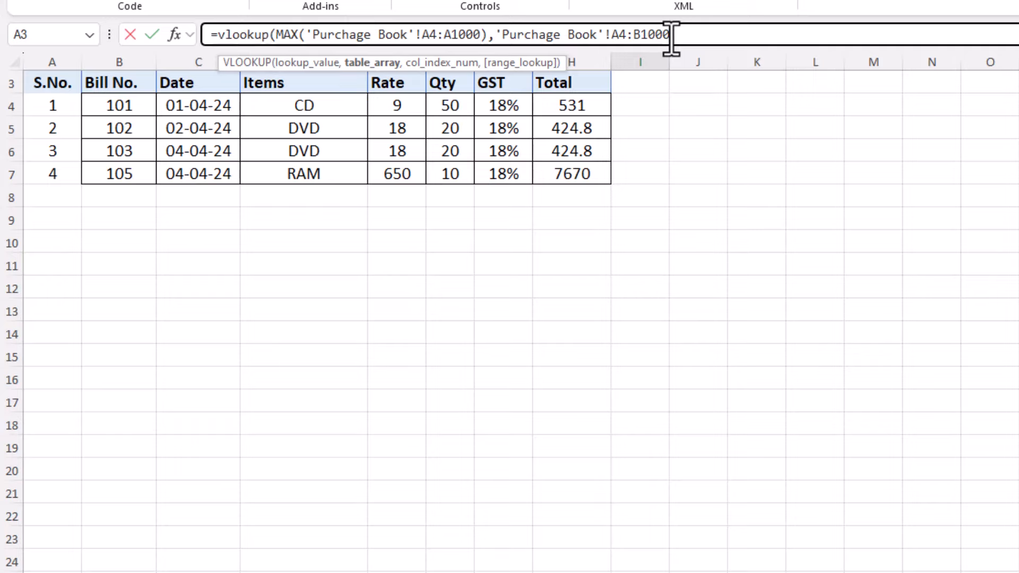
text(,)
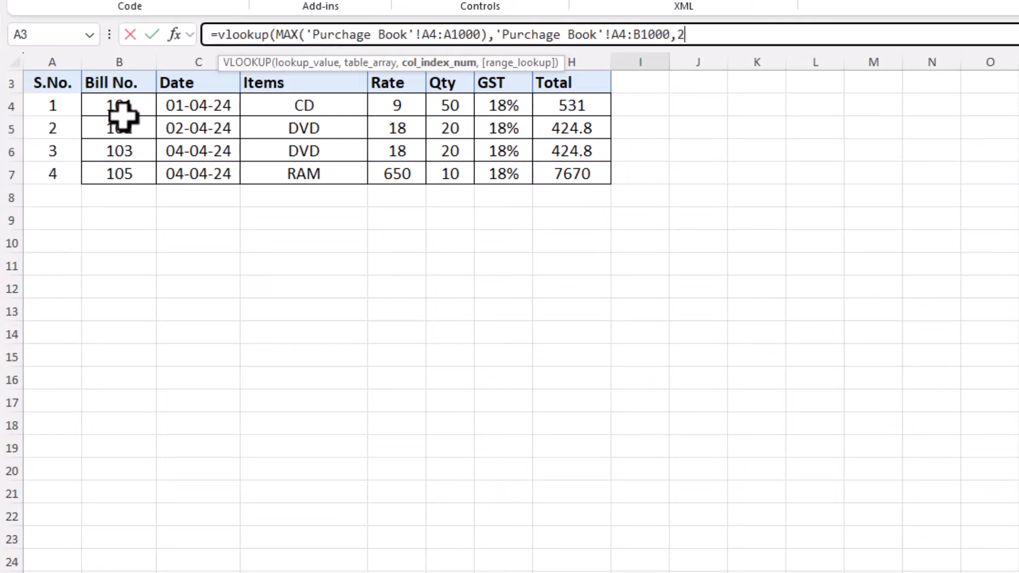
text(2,)
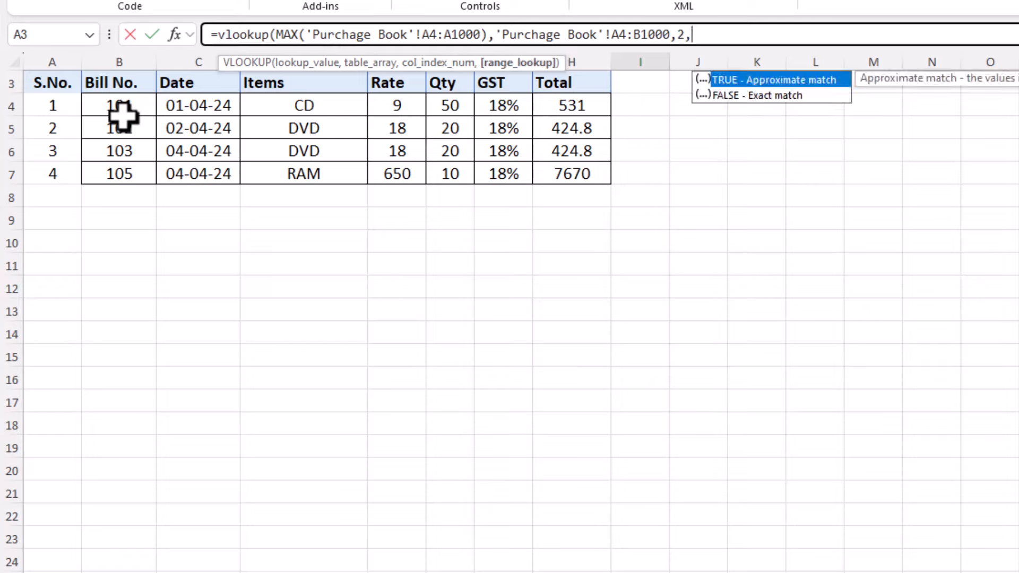
text(0))
key(Return)
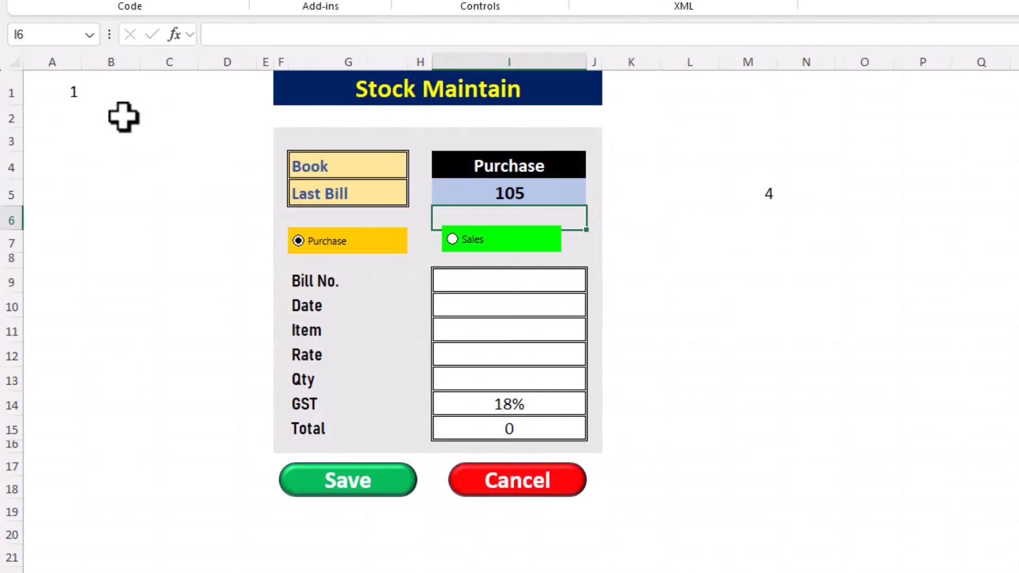
Switch the entry form to Sales and check the bill entries in the Sale Book against the Last Bill cell.
click(563, 191)
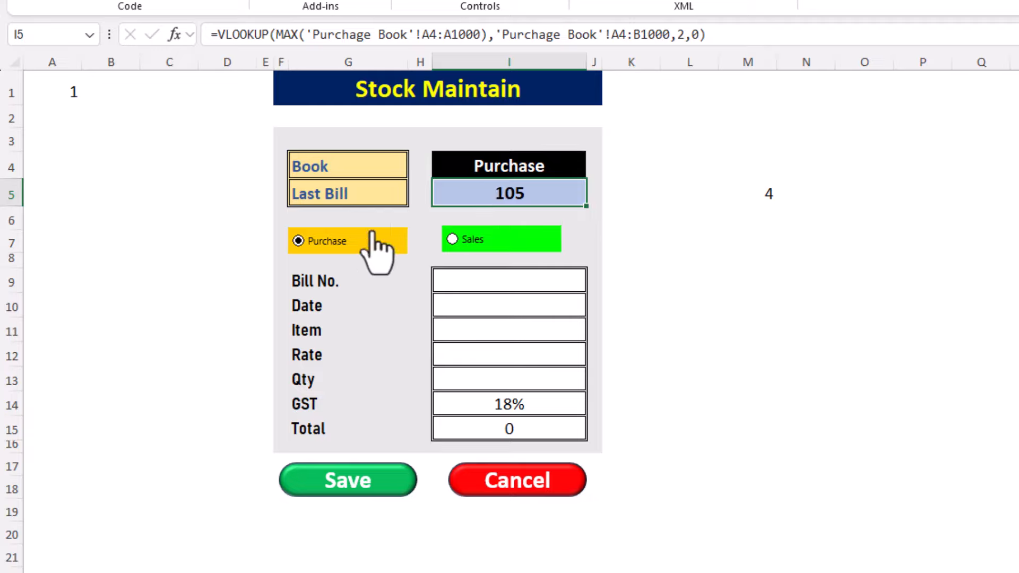
click(466, 240)
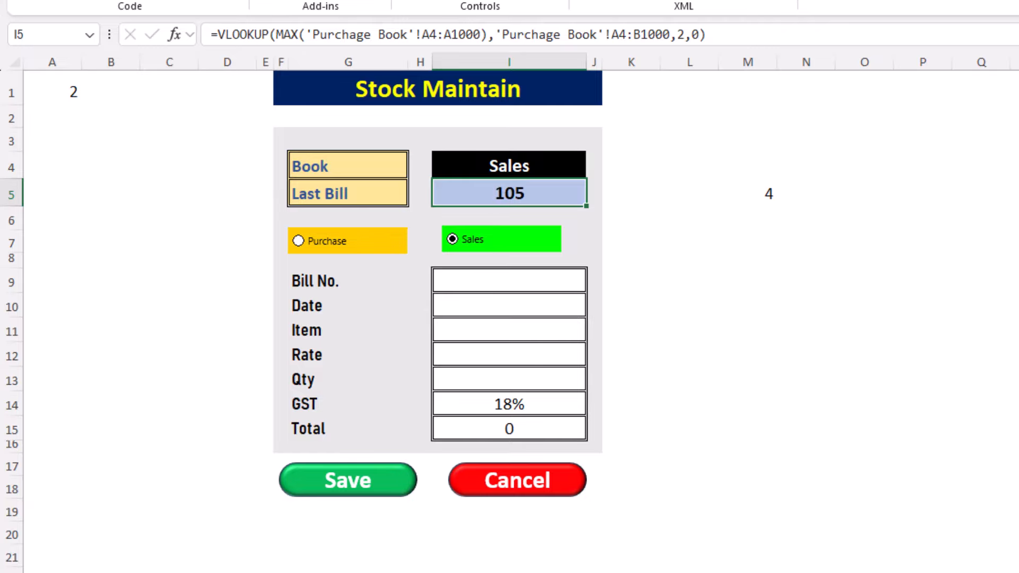
click(143, 572)
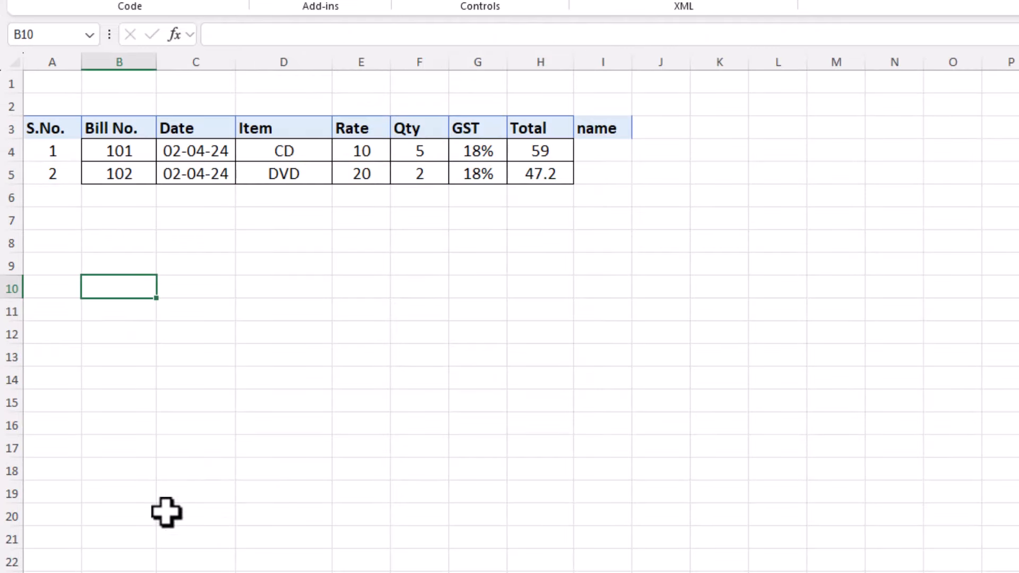
click(79, 572)
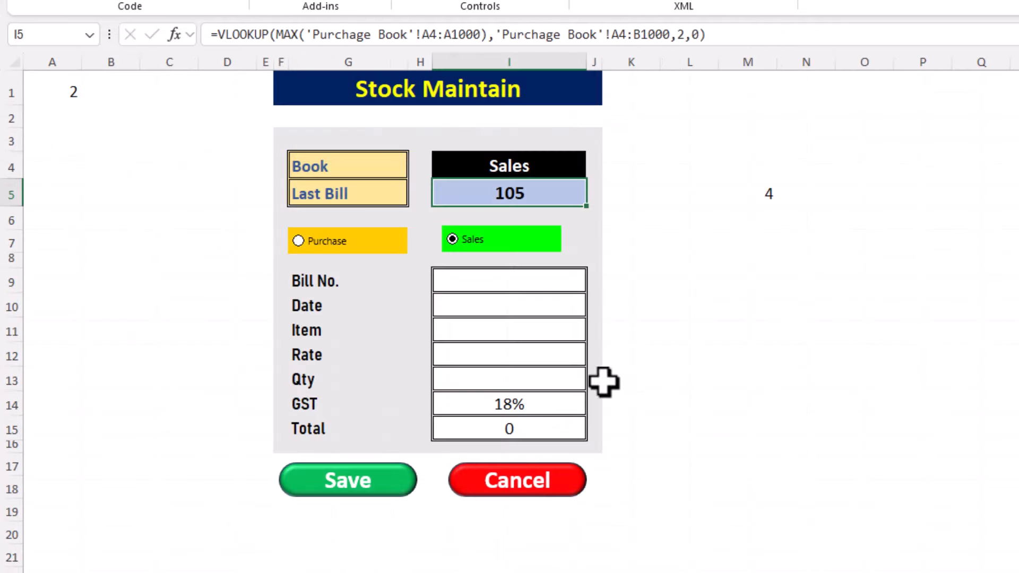
Clear the helper formula from M5 and copy the VLOOKUP expression from the Last Bill cell I5 without its equals sign.
click(766, 195)
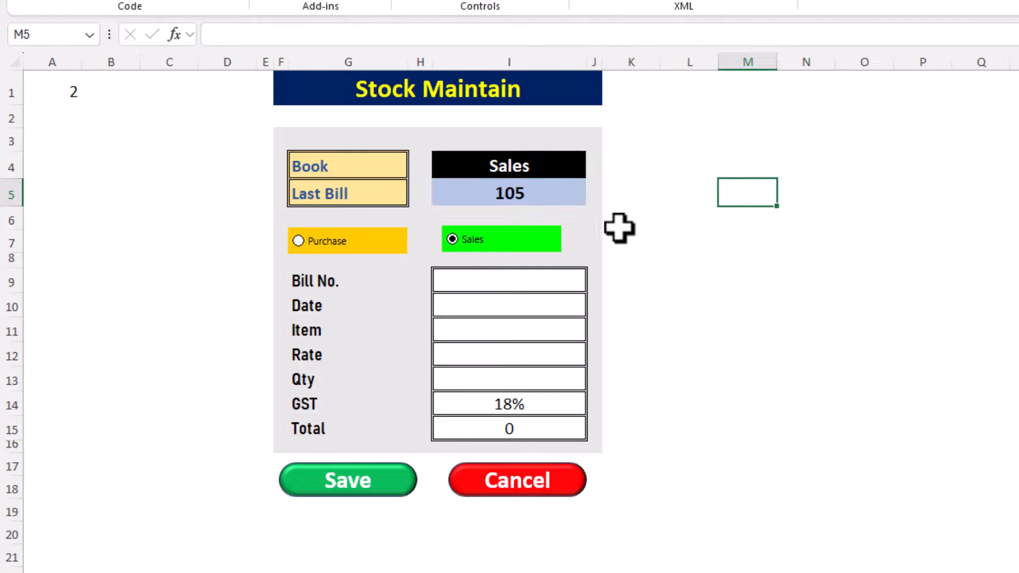
click(548, 196)
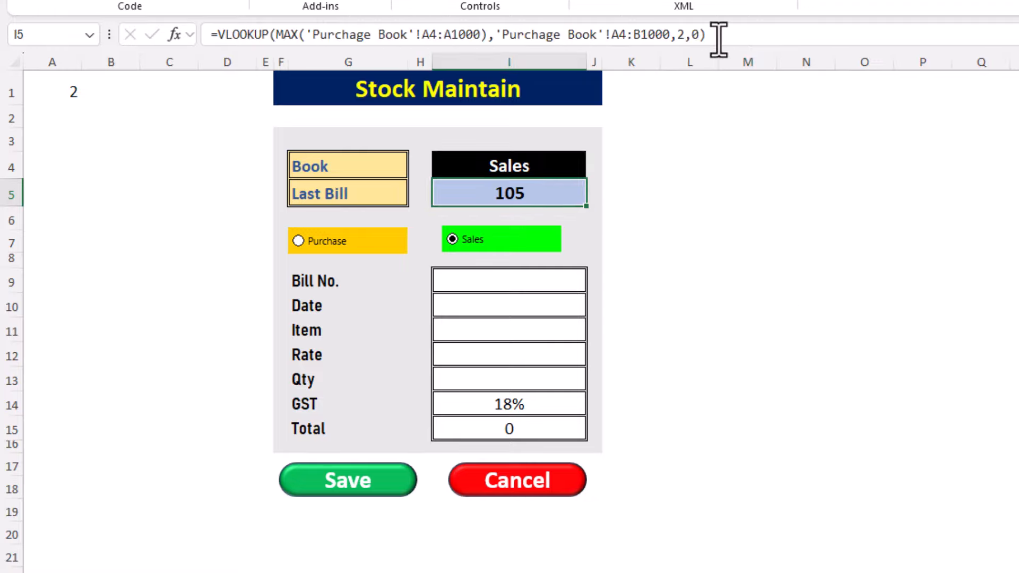
drag(710, 35, 225, 35)
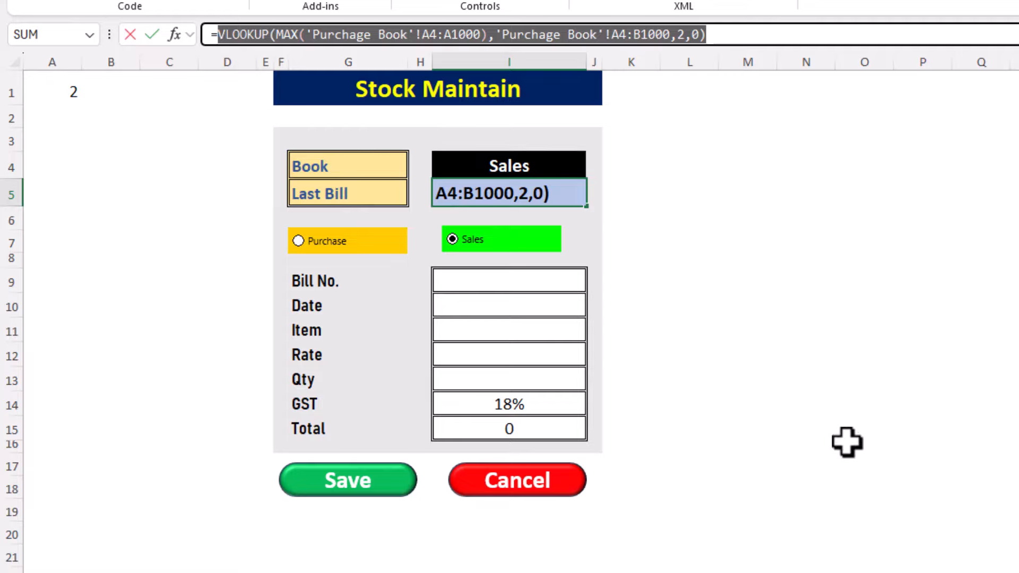
key(Escape)
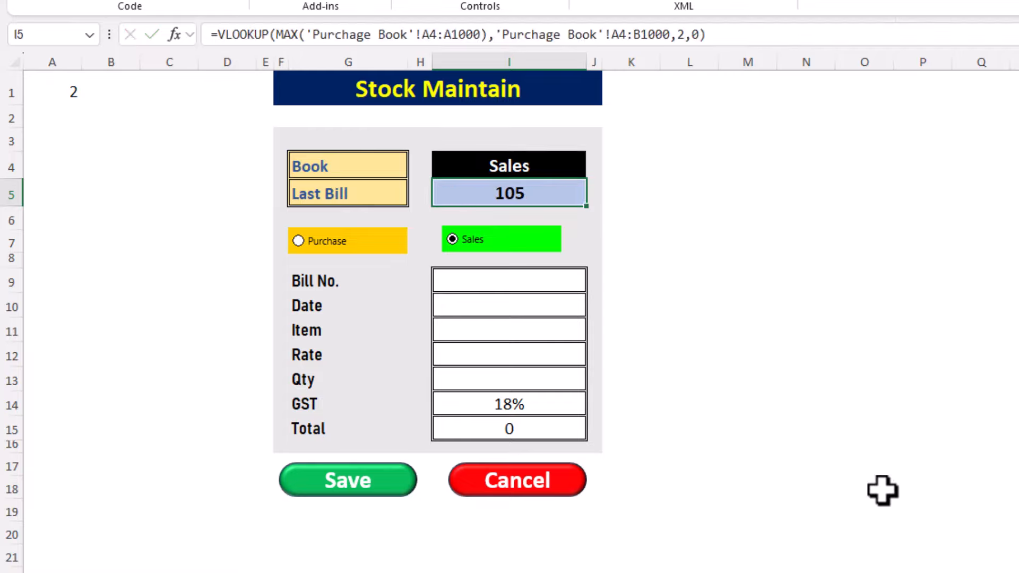
Wrap the Last Bill VLOOKUP in I5 in an IF that tests I4="Purchase", keeping the VLOOKUP as the true value.
key(F2)
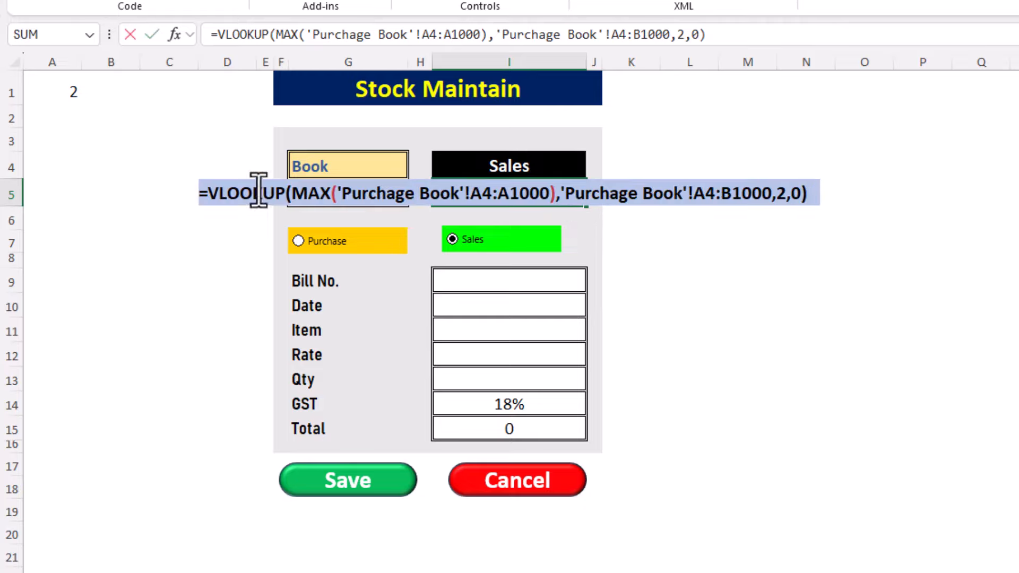
click(212, 193)
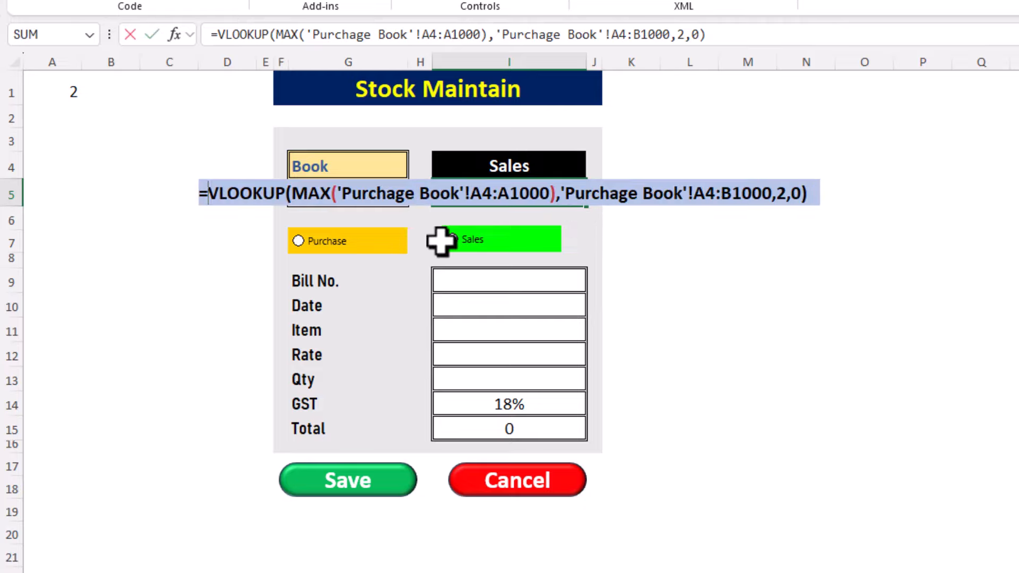
text(if()
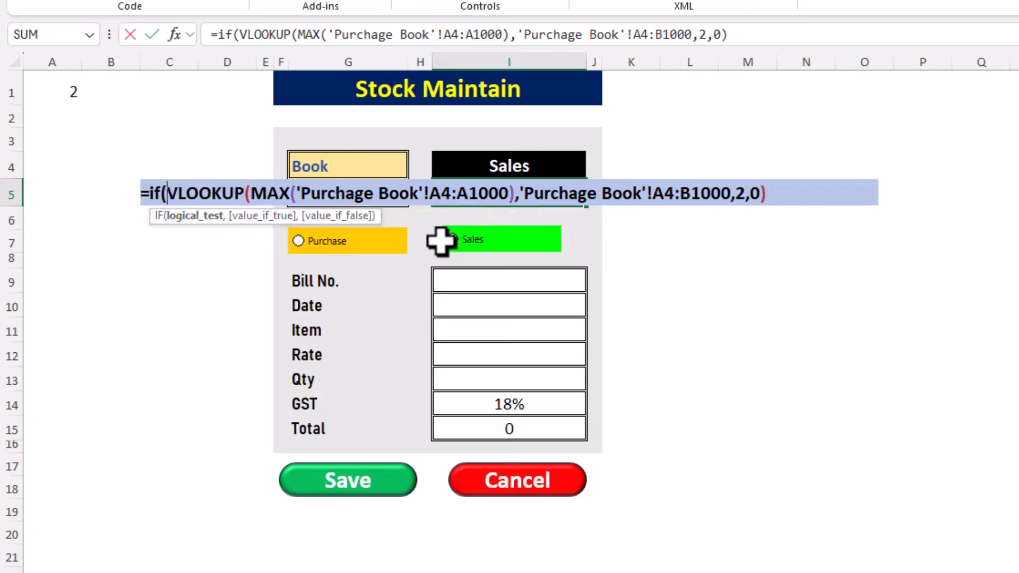
click(486, 165)
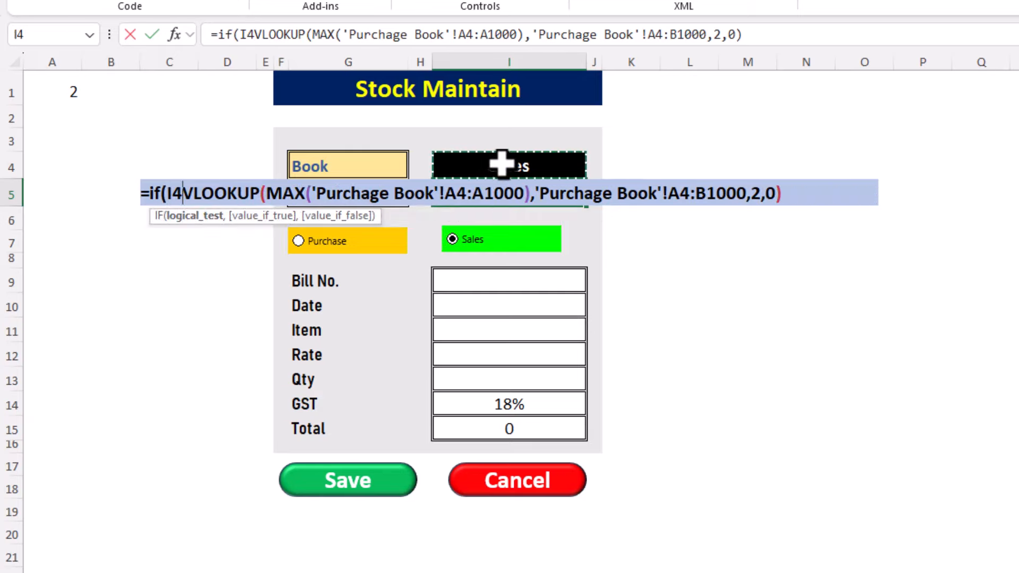
text(="Purchase)
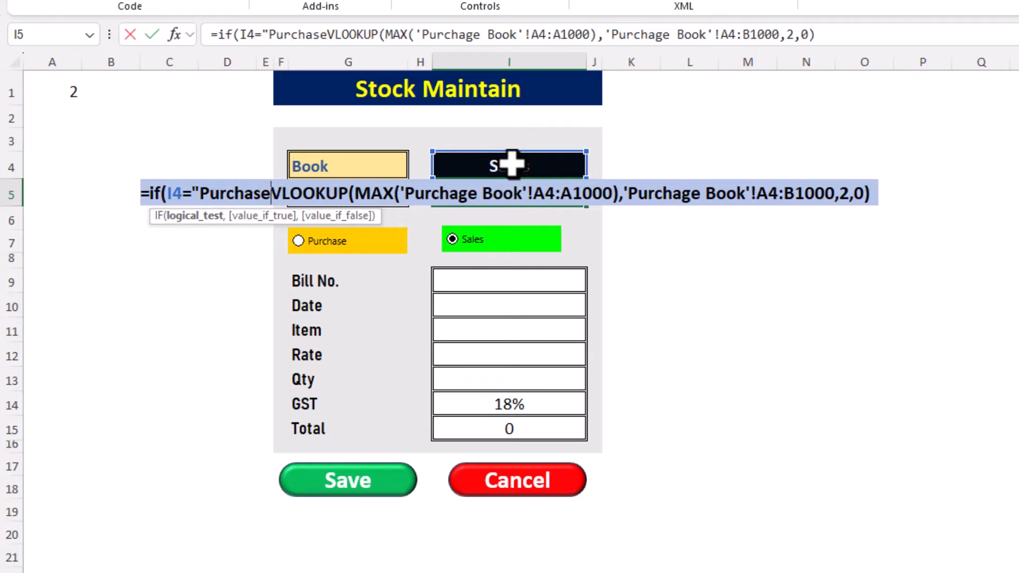
text(",)
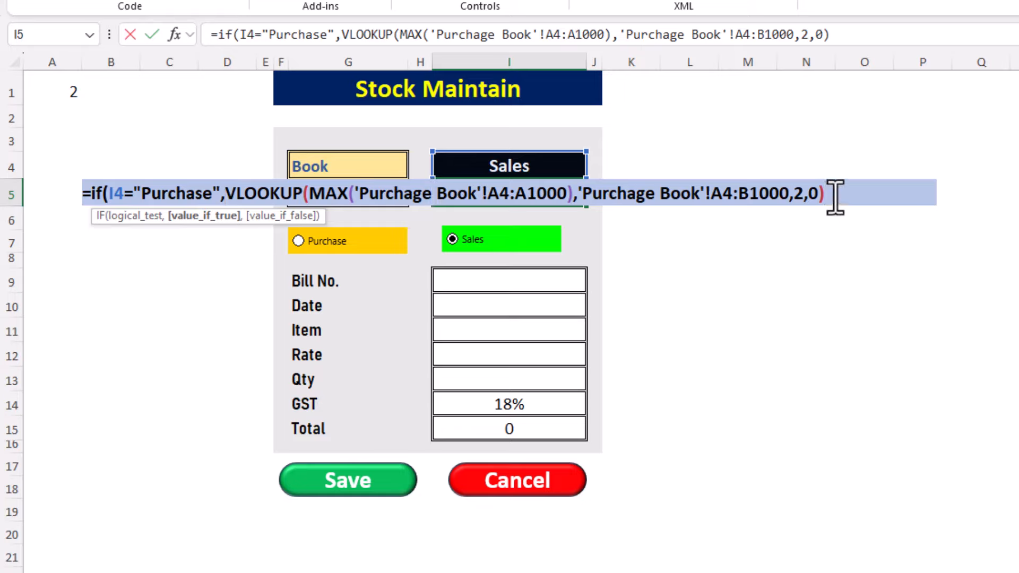
Add the copied VLOOKUP as the IF's false value and point its MAX range to the 'Sale Book' sheet.
text(,)
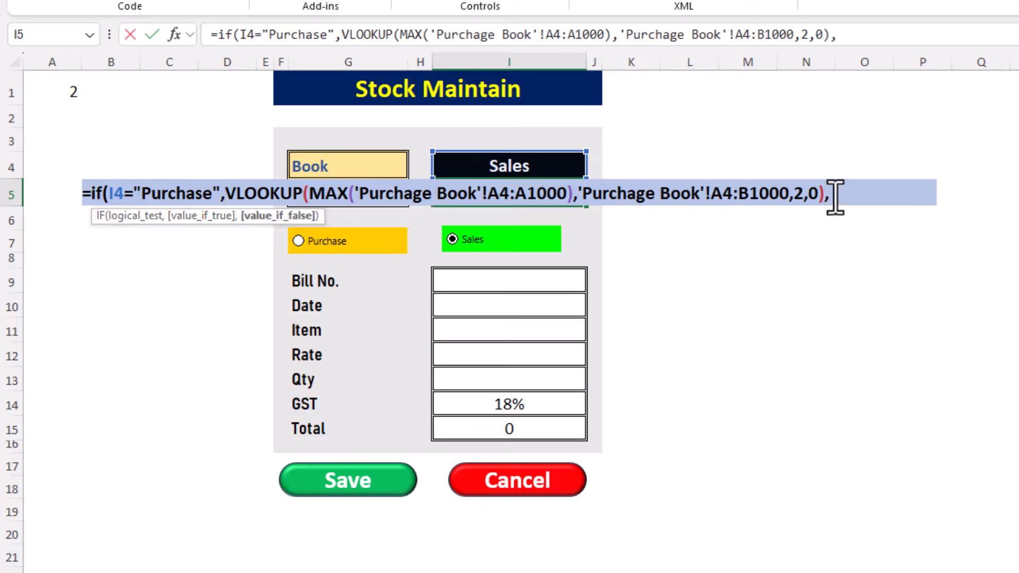
key(ctrl+v)
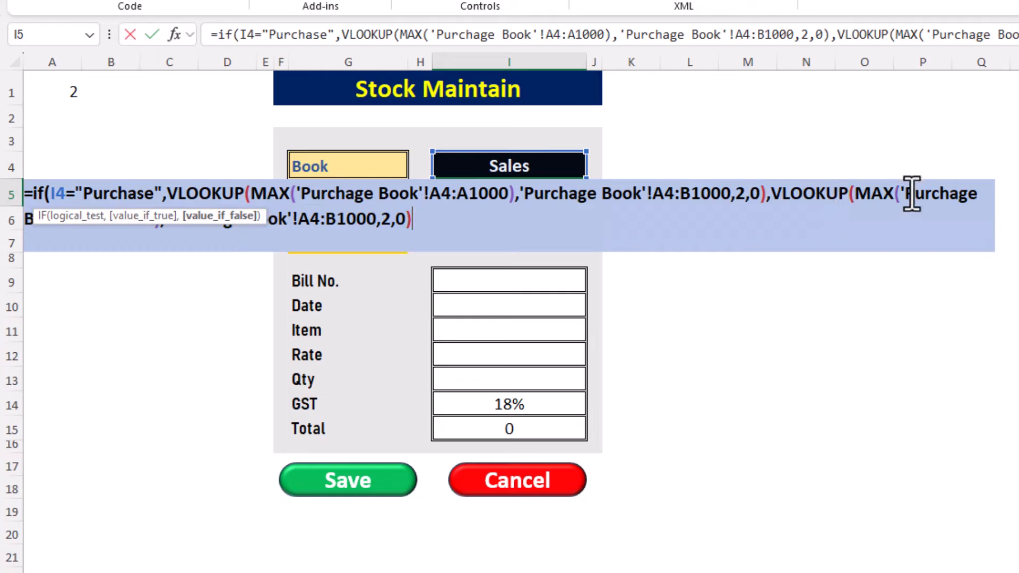
click(983, 206)
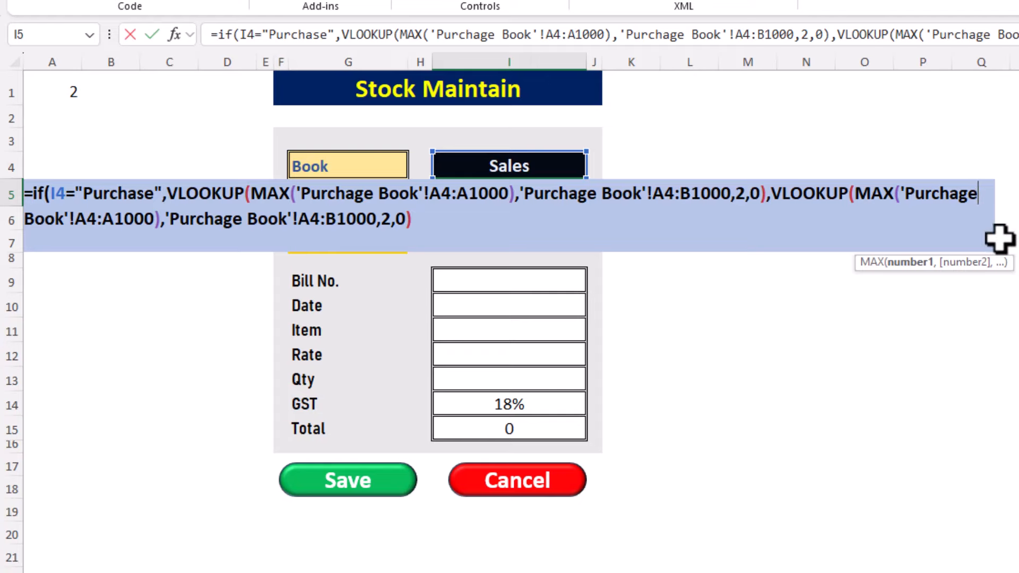
key(BackSpace)
key(BackSpace)
key(BackSpace)
key(BackSpace)
key(BackSpace)
key(BackSpace)
key(BackSpace)
key(BackSpace)
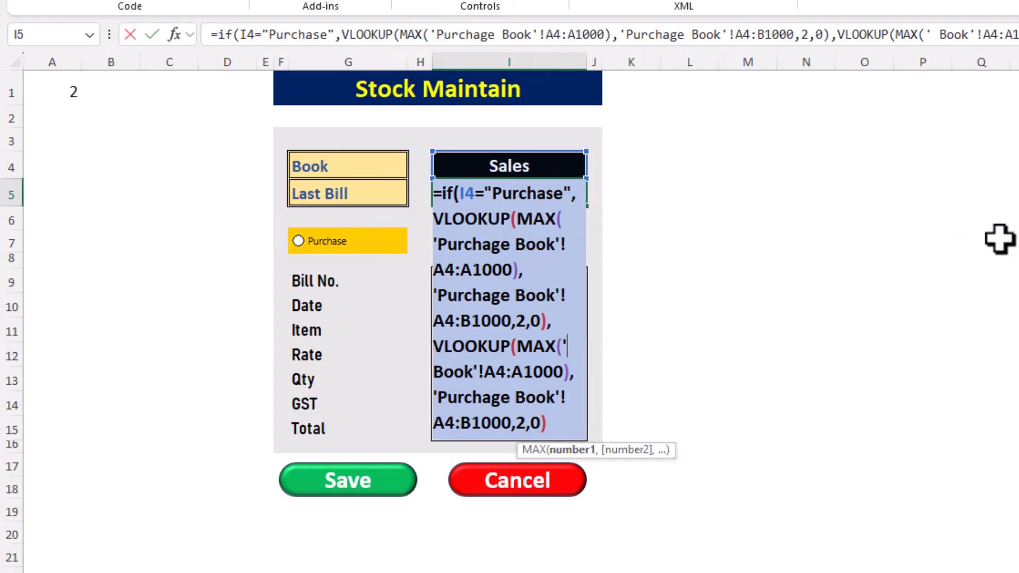
text(Sale)
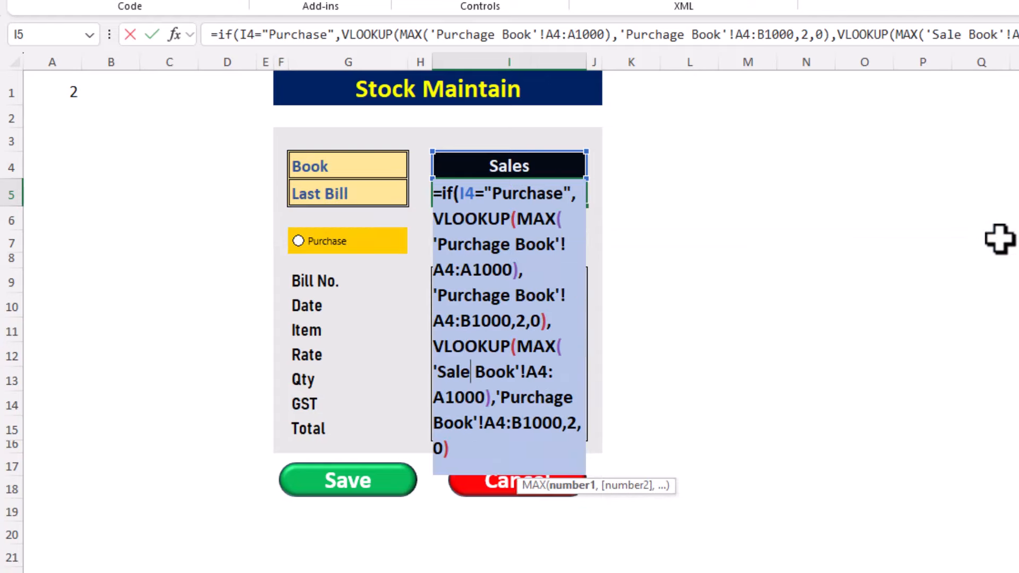
Change the second VLOOKUP's table range to 'Sale Book'!A4:B1000 and enter the formula, accepting the closing-parenthesis correction.
click(881, 35)
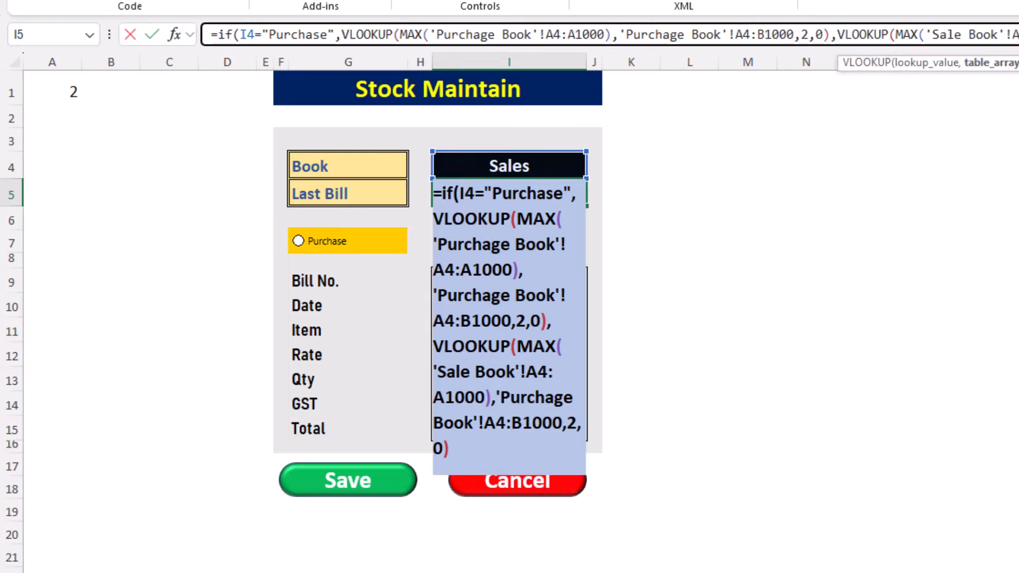
key(BackSpace)
key(BackSpace)
key(BackSpace)
key(BackSpace)
key(BackSpace)
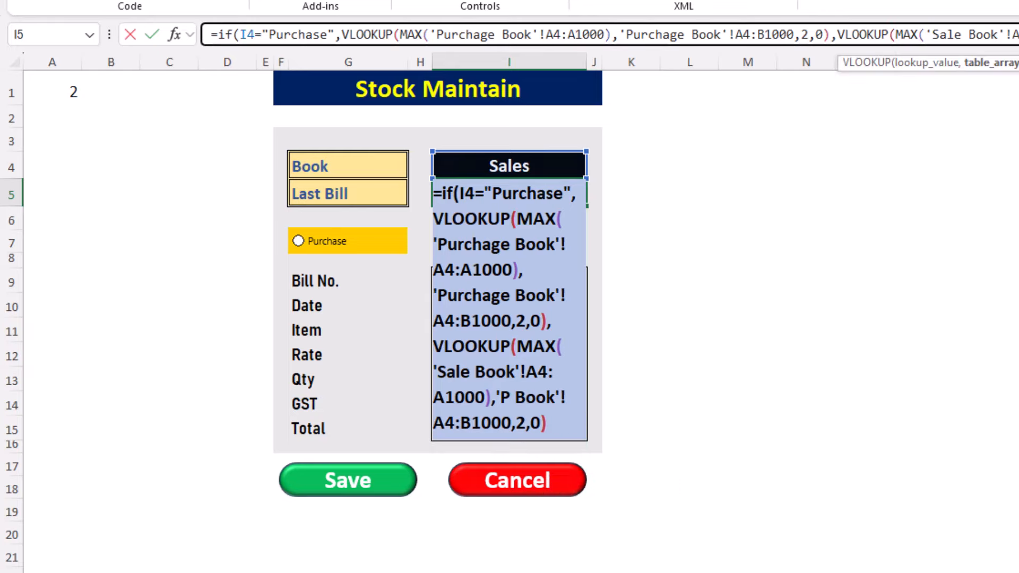
text(Sale)
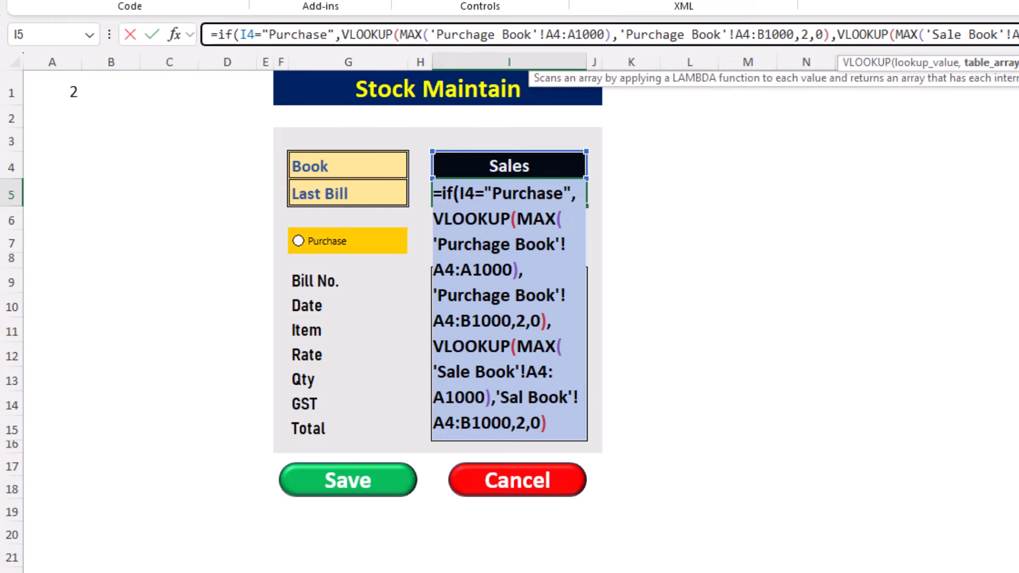
key(Return)
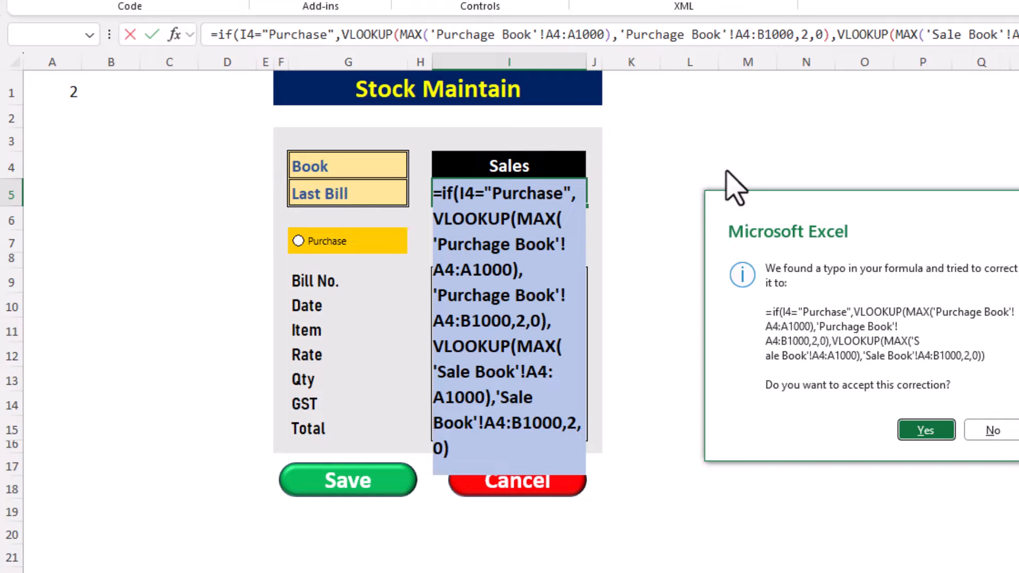
click(938, 428)
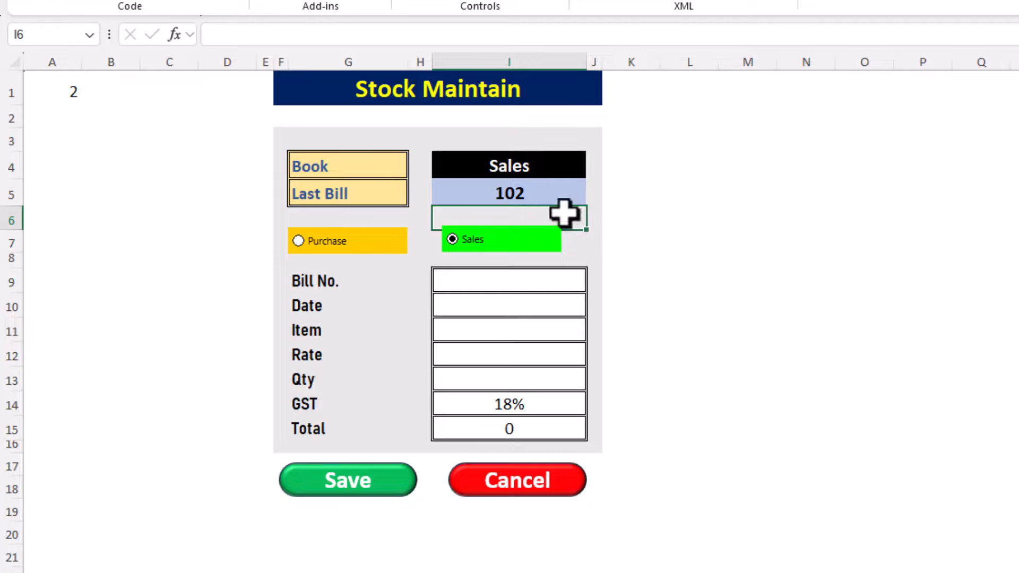
Switch the form between Purchase and Sales to test the Last Bill cell, leaving Sales selected.
click(670, 233)
click(329, 243)
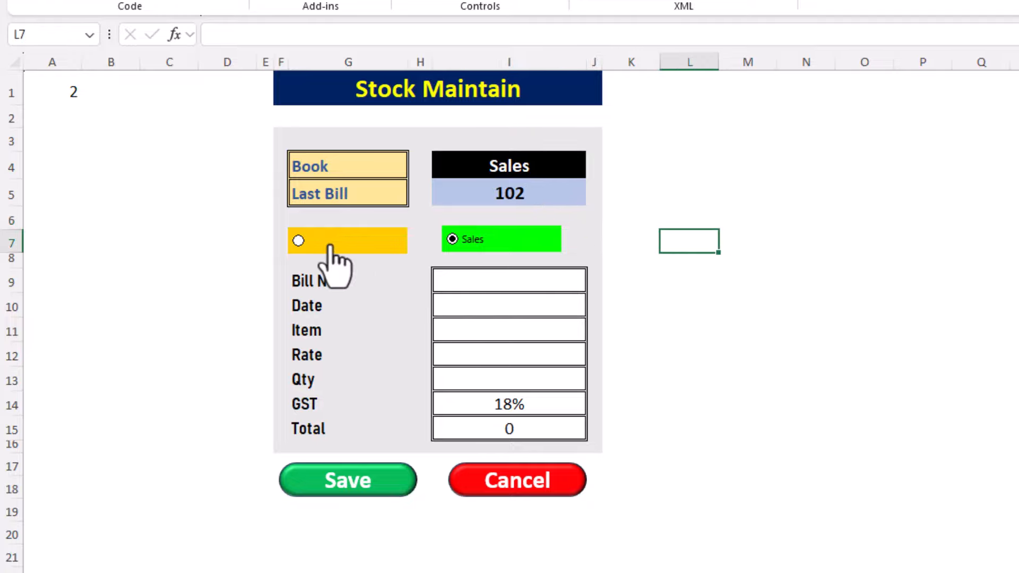
click(480, 240)
click(332, 242)
click(471, 242)
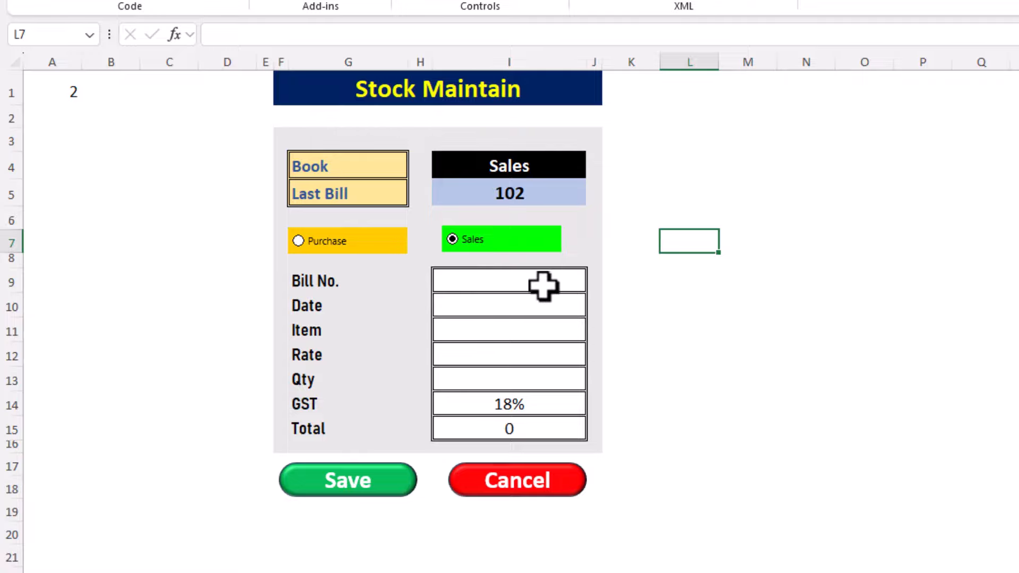
Fill in the Sales entry with bill number 103, date 5-4-2024, item Ram, rate 700 and quantity 2.
click(581, 283)
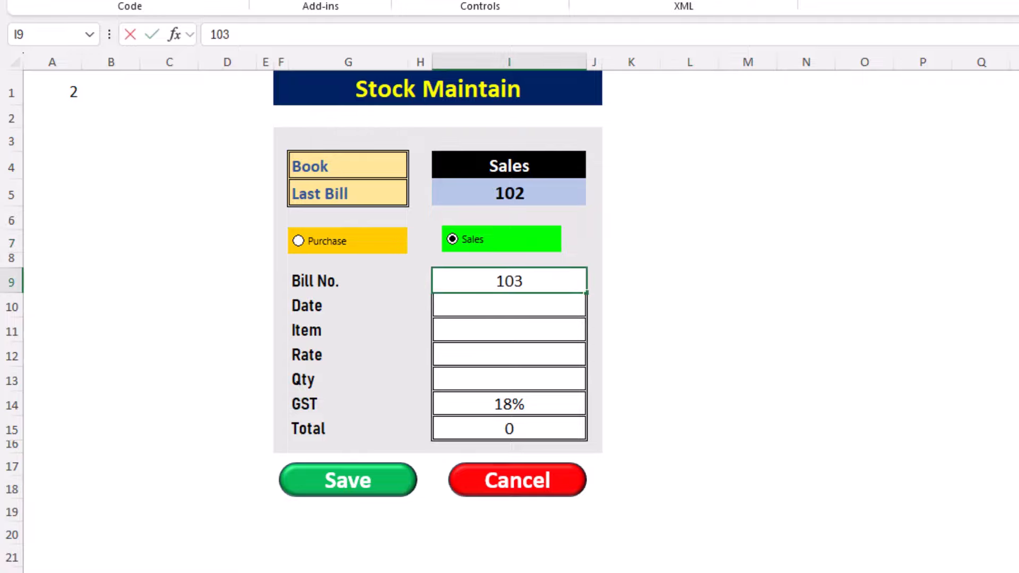
text(103)
key(Return)
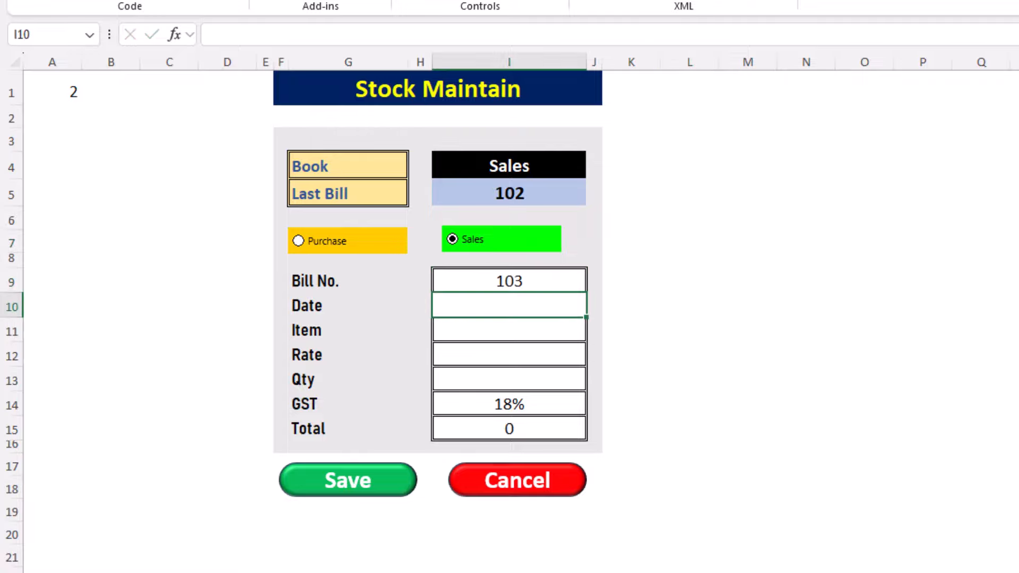
text(5-4-2024)
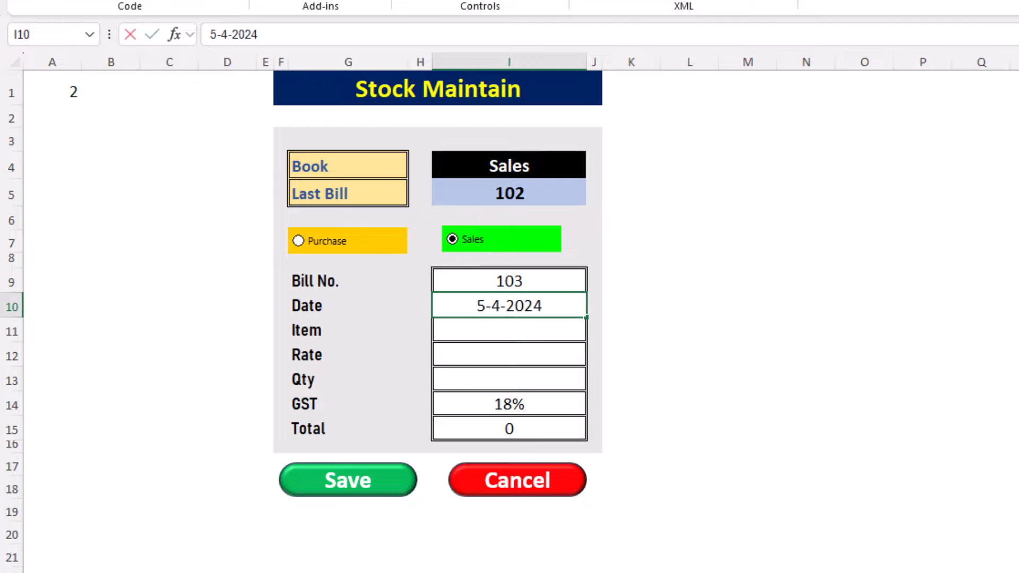
key(Return)
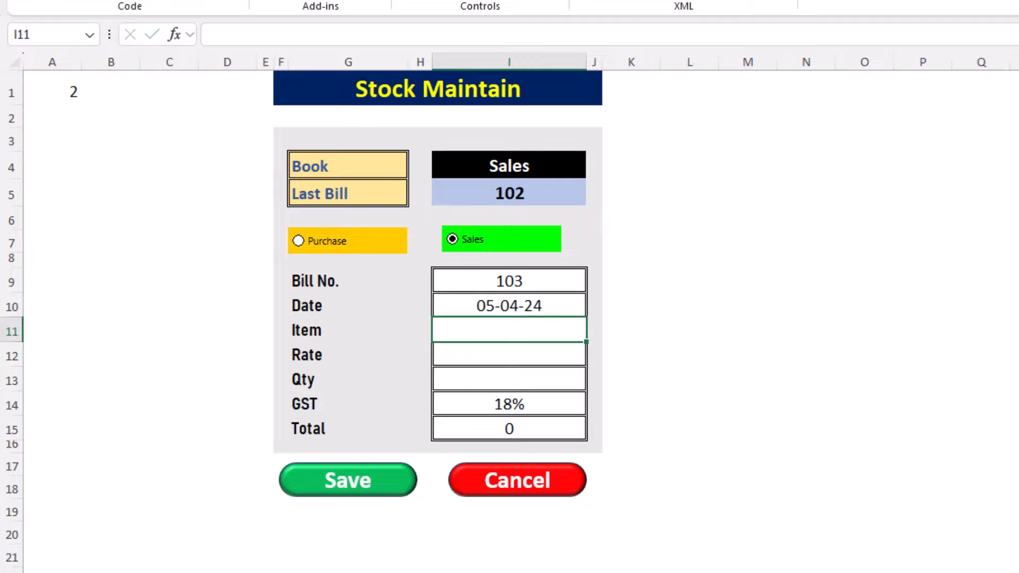
text(Ram)
key(Return)
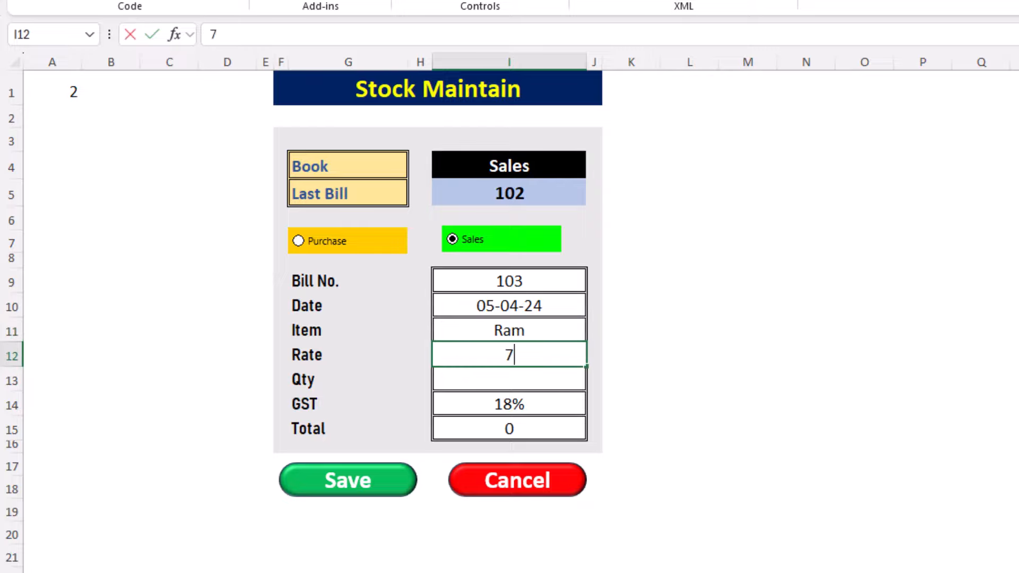
key(Return)
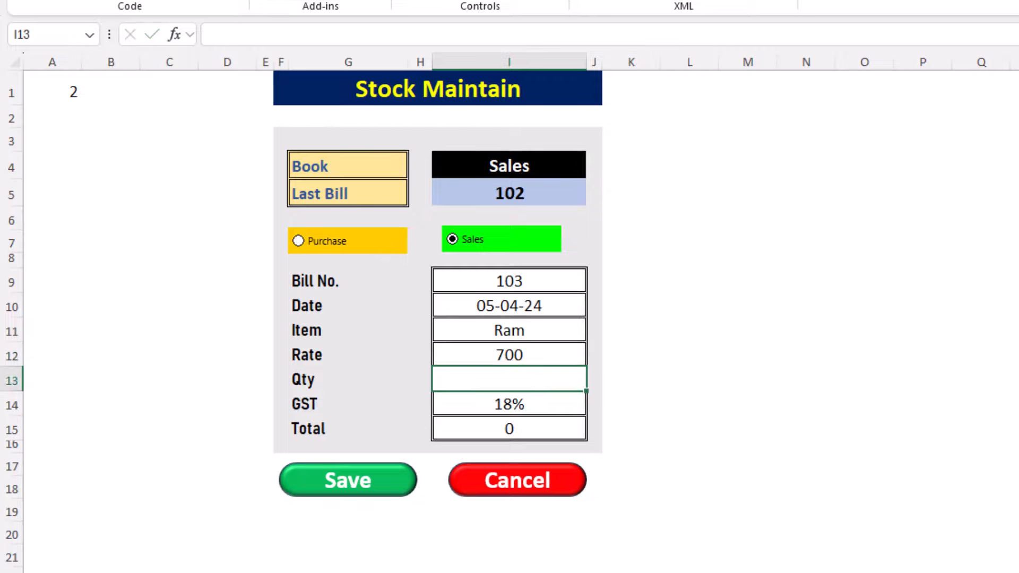
key(Return)
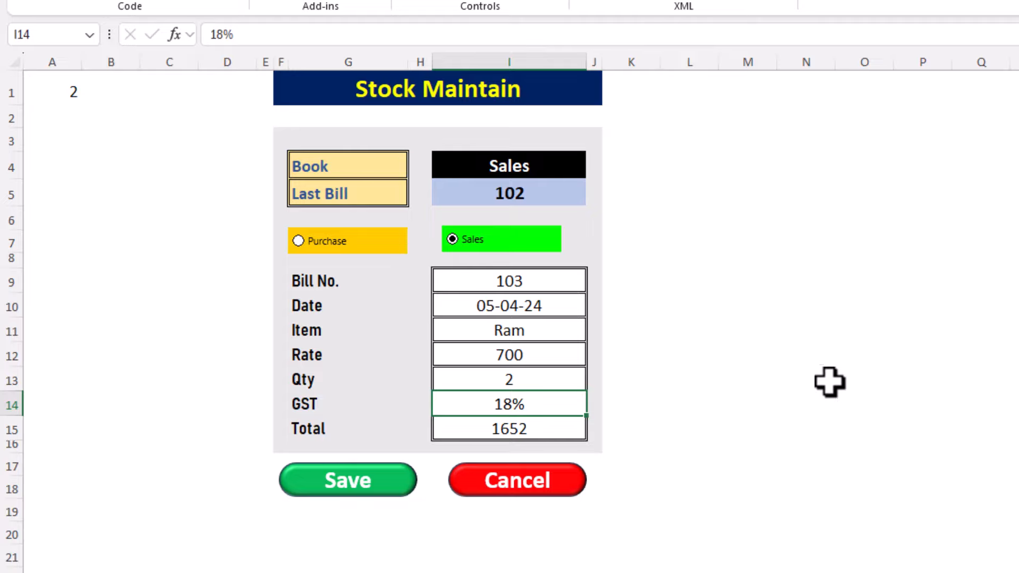
Save the sales entry, check its row in the Sale Book, and return to the entry form.
click(384, 480)
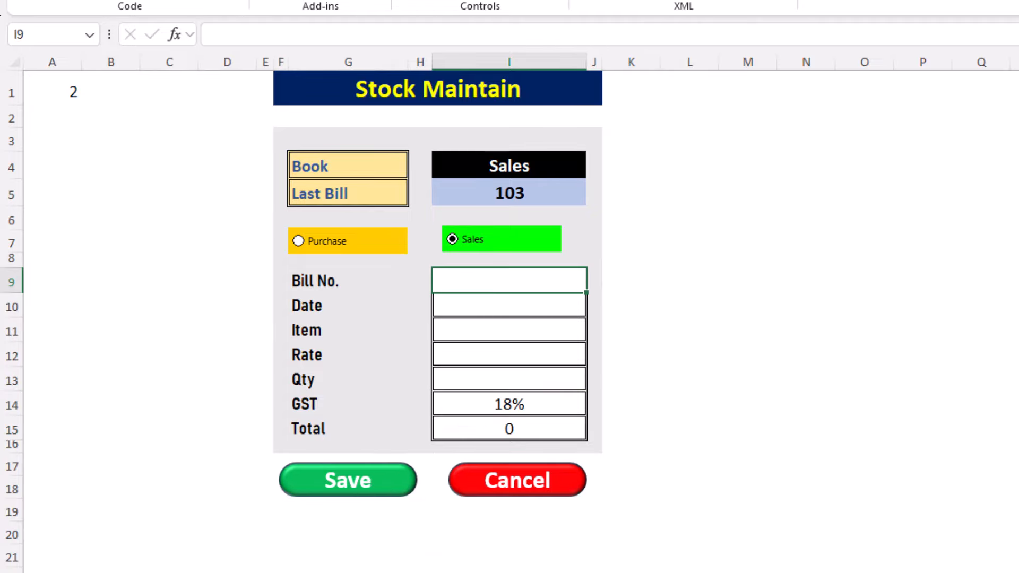
key(ctrl+Page_Down)
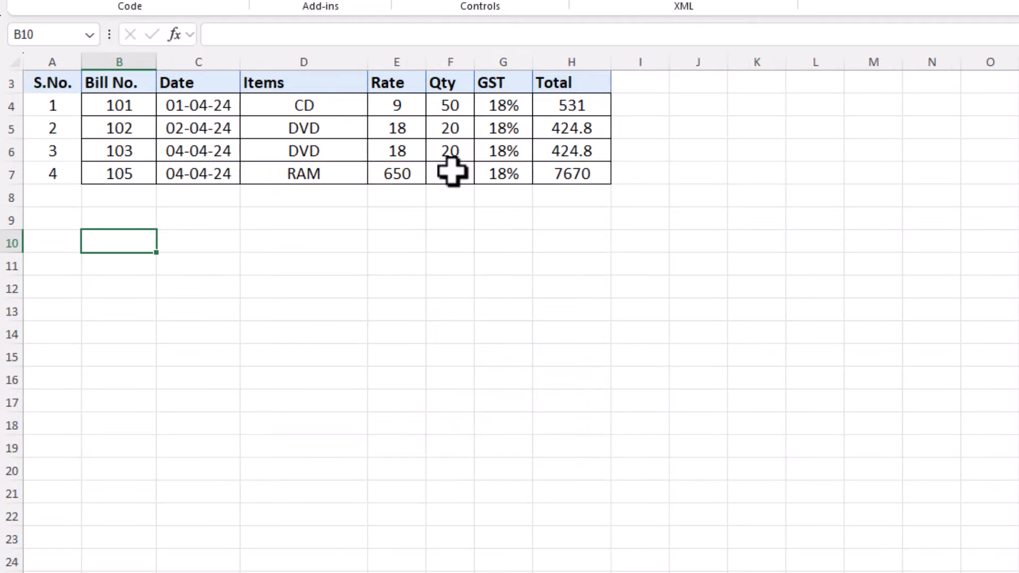
key(ctrl+Page_Down)
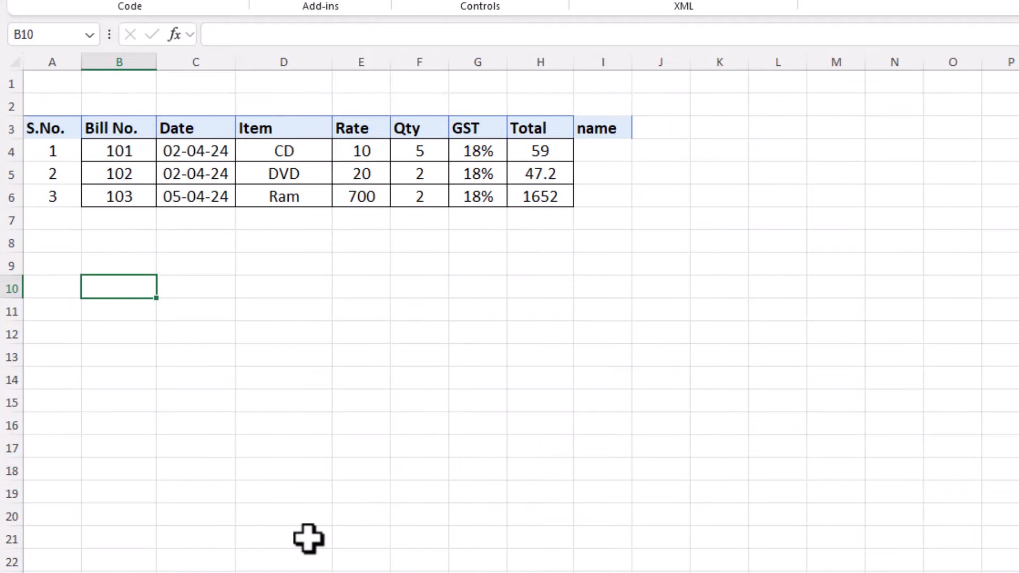
key(ctrl+Page_Up)
key(ctrl+Page_Up)
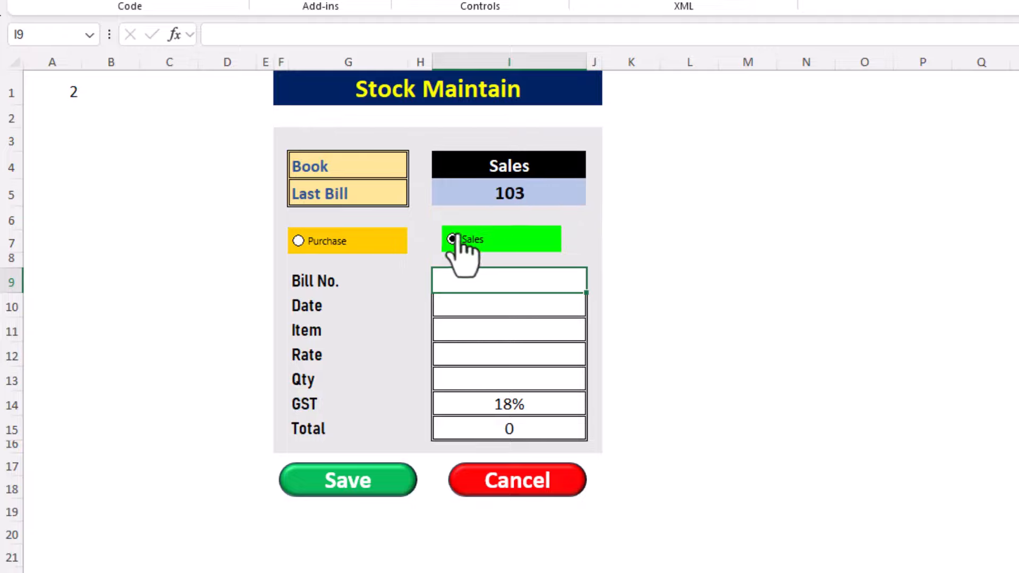
Compare the Last Bill cell for Purchase and Sales again, ending with Sales selected.
click(332, 243)
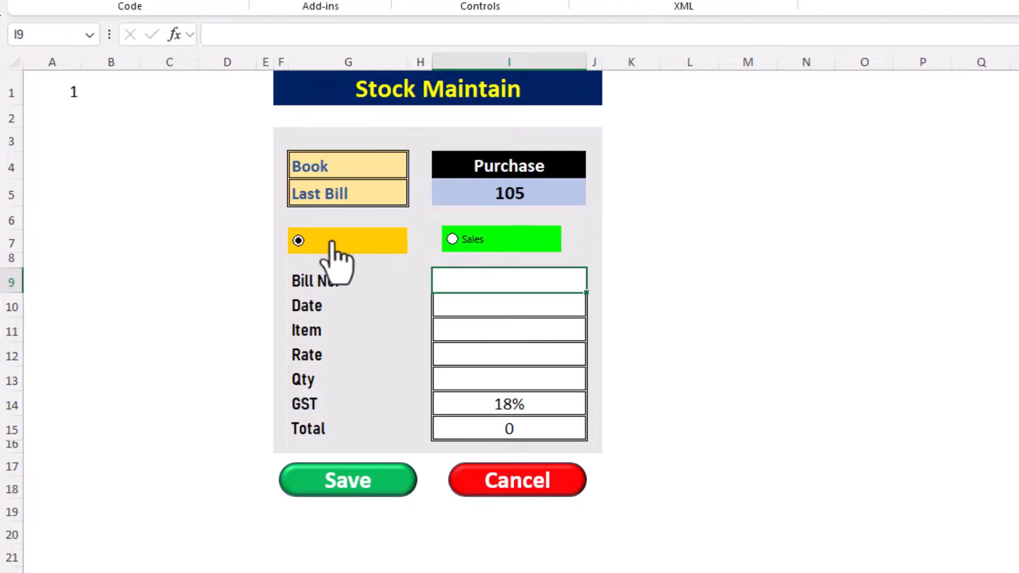
click(469, 240)
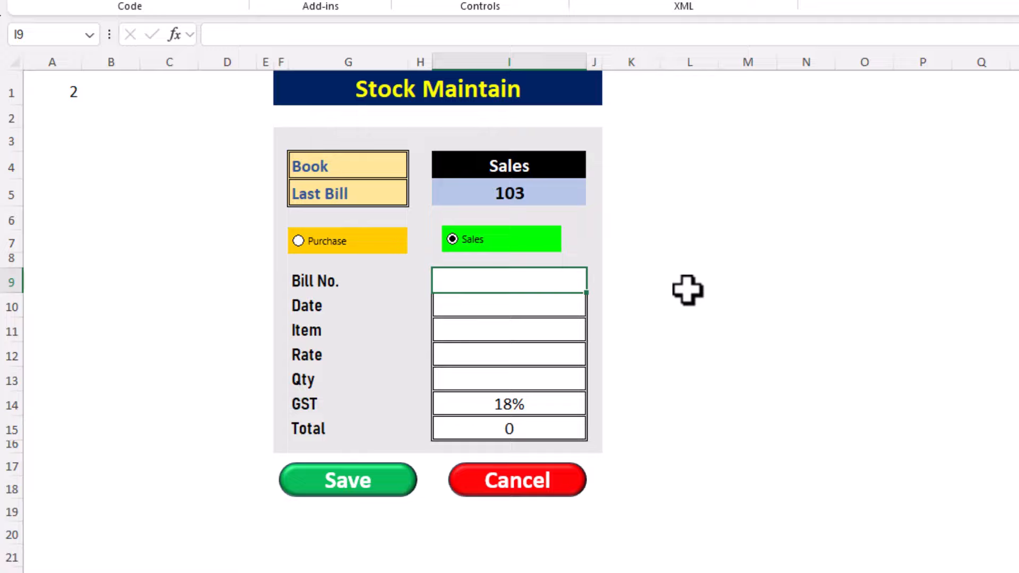
click(695, 371)
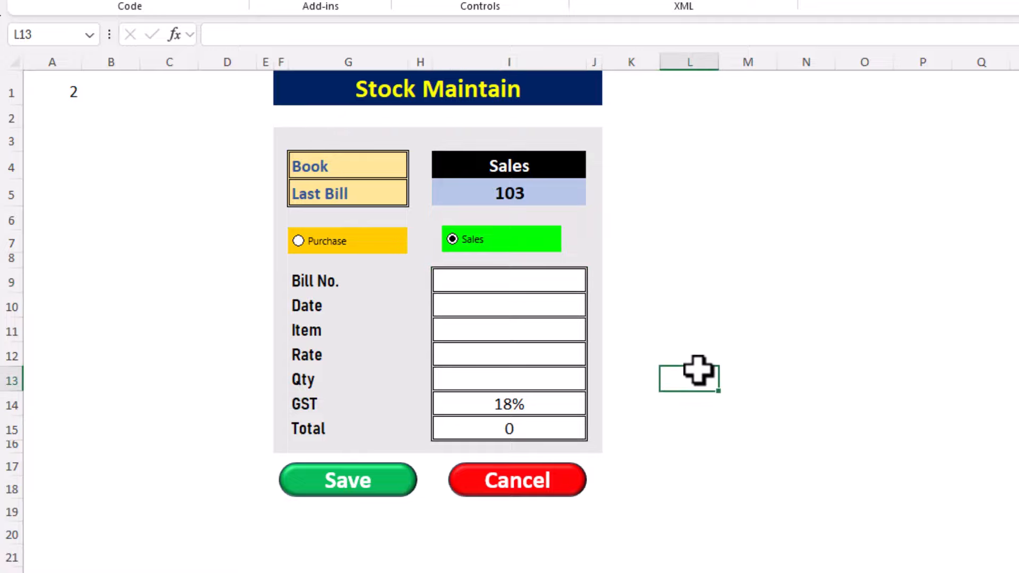
click(686, 264)
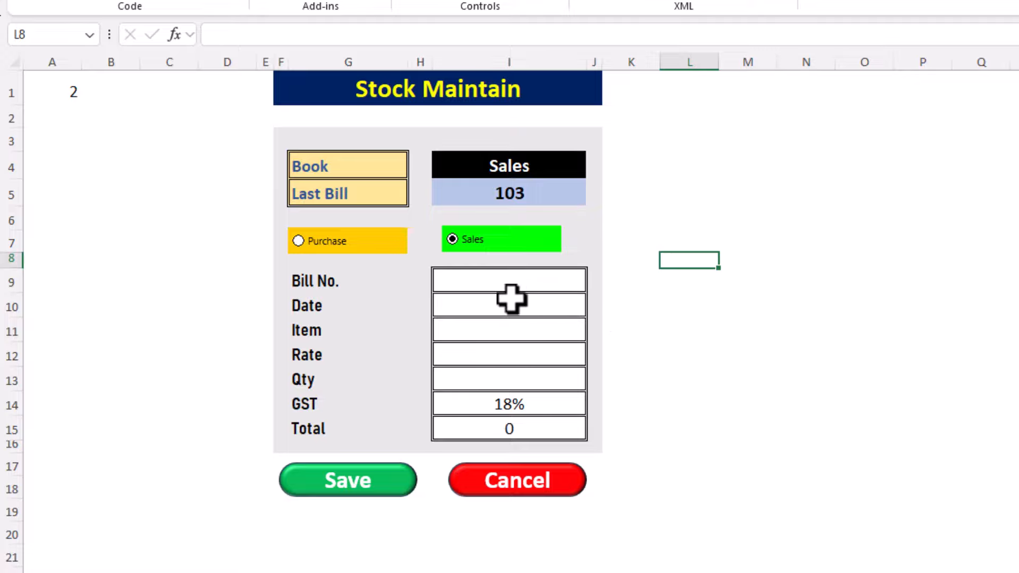
click(508, 329)
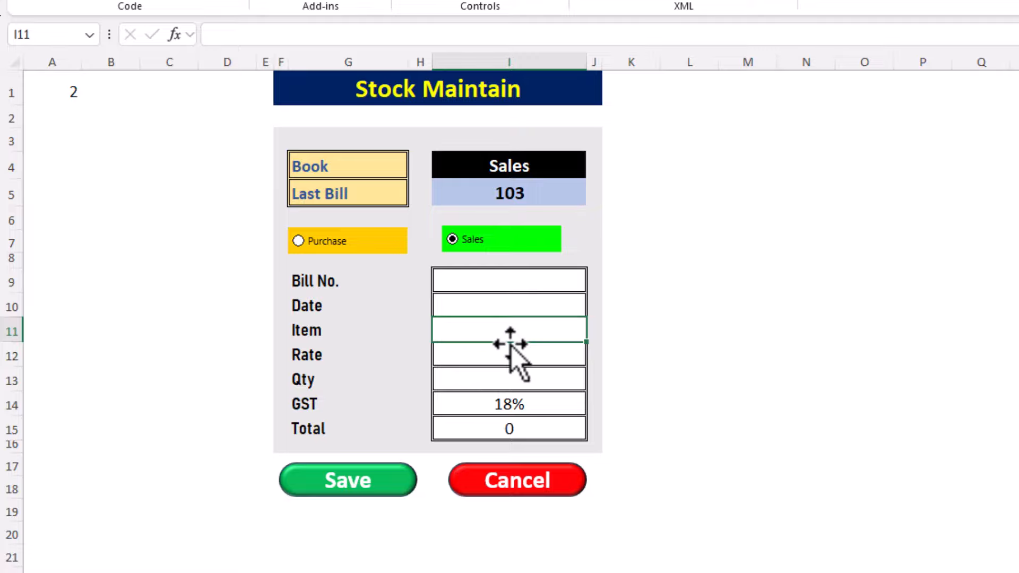
click(509, 351)
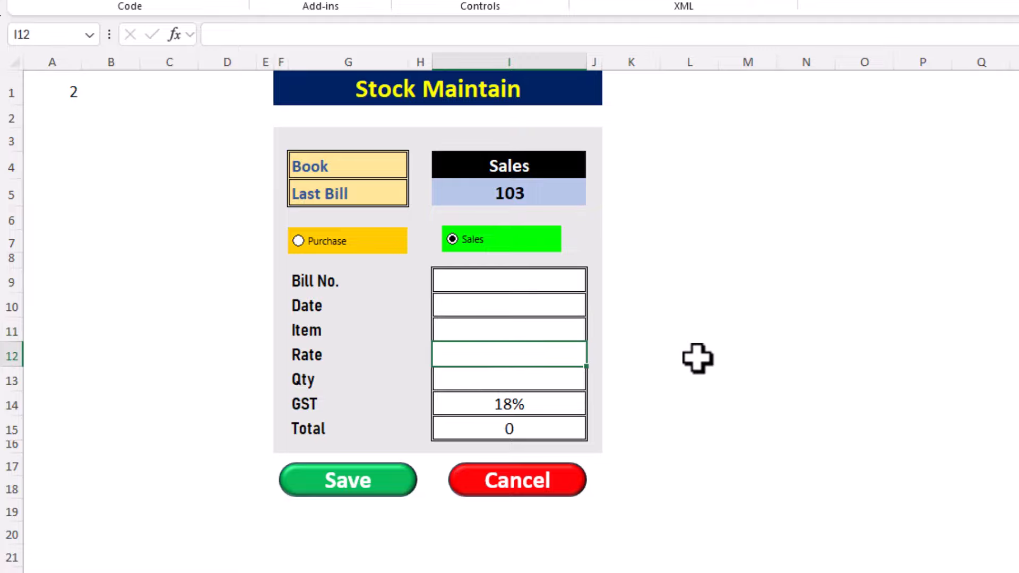
click(698, 358)
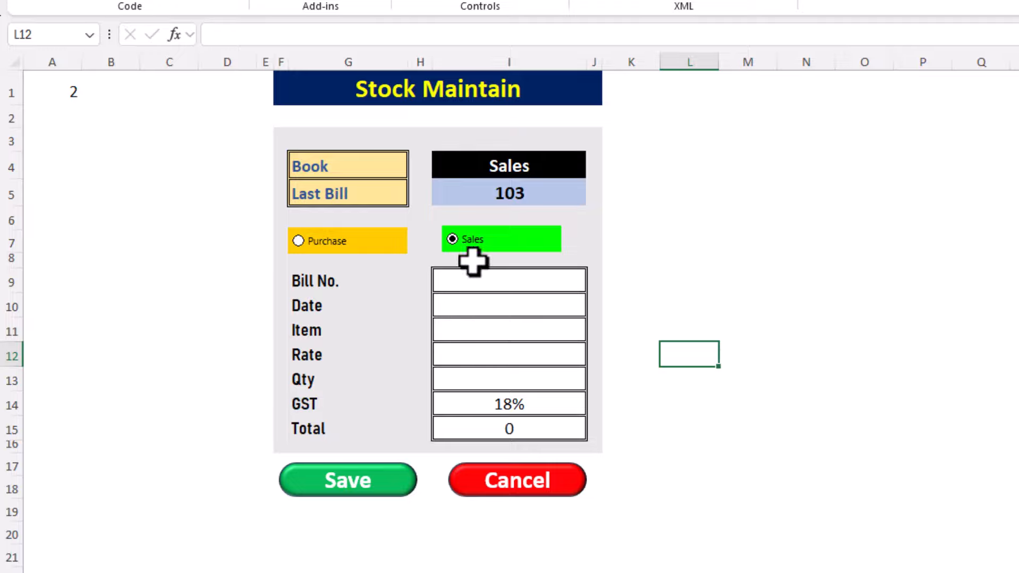
click(480, 376)
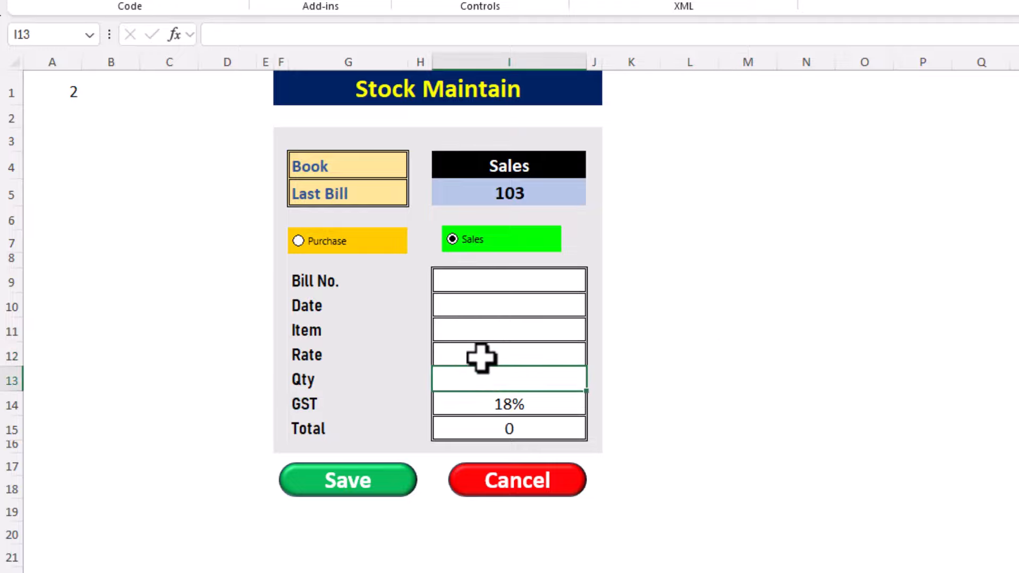
click(481, 356)
click(484, 377)
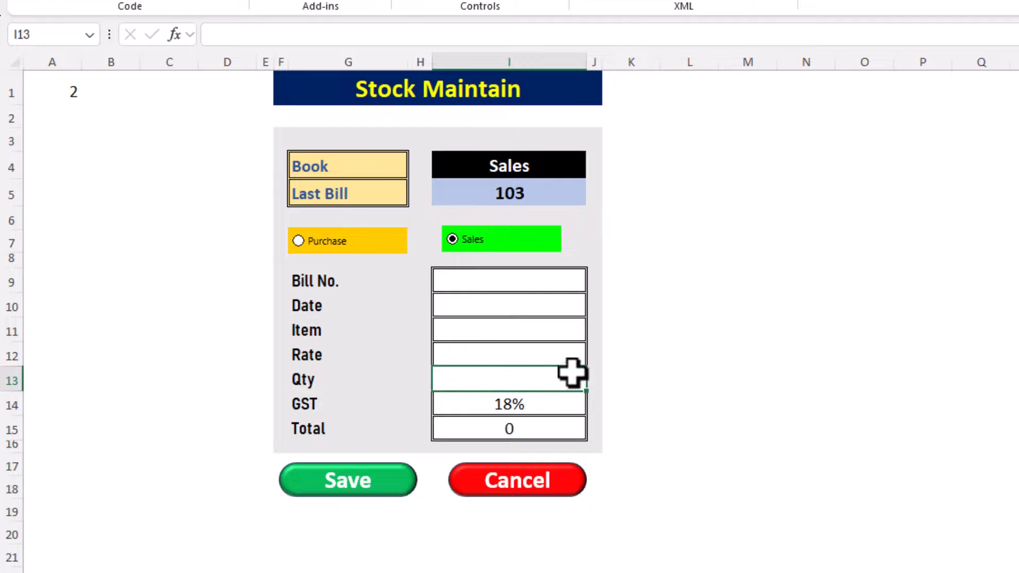
click(655, 363)
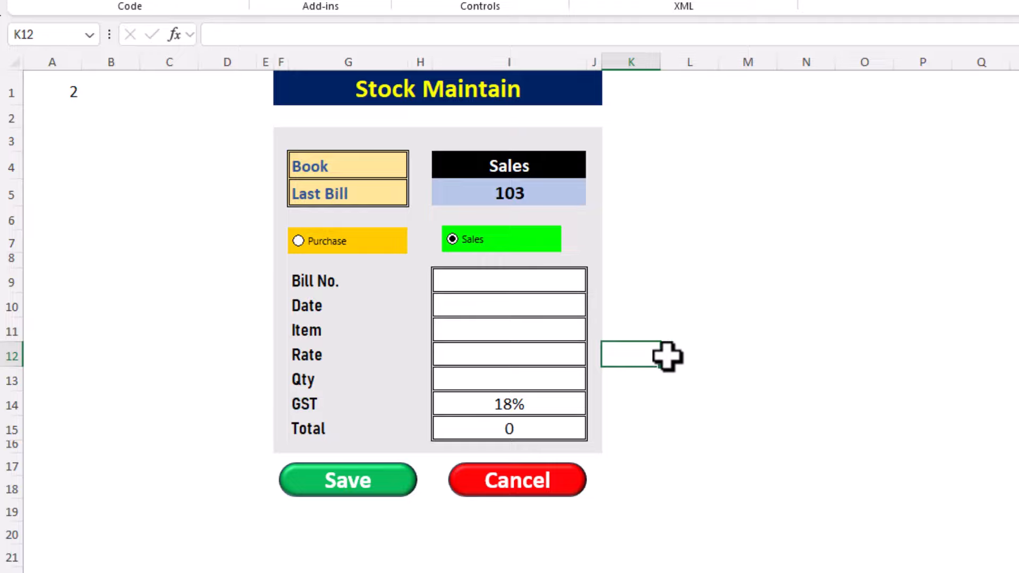
click(683, 172)
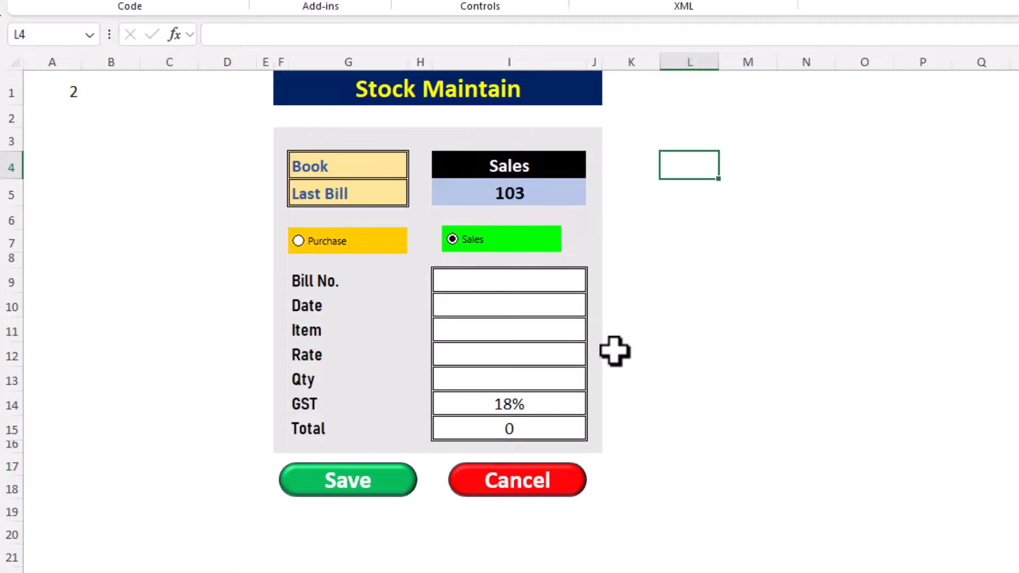
click(695, 192)
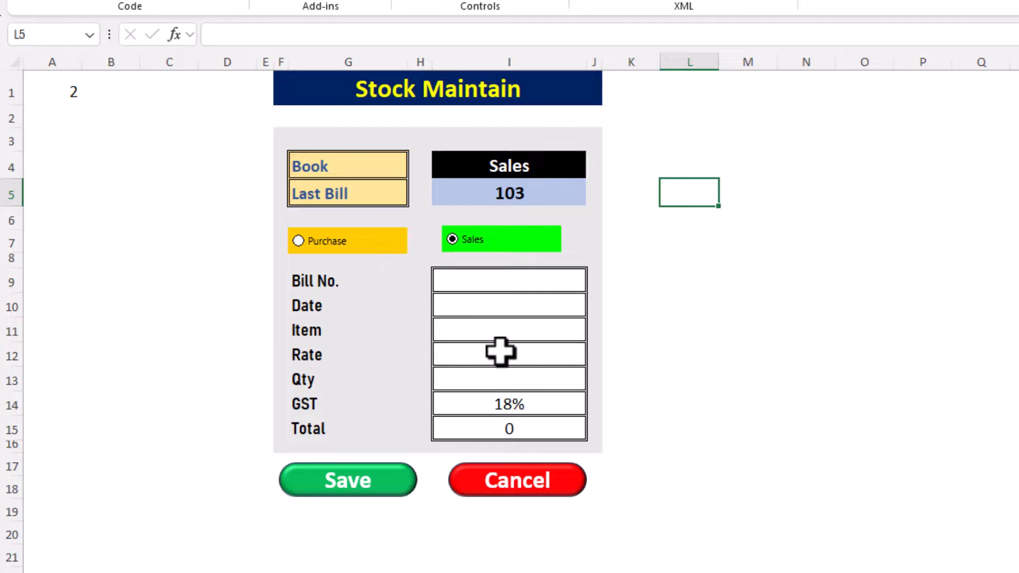
click(712, 354)
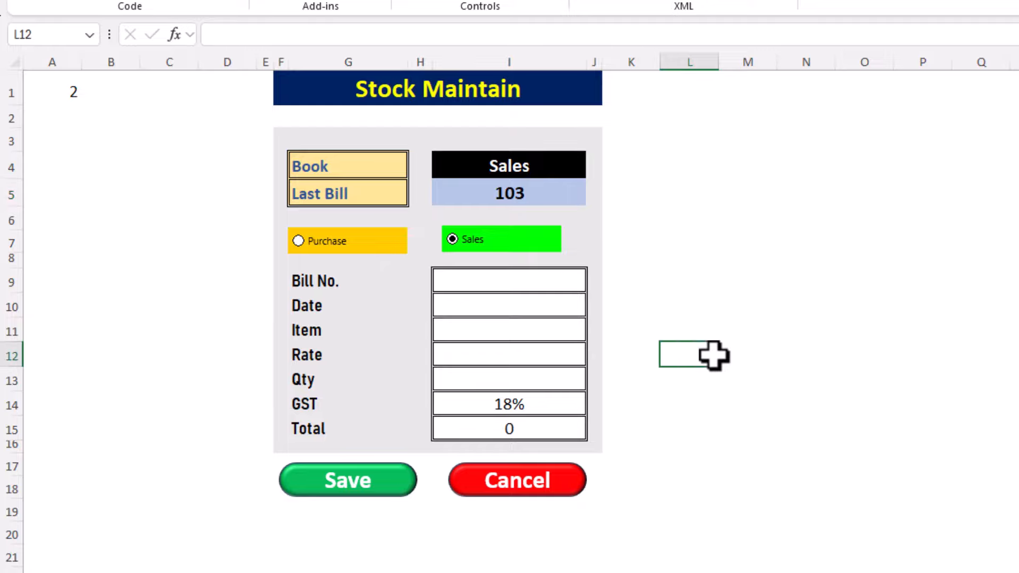
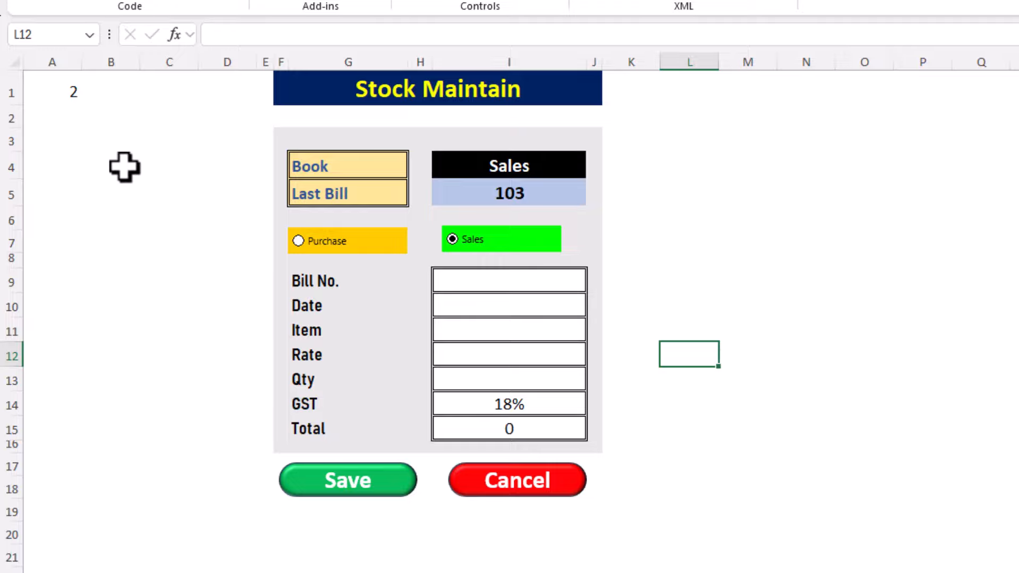
click(302, 254)
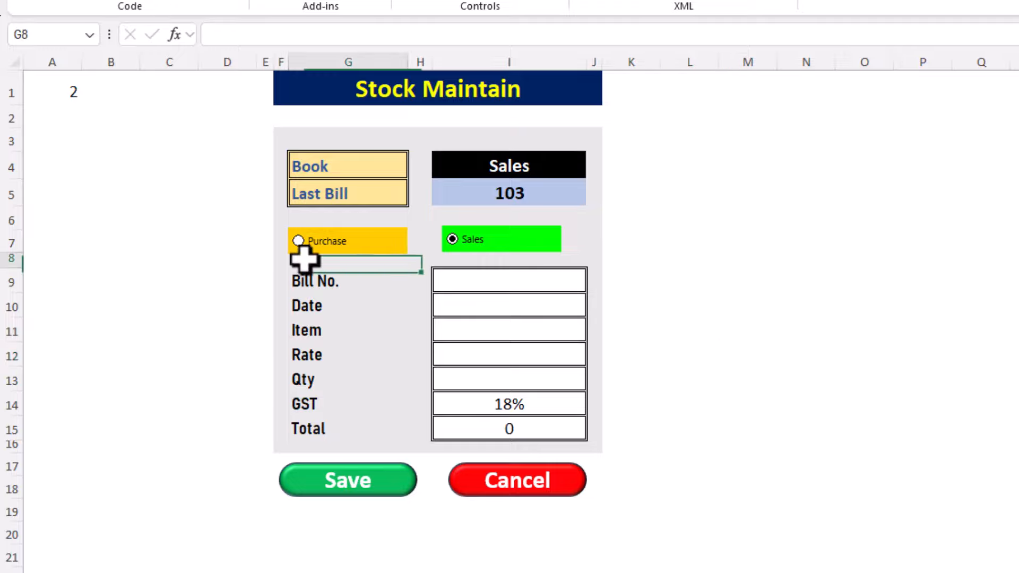
click(311, 302)
click(330, 354)
click(329, 424)
click(370, 378)
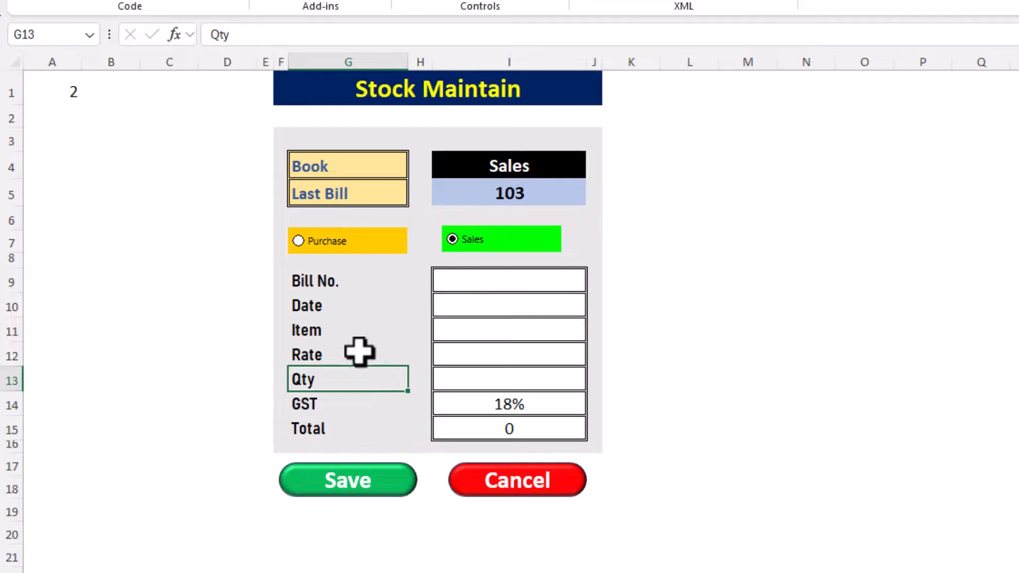
click(319, 303)
click(349, 286)
click(350, 363)
click(501, 287)
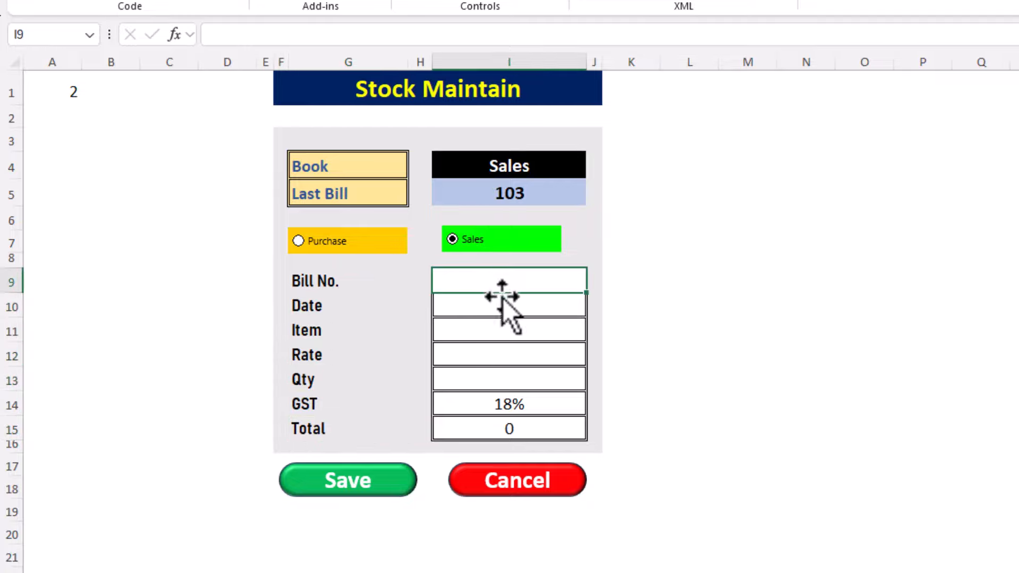
click(501, 305)
click(502, 329)
click(500, 352)
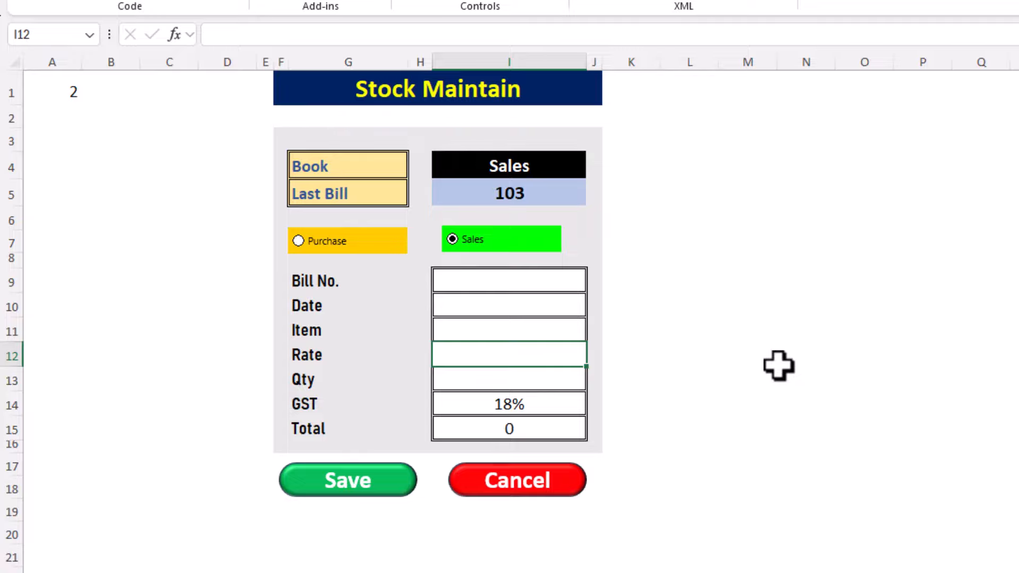
click(747, 360)
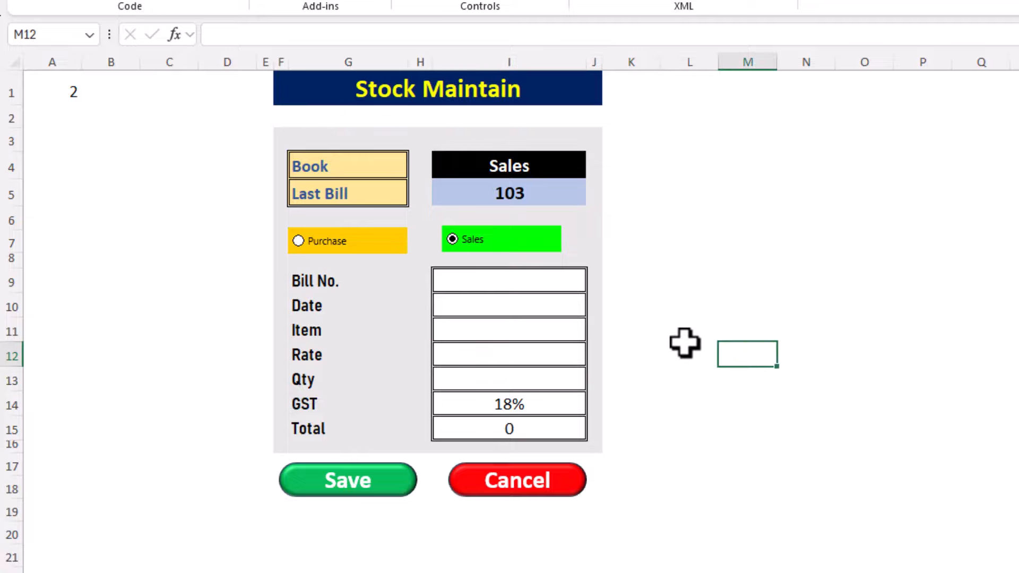
click(738, 158)
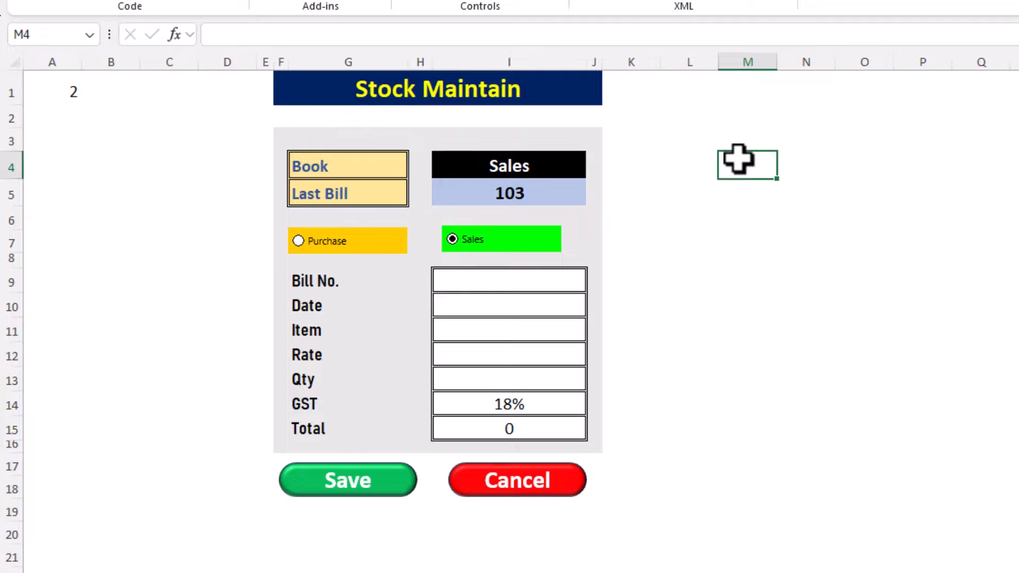
click(733, 197)
click(741, 236)
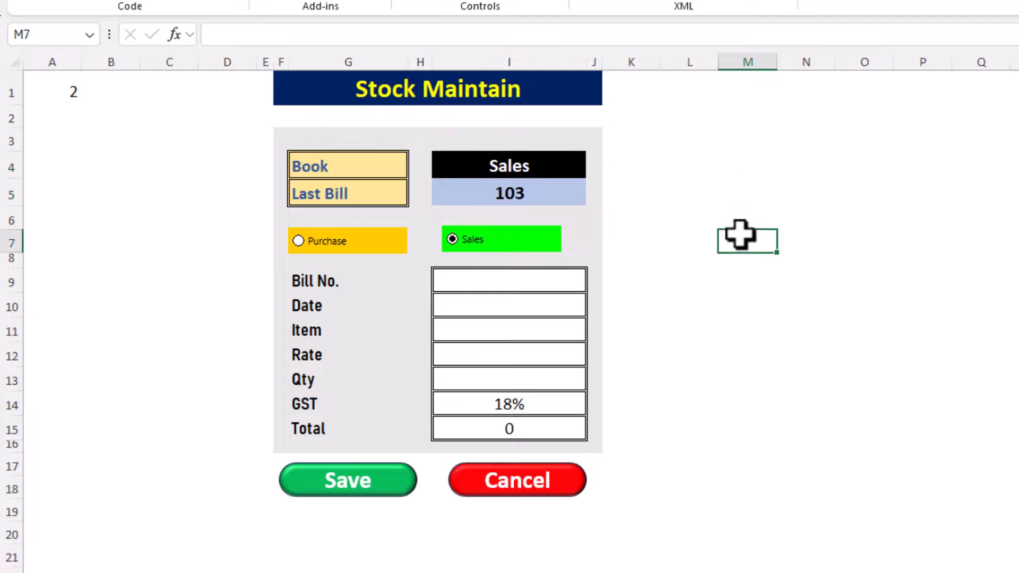
click(742, 278)
click(741, 328)
click(742, 355)
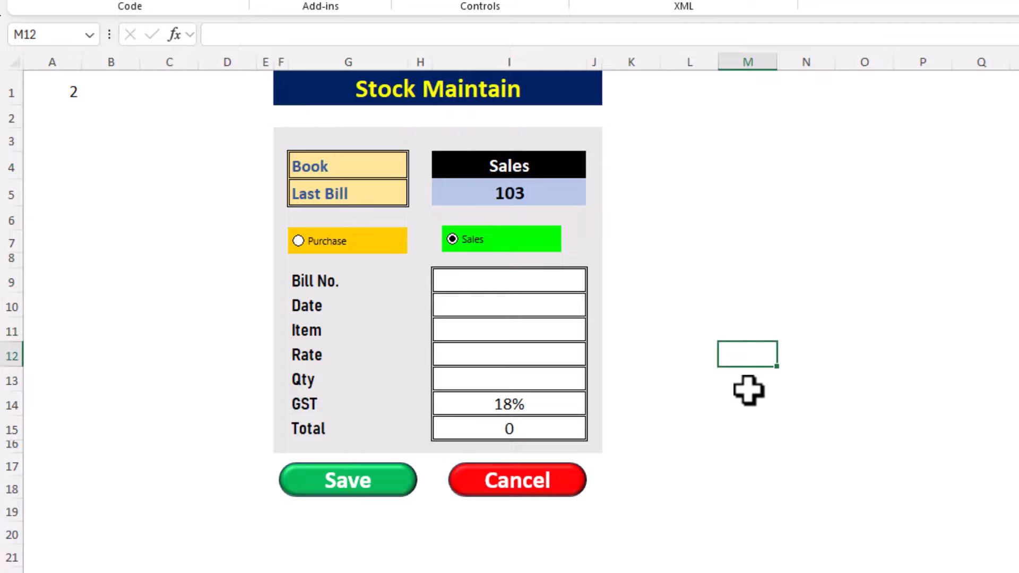
click(748, 382)
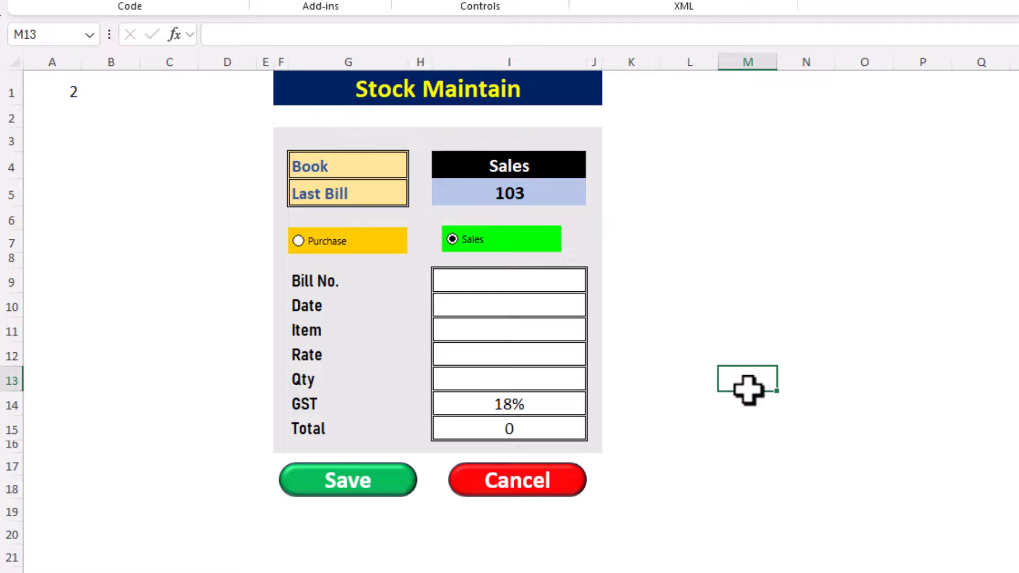
click(642, 334)
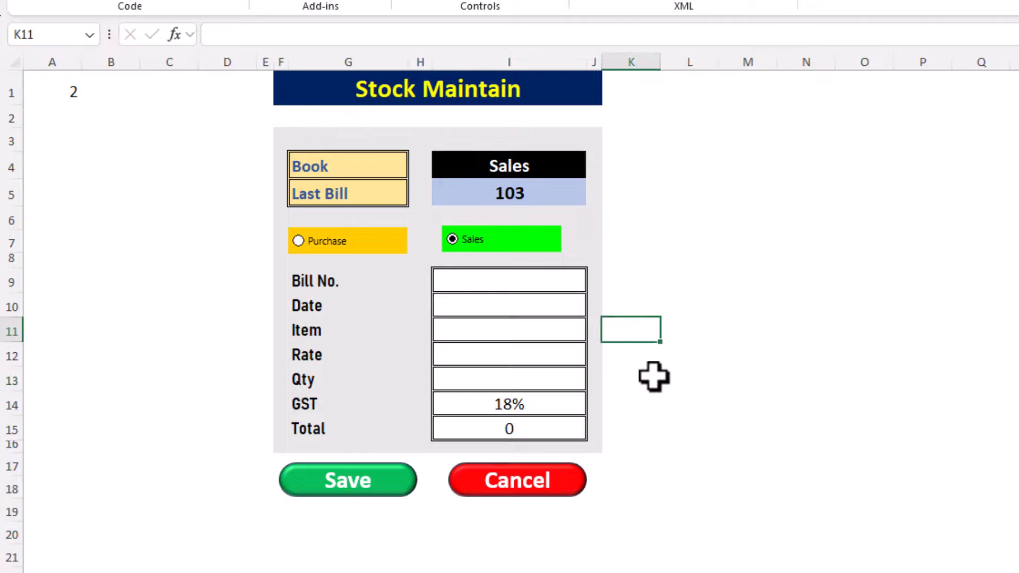
click(654, 377)
click(688, 382)
click(704, 334)
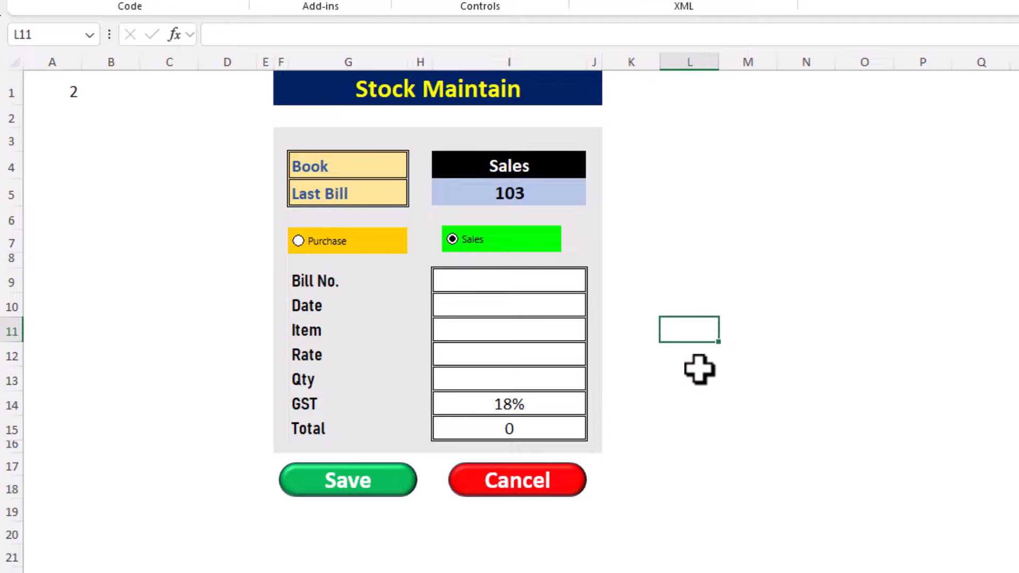
click(699, 383)
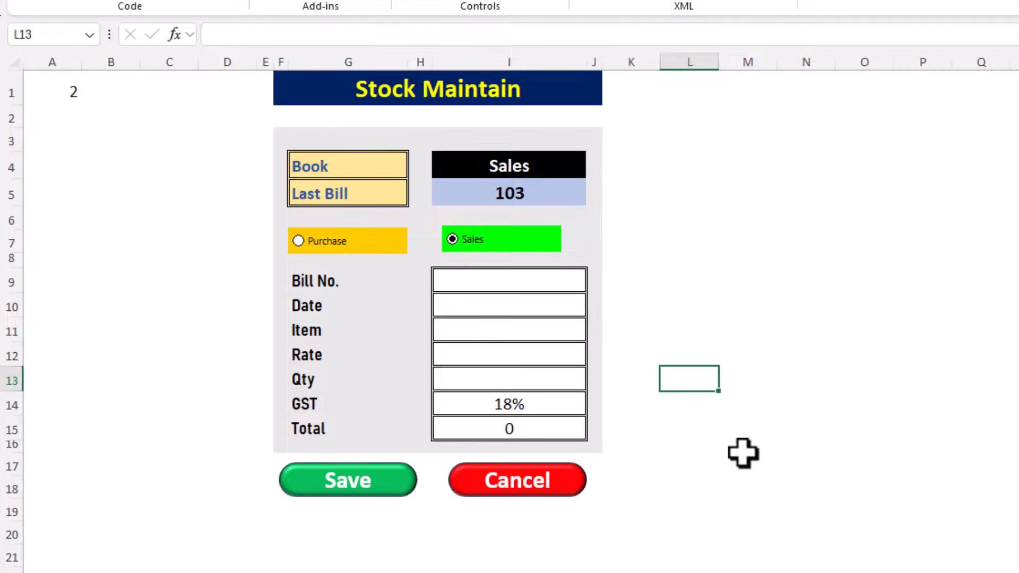
Review the Save As file name and its Excel Macro-Enabled Workbook file type, and close the dialog without saving.
key(F12)
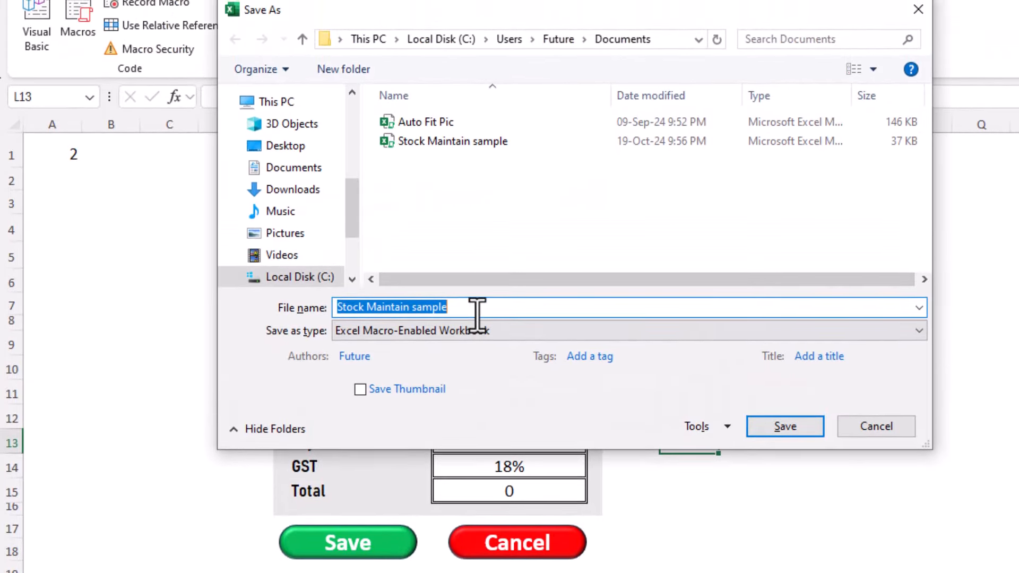
click(477, 313)
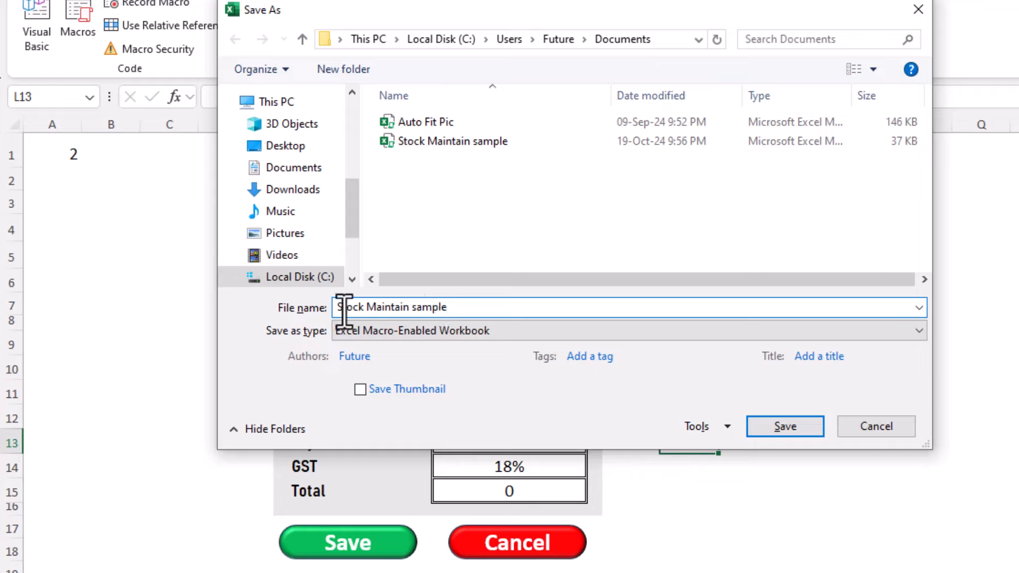
click(515, 334)
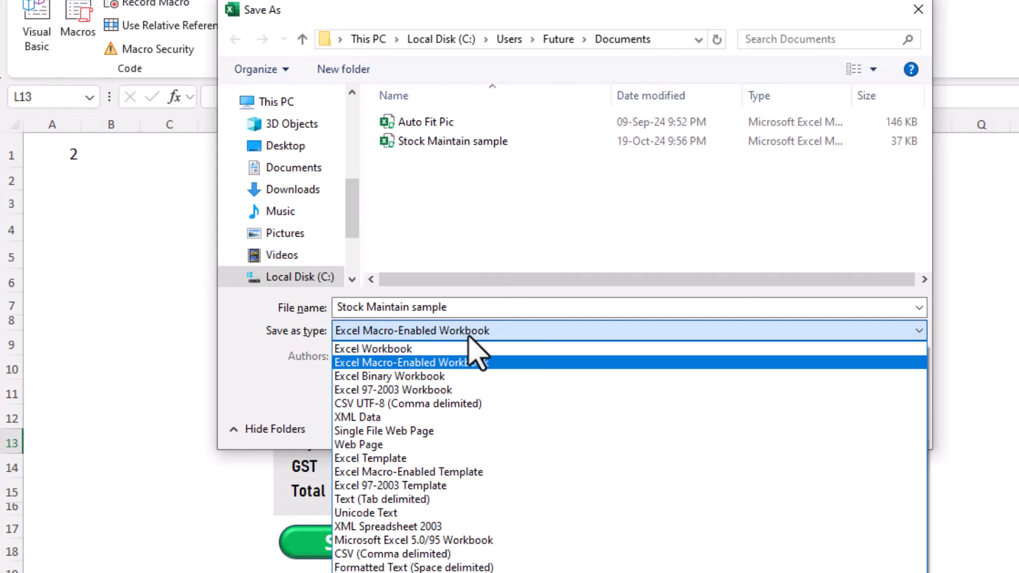
click(512, 331)
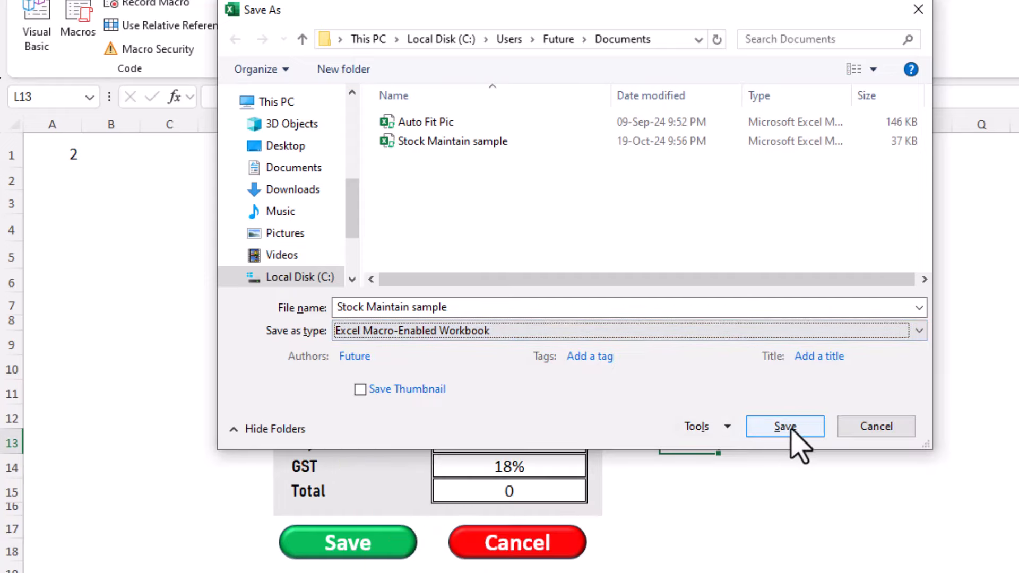
click(874, 431)
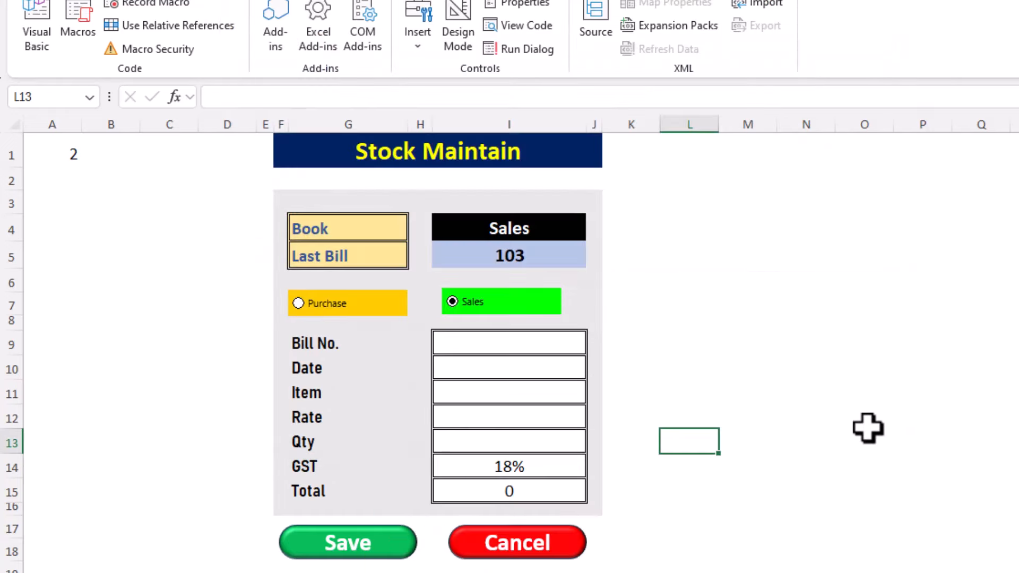
click(828, 419)
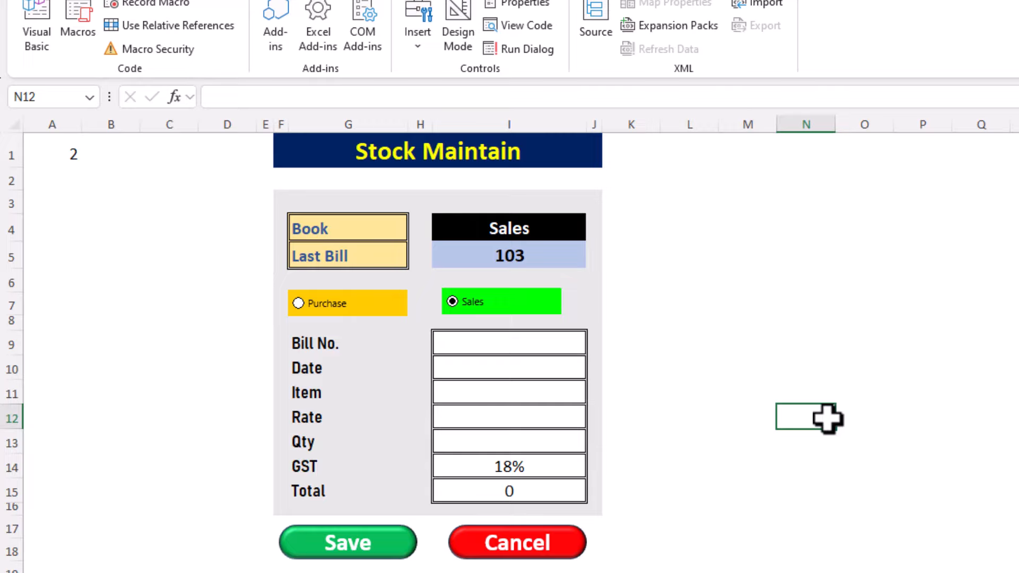
click(683, 414)
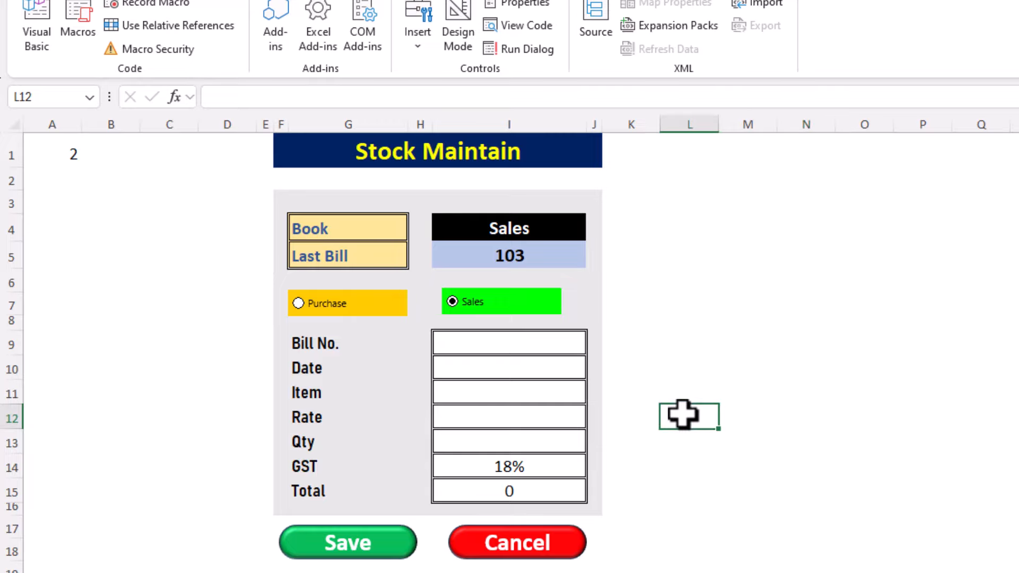
click(691, 388)
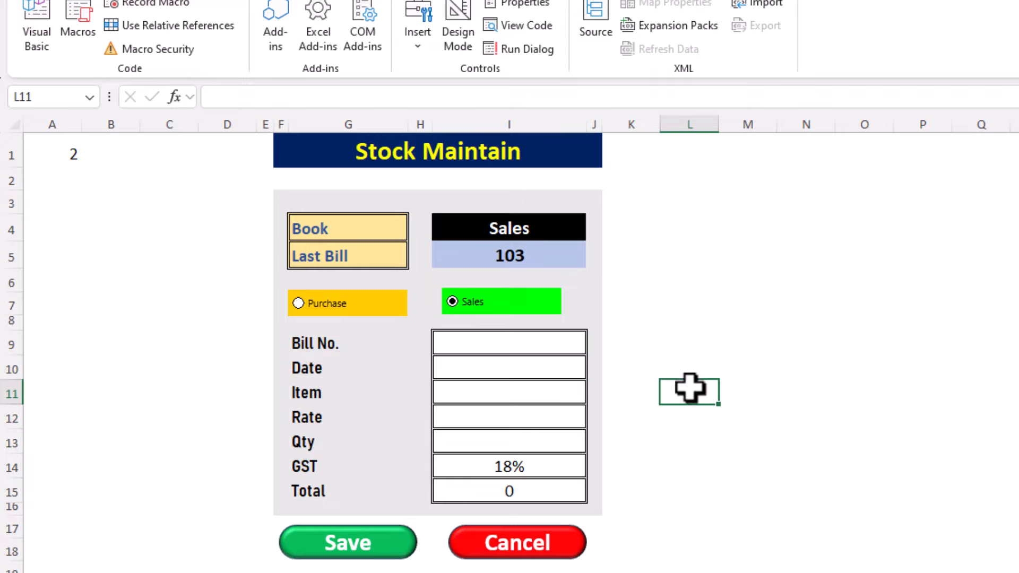
click(680, 416)
Examine the stock summary sheet's purchase, sales and stock figures per item, and return to the Stock Maintain entry form.
key(ctrl+Page_Down)
key(ctrl+Page_Down)
key(ctrl+Page_Down)
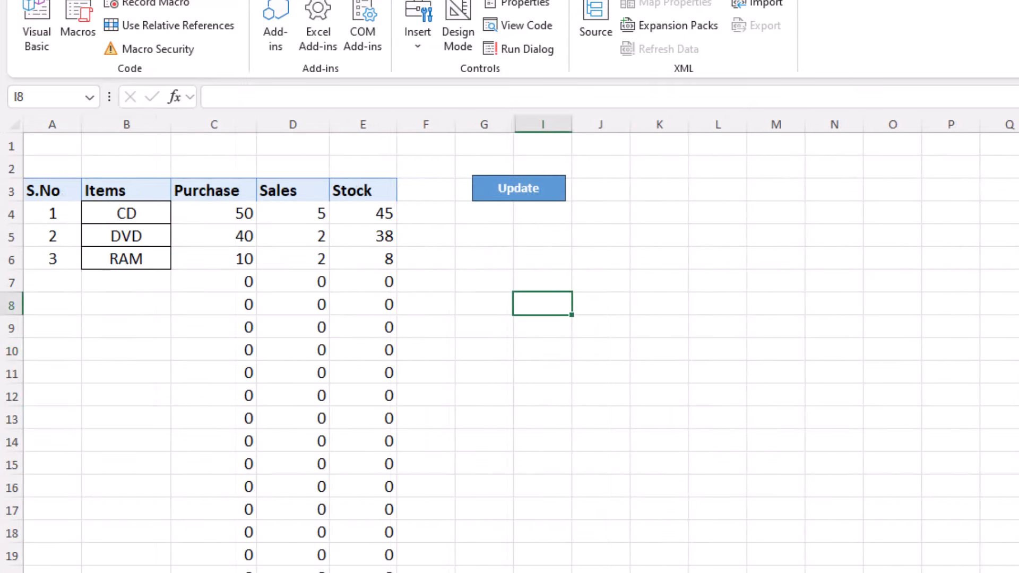
key(ctrl+Page_Up)
key(ctrl+Page_Up)
key(ctrl+Page_Up)
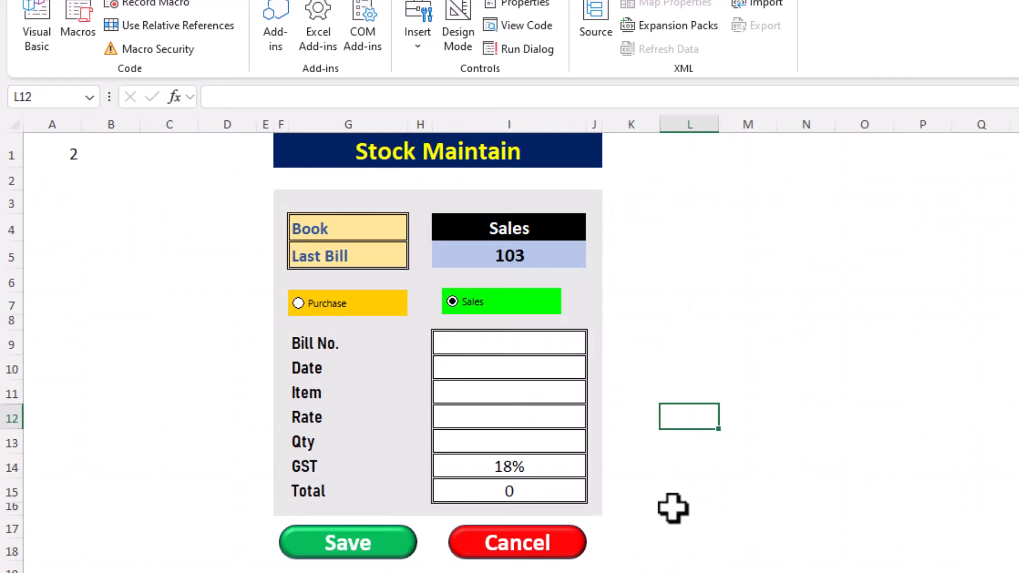
click(691, 449)
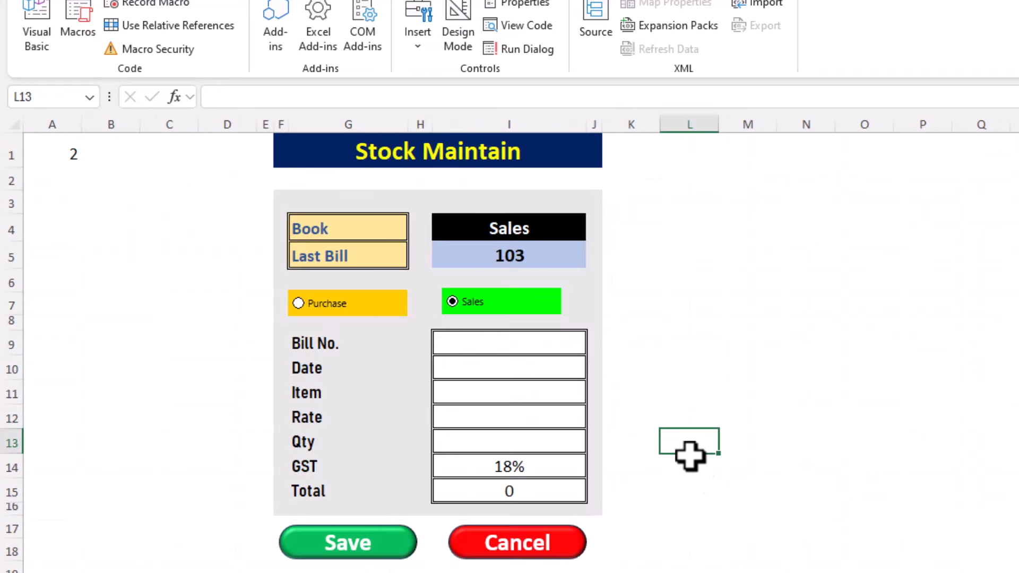